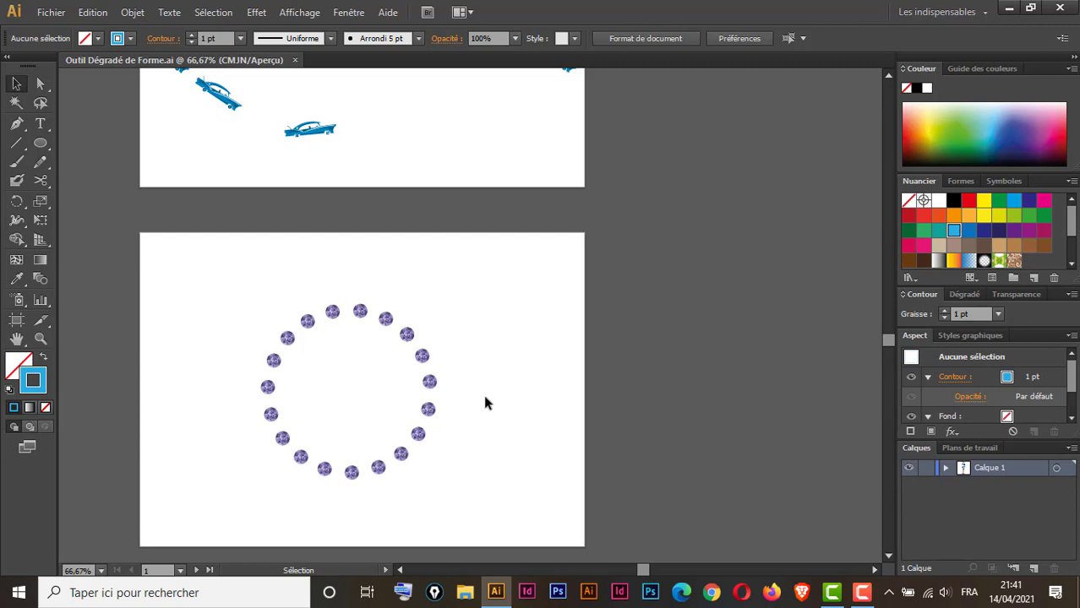
Step: Examine the shape-blend examples on the document's existing artboards
scroll(485, 402, "down", 10)
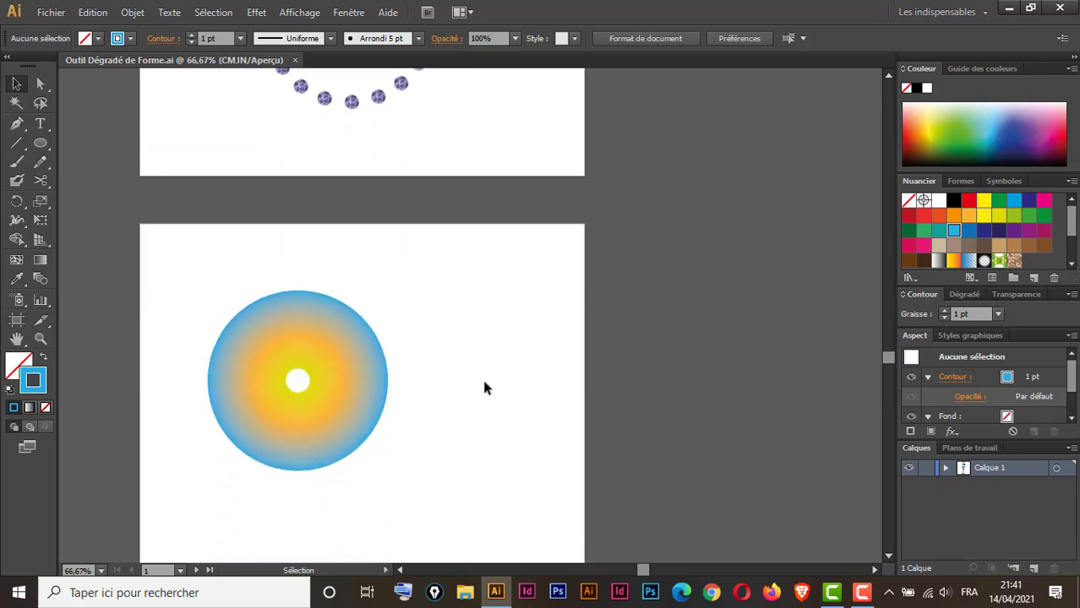
scroll(485, 388, "down", 1)
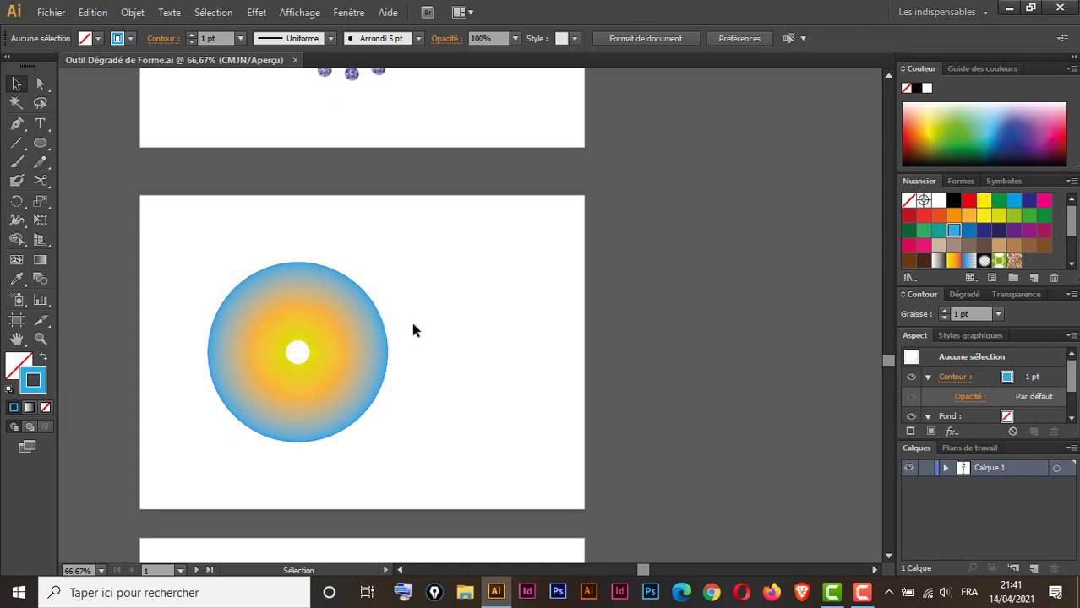
scroll(418, 325, "down", 7)
scroll(422, 328, "down", 2)
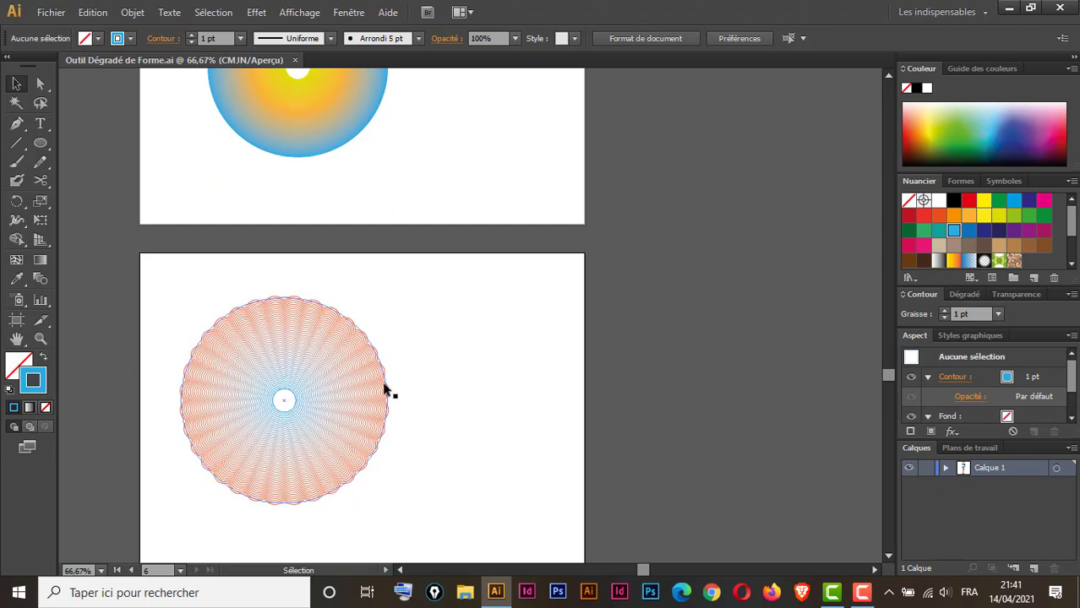
scroll(505, 345, "up", 15)
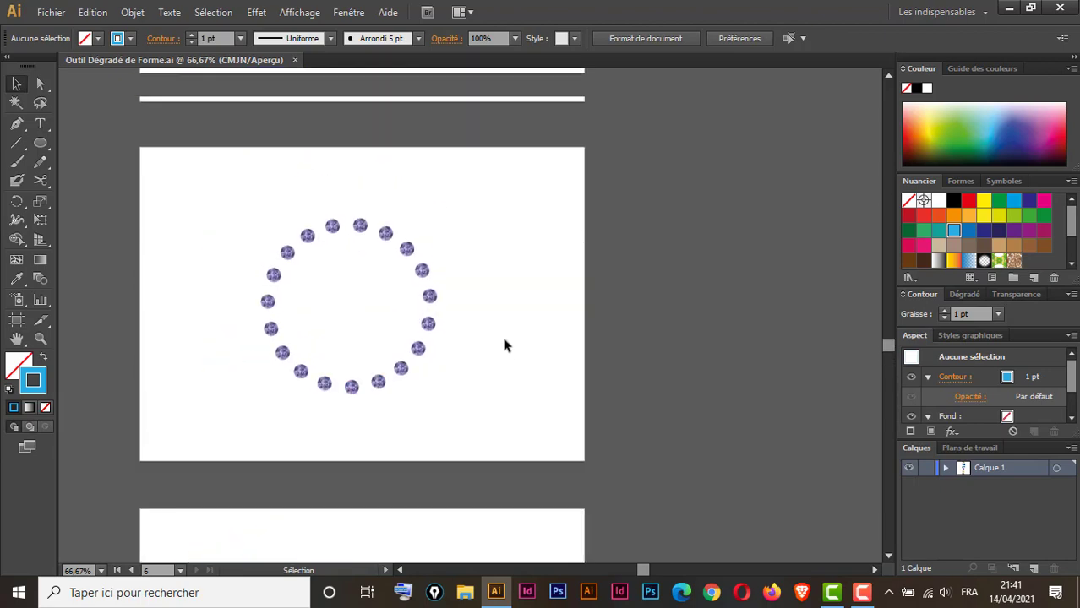
scroll(504, 346, "up", 10)
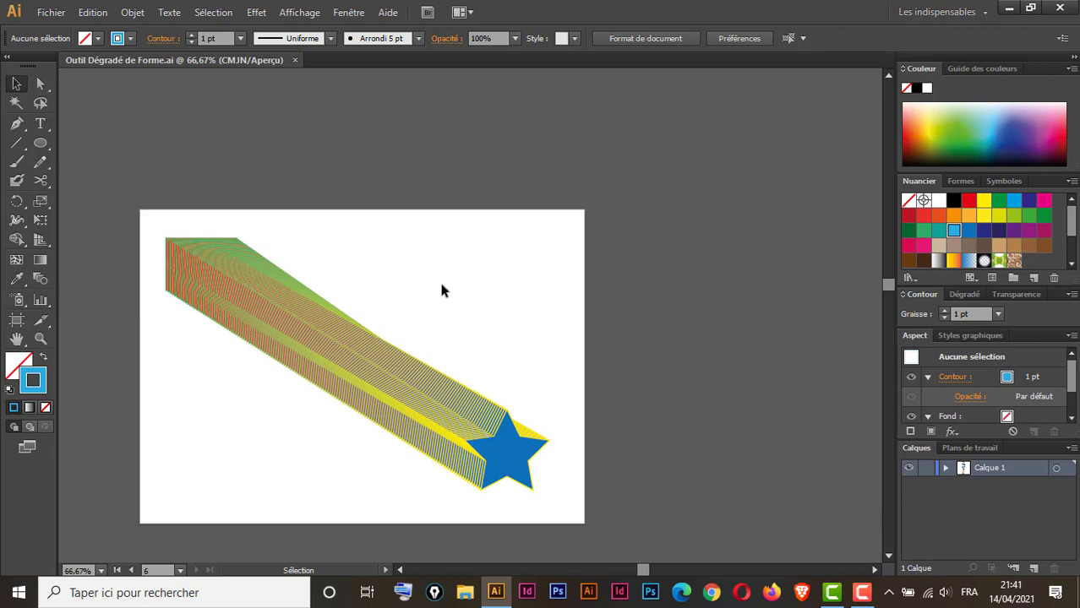
Step: Add a new A4 landscape artboard beside the first one, aligned with its top edge
left_click_drag(455, 289, 386, 238)
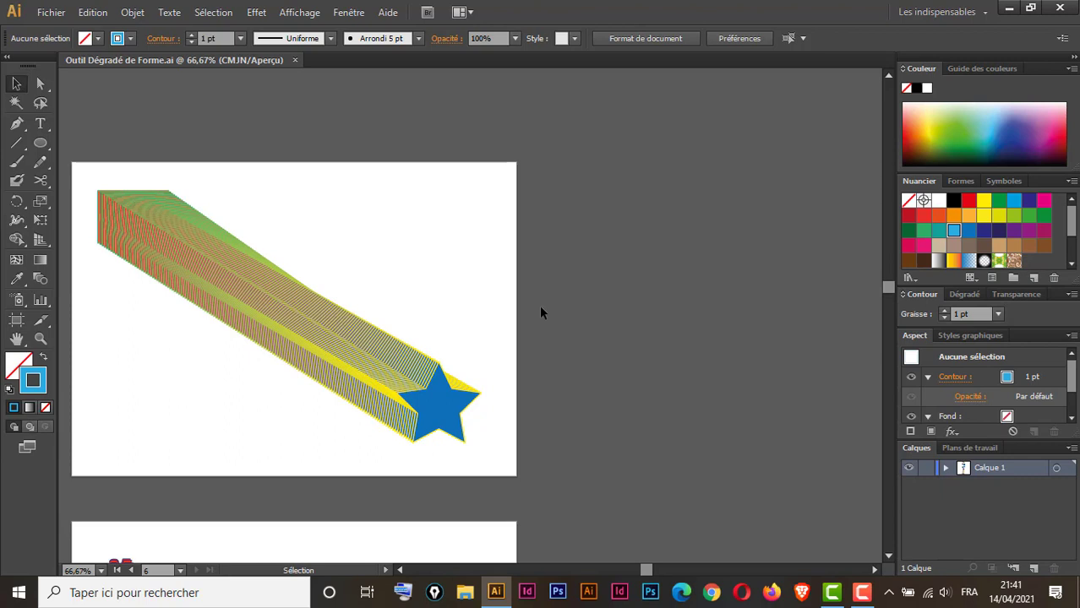
key("ctrl+minus")
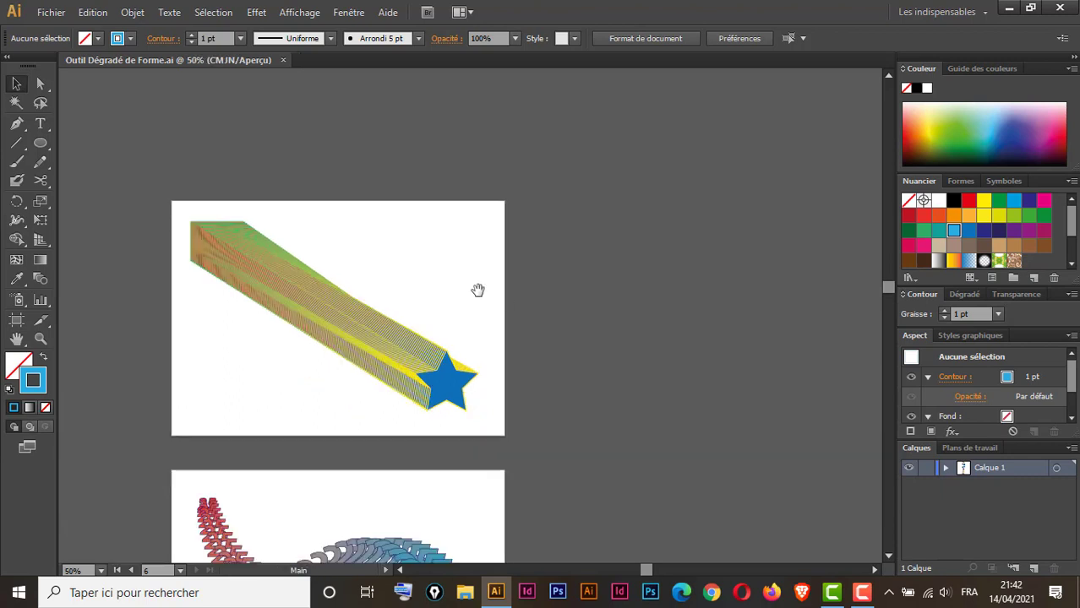
left_click_drag(478, 290, 398, 286)
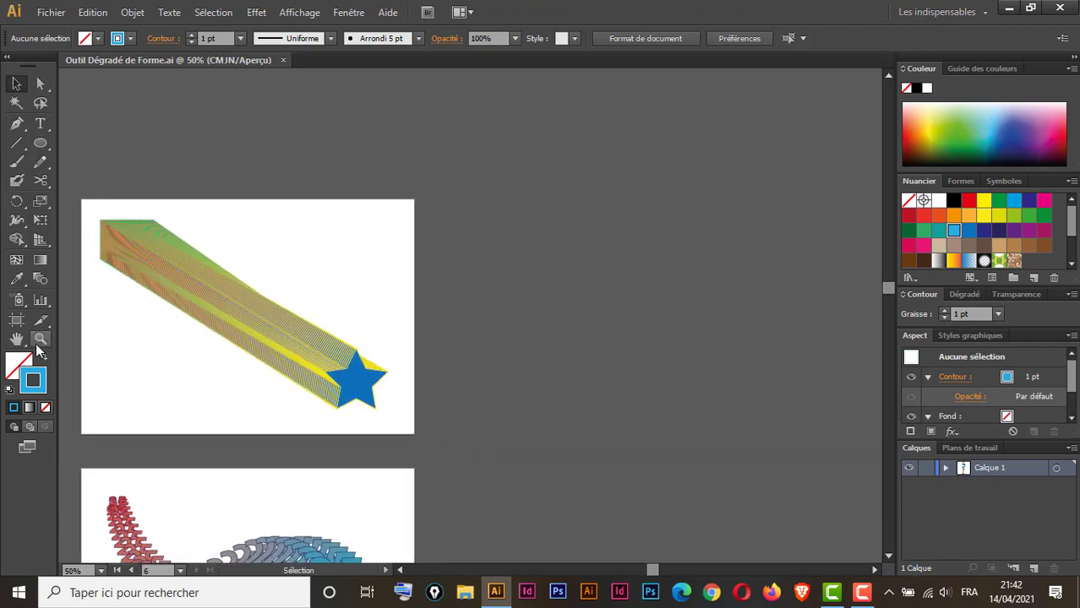
left_click(17, 320)
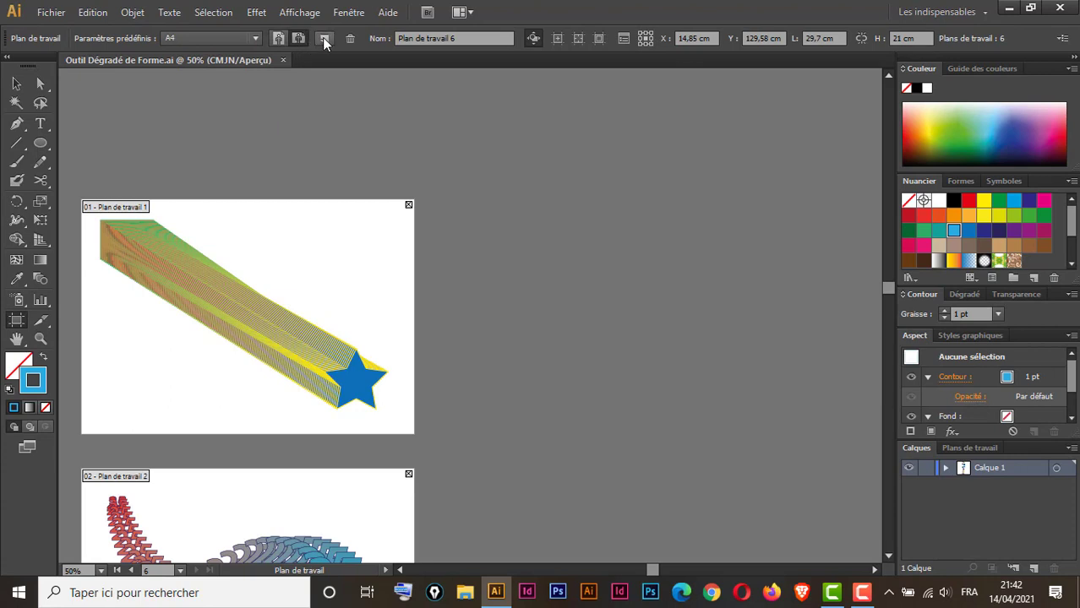
left_click(324, 39)
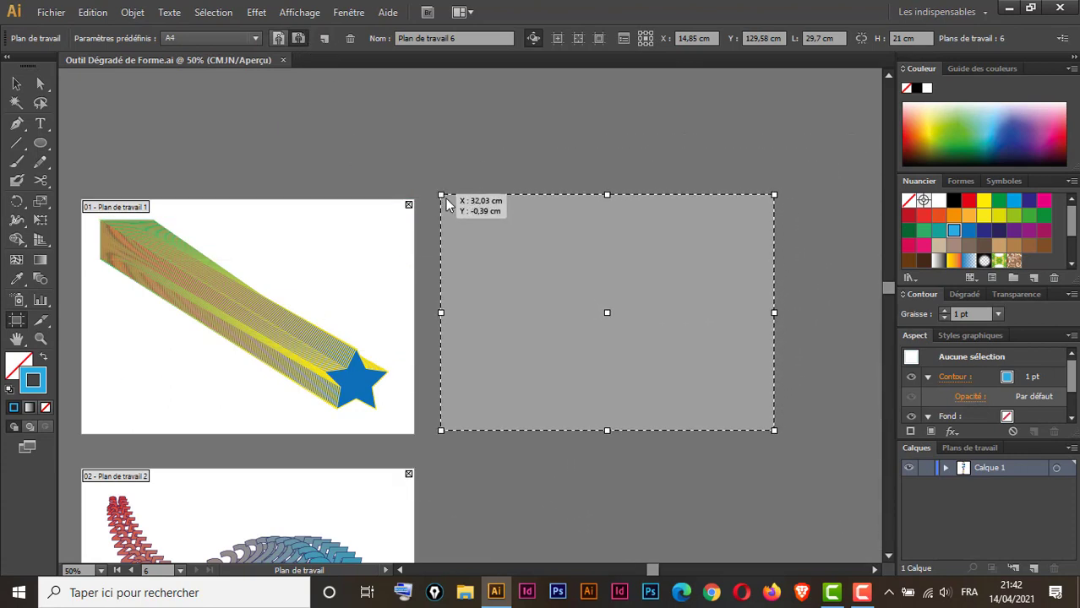
left_click(453, 208)
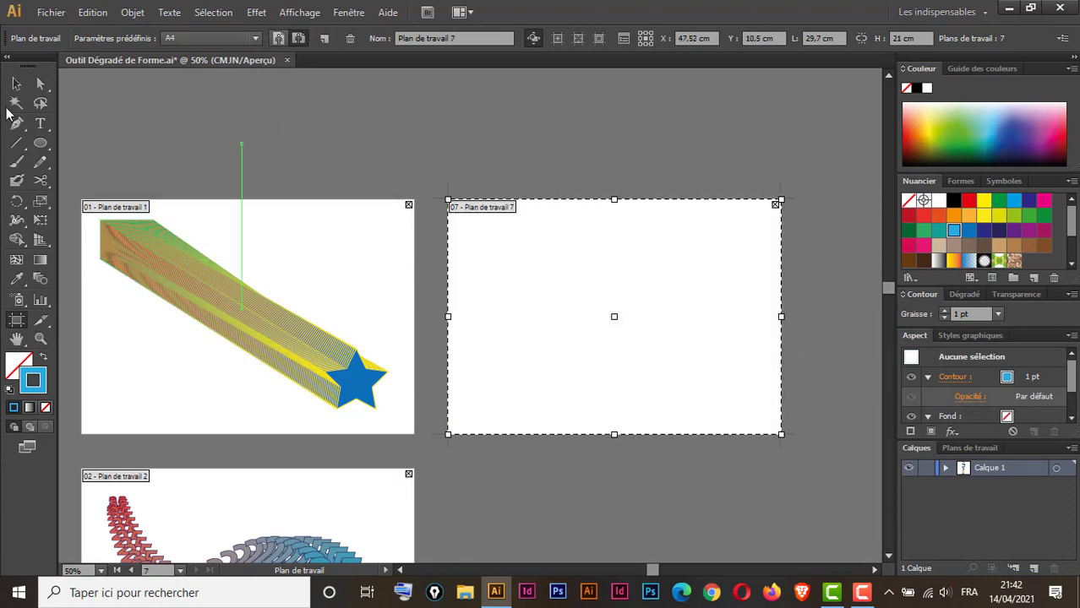
left_click(16, 84)
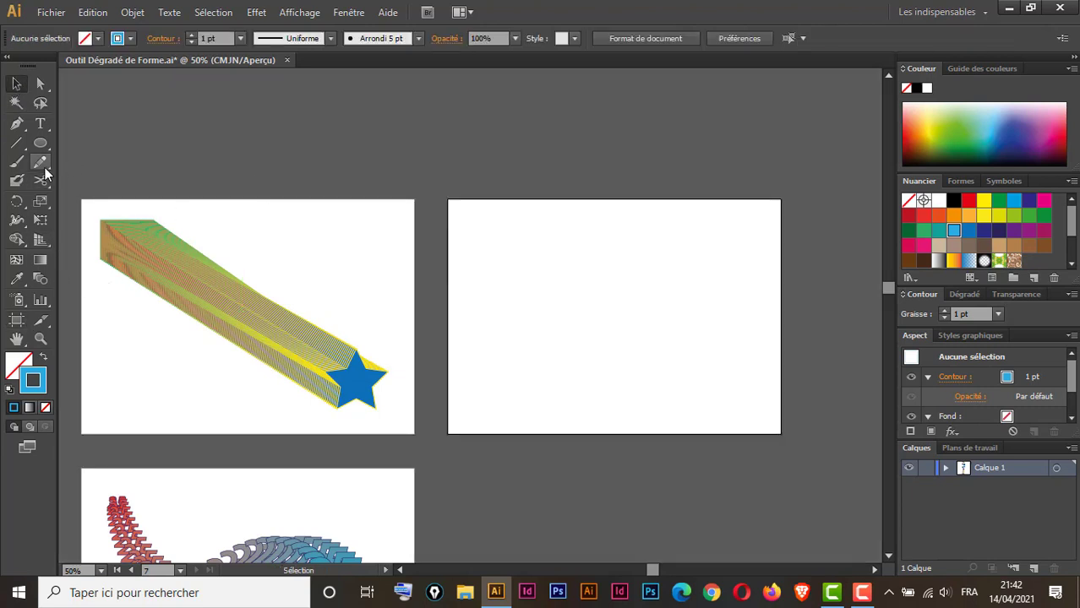
Step: Draw a small rectangle in the new artboard's upper-left corner and swap its fill and stroke, giving a light-blue fill without stroke
left_click_drag(43, 146, 109, 145)
left_click_drag(465, 212, 523, 261)
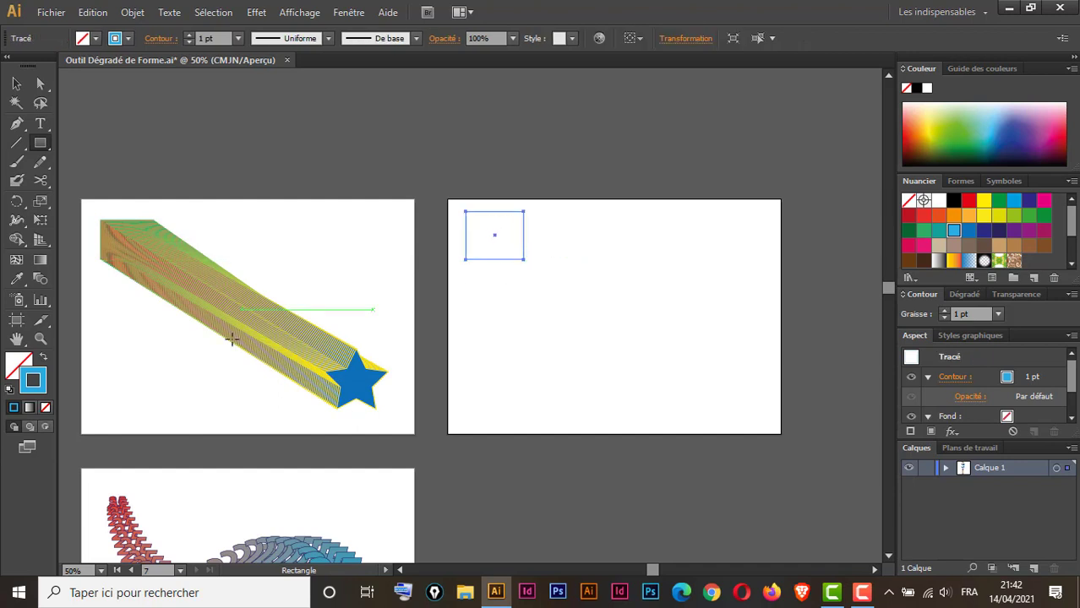
left_click(44, 359)
left_click(19, 365)
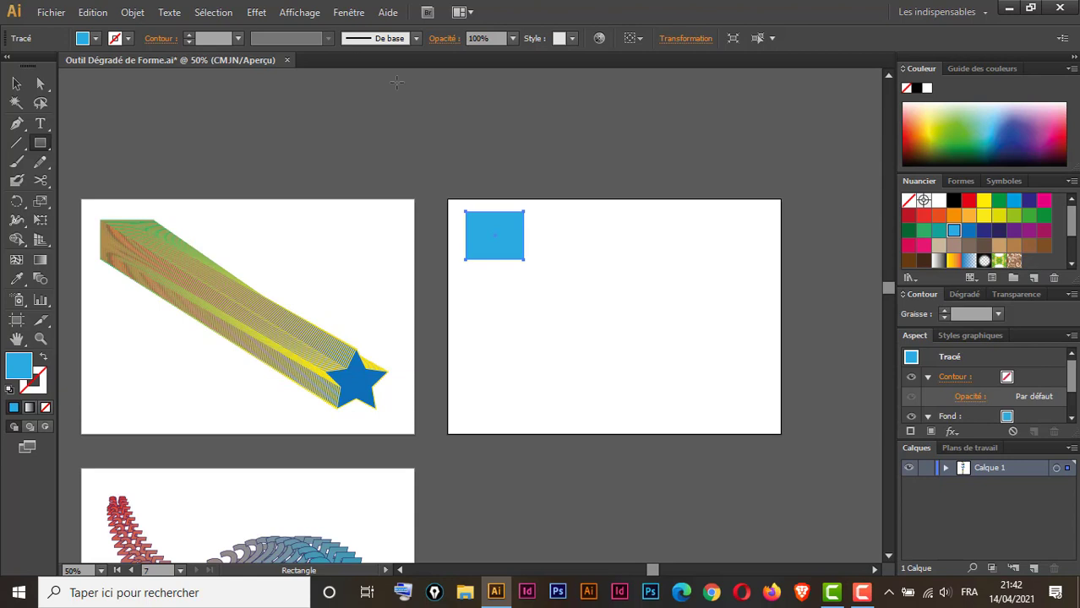
left_click(16, 84)
Step: Draw a five-pointed star near the new artboard's lower-right corner and fill it with red
left_click_drag(41, 144, 118, 221)
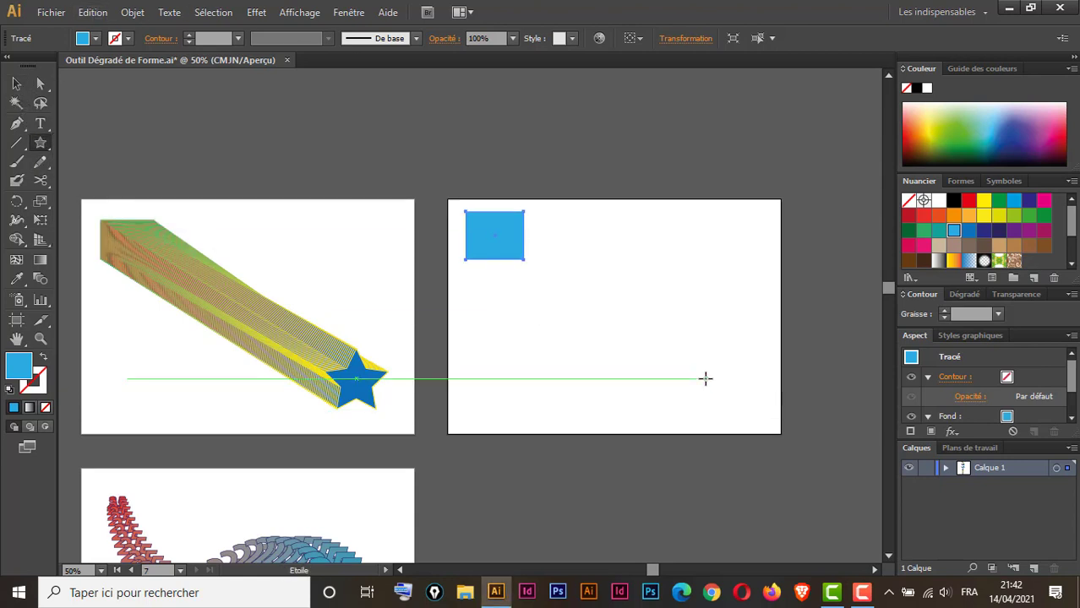
left_click_drag(707, 378, 746, 406)
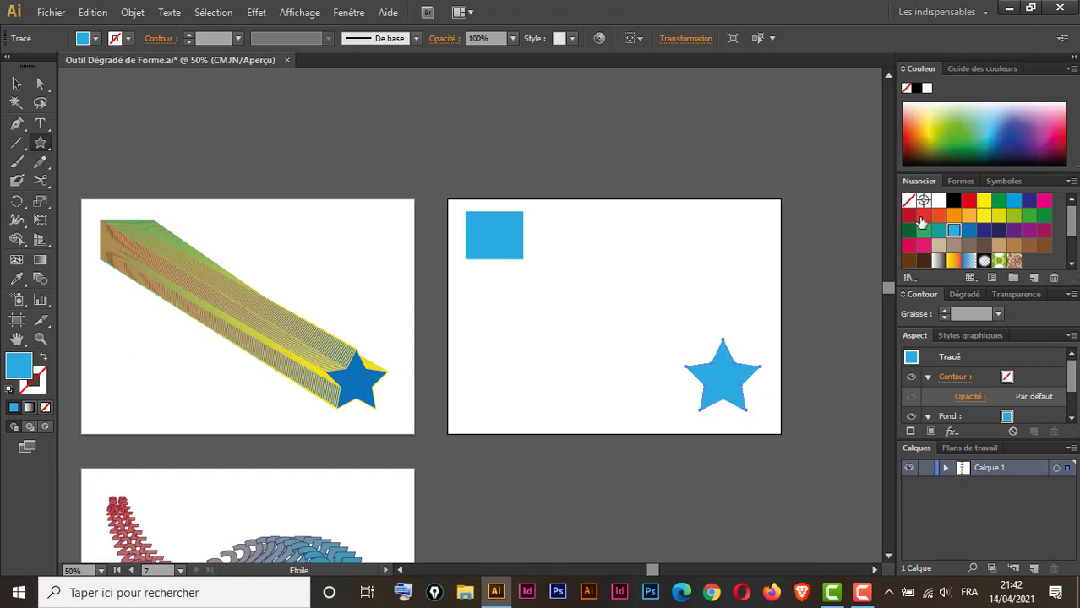
left_click(968, 200)
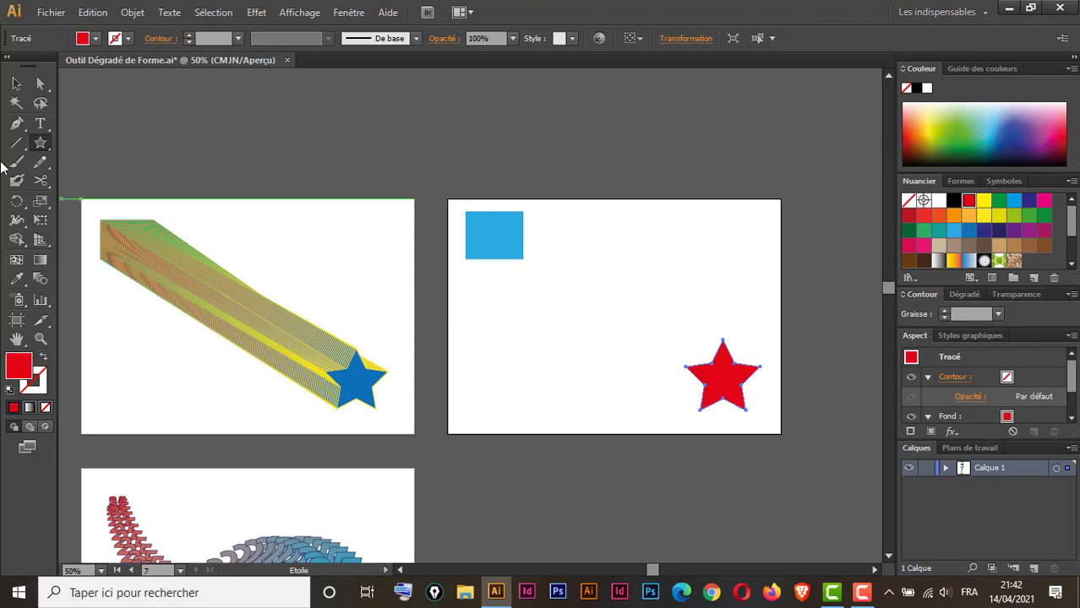
left_click(18, 88)
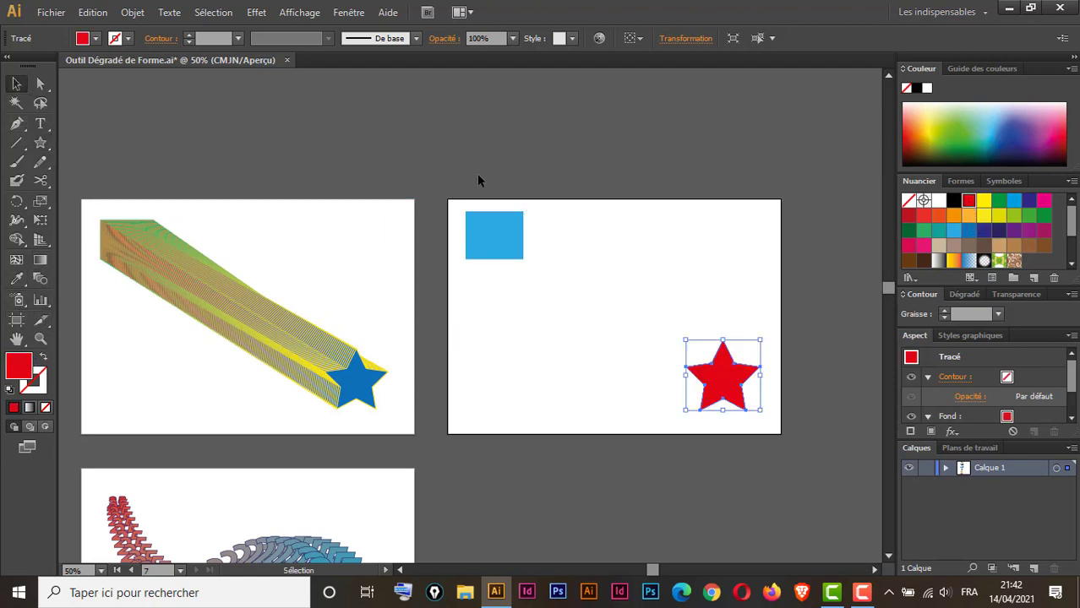
Step: Blend the blue rectangle into the red star with the Blend tool
left_click_drag(466, 170, 738, 419)
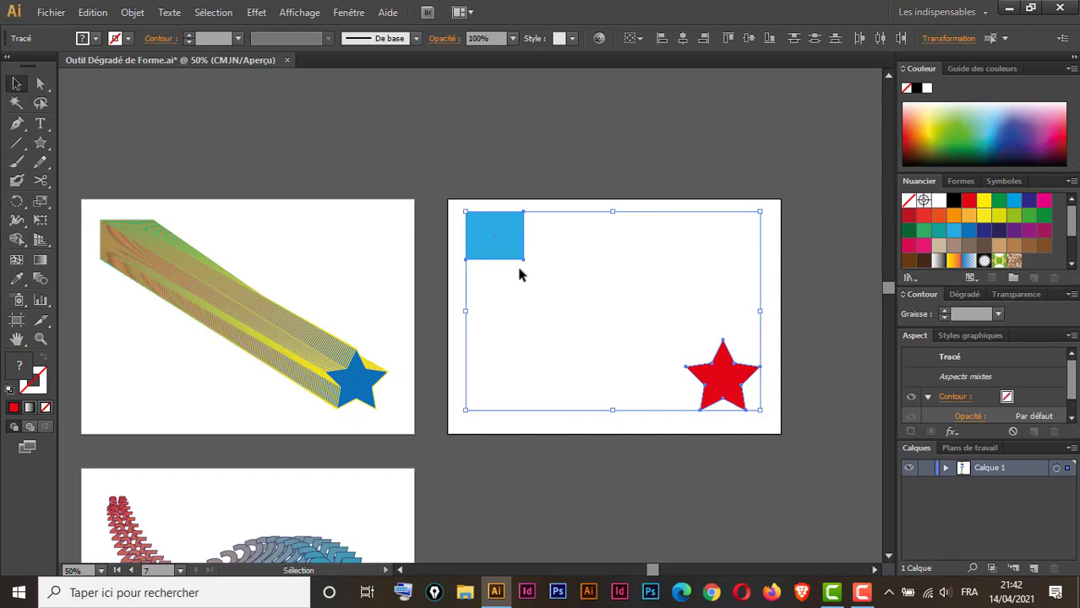
left_click(40, 284)
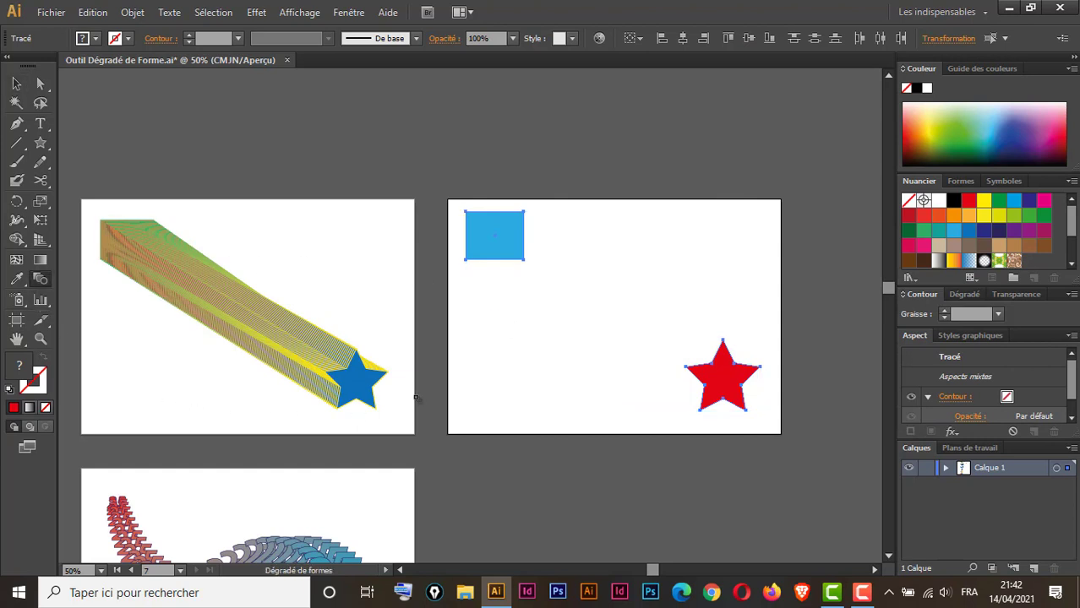
left_click(515, 254)
left_click(702, 375)
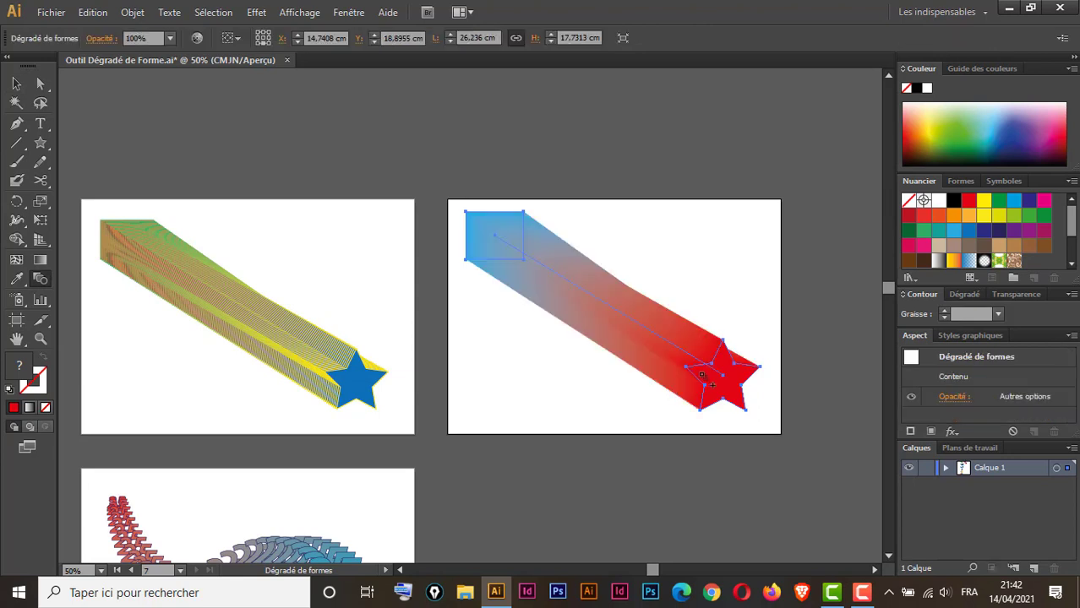
left_click(17, 84)
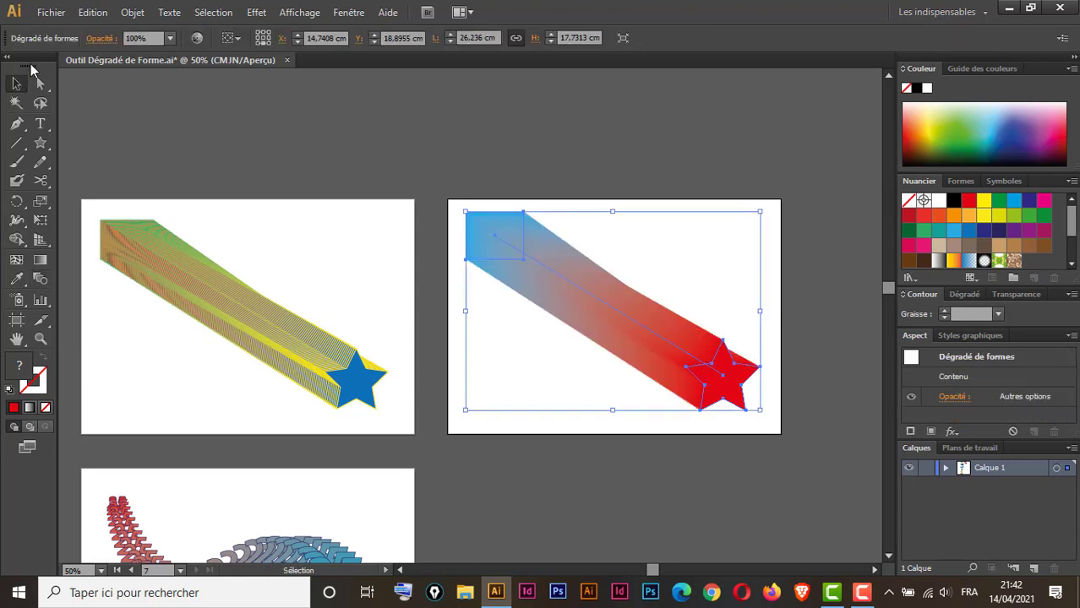
Step: Set the blend's spacing to specified steps (Etapes) with a value of 3 and preview it
key("ctrl+plus")
key("ctrl+plus")
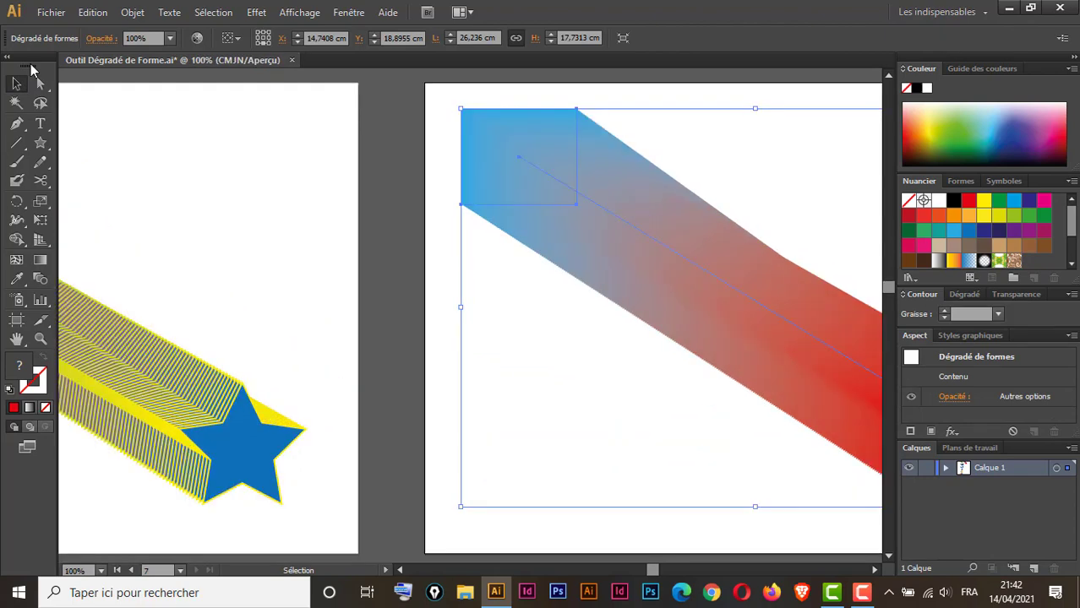
left_click_drag(531, 332, 284, 320)
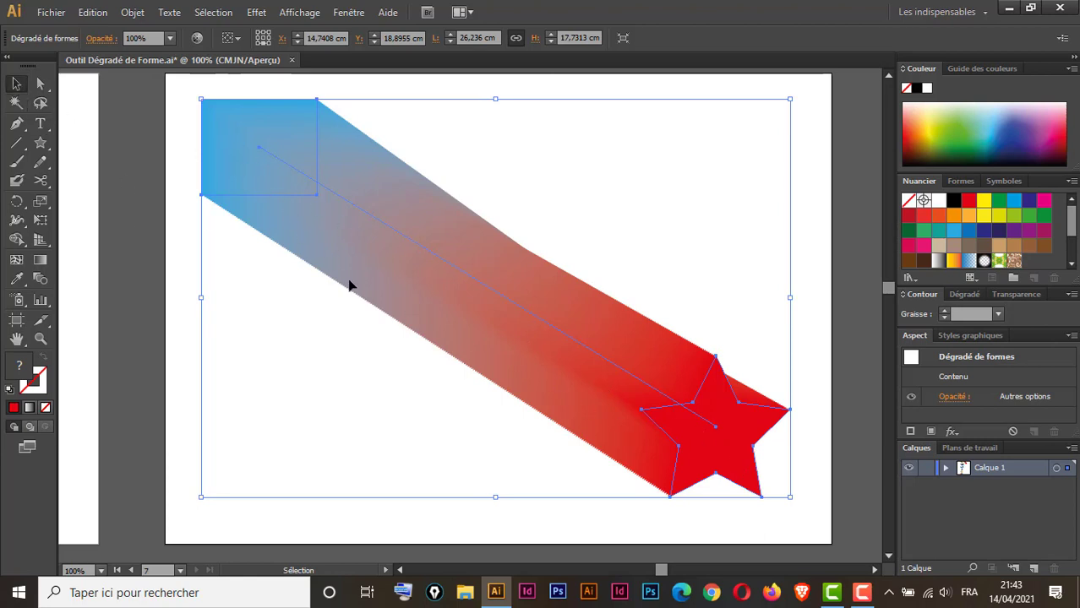
double_click(40, 282)
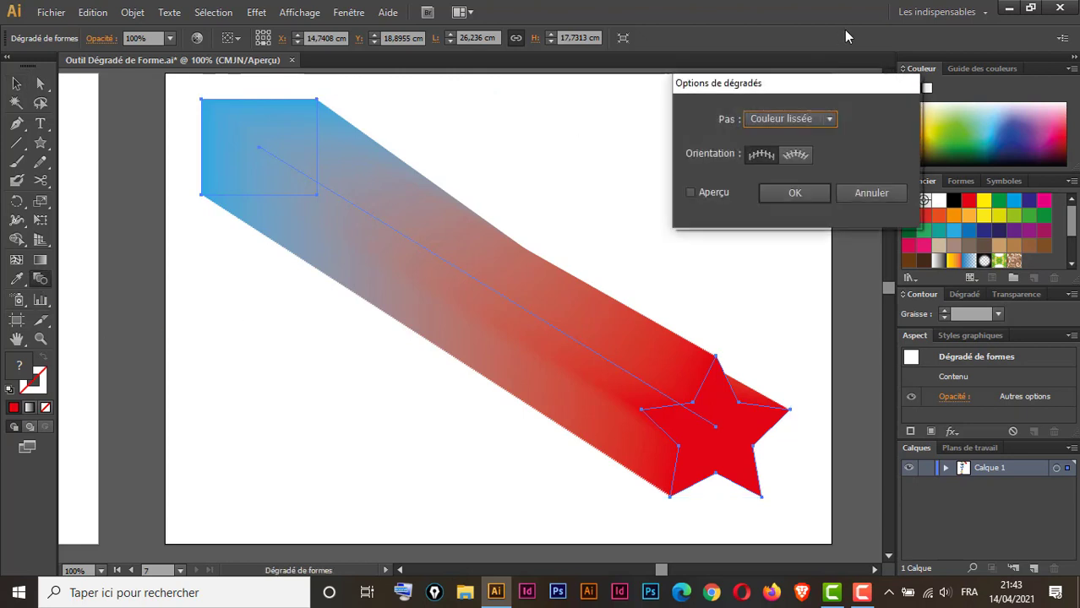
left_click(692, 192)
left_click(816, 119)
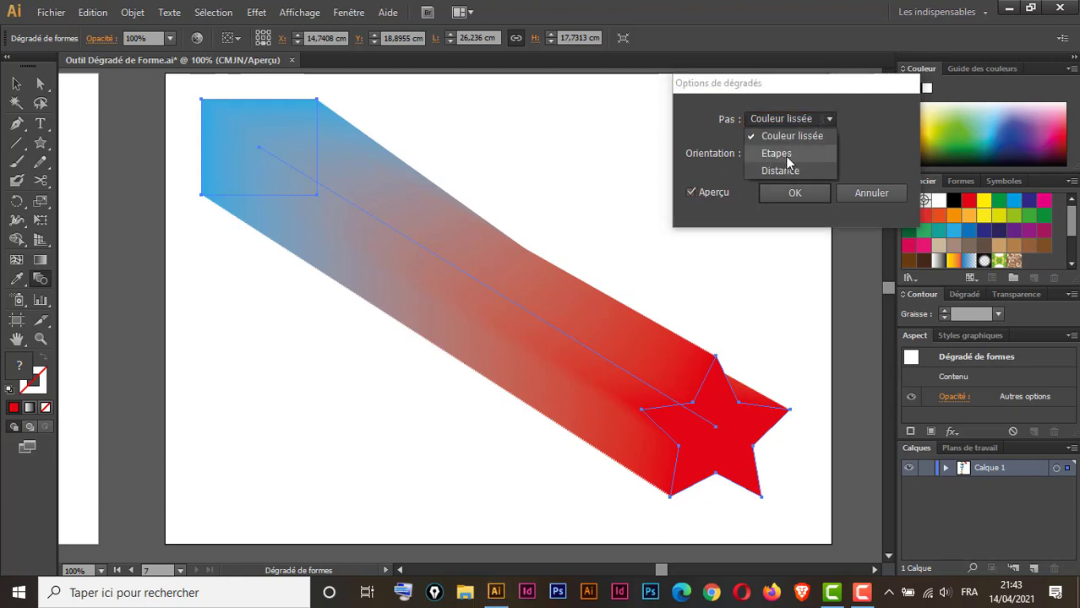
left_click(780, 155)
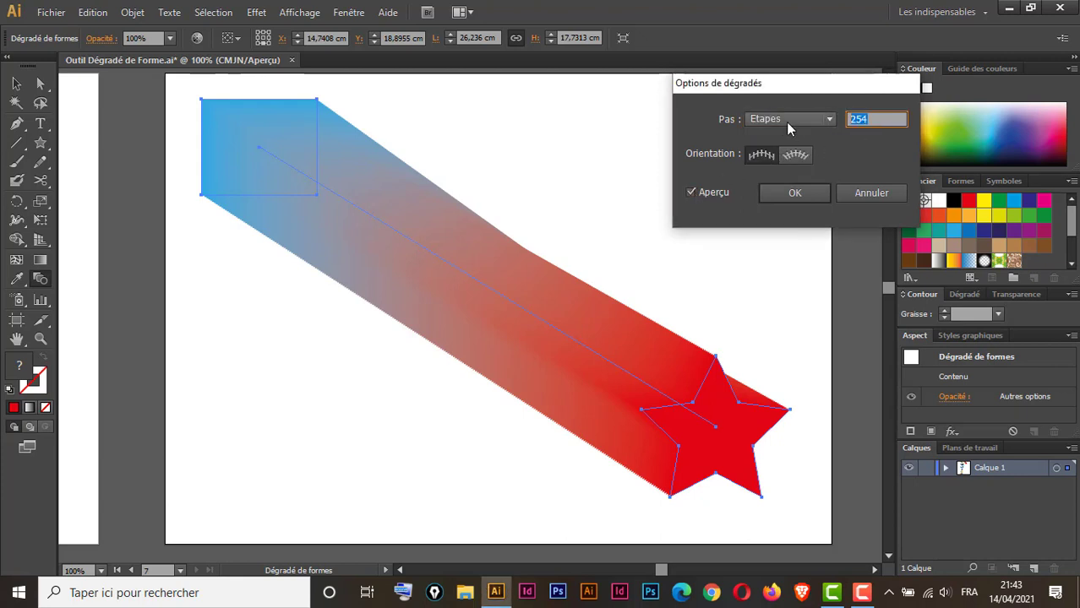
type("3")
left_click(692, 193)
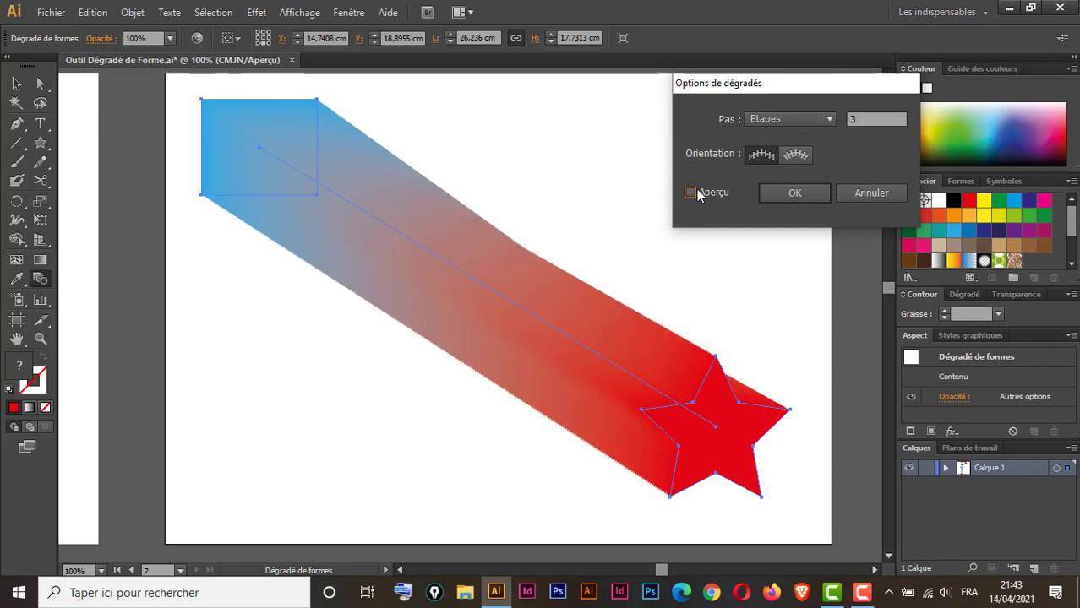
left_click(692, 193)
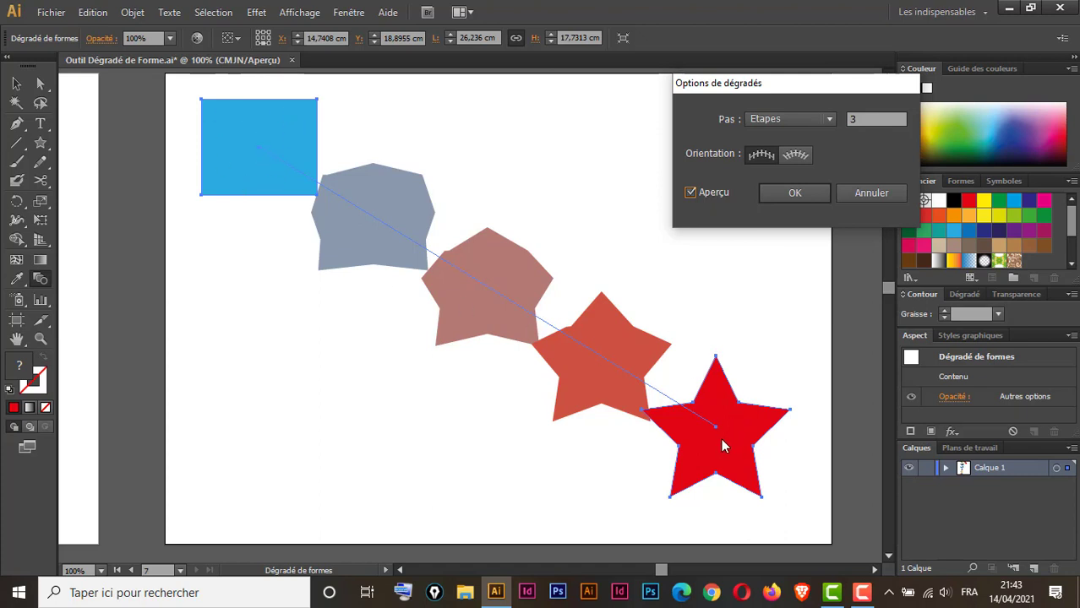
Step: Increase the blend's number of specified steps (Etapes) to 36 and apply the blend options
left_click(872, 121)
key("Up")
key("Up")
key("Up")
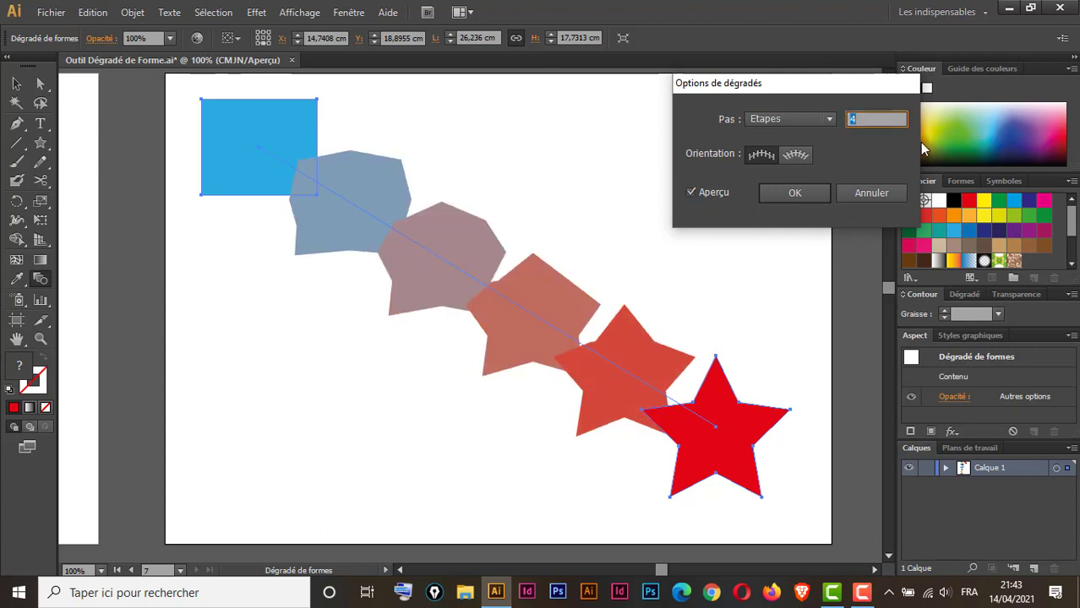
key("Up")
key("Up")
key("Up")
key("Up")
key("Up")
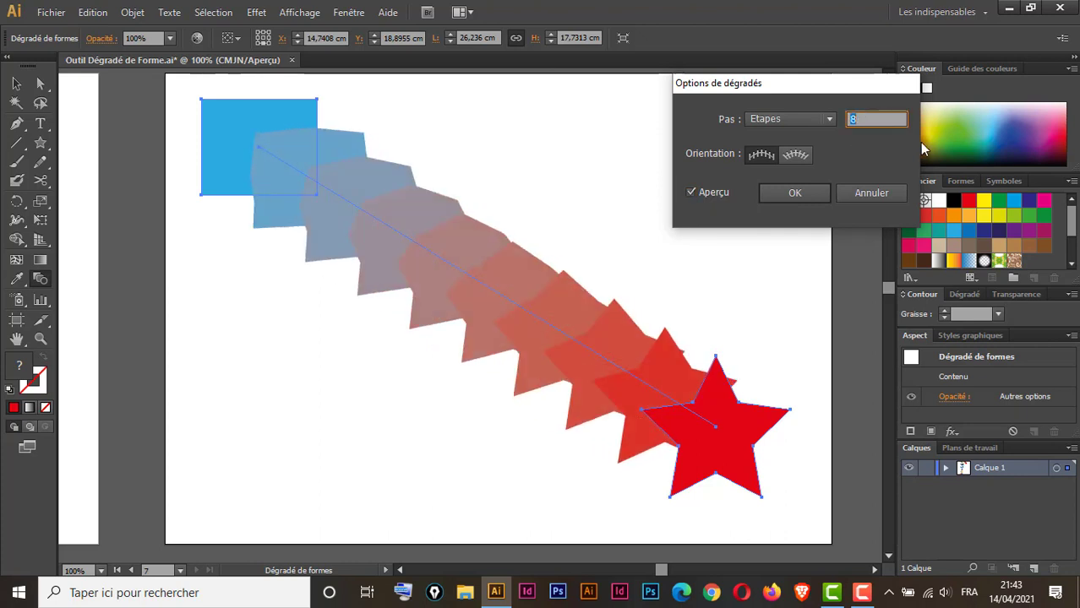
key("Up")
key("Up")
key("Up")
key("Up")
key("Up")
key("Up")
key("Up")
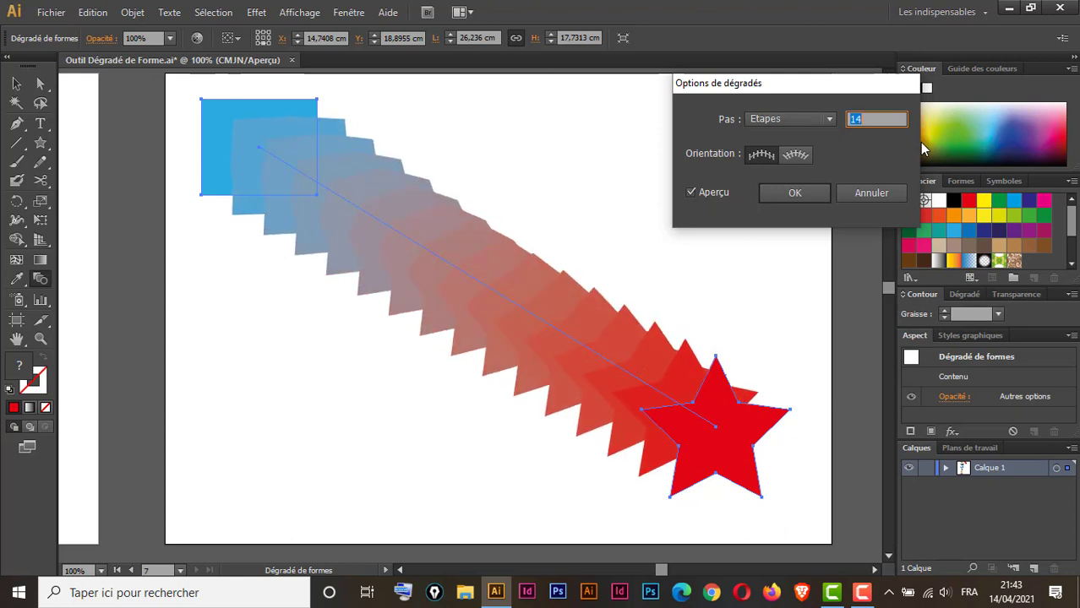
key("Up")
key("Up")
key("Up")
key("Up")
key("Up")
key("Up")
key("Up")
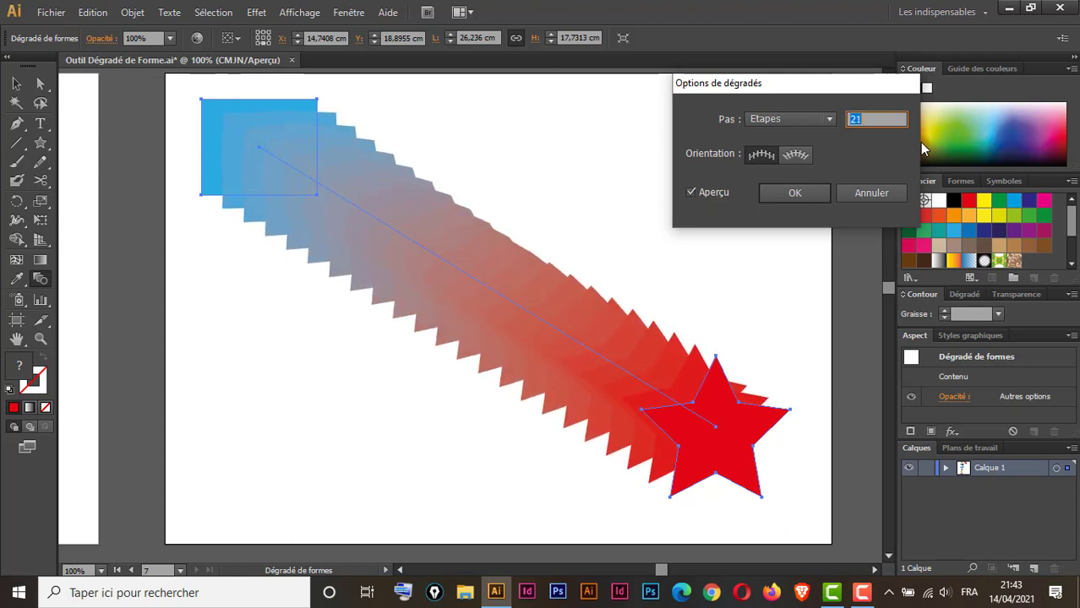
key("Up")
key("Up")
key("Up")
key("Up")
key("Up")
key("Up")
key("Up")
key("Up")
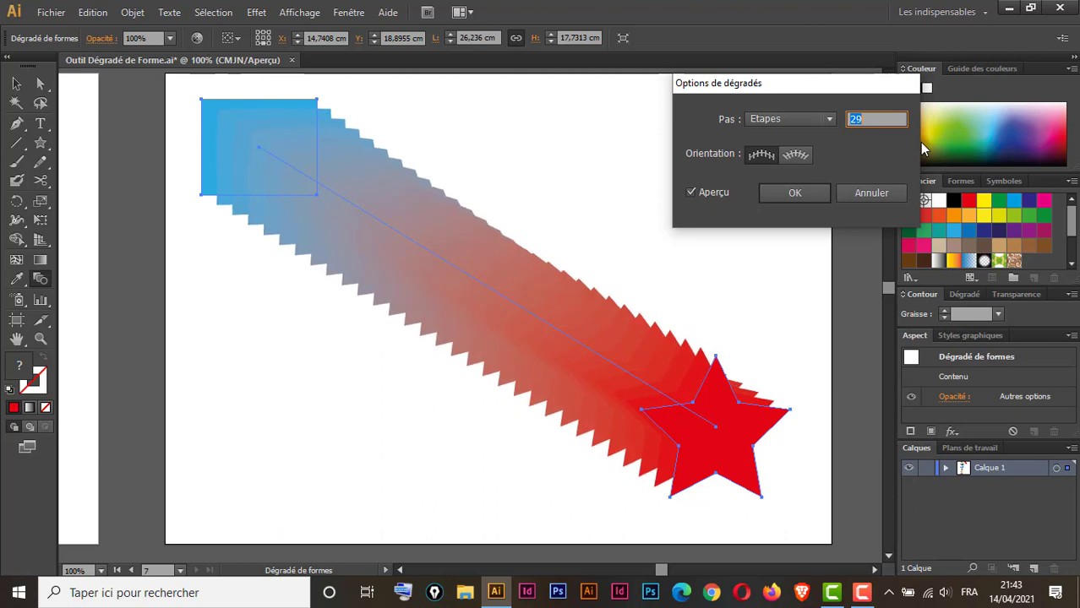
key("Up")
key("Up")
key("Up")
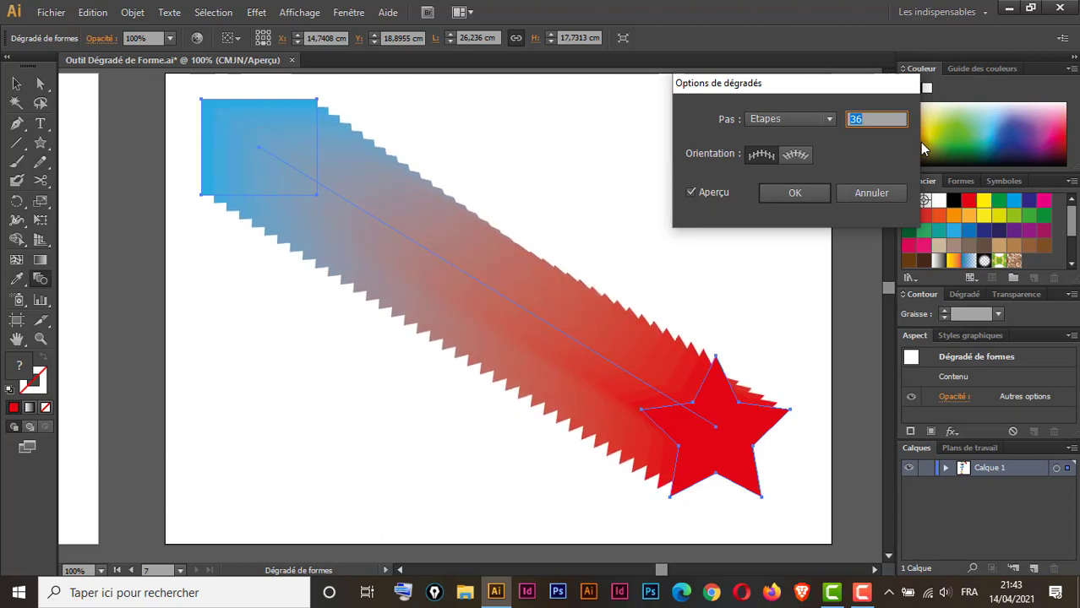
left_click(17, 84)
left_click(802, 192)
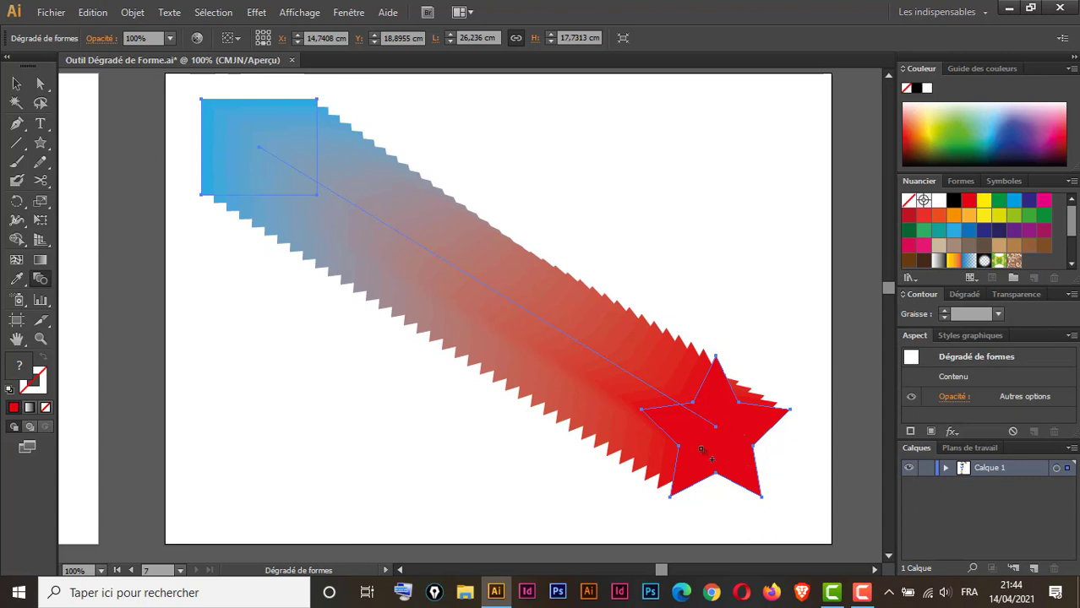
Step: Select only the red star within the blend and give it a dark navy stroke of 2 pt
left_click(16, 84)
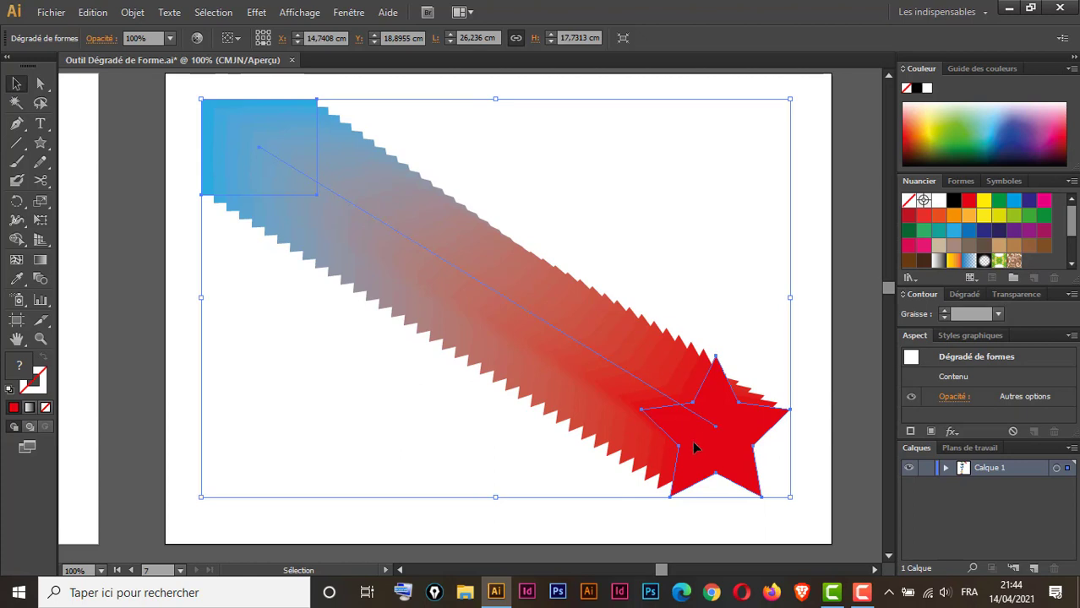
left_click(39, 84)
left_click(817, 239)
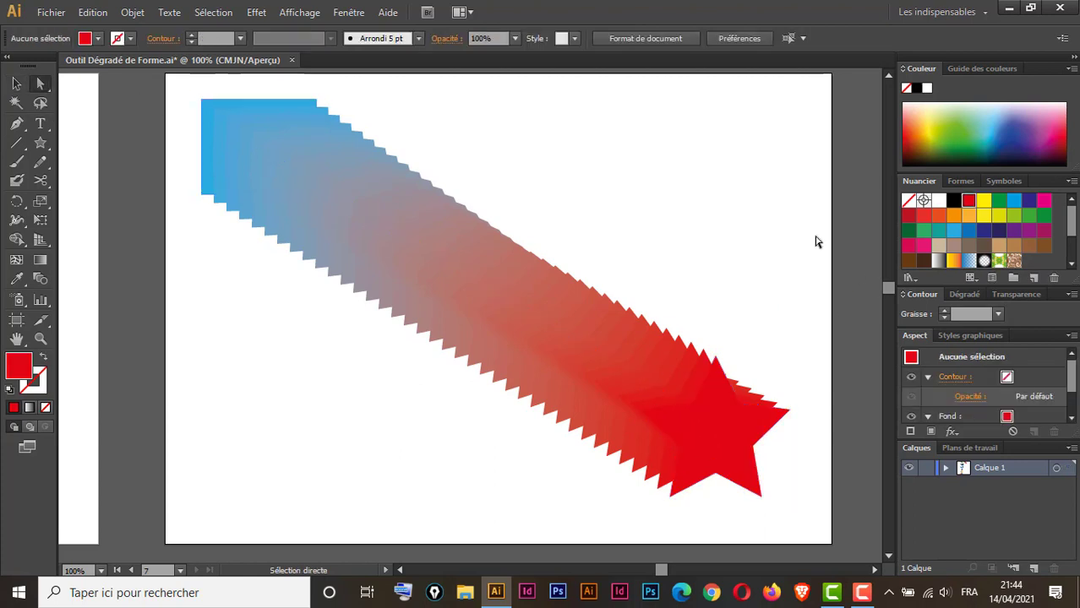
left_click(720, 433)
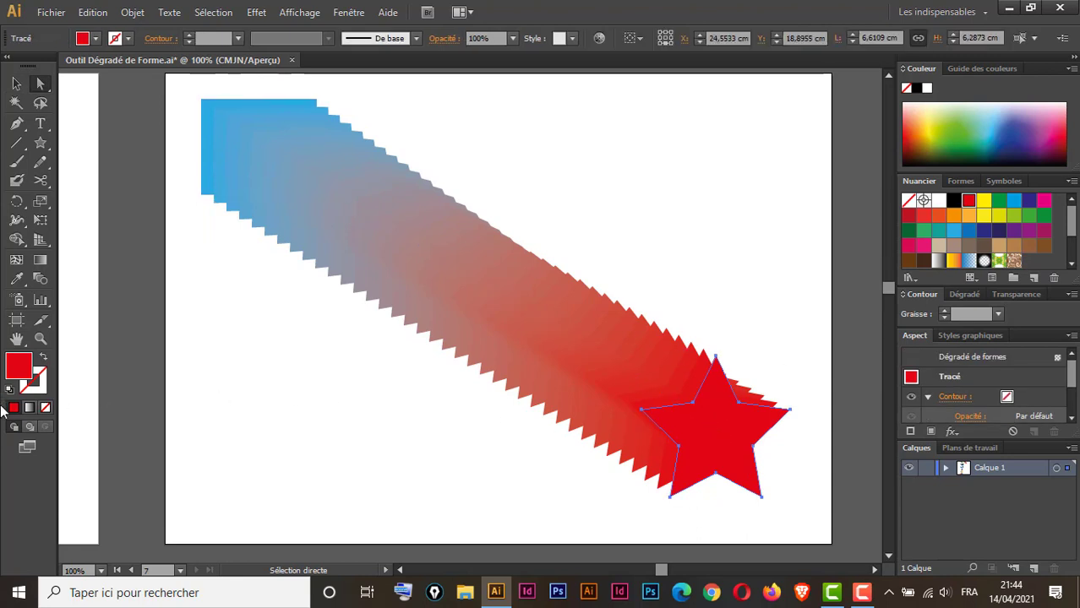
left_click(40, 391)
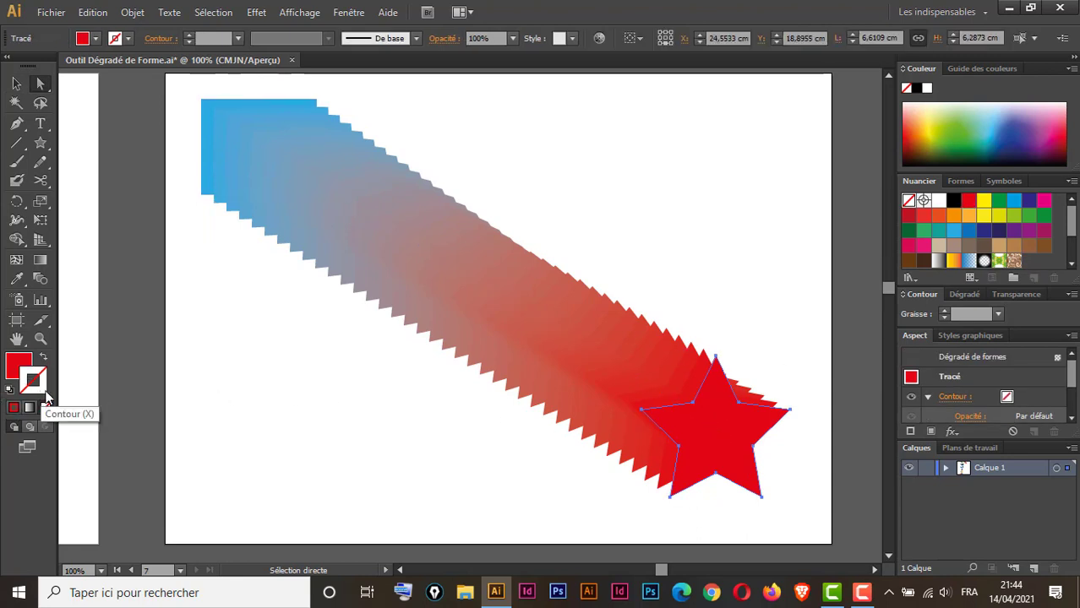
left_click(999, 230)
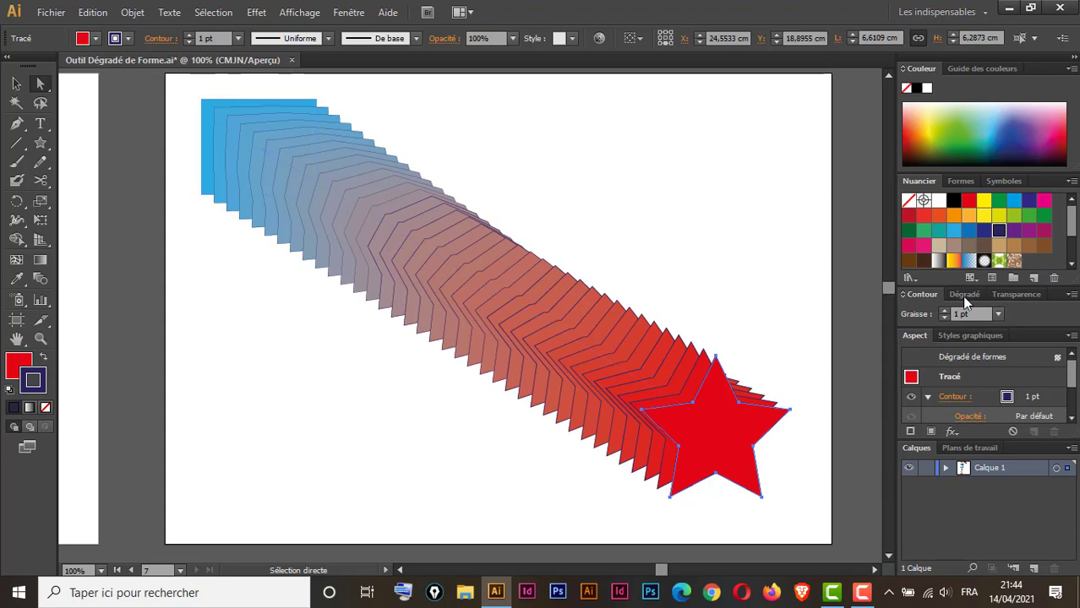
left_click(943, 311)
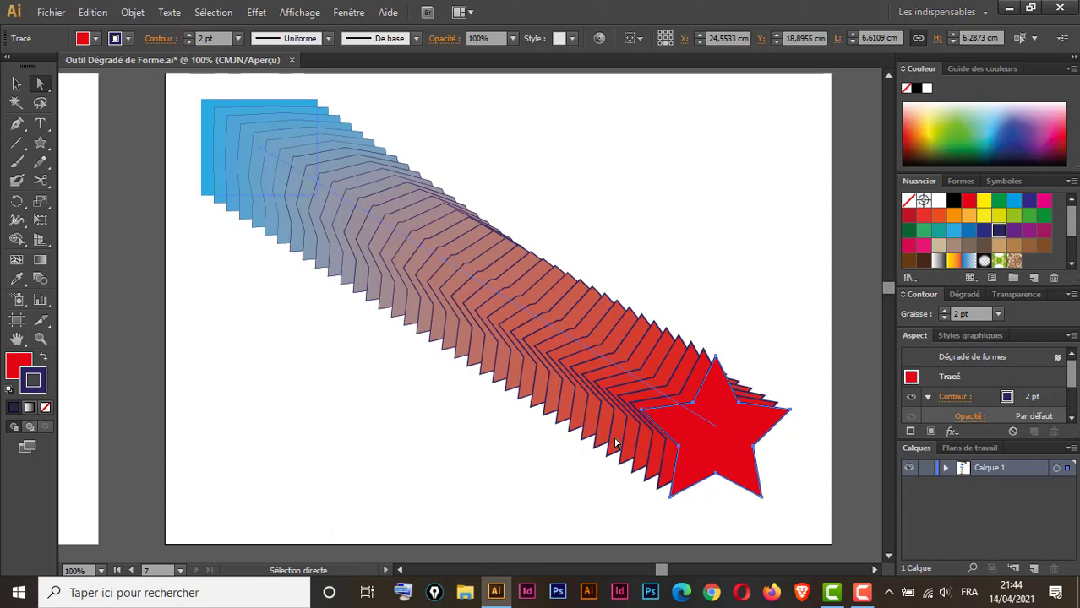
Step: Select the blue rectangle within the blend, give it a yellow stroke of 2 pt, and deselect it
left_click(211, 107)
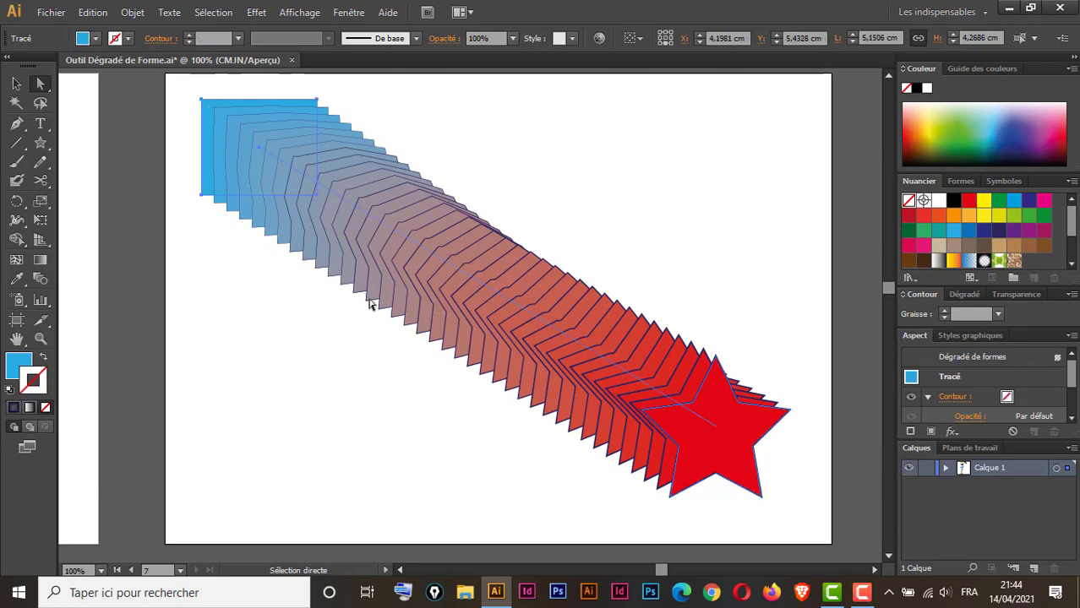
left_click(984, 206)
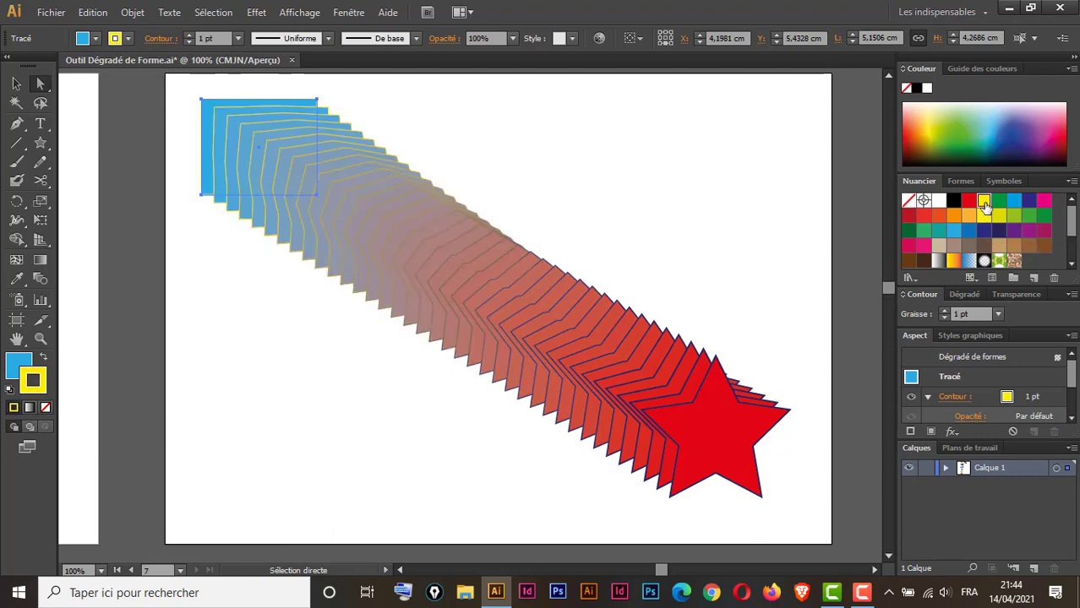
left_click(944, 310)
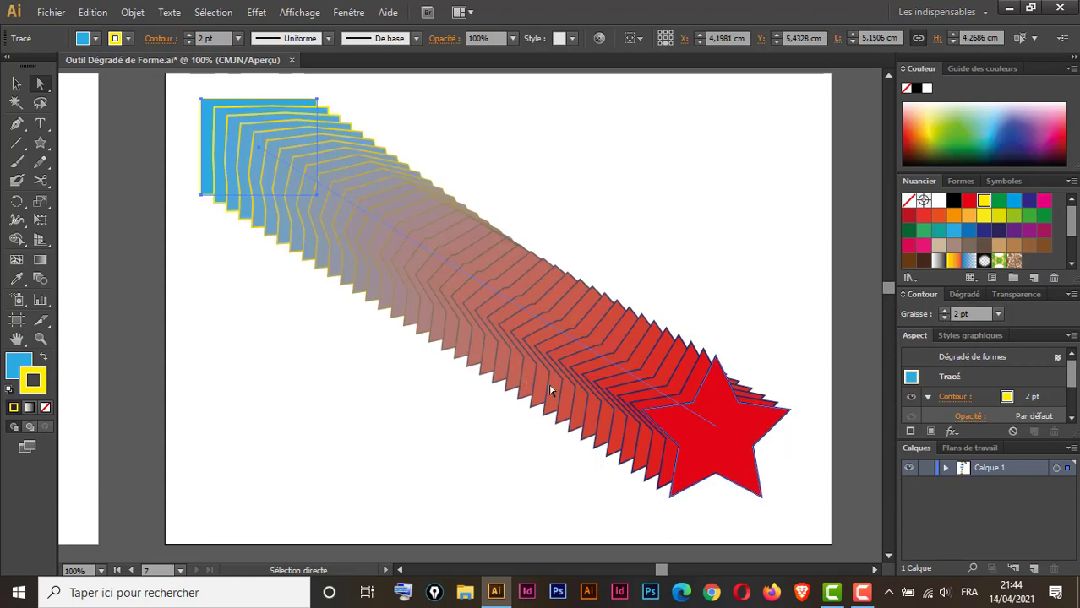
left_click(16, 82)
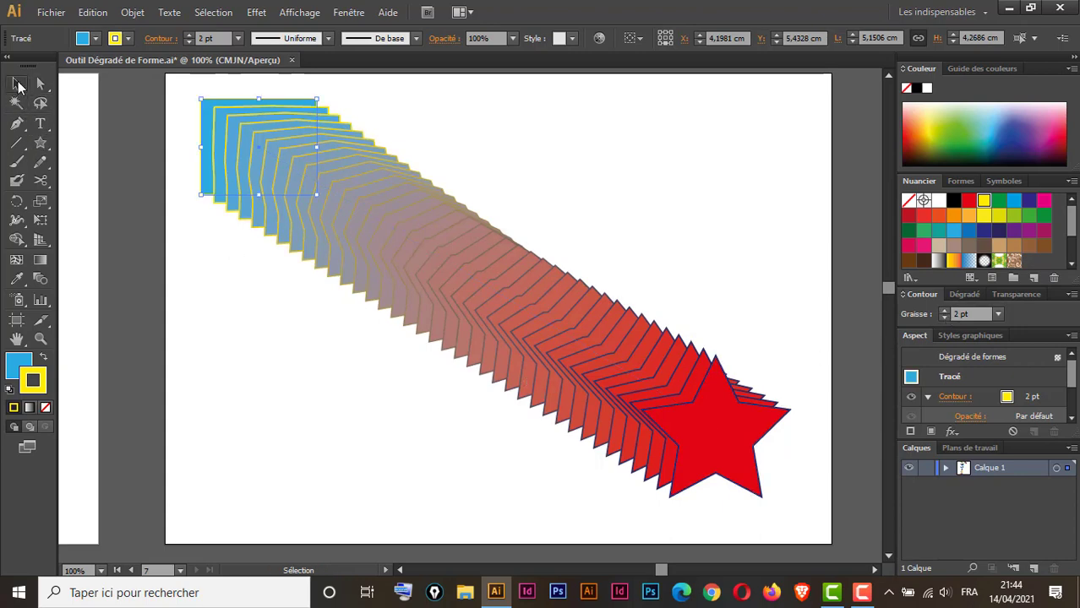
left_click(668, 173)
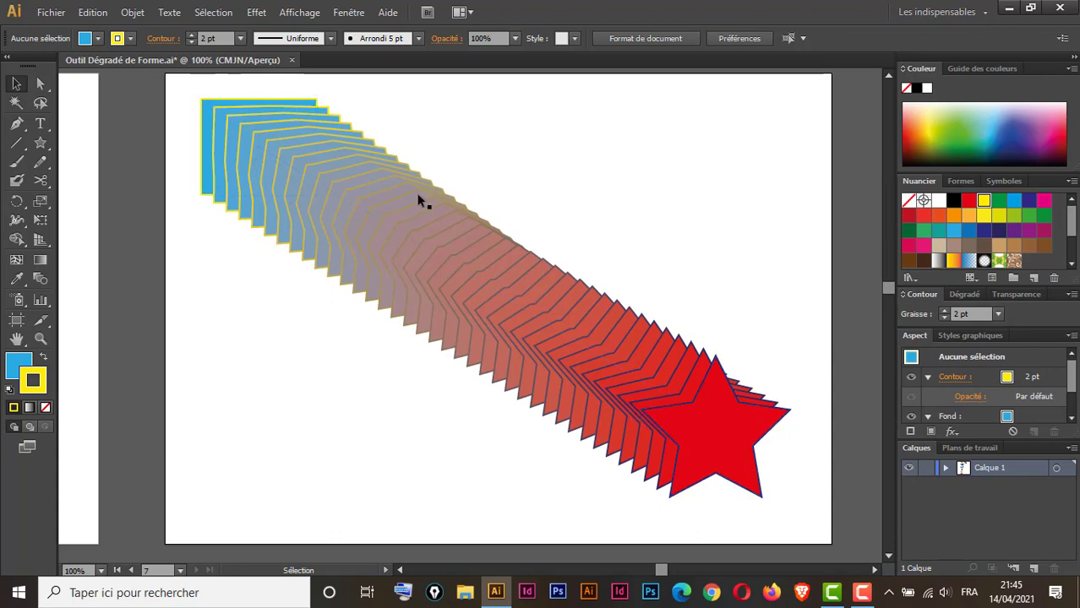
Step: Swap the positions of the blend's end shapes with Inverser le sens, and undo the swap
left_click(430, 340)
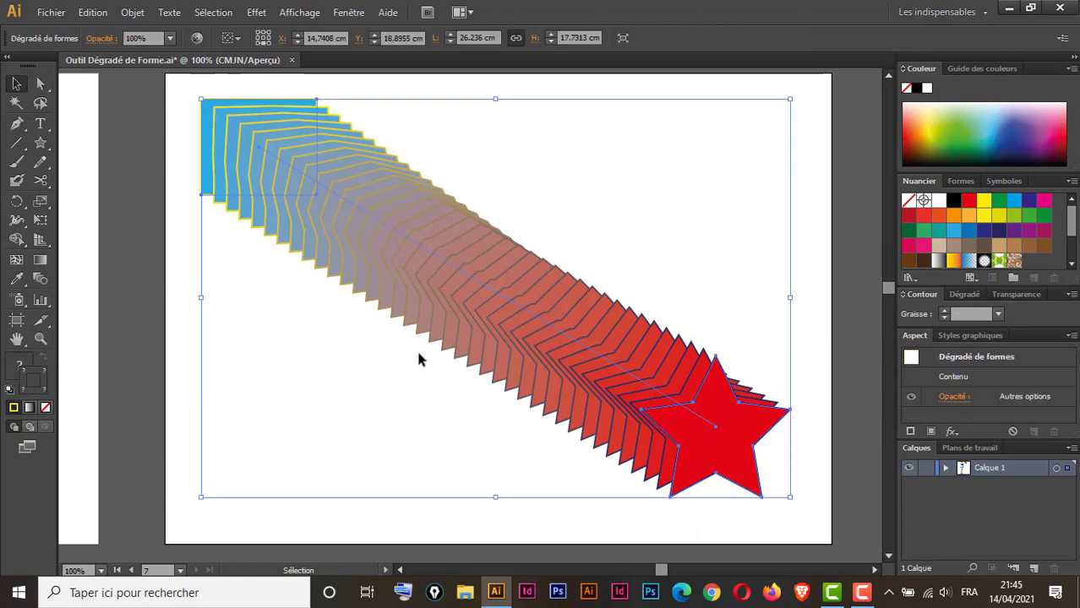
left_click(134, 12)
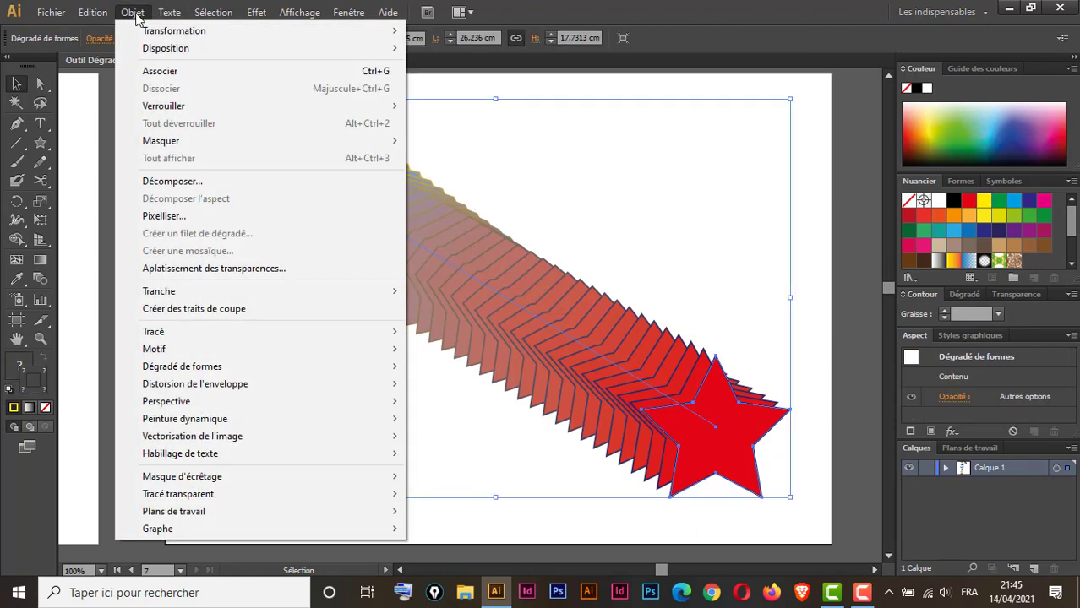
mouse_move(211, 371)
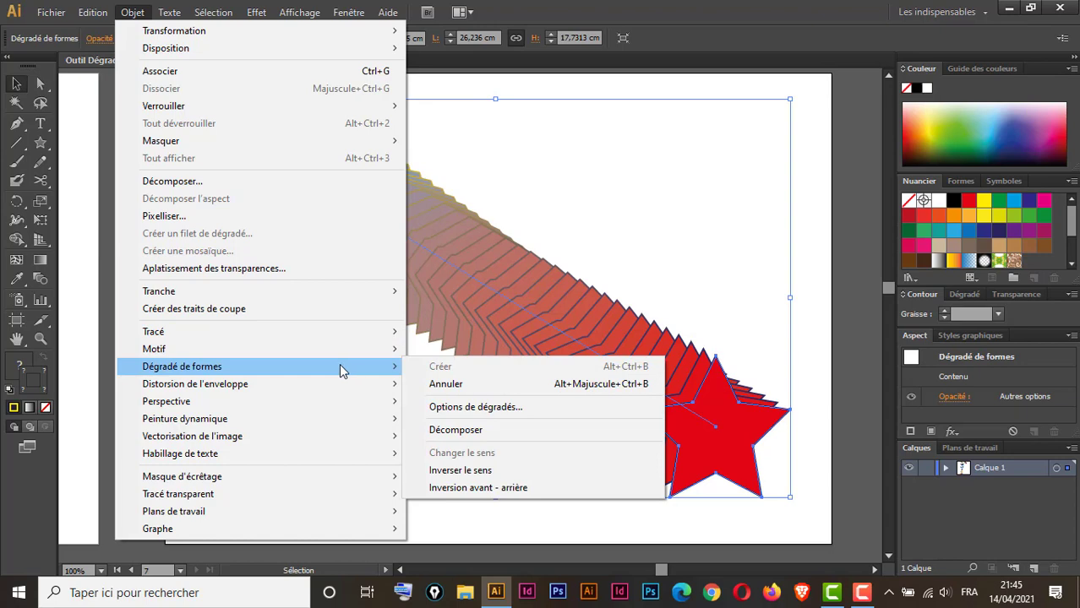
left_click(478, 473)
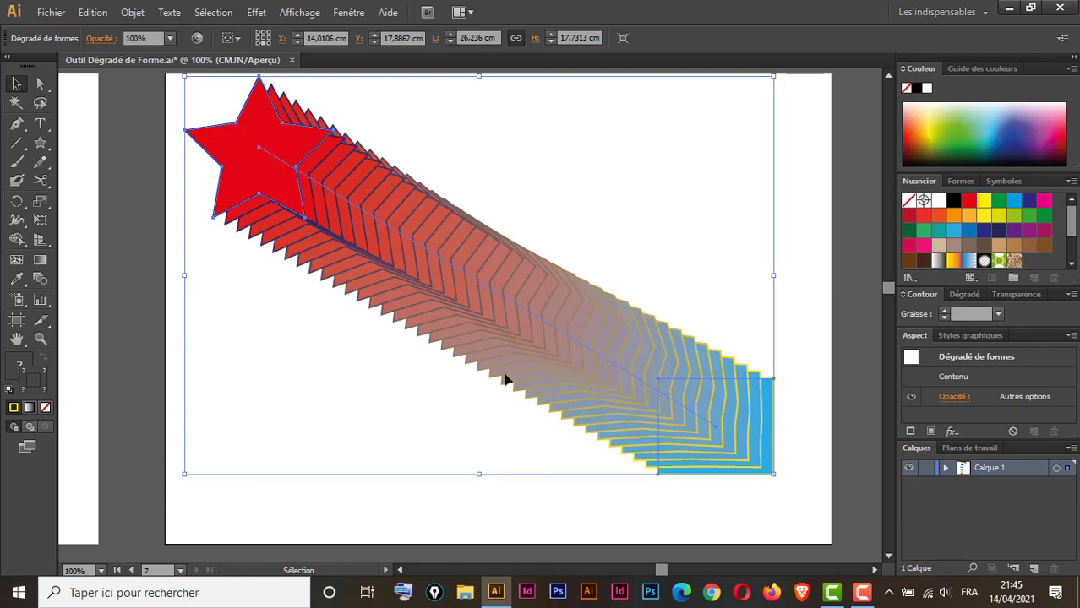
key("ctrl+z")
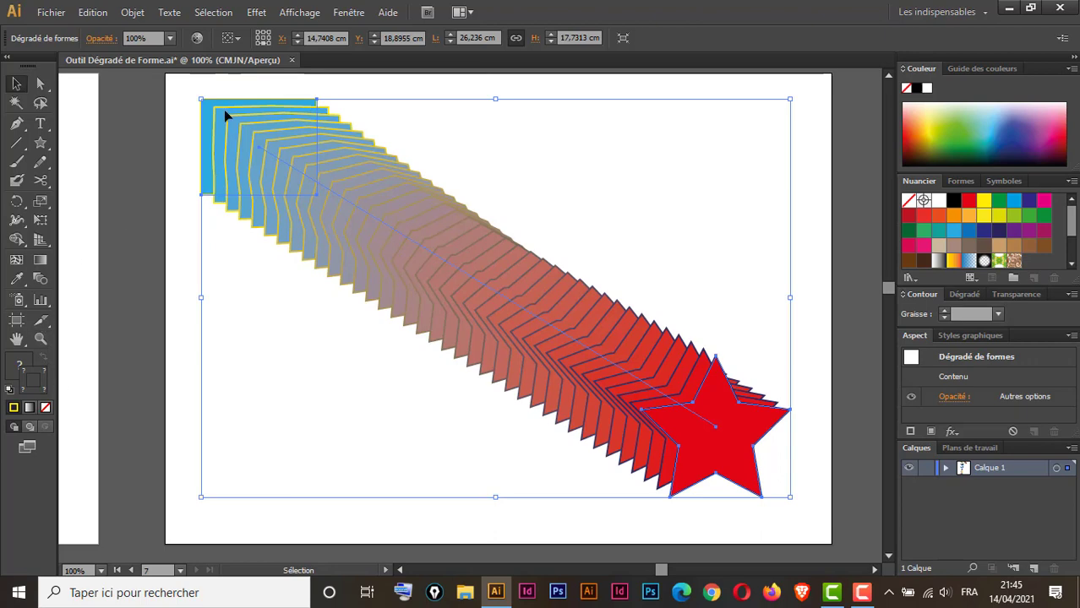
Step: Reverse the blend's stacking order with Inversion avant - arrière twice, undoing it each time
left_click(138, 16)
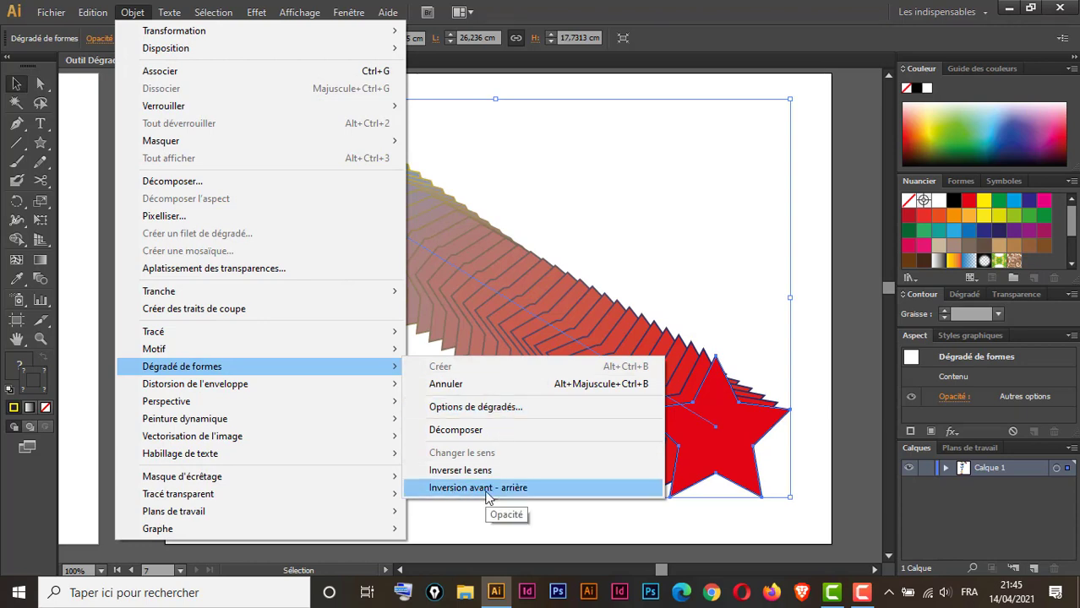
left_click(488, 490)
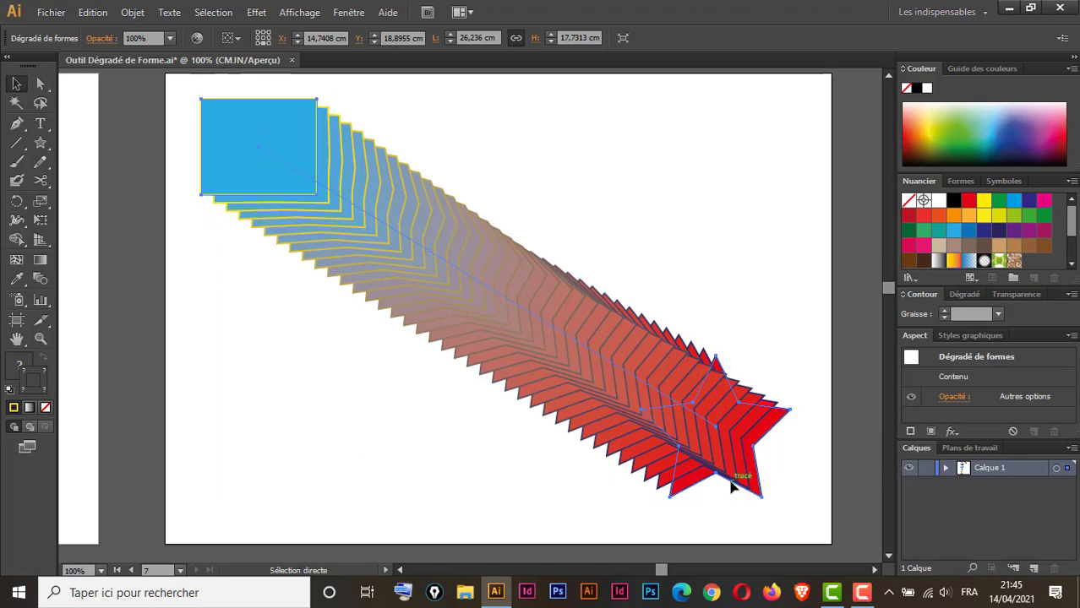
key("ctrl+z")
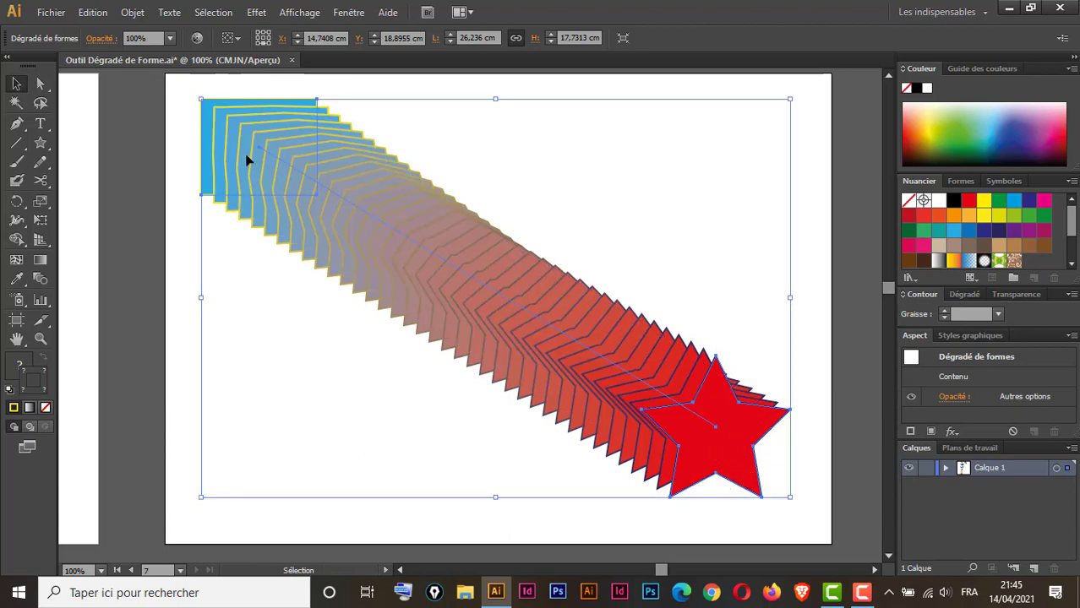
left_click(135, 15)
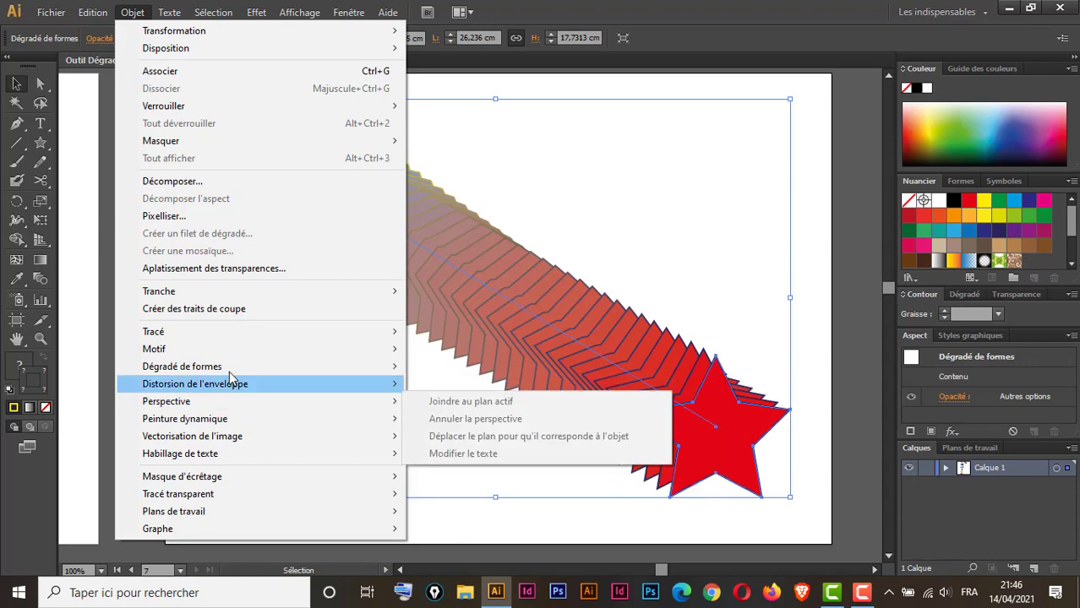
mouse_move(236, 367)
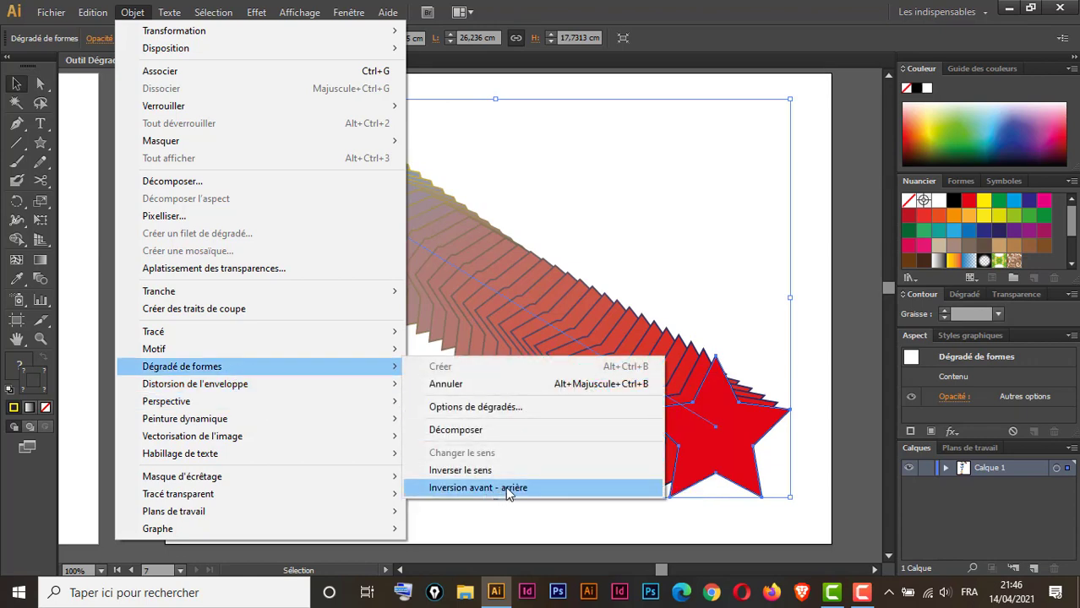
left_click(505, 488)
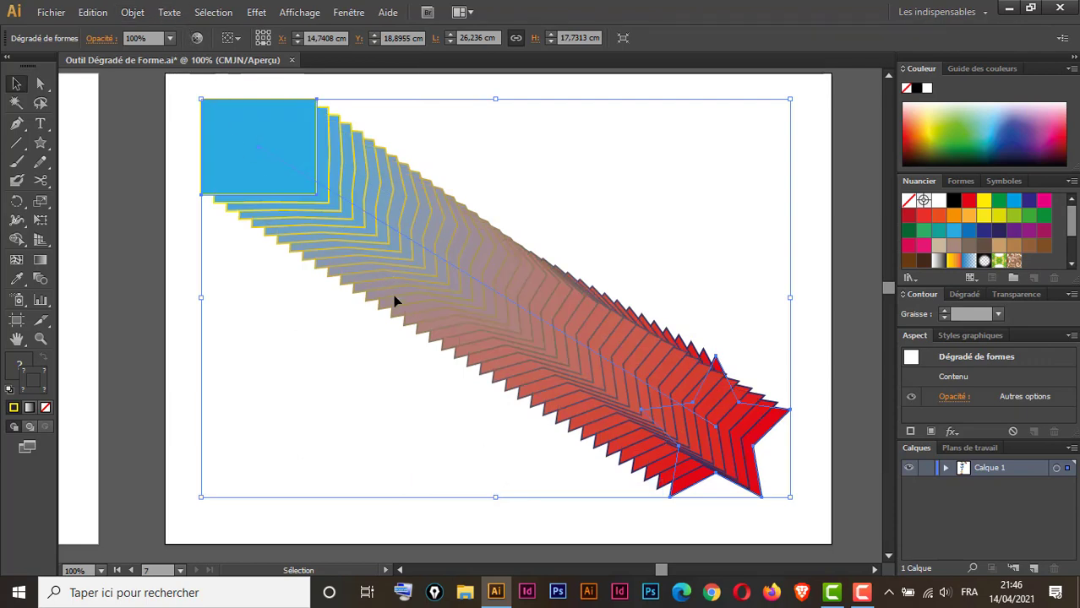
key("ctrl+z")
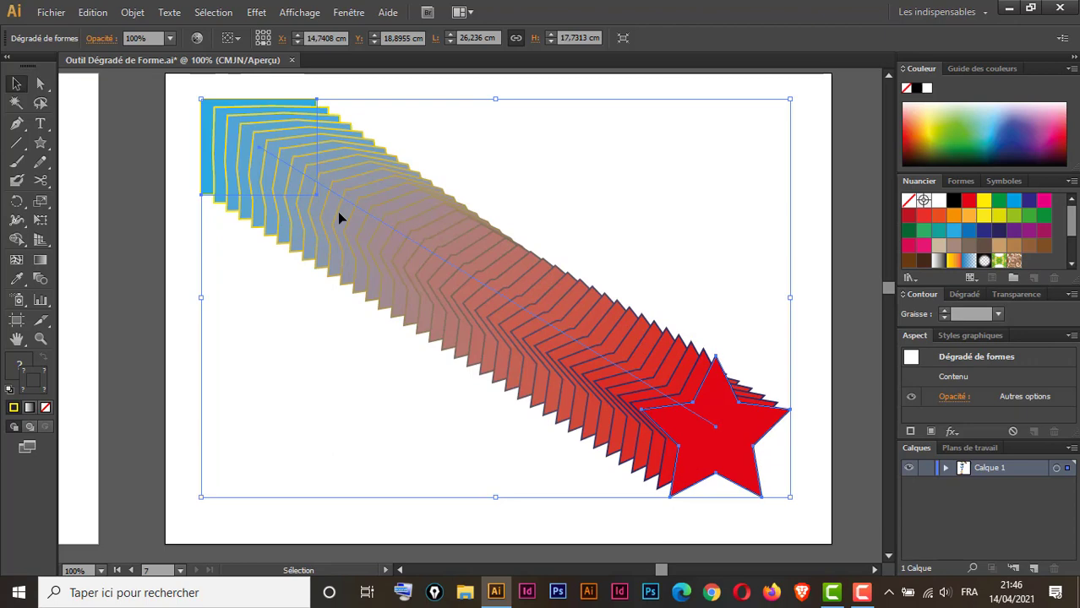
Step: Reverse the blend's direction once more with Inverser le sens, and undo it
left_click(135, 13)
mouse_move(262, 367)
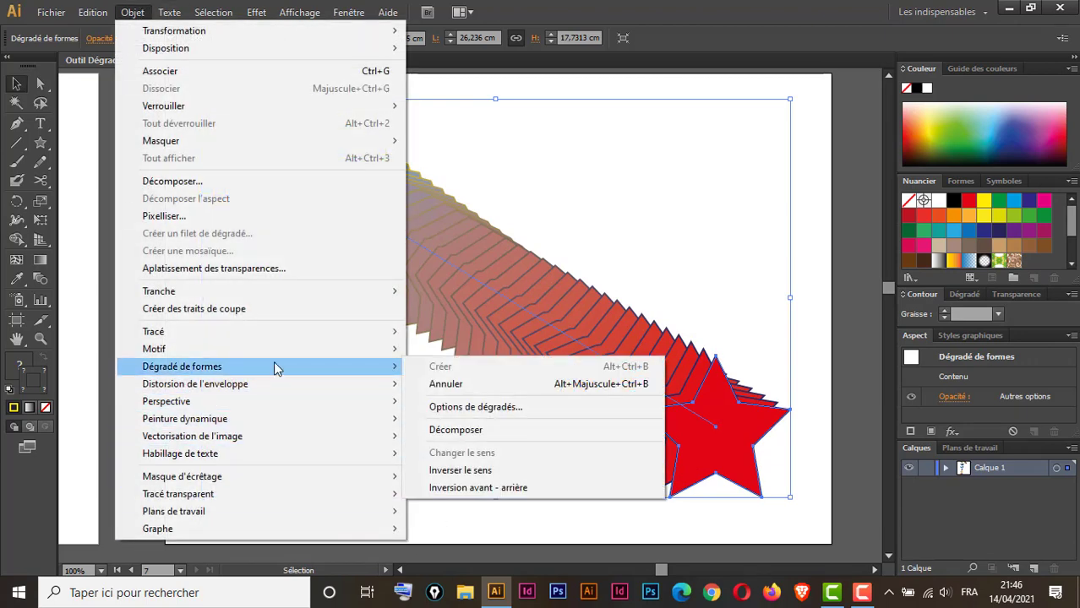
left_click(487, 469)
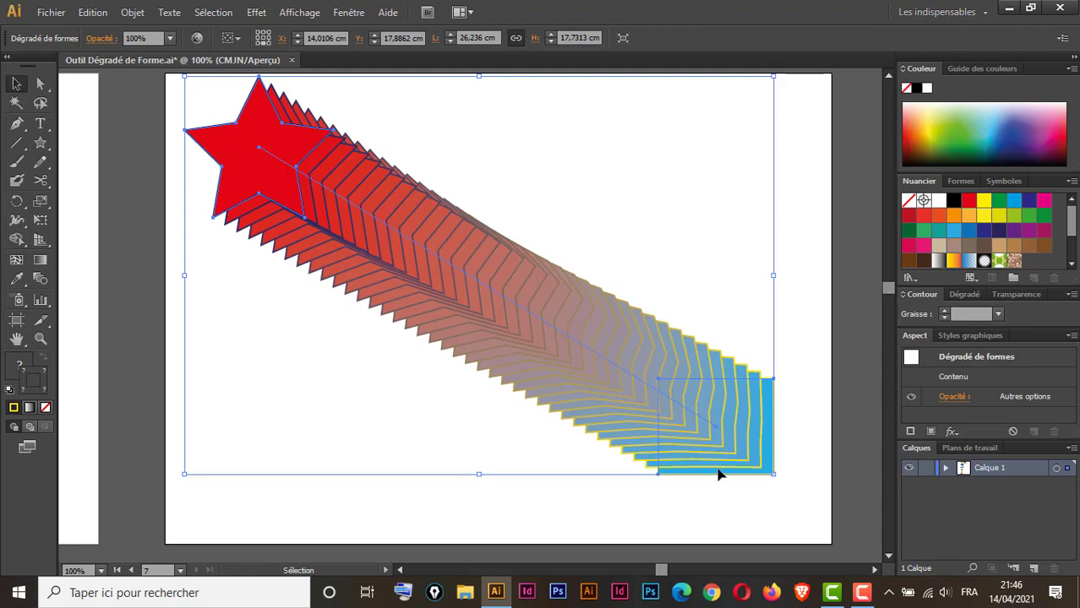
key("ctrl+z")
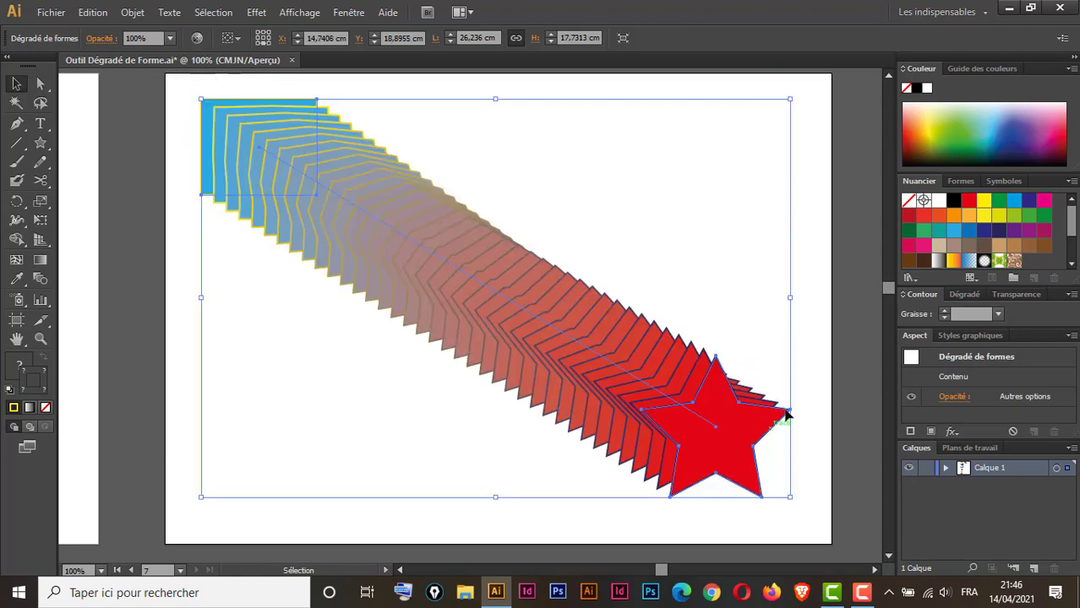
Step: Add a new A4 artboard beside the curved 25 blend, directly below the red star artboard
key("ctrl+minus")
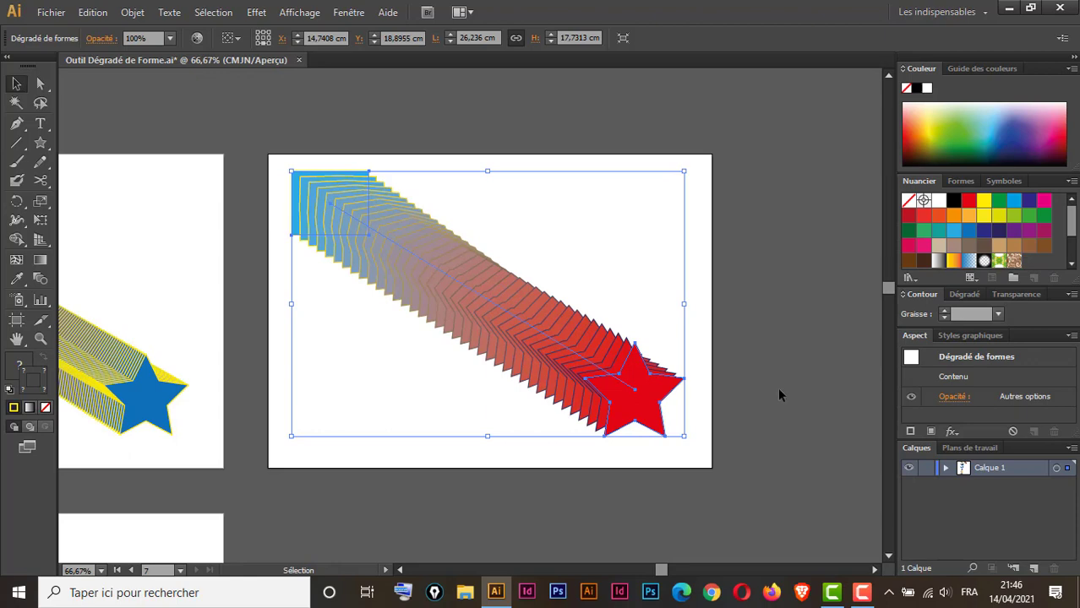
key("space")
left_click_drag(483, 473, 593, 186)
left_click_drag(515, 341, 663, 350)
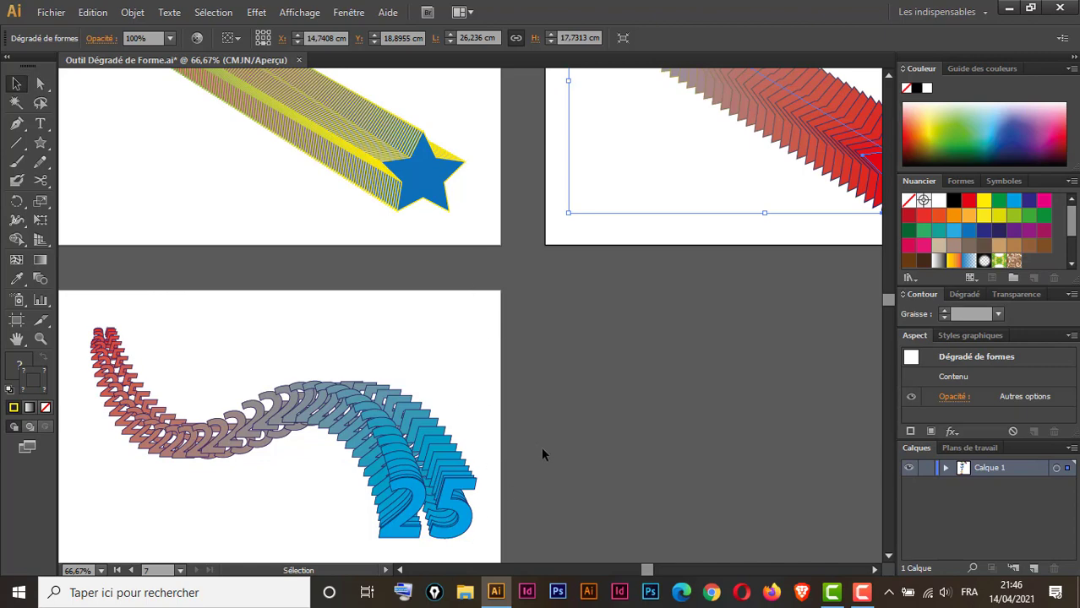
left_click_drag(543, 455, 566, 320)
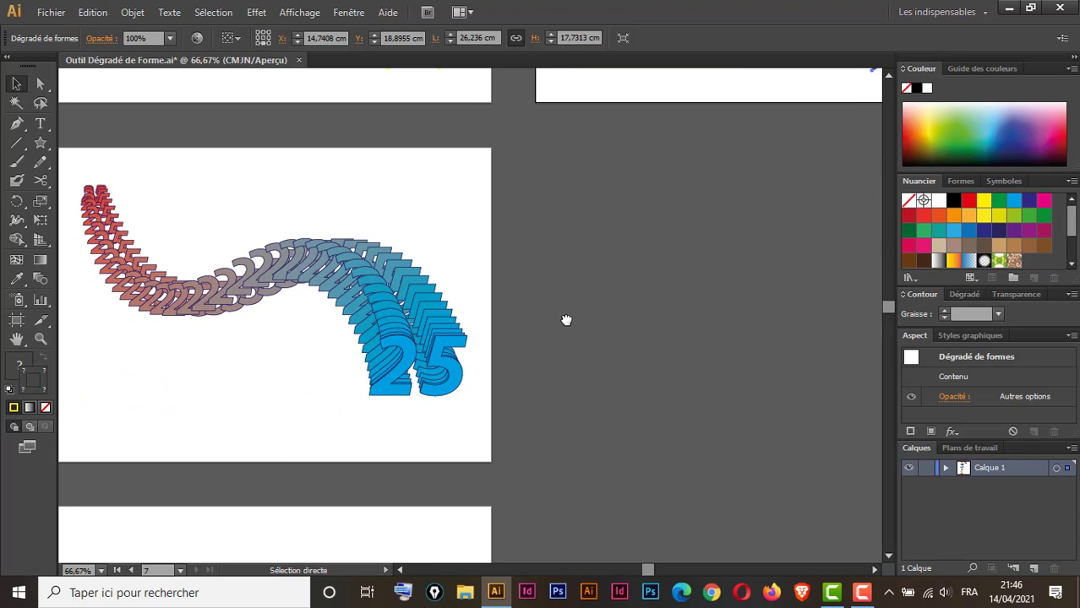
key("ctrl+minus")
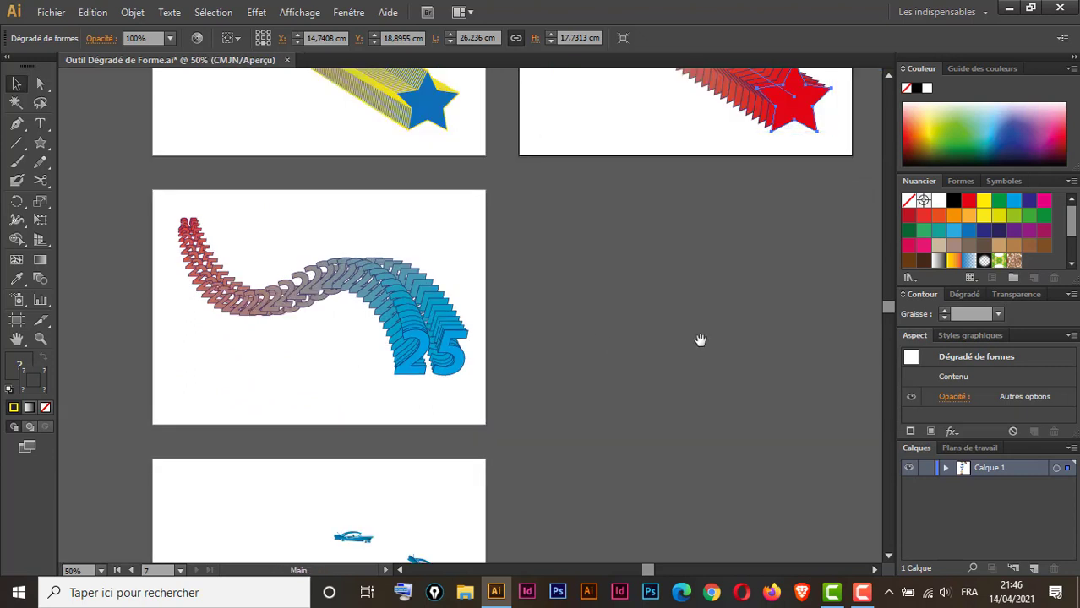
left_click_drag(698, 337, 619, 368)
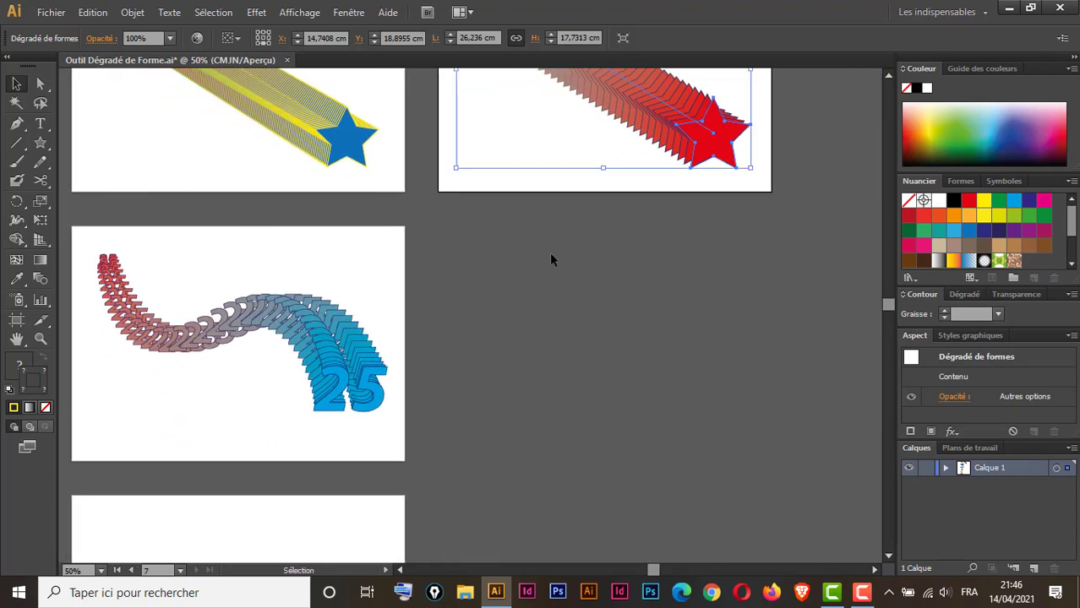
left_click(16, 319)
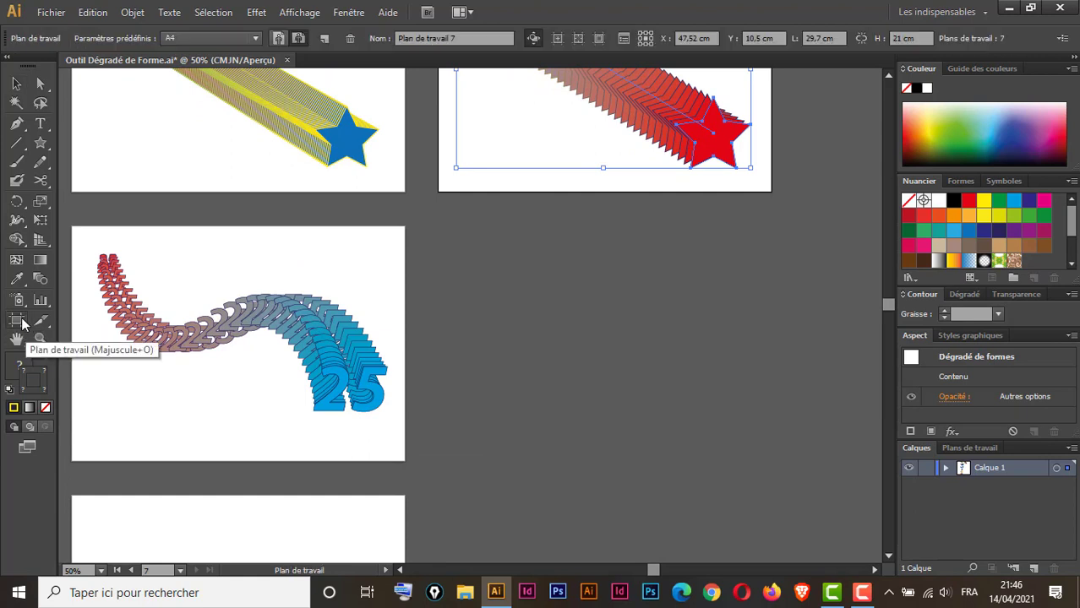
left_click(323, 38)
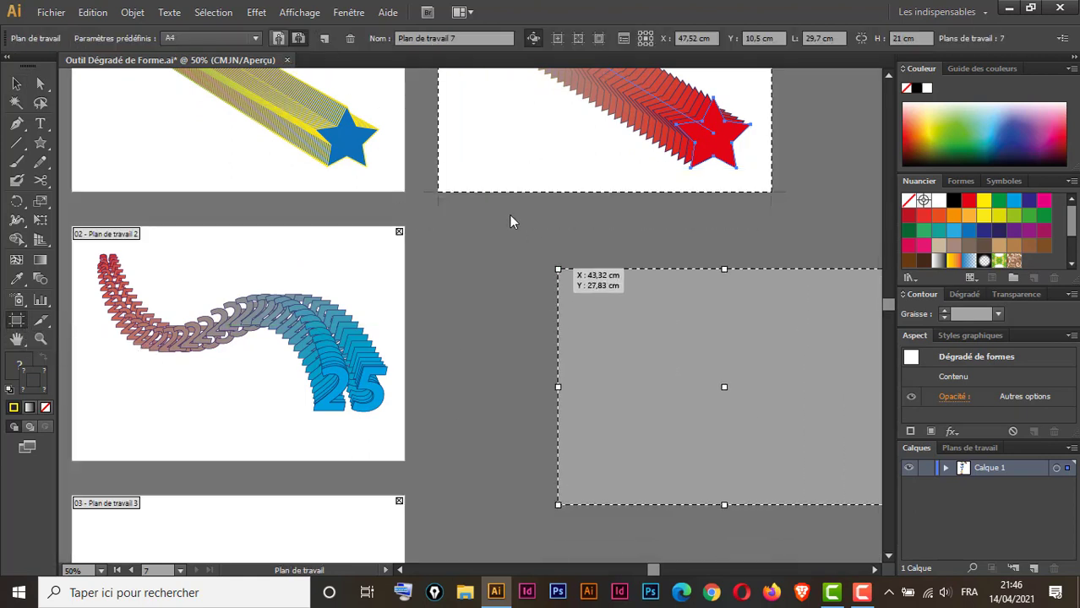
left_click(439, 227)
left_click(16, 83)
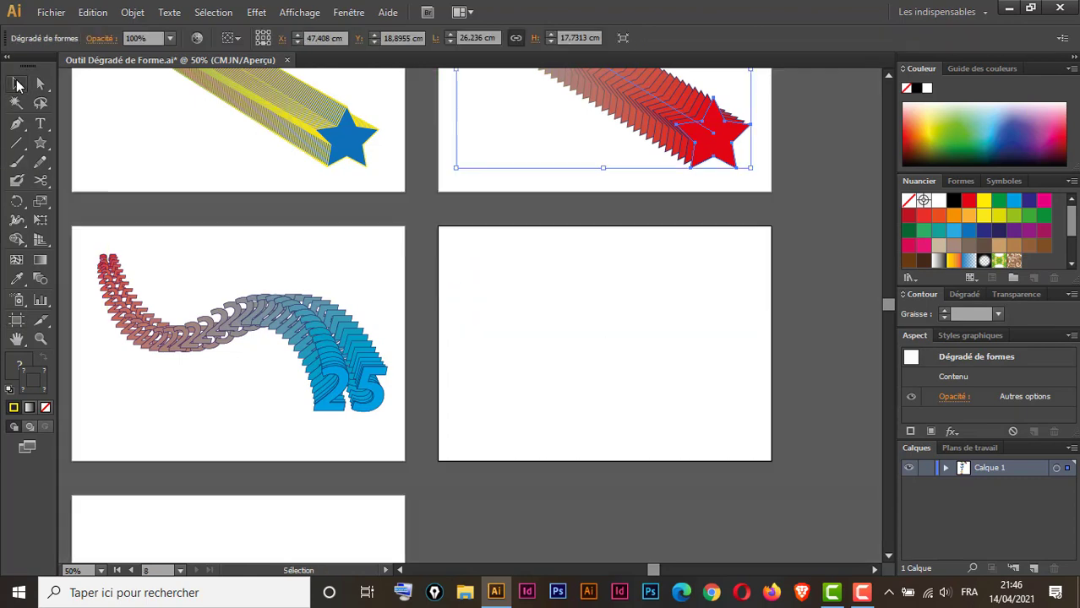
Step: Create the text "25" near the new artboard's upper-left corner and scale it up to about 85 pt
left_click(42, 123)
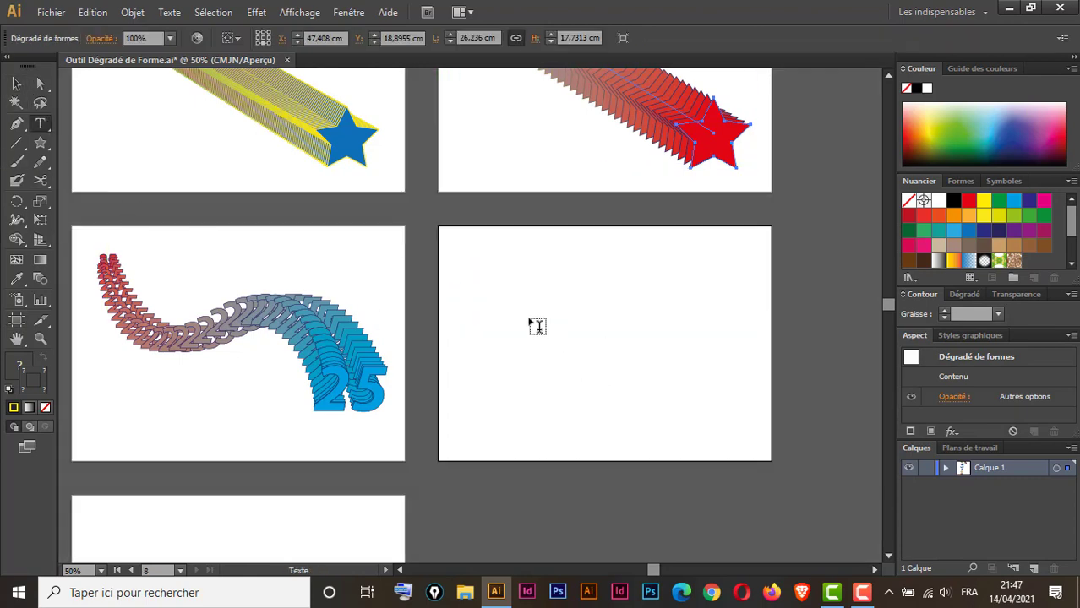
left_click(488, 269, "ctrl")
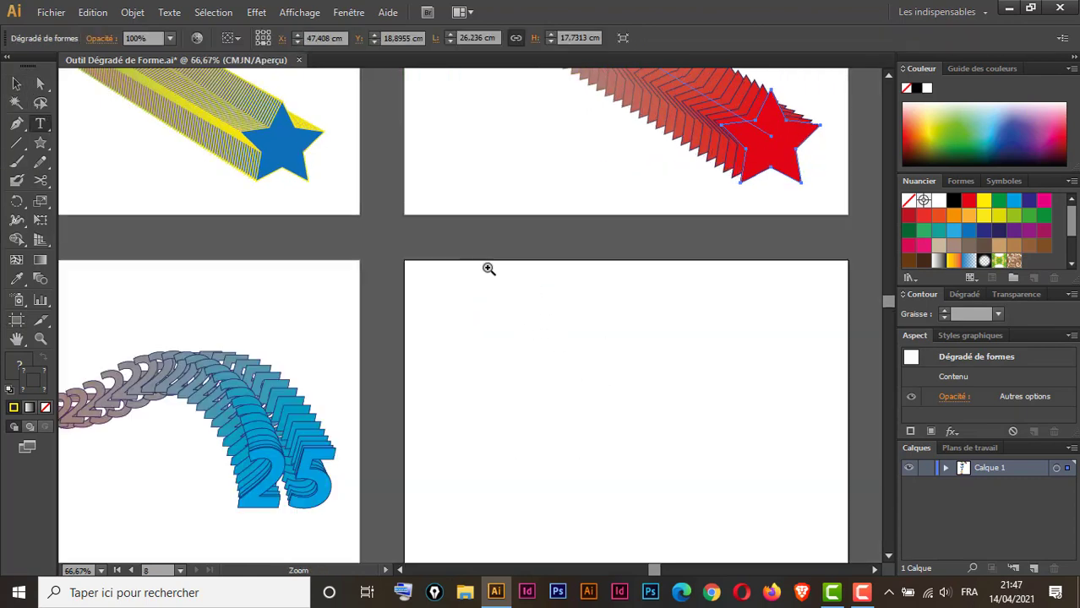
left_click(449, 320)
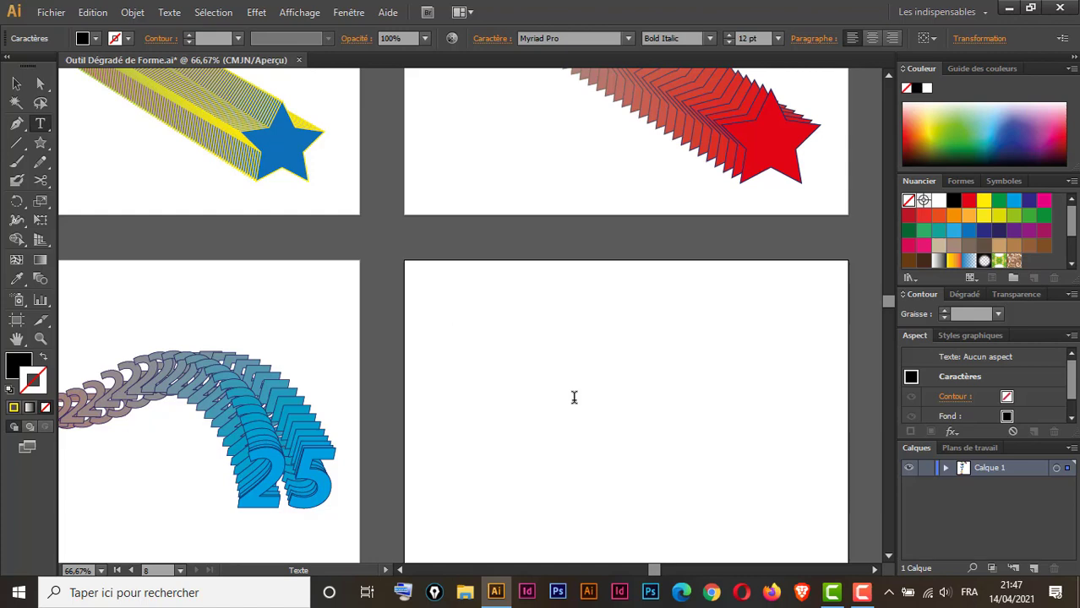
key("Escape")
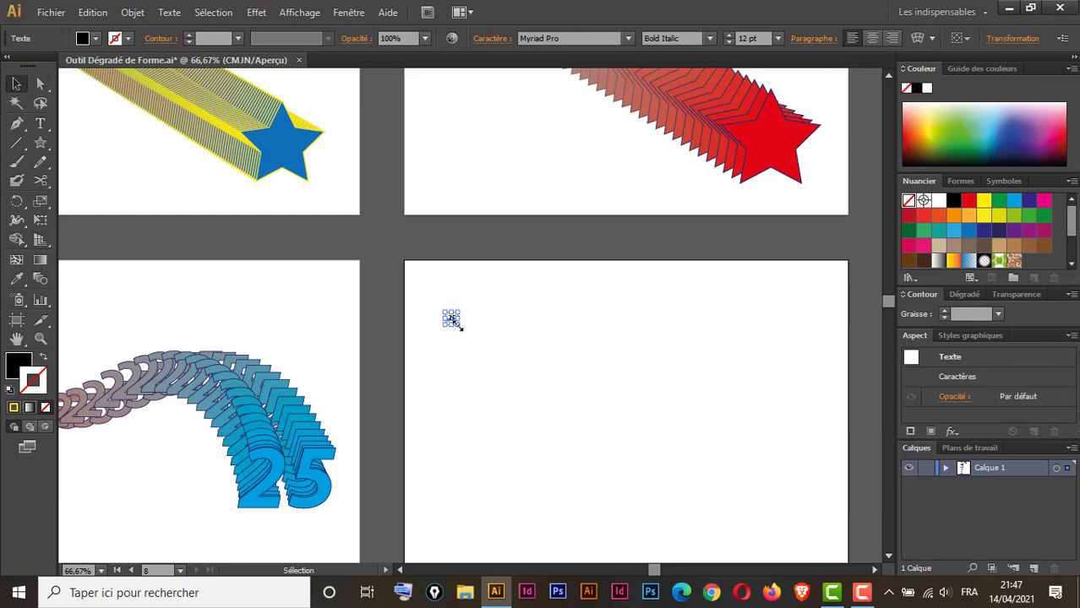
left_click_drag(457, 323, 549, 395)
left_click_drag(511, 362, 490, 315)
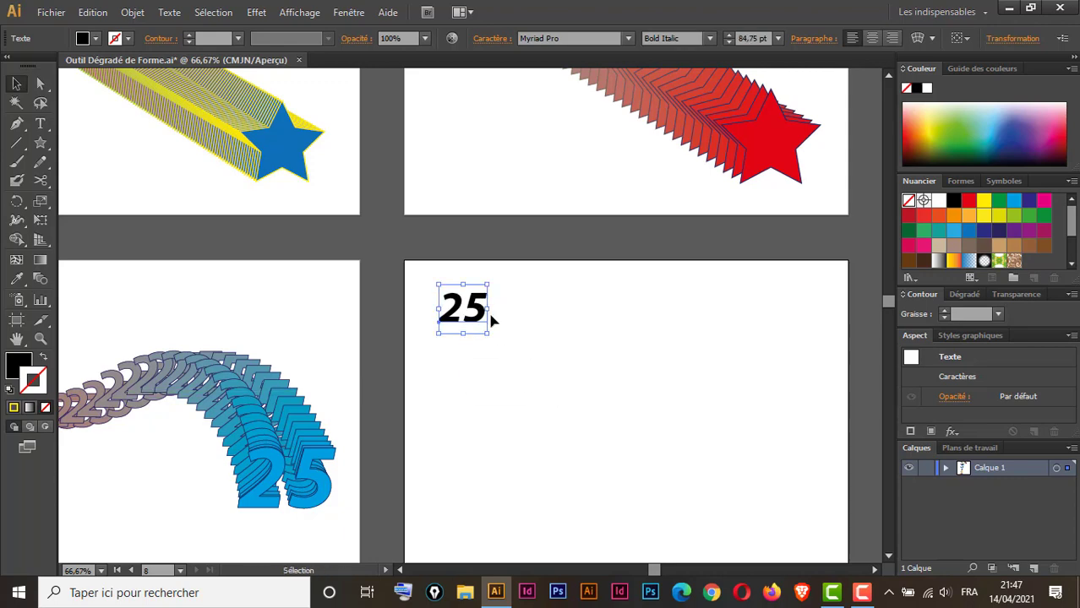
Step: Fill the 25 text with the Rouge CMJN swatch
left_click(11, 365)
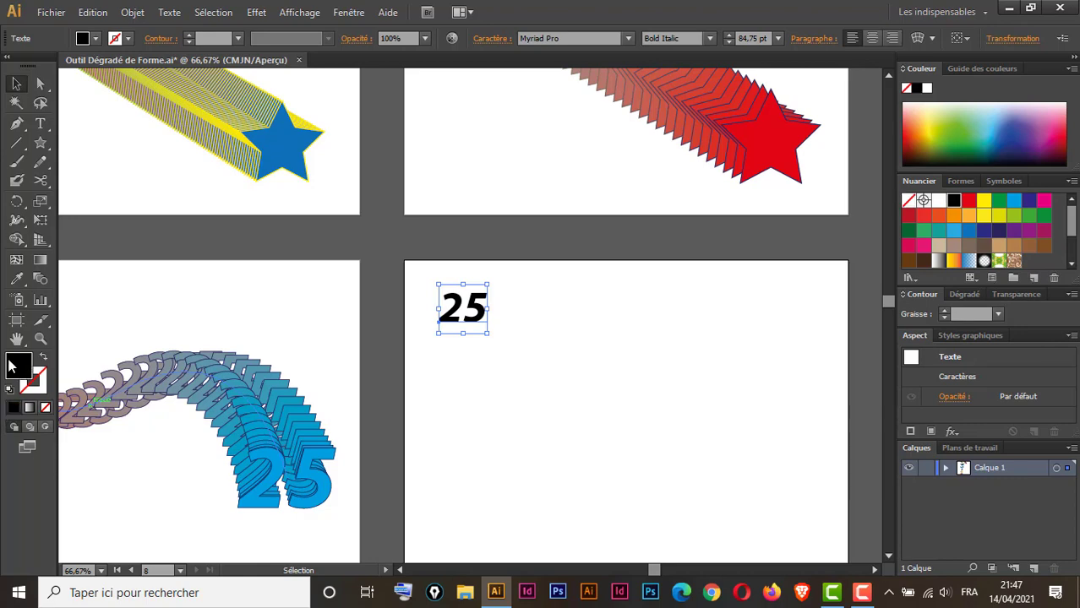
left_click(97, 39)
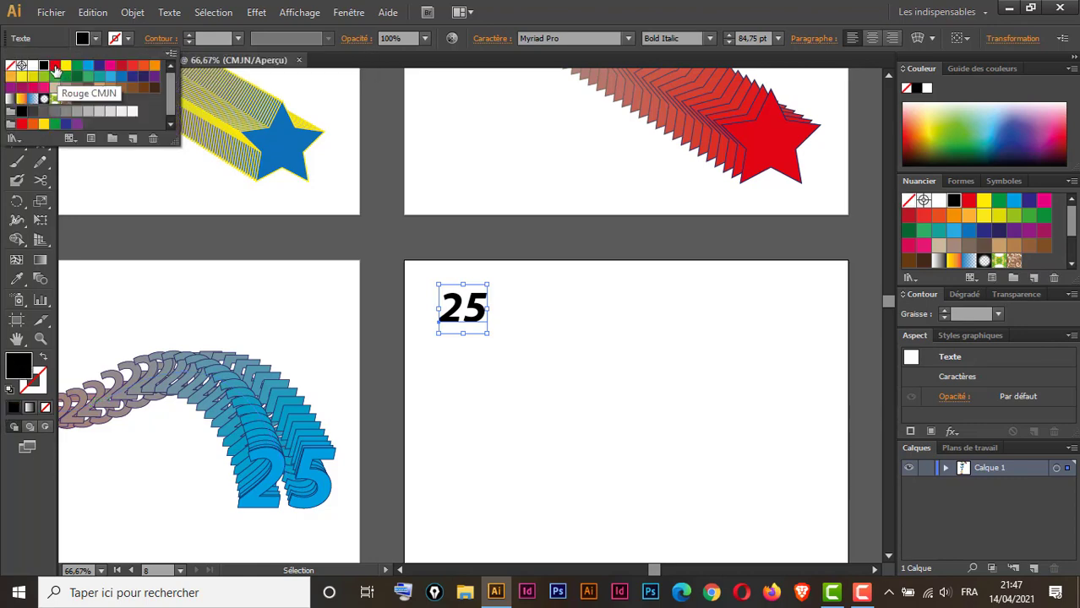
left_click(54, 65)
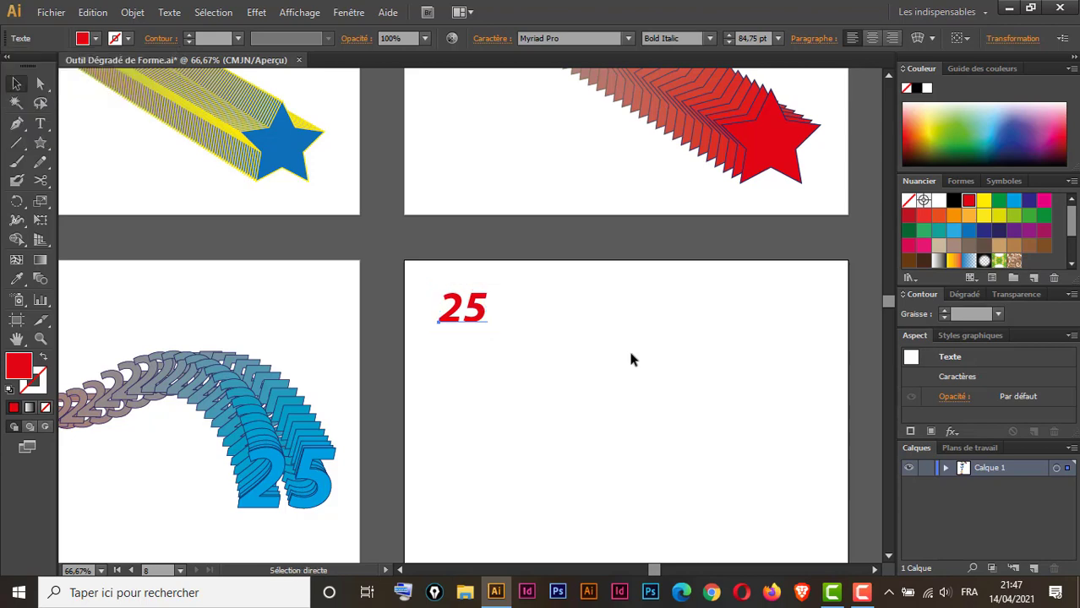
Step: Place a copy of the red 25 near the artboard's lower-right corner, enlarged to about 172 pt and filled light blue
key("ctrl+minus")
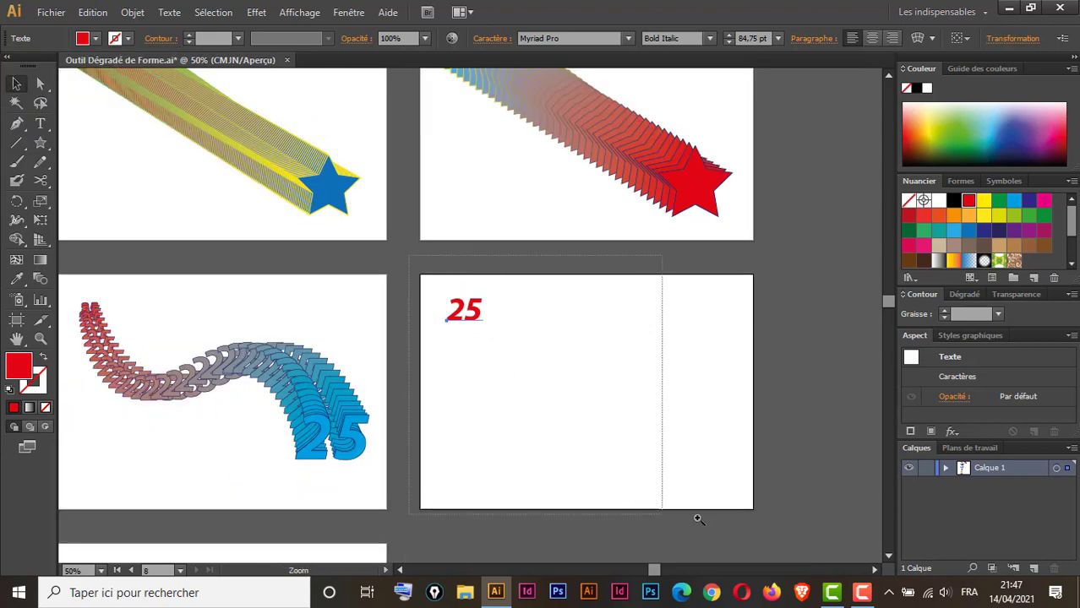
key("ctrl+0")
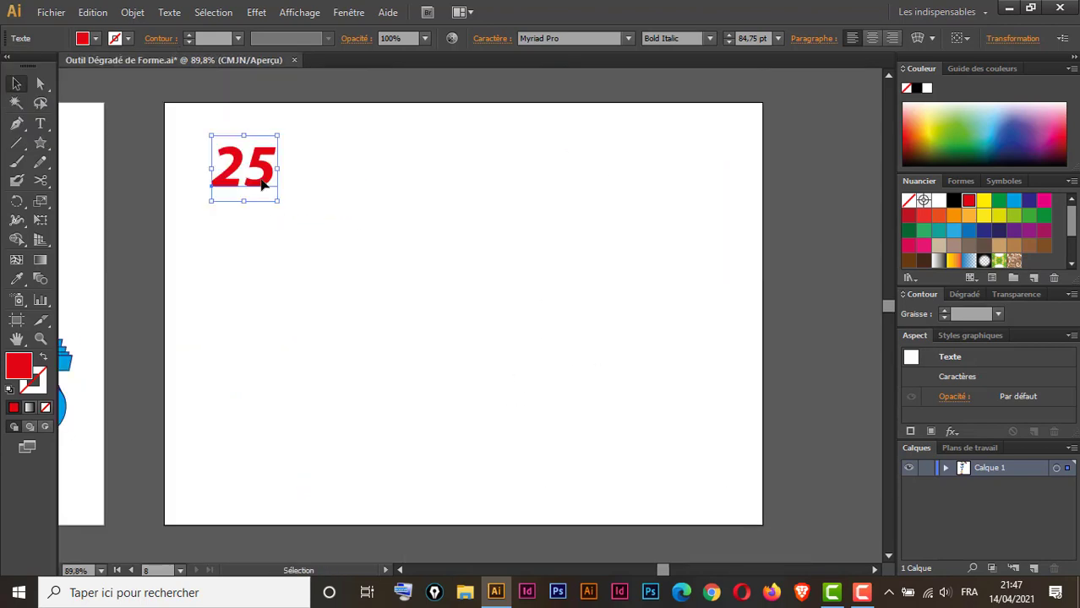
left_click_drag(262, 184, 711, 487)
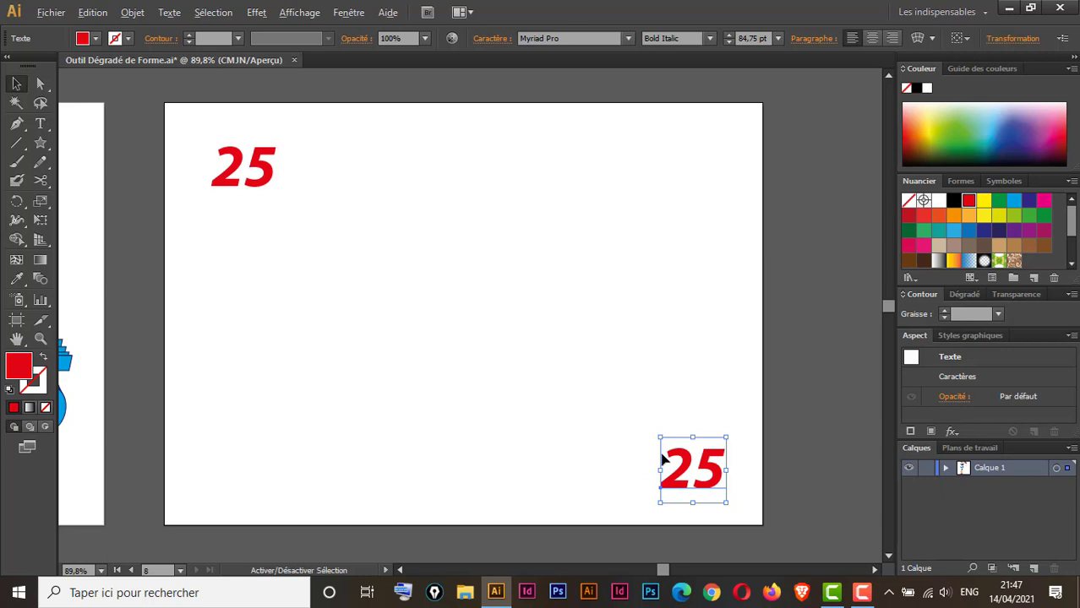
key("alt+shift")
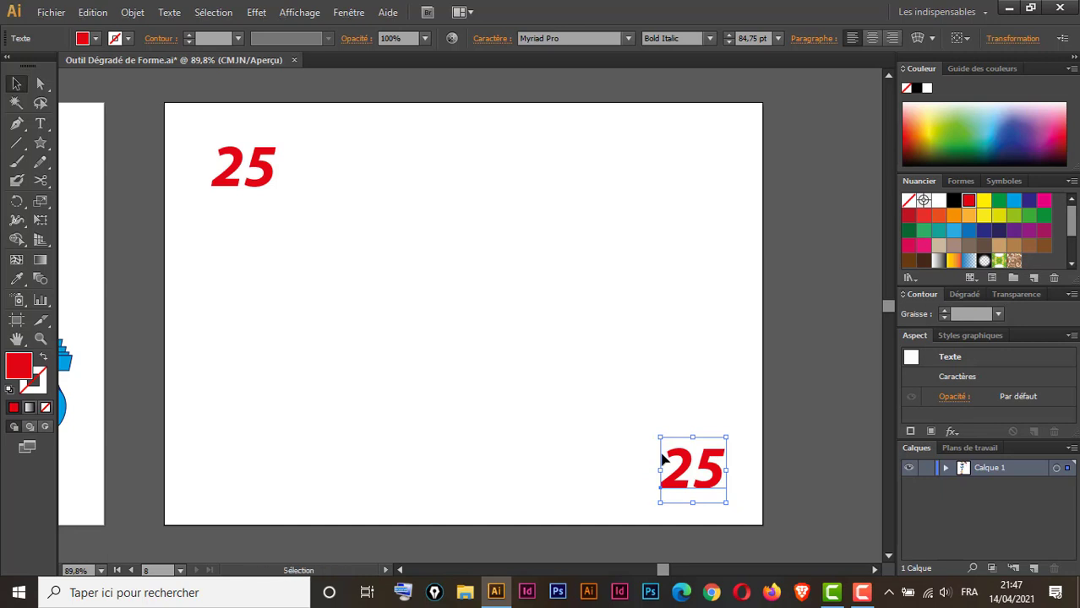
left_click_drag(659, 443, 584, 372)
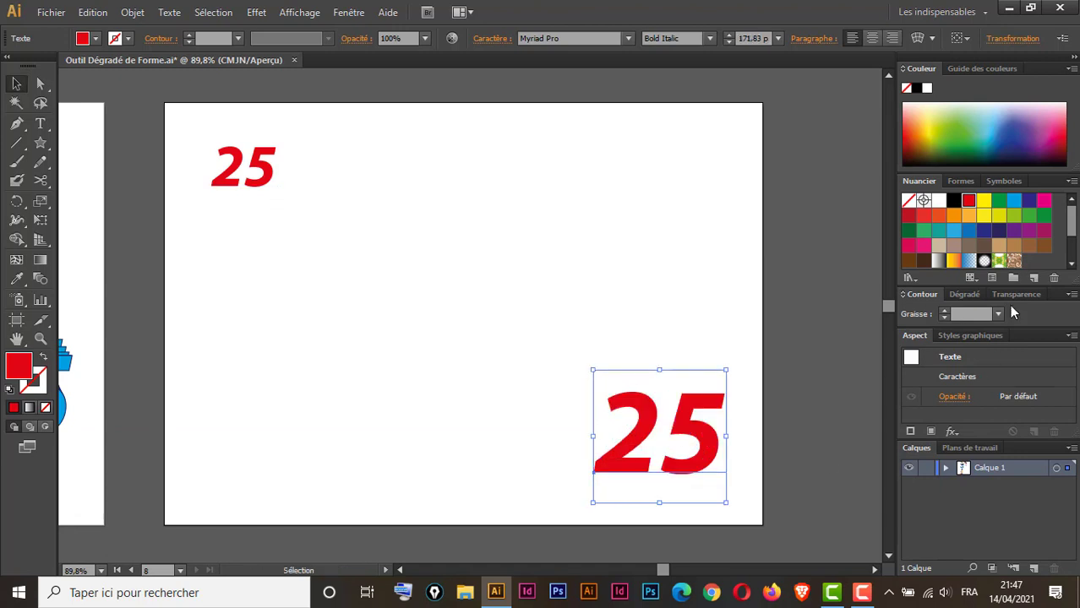
left_click(952, 233)
Step: Select both 25 texts and blend the small red one into the large blue one with the Blend tool
left_click_drag(173, 114, 759, 490)
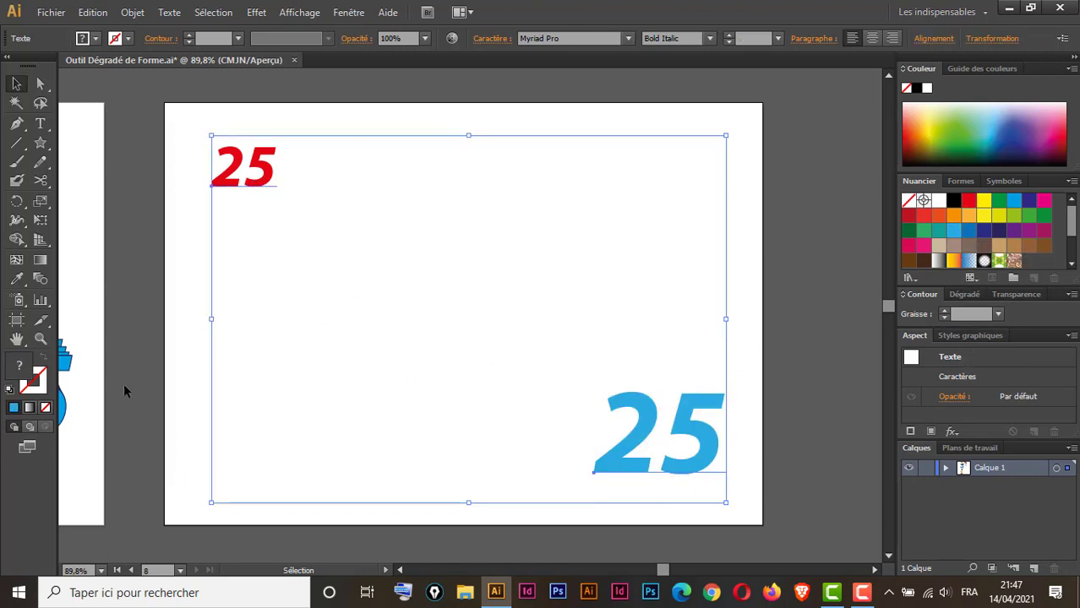
left_click(39, 279)
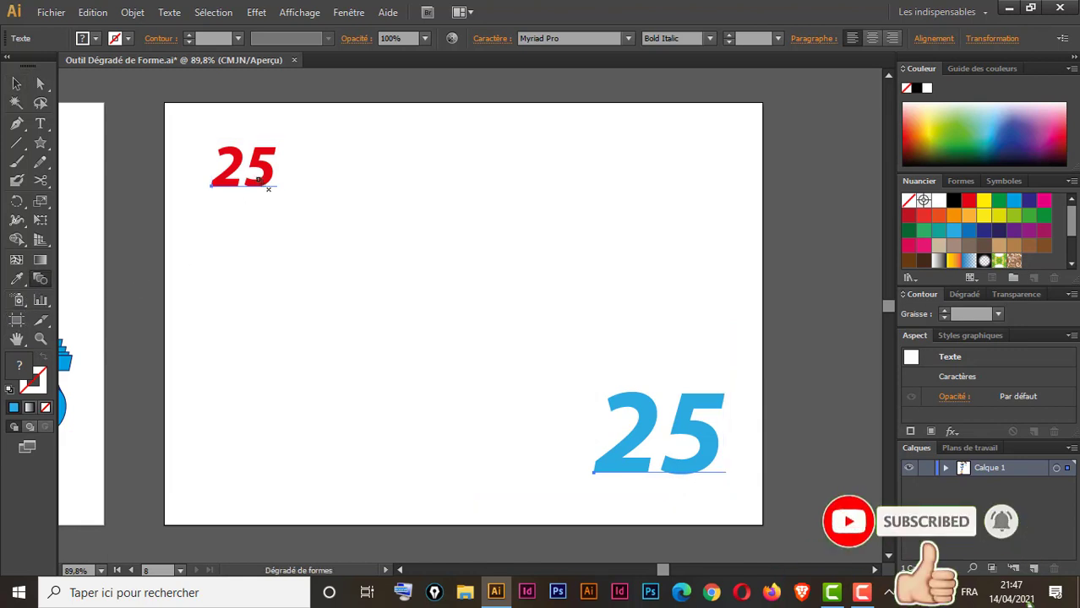
left_click(261, 182)
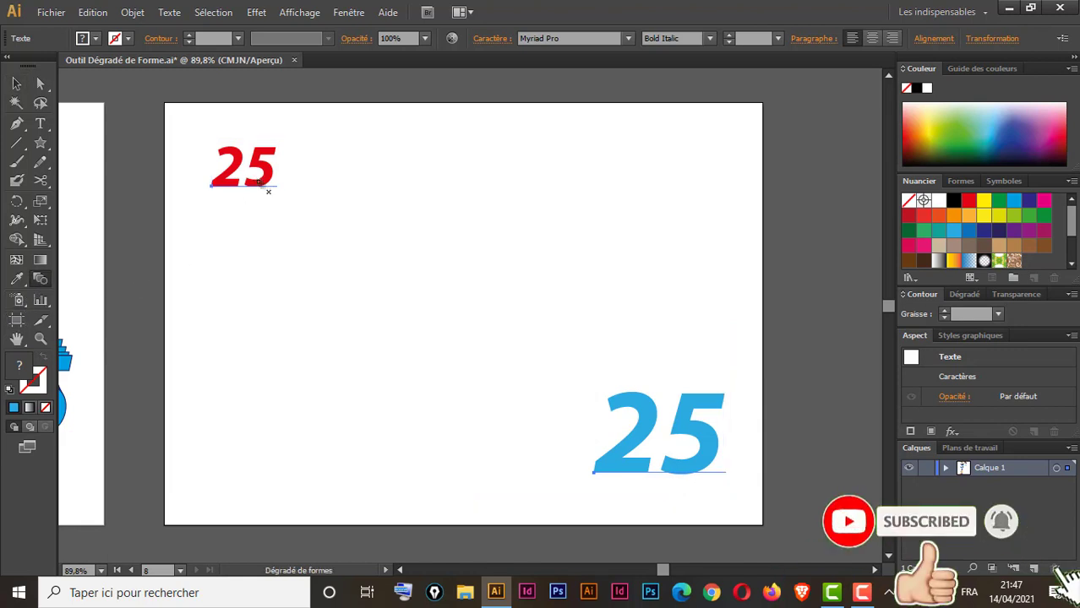
left_click(632, 446)
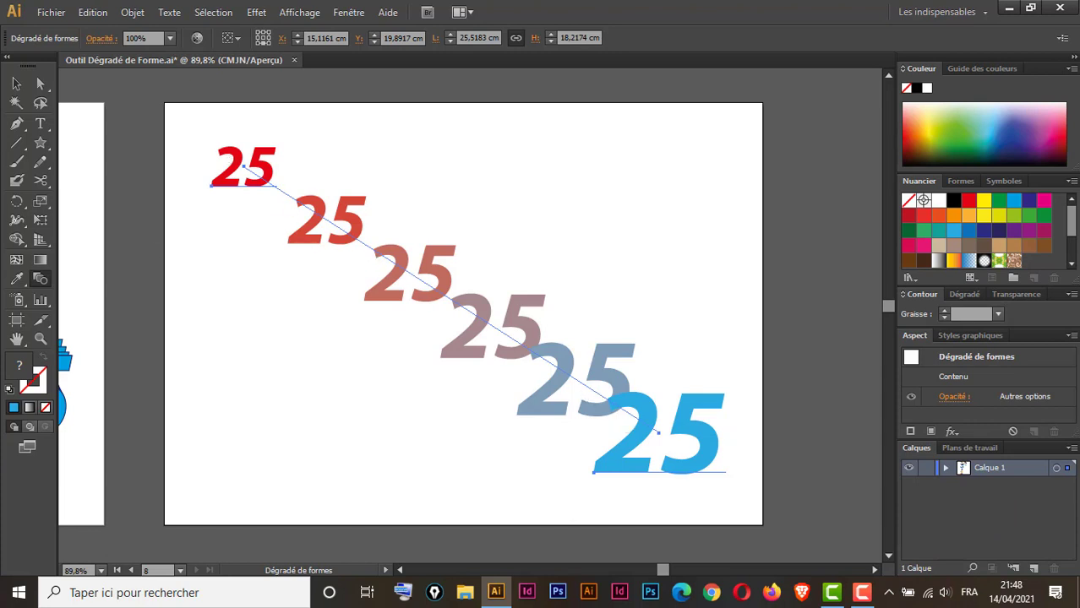
left_click(16, 84)
Step: Set the 25 blend's spacing to Etapes with 36 steps, with the preview turned on
left_click_drag(299, 304, 329, 272)
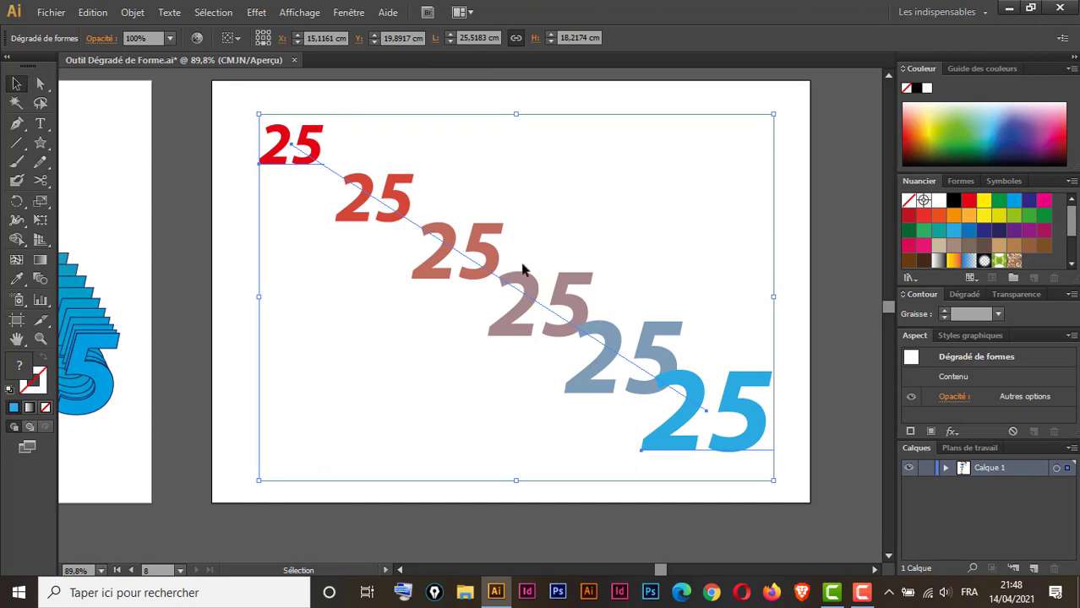
double_click(38, 279)
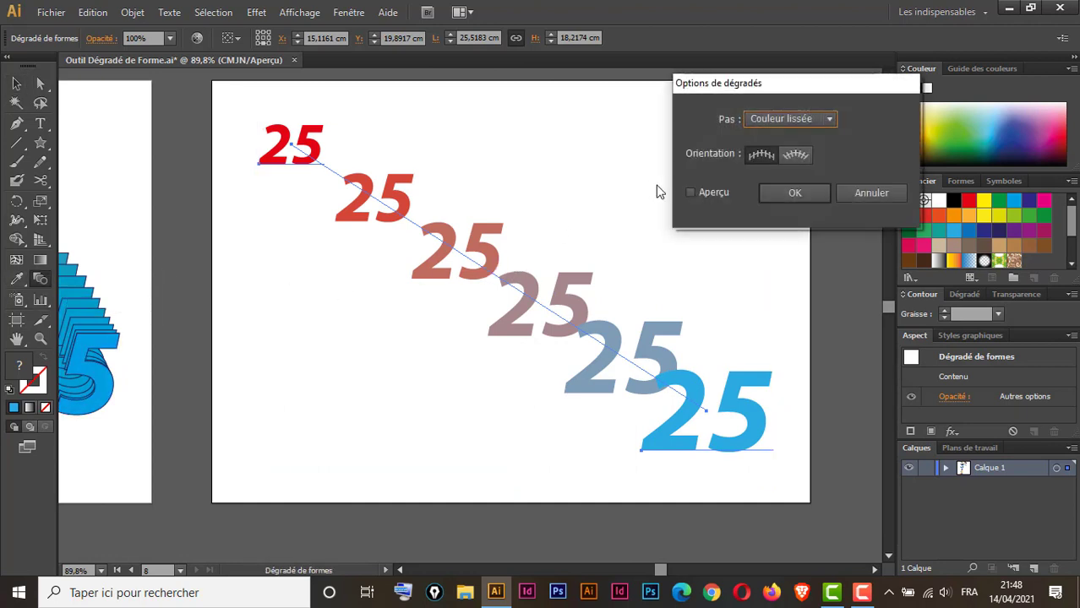
left_click(690, 192)
left_click(810, 118)
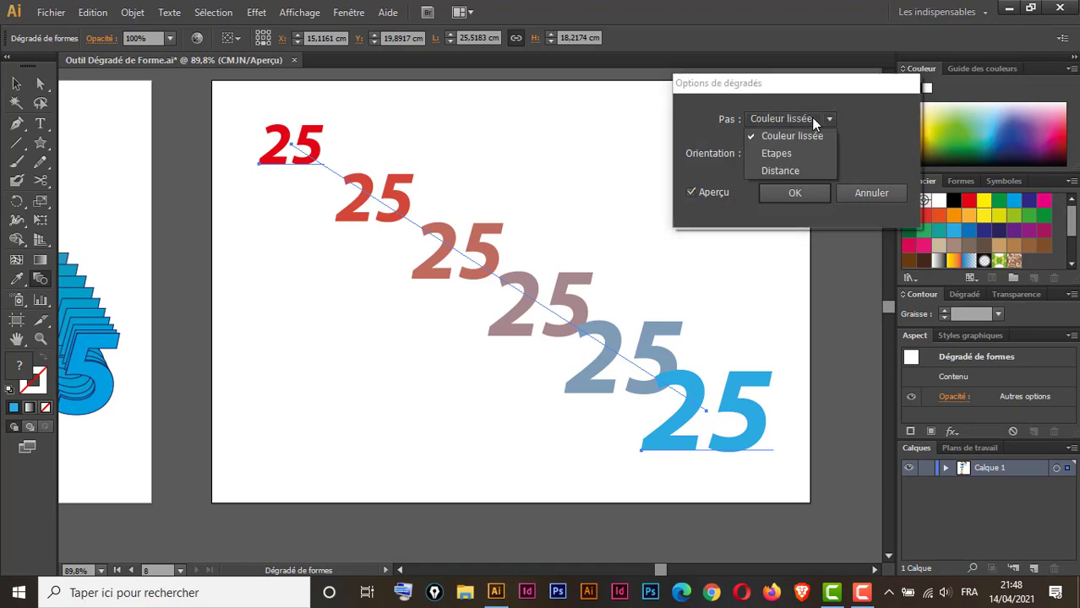
left_click(793, 155)
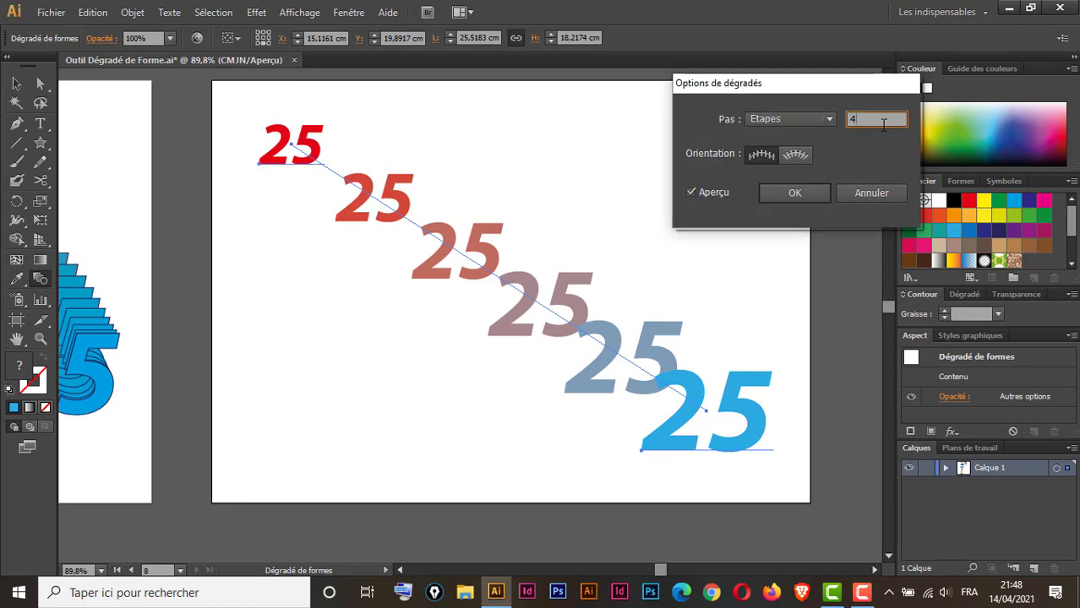
key("Up")
key("Up")
key("Up")
key("Up")
key("Up")
key("Up")
key("Up")
key("Up")
key("Up")
key("Up")
key("Up")
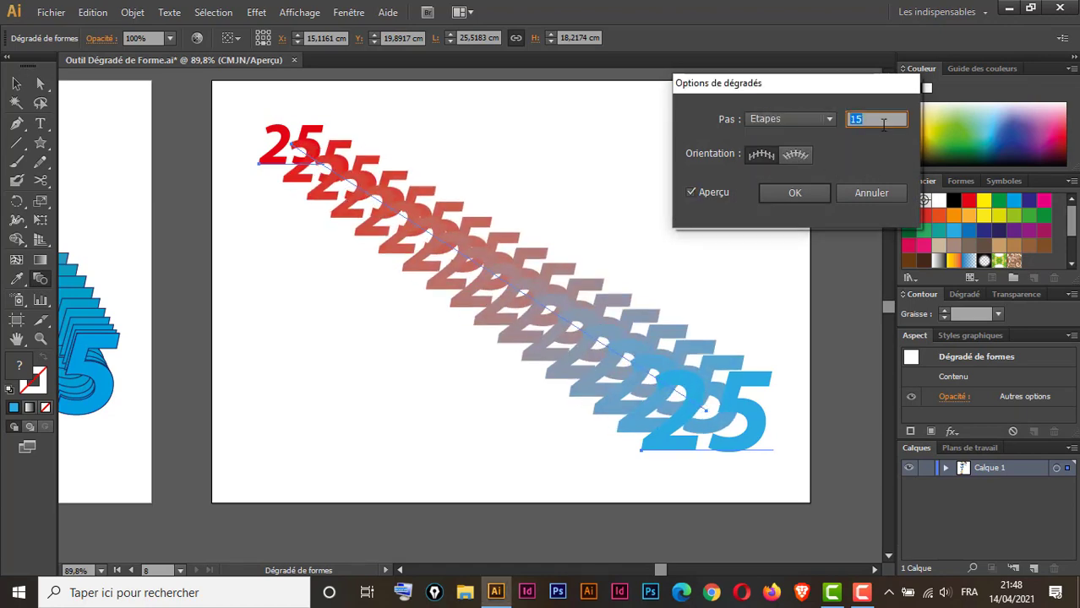
key("Up")
key("Up")
key("Up")
key("Up")
key("Up")
key("Up")
key("Up")
key("Up")
key("Up")
key("Up")
key("Up")
key("Up")
key("Up")
key("Up")
key("Up")
key("Up")
key("Up")
key("Up")
key("Up")
key("Up")
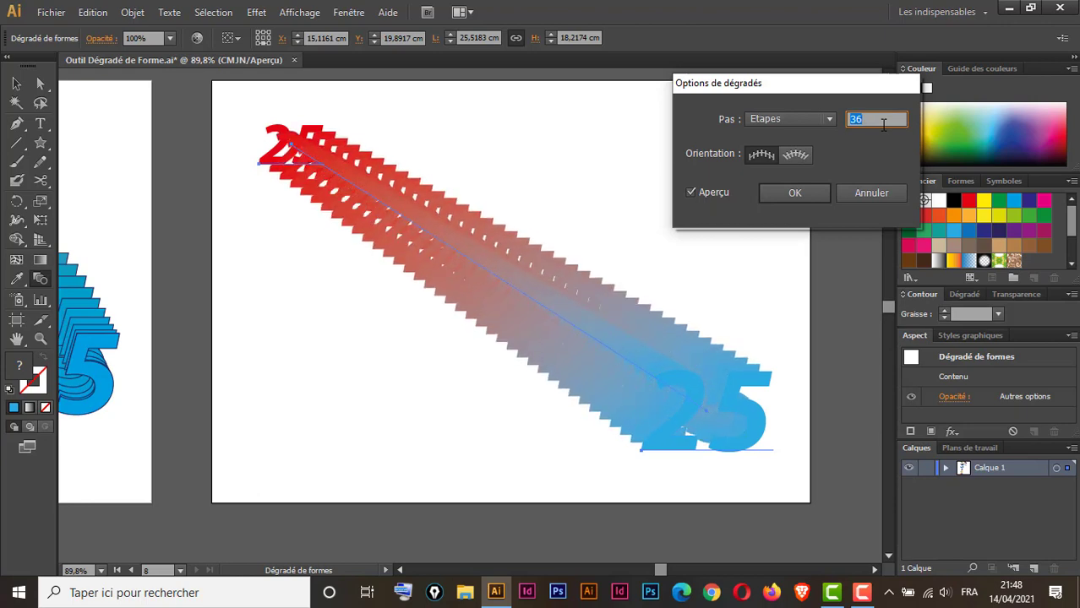
left_click(796, 193)
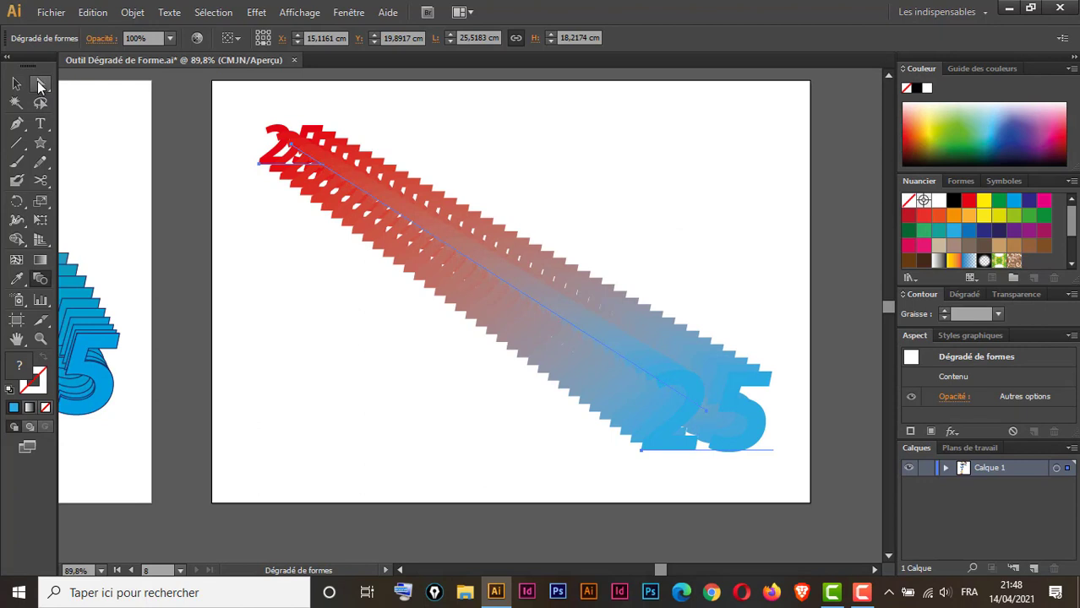
Step: Select only the large light blue 25 inside the blend and give it a dark blue 1 pt stroke
left_click(39, 86)
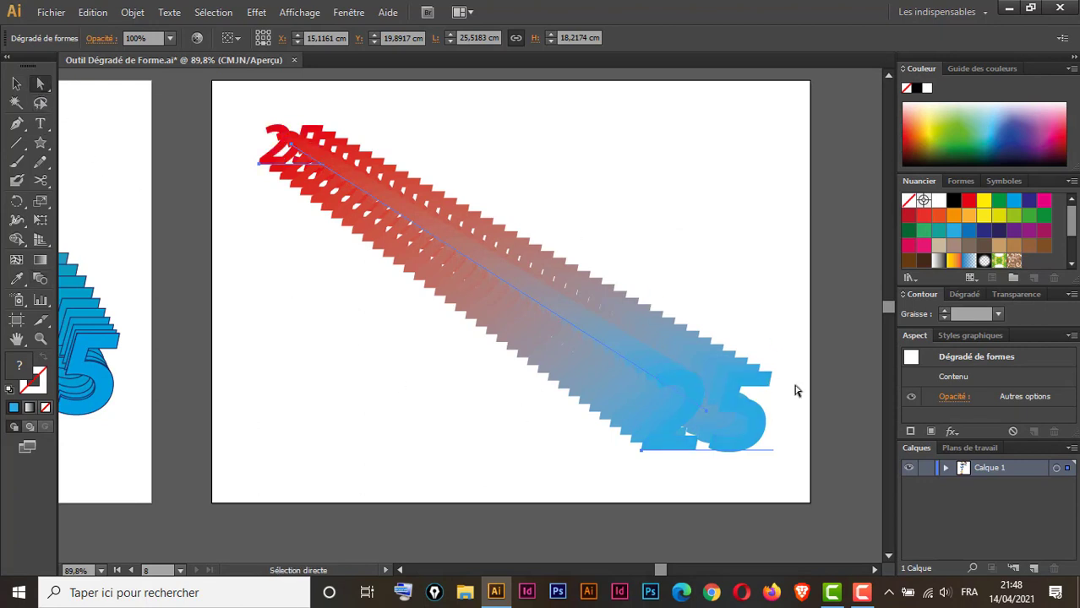
left_click(774, 434)
left_click(733, 432)
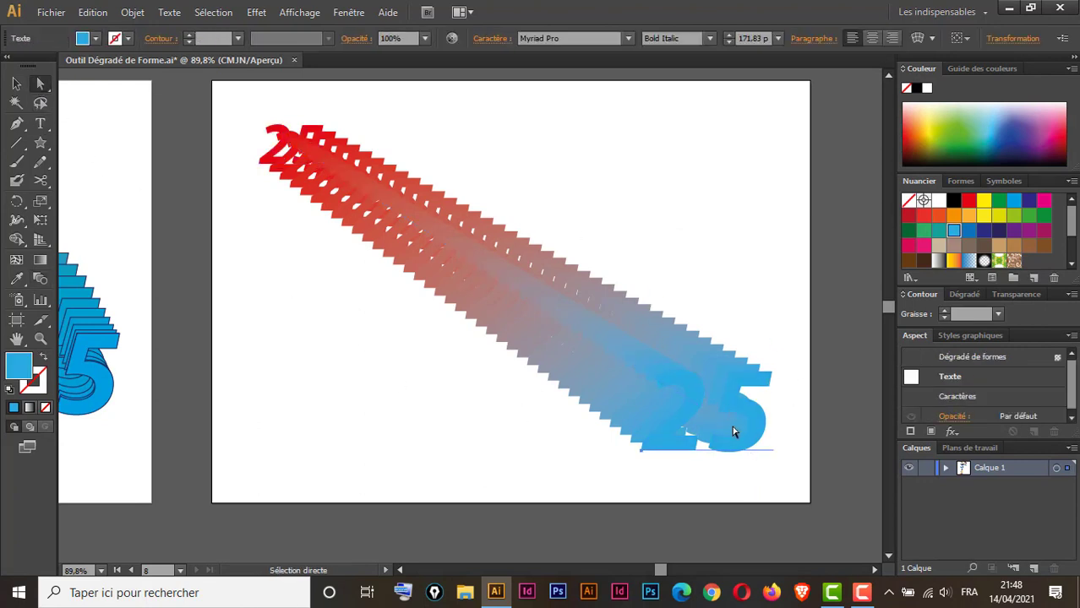
left_click(41, 387)
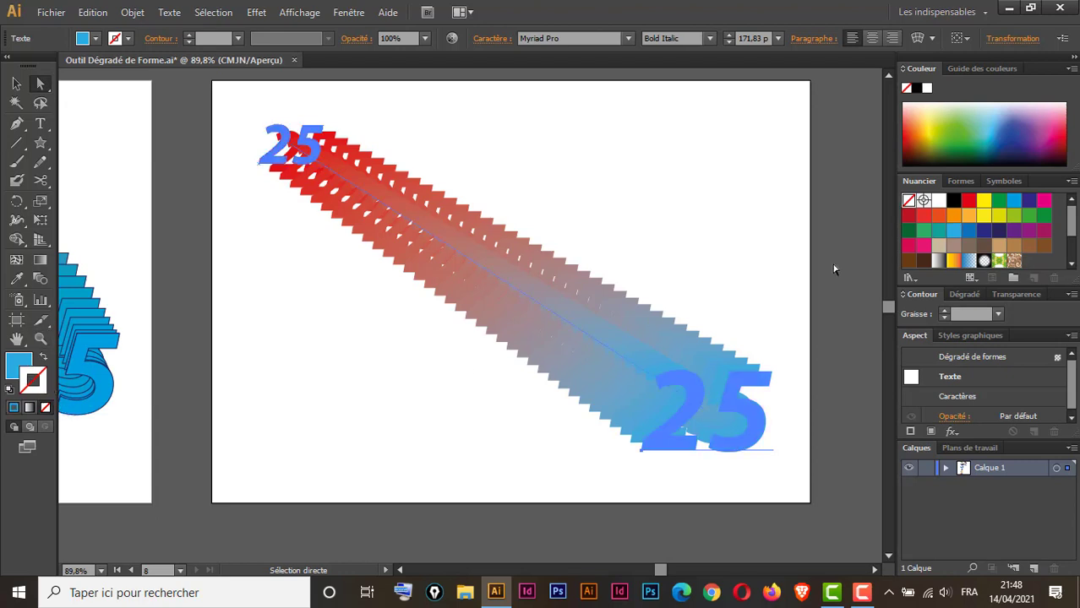
left_click(998, 232)
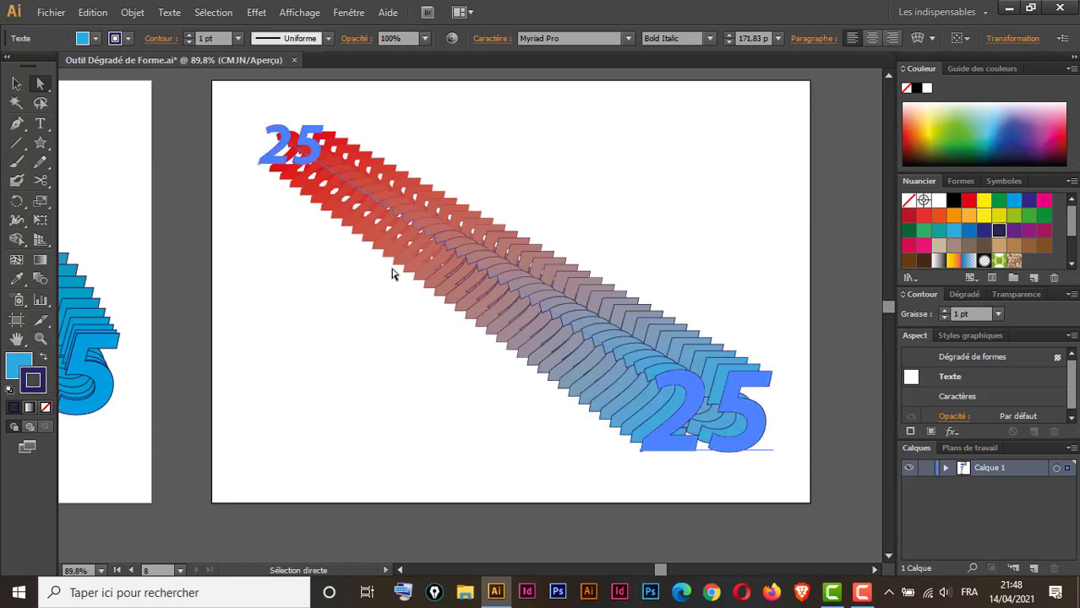
Step: Add an anchor point midway along the 25 blend's spine and pull out its curve handles to bend the blend into an S shape
left_click(16, 84)
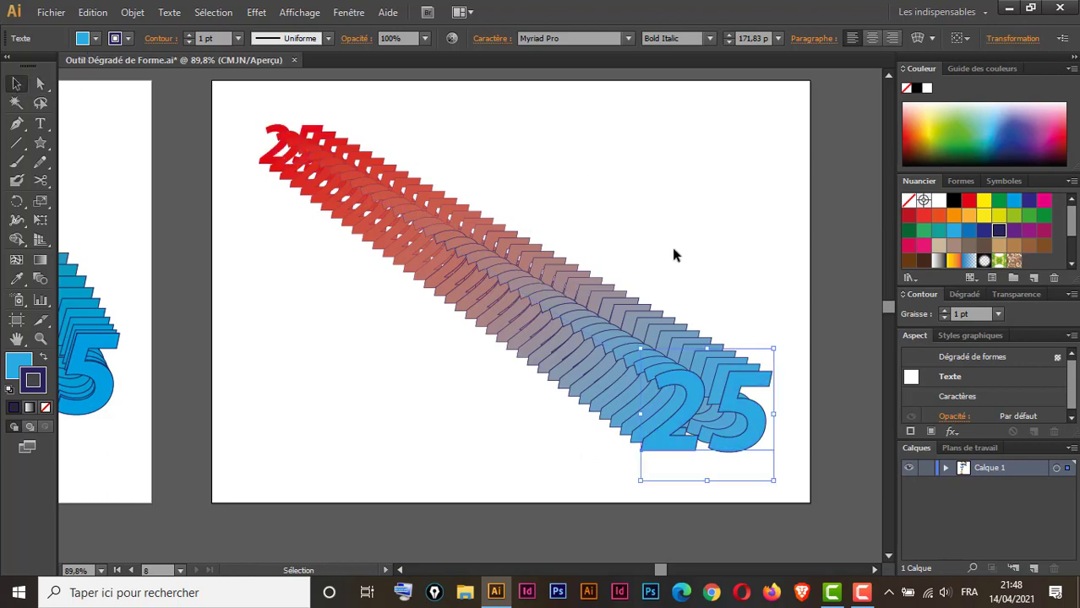
left_click(17, 124)
left_click(16, 83)
left_click_drag(569, 137, 427, 342)
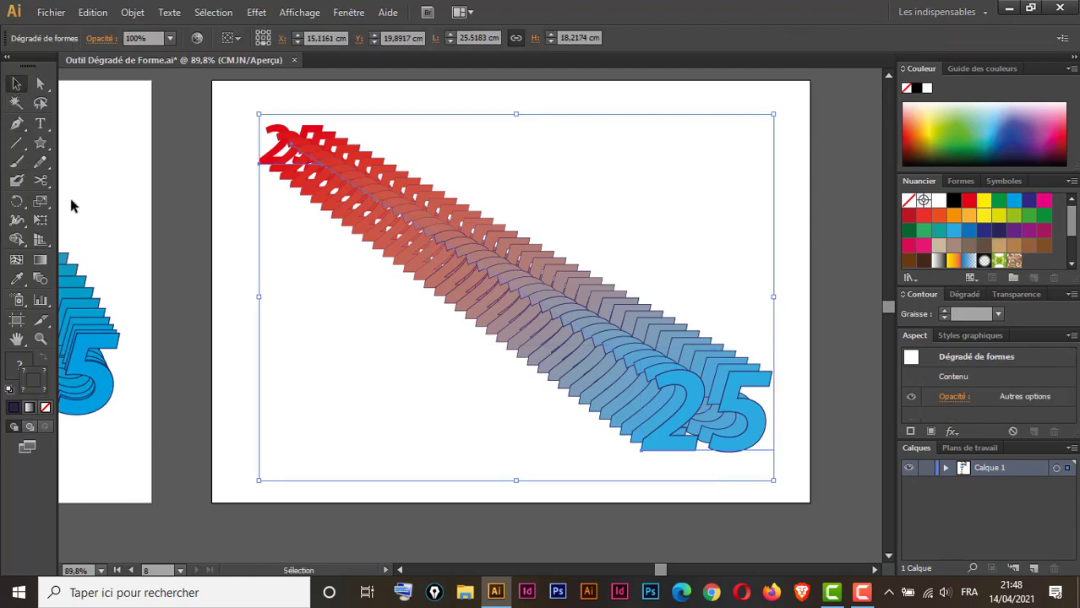
left_click(16, 124)
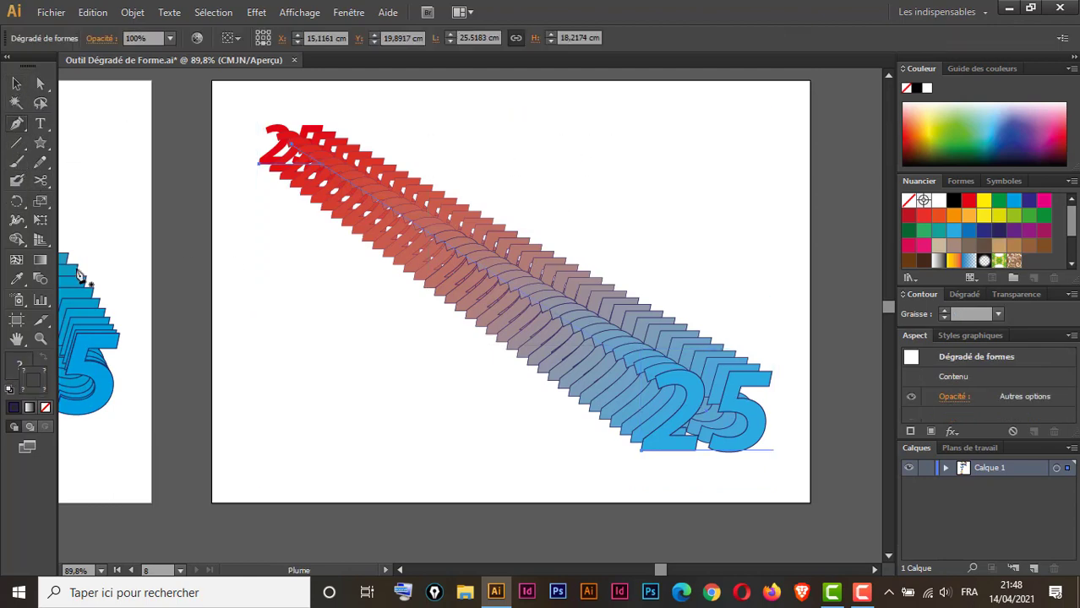
left_click(488, 276)
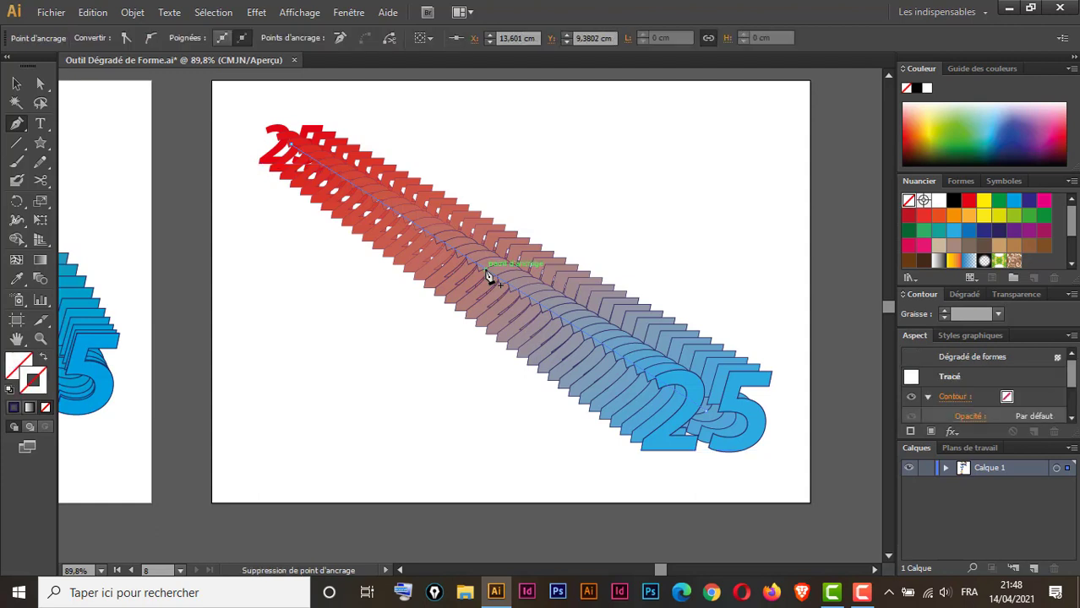
key("alt")
left_click_drag(486, 271, 486, 272)
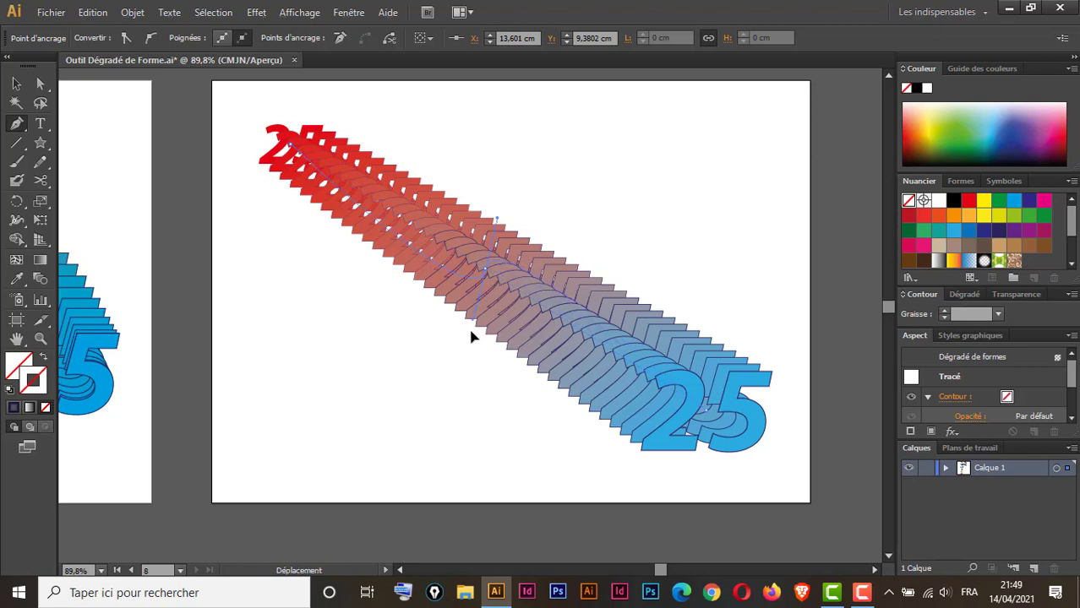
left_click_drag(472, 336, 324, 475)
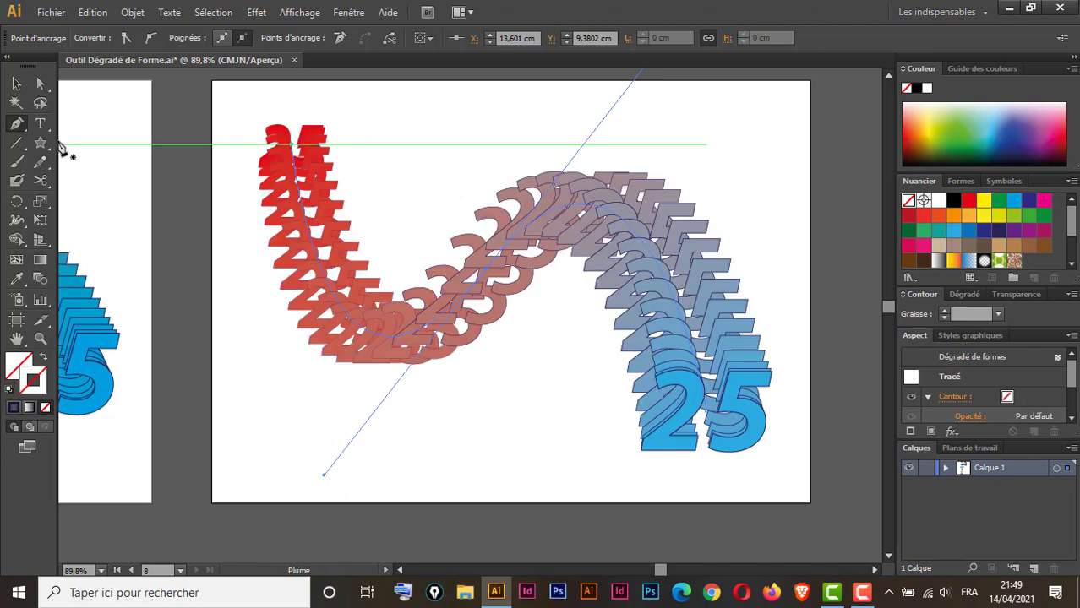
left_click(16, 84)
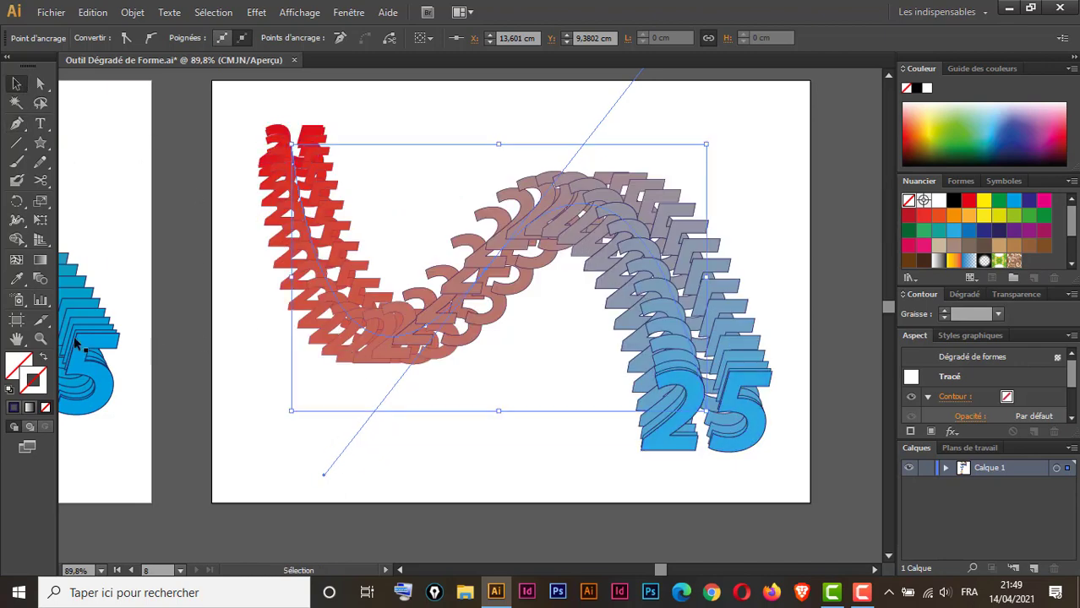
Step: Set the curved 25 blend's spacing to 67 steps, with the preview turned on
double_click(42, 279)
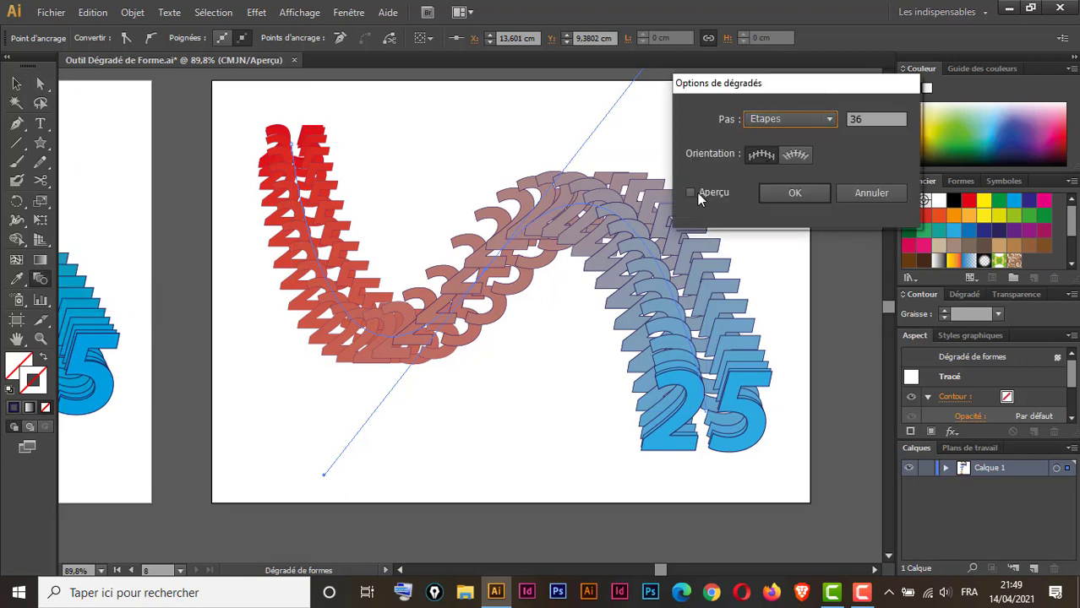
left_click(697, 194)
left_click(886, 119)
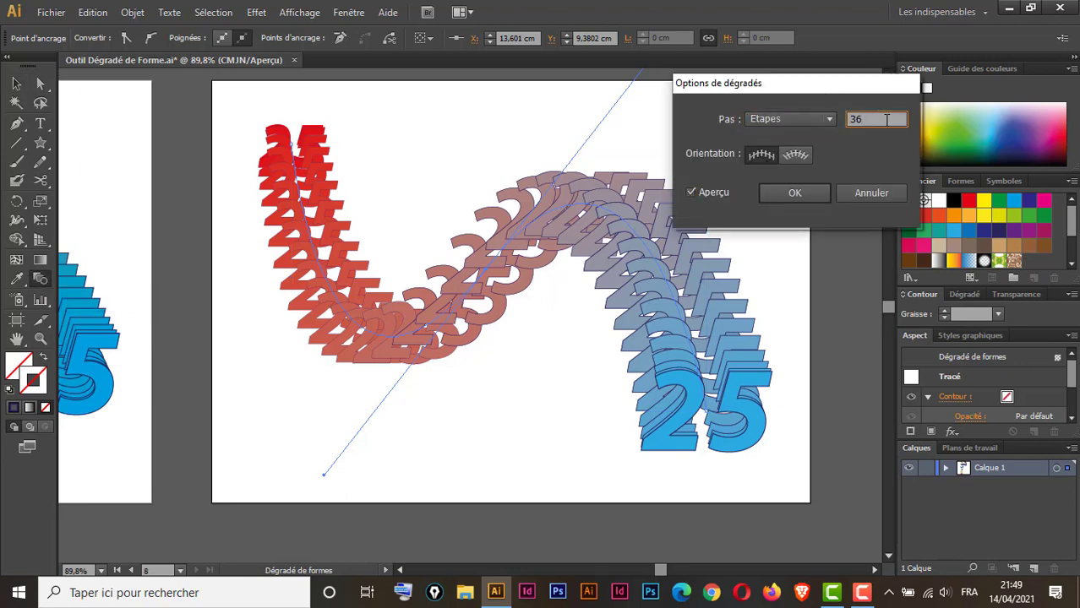
key("Up")
key("Up")
key("Up")
key("Up")
key("Up")
key("Up")
key("Up")
key("Up")
key("Up")
key("Up")
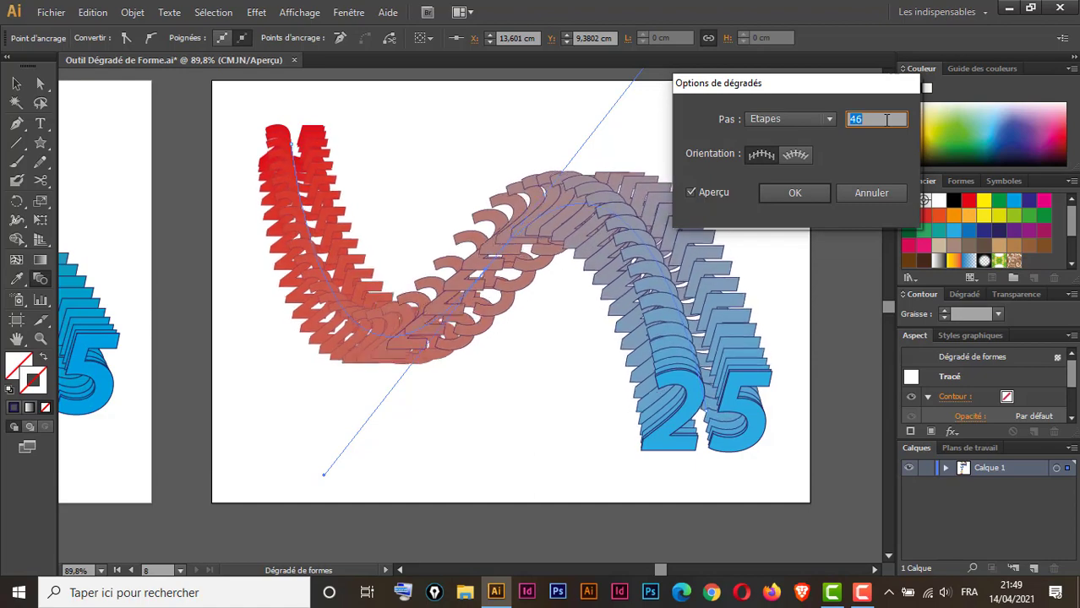
key("Up")
key("Up")
key("Up")
key("Up")
key("Up")
key("Up")
key("Up")
key("Up")
key("Up")
key("Up")
key("Up")
key("Up")
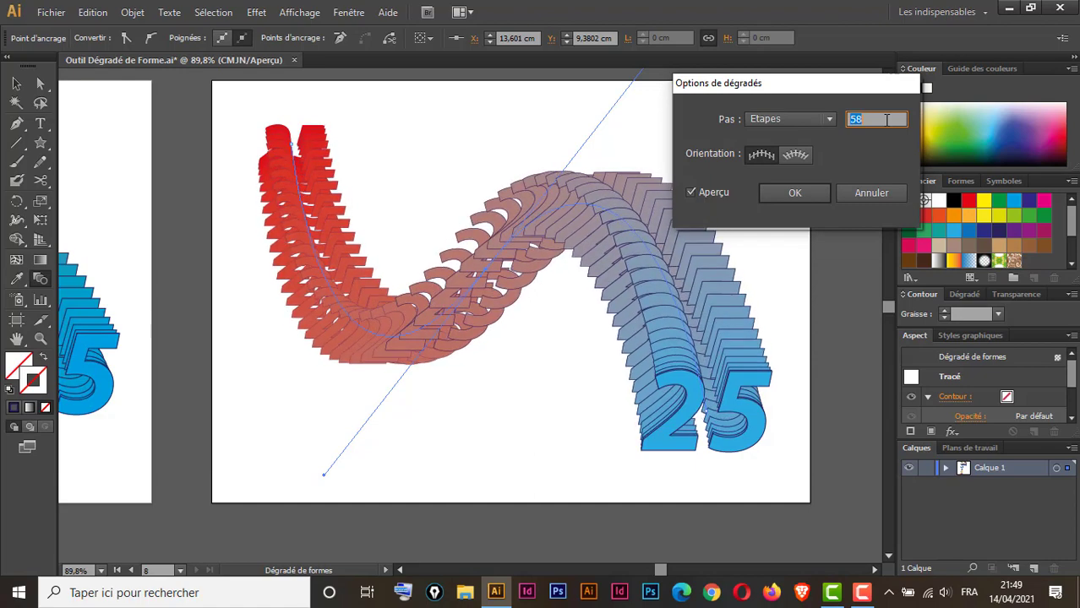
key("Up")
key("Up")
key("Up")
key("Up")
key("Up")
key("Up")
key("Up")
key("Up")
key("Up")
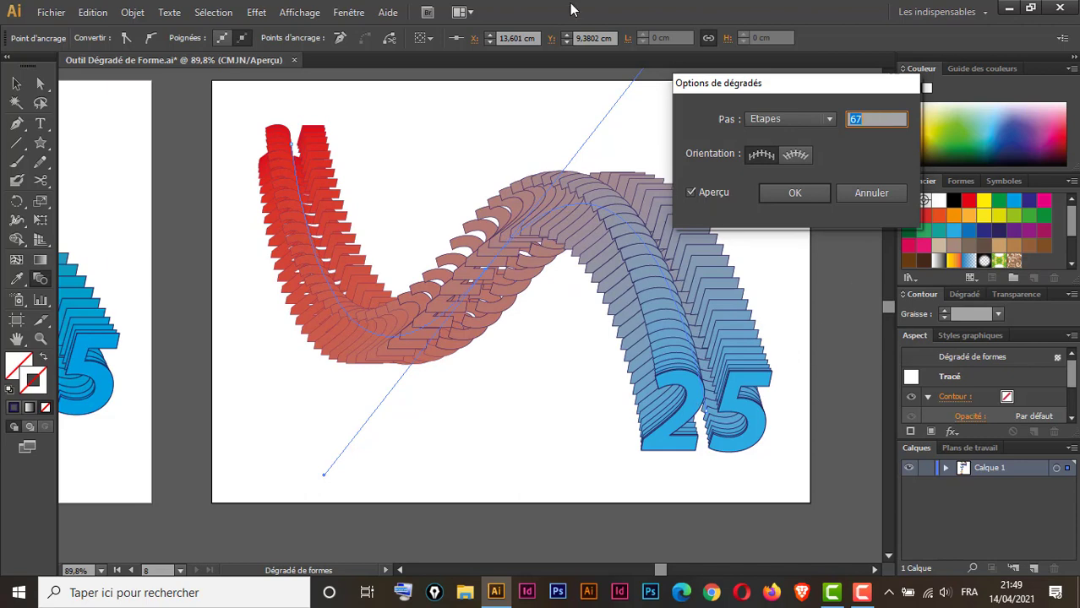
left_click(800, 193)
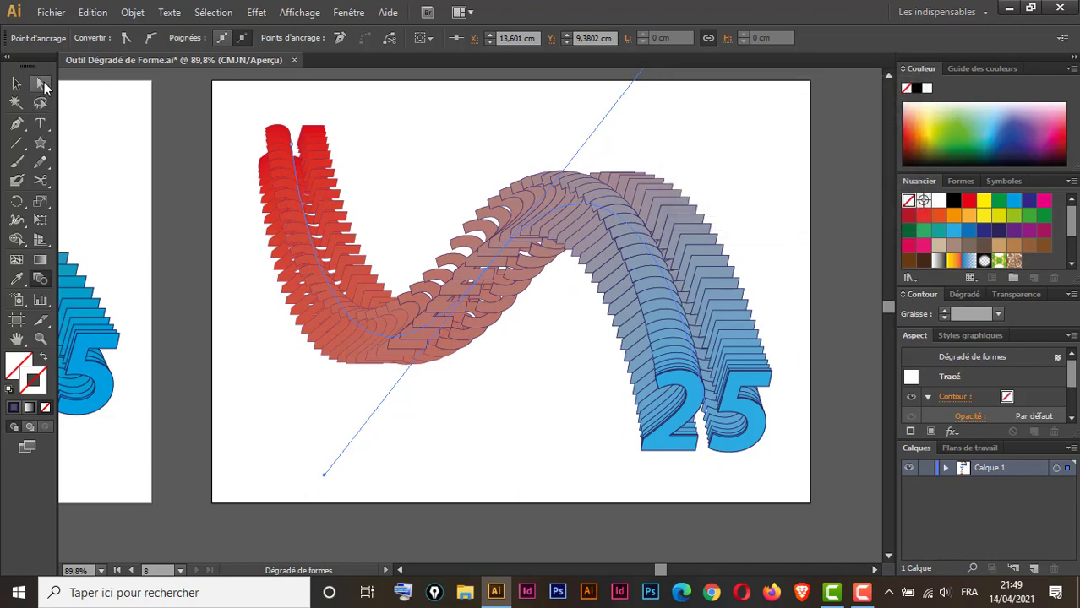
Step: Select only the large blue 25 inside the blend and enlarge it to about 215 pt
left_click(40, 83)
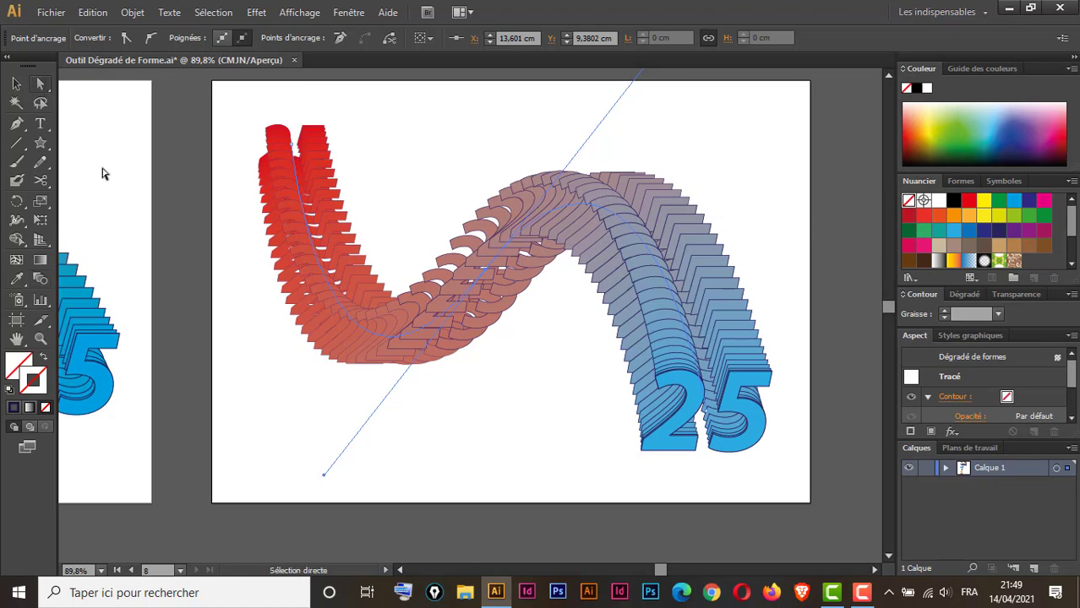
left_click(686, 420)
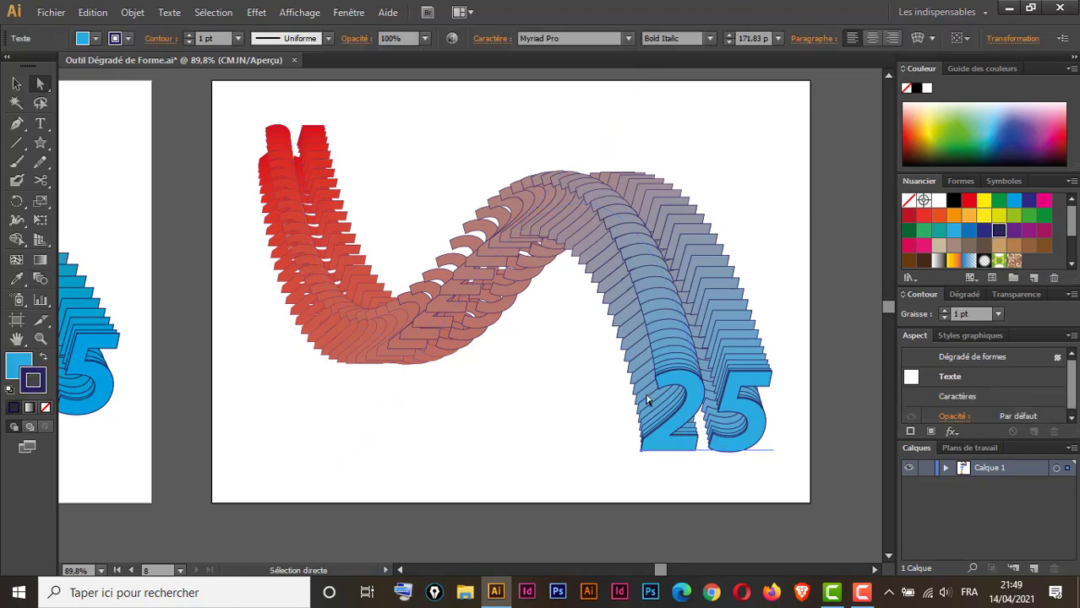
left_click(16, 83)
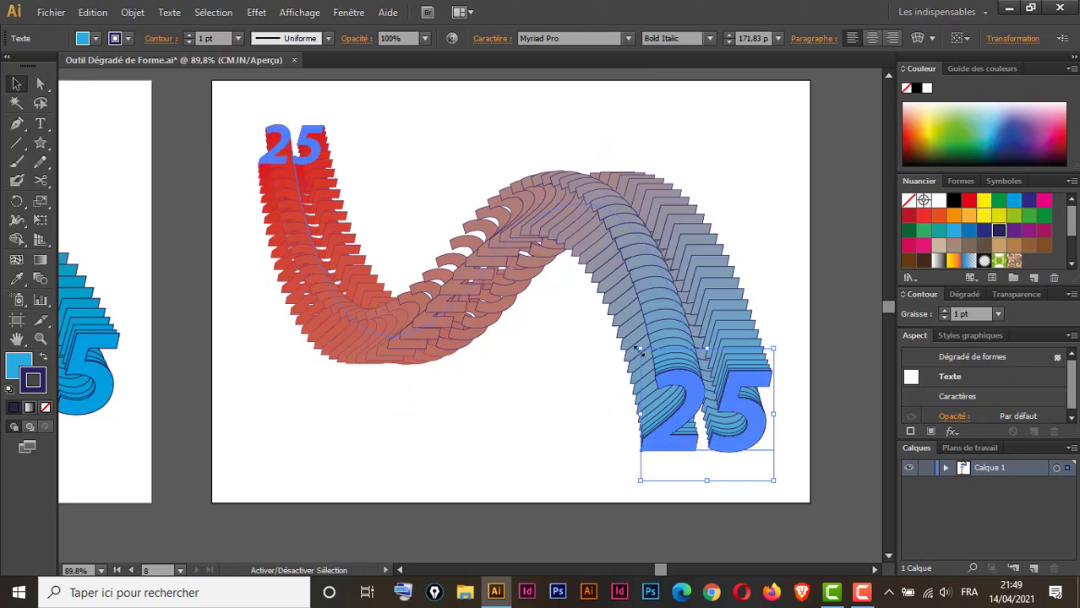
left_click_drag(638, 350, 593, 316)
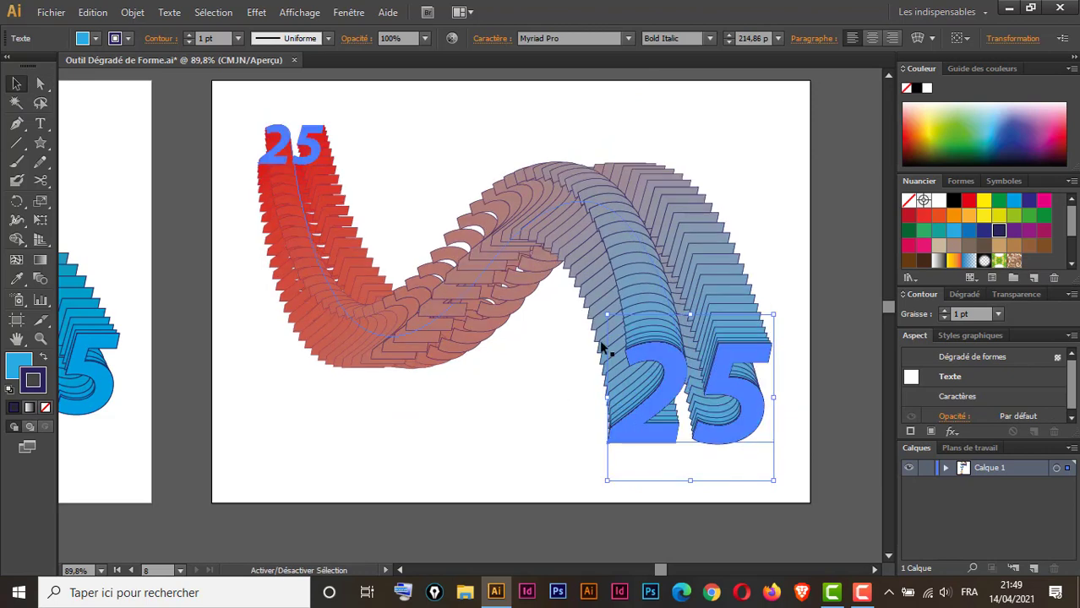
Step: Give the small red 25 inside the blend a yellow 1 pt stroke and deselect it
left_click(39, 82)
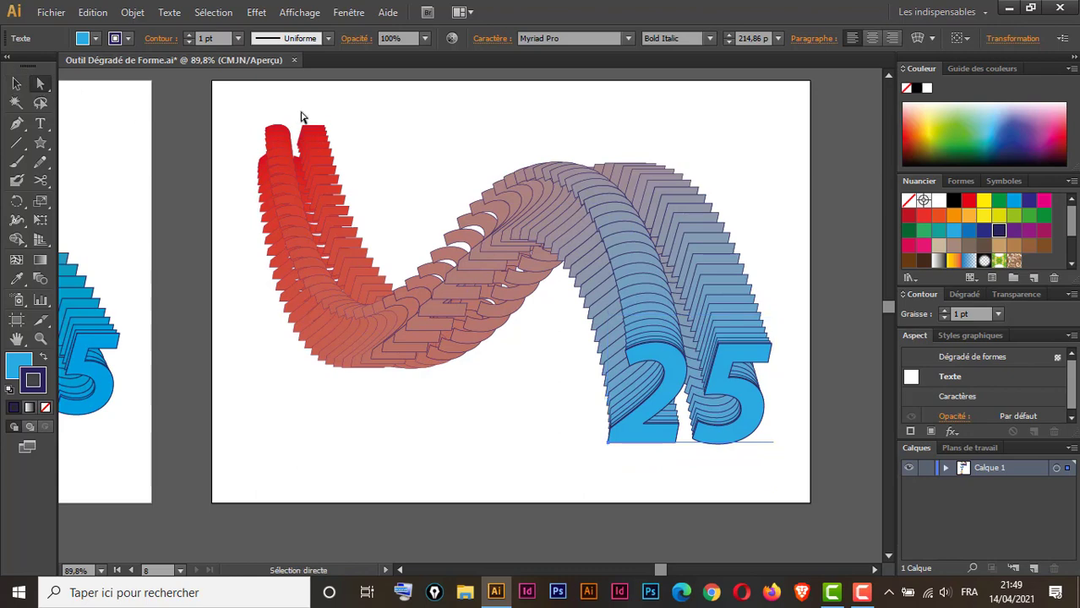
left_click(284, 141)
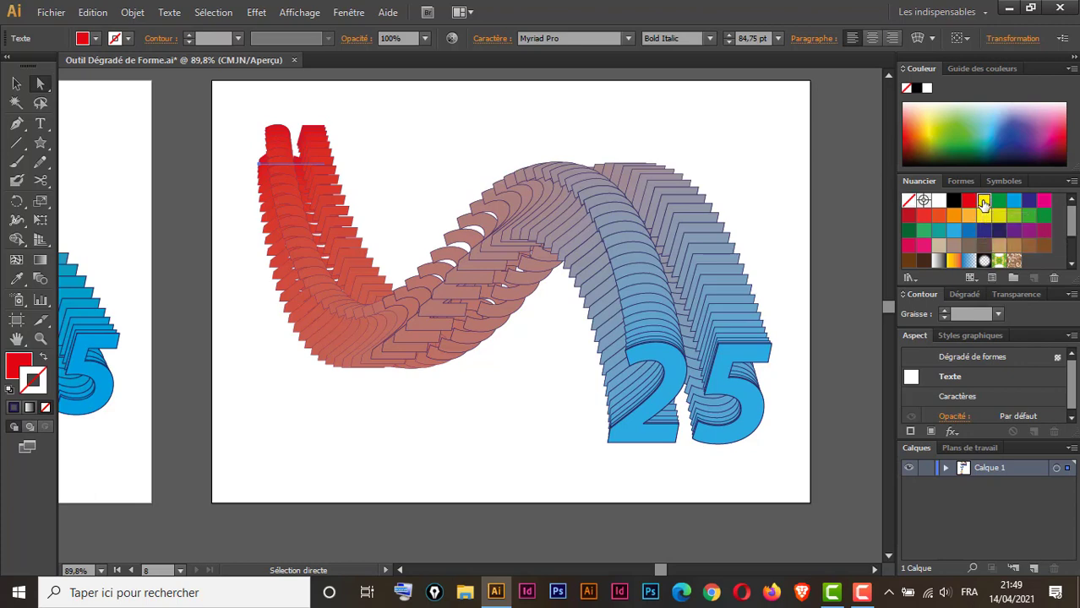
left_click(984, 201)
left_click(16, 83)
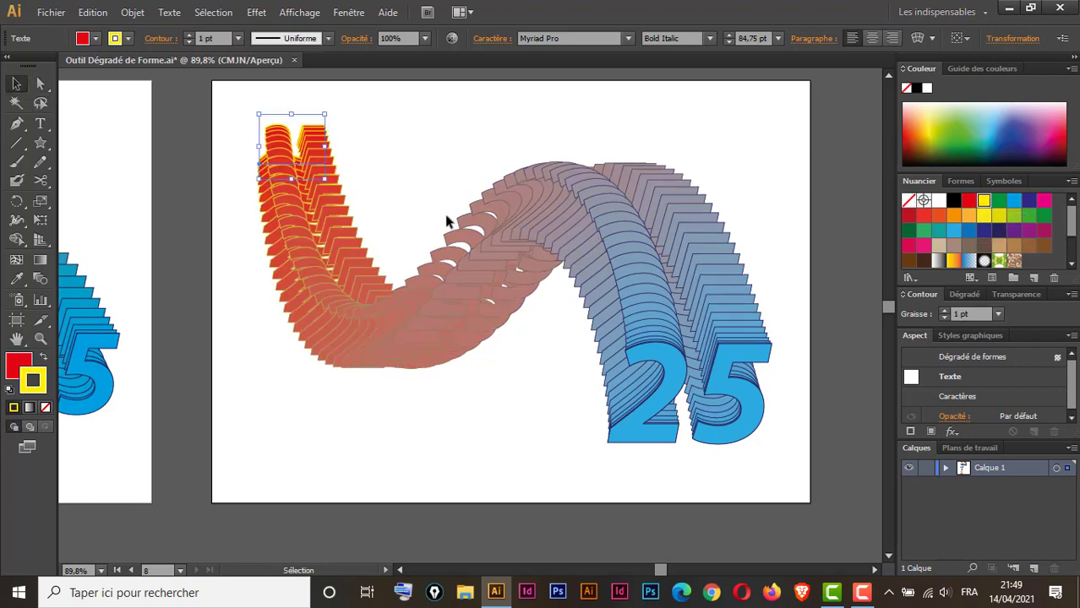
left_click(771, 138)
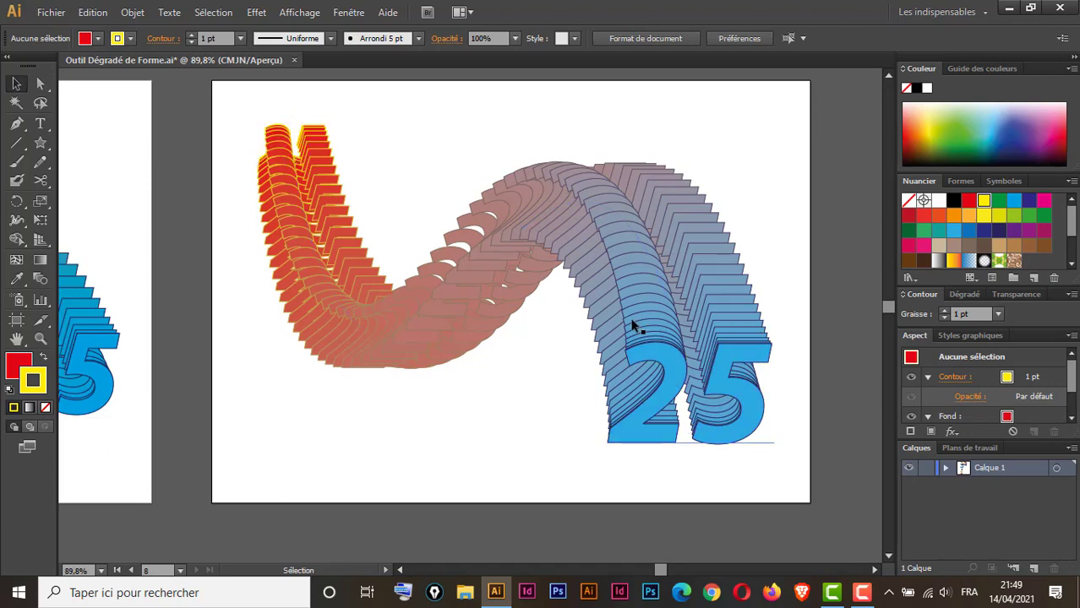
left_click(131, 11)
mouse_move(212, 367)
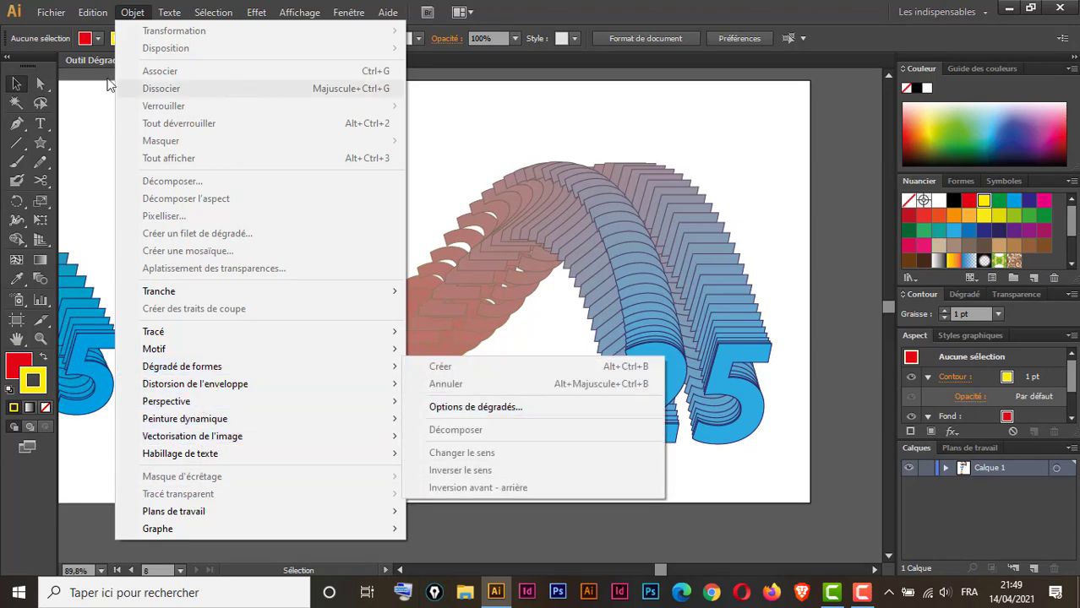
left_click(436, 100)
Step: Try the Inverser le sens blend command on the whole 25 blend and undo it
left_click_drag(608, 117, 479, 368)
left_click(133, 12)
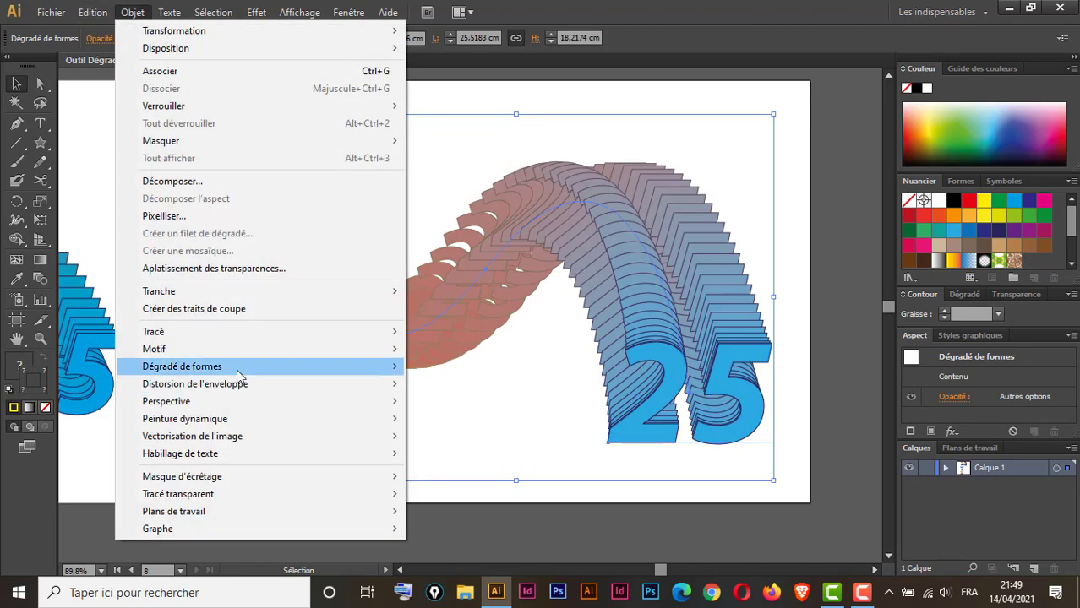
mouse_move(357, 366)
left_click(490, 468)
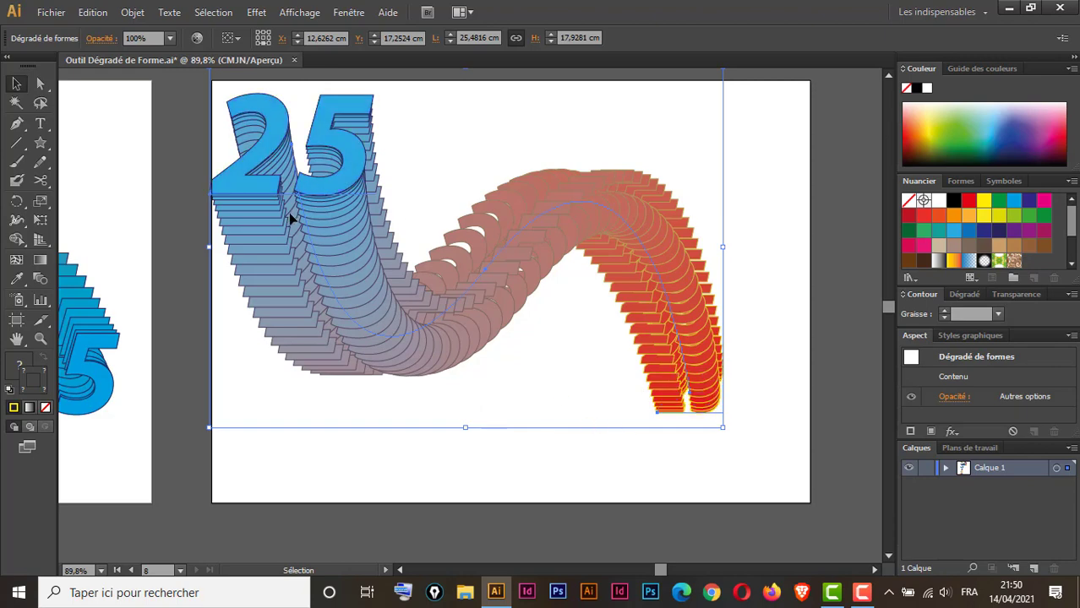
key("ctrl+z")
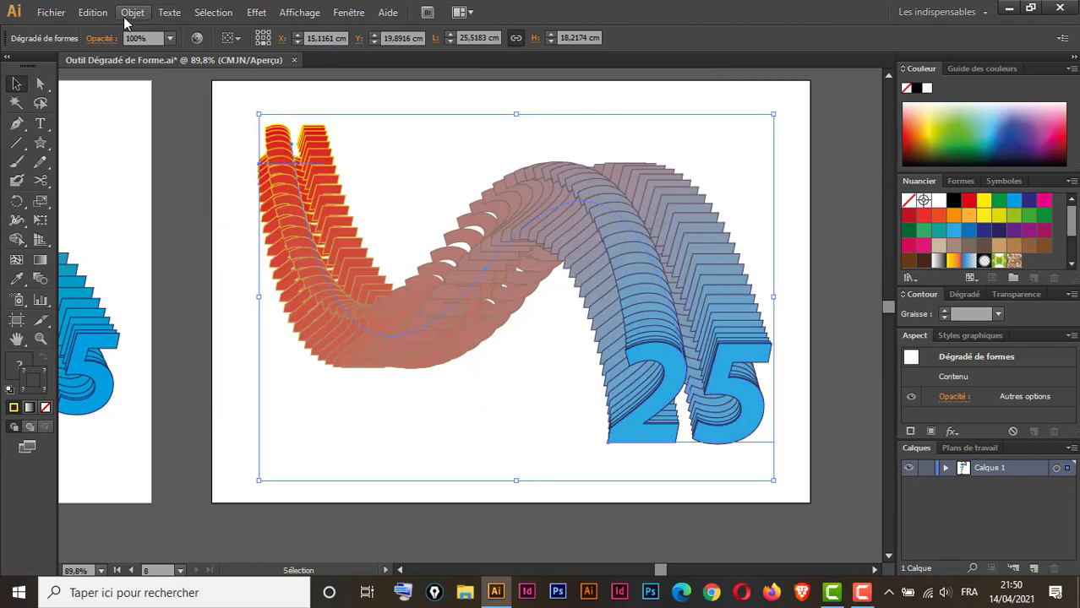
Step: Try reversing the 25 blend's stacking order with Inversion avant - arrière and undo it
left_click(134, 14)
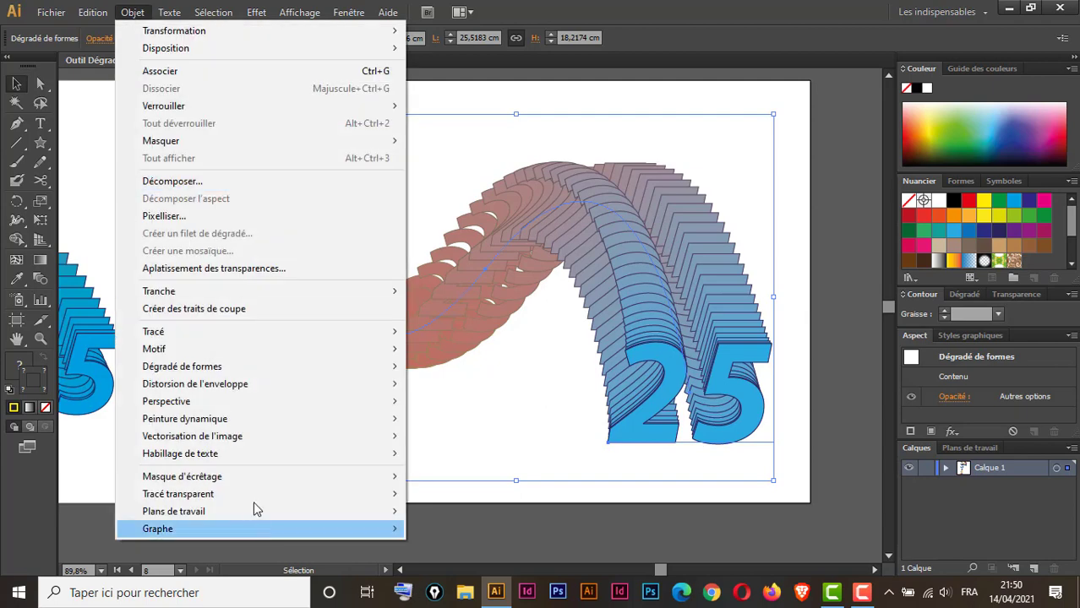
mouse_move(241, 370)
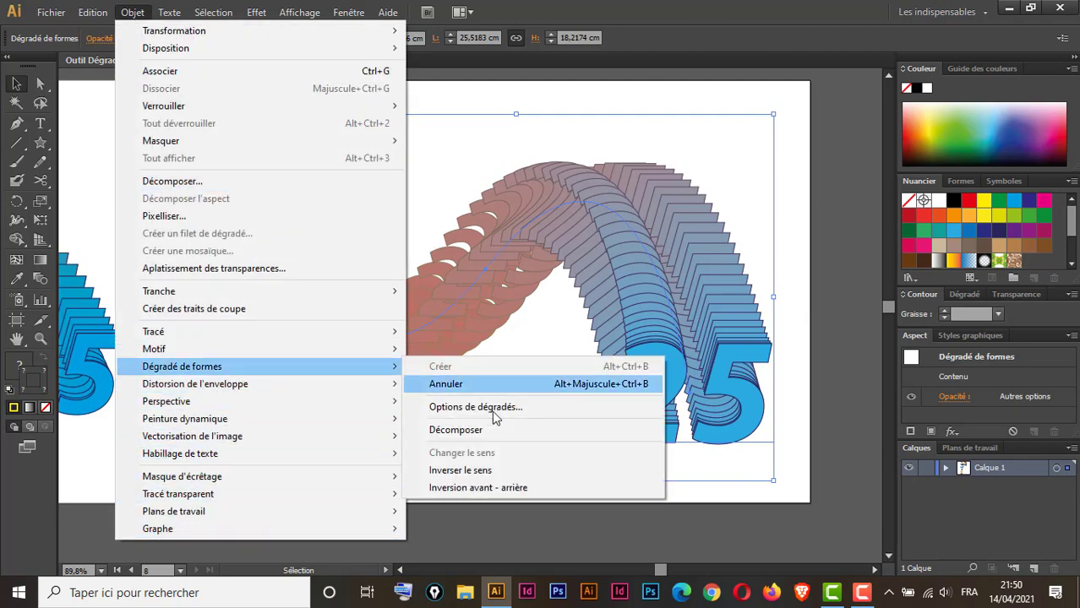
left_click(498, 496)
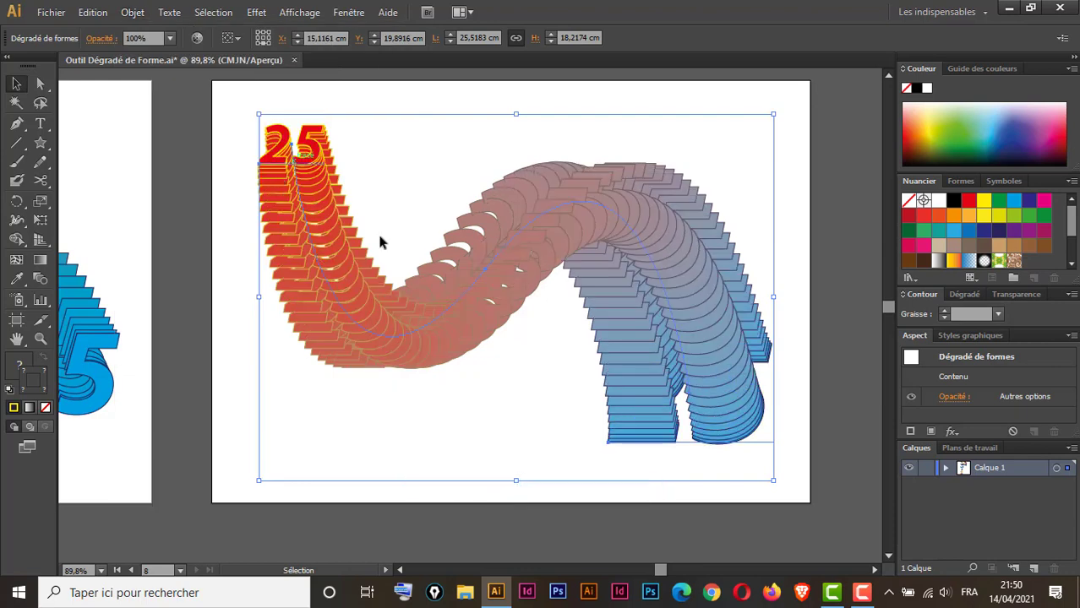
key("ctrl+z")
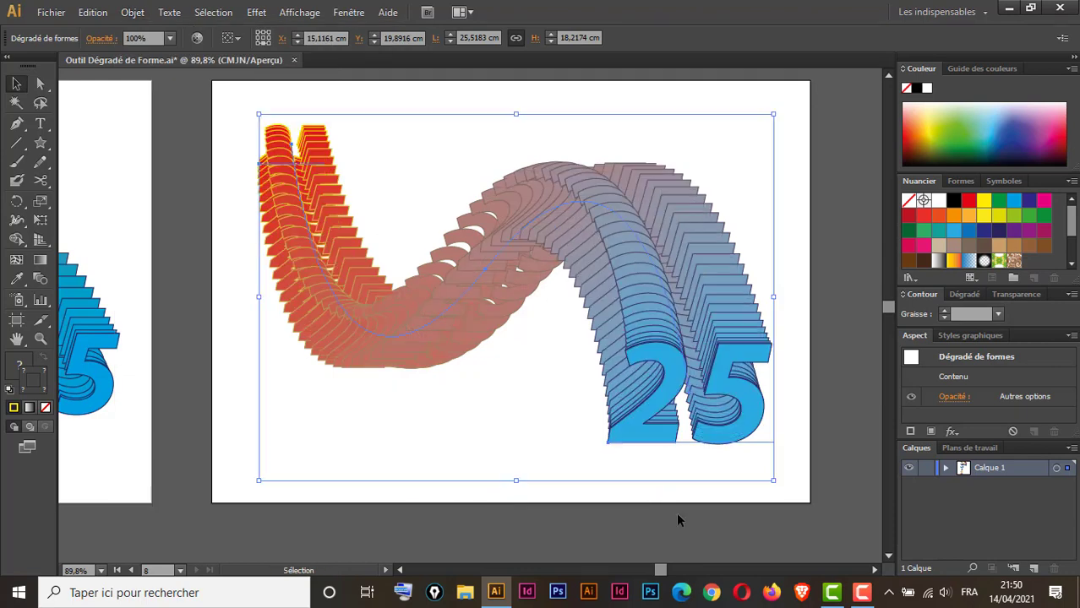
Step: Open the Tiki symbol library and move its panel clear of the empty area beside the curved car example
key("ctrl+minus")
key("ctrl+minus")
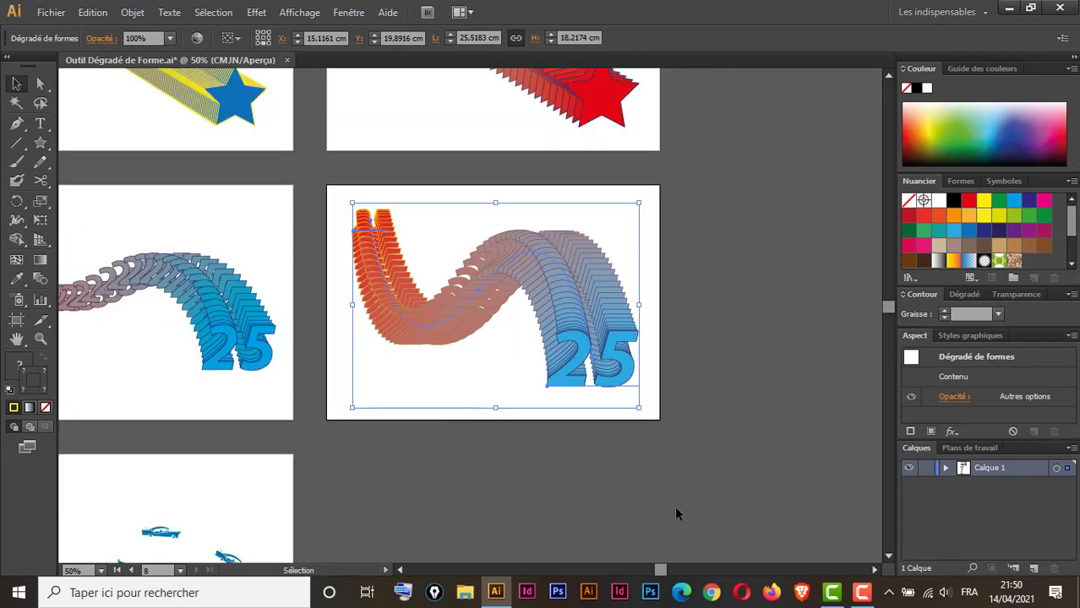
left_click_drag(375, 479, 587, 252)
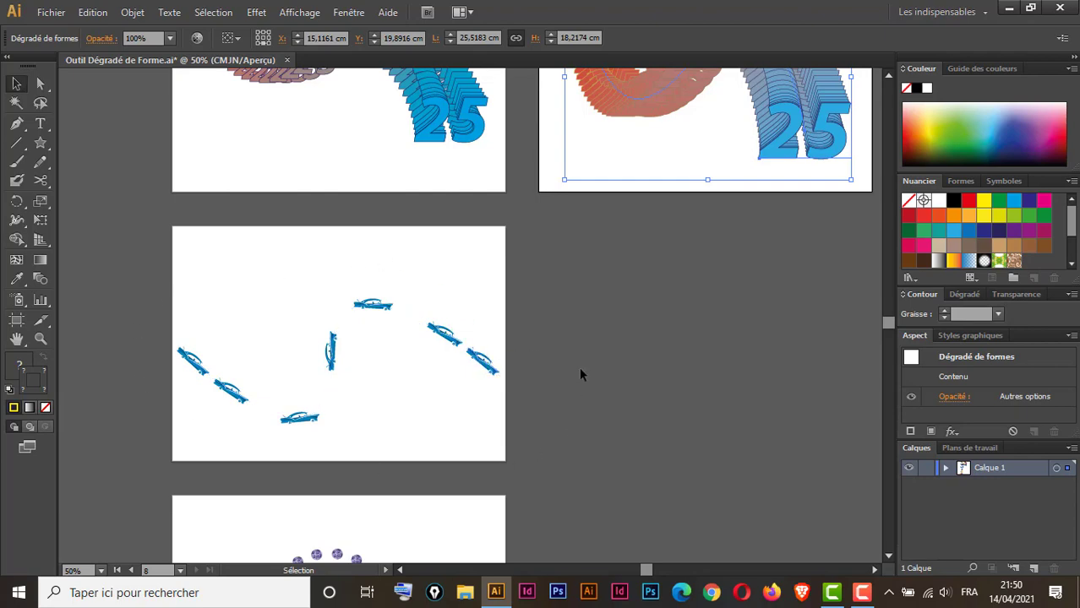
left_click(353, 15)
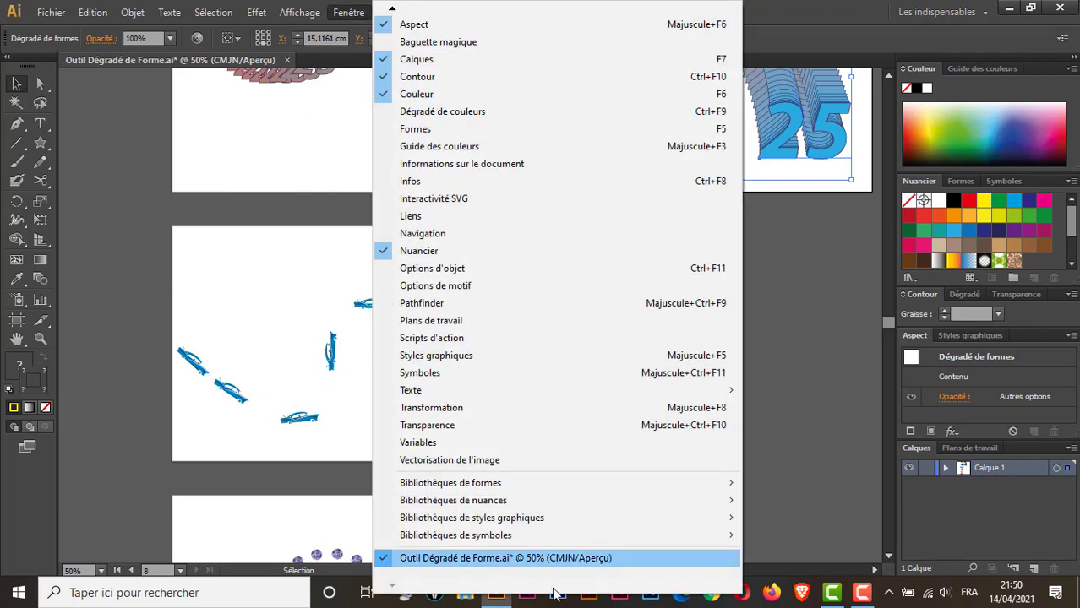
mouse_move(511, 541)
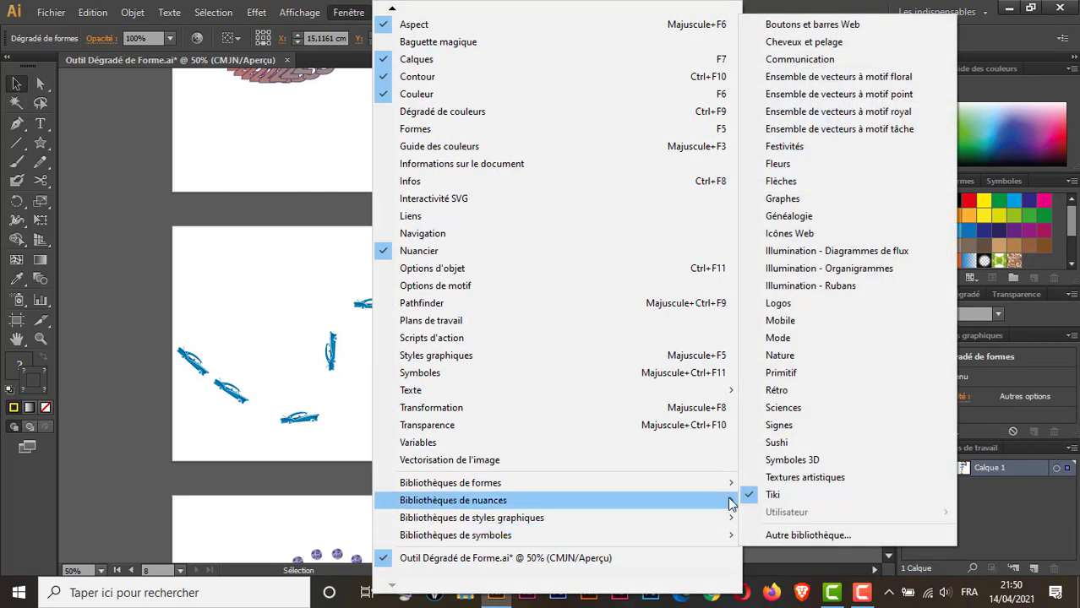
left_click(791, 496)
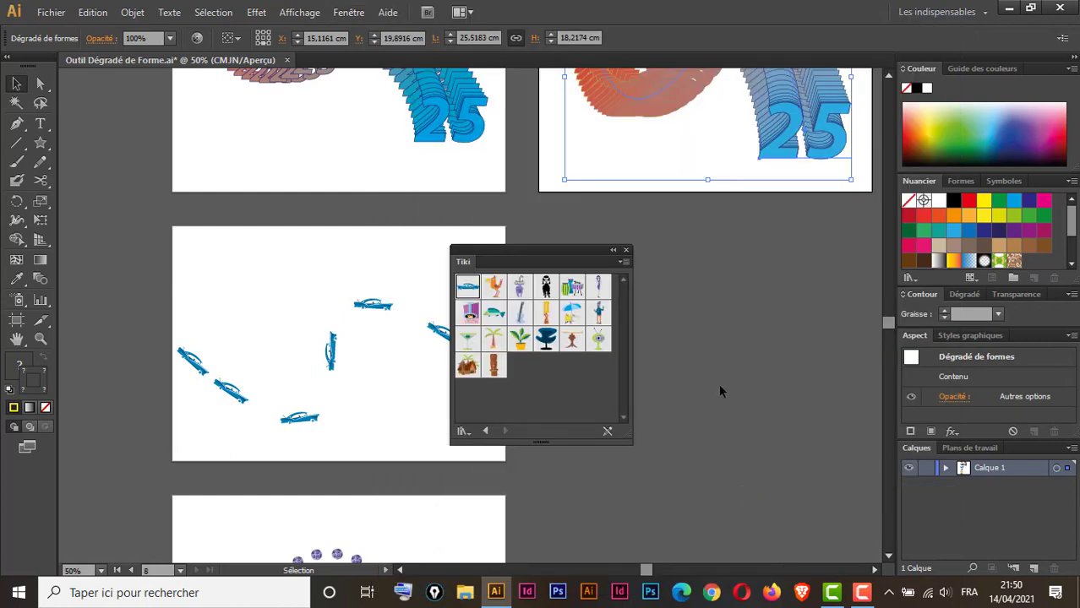
left_click_drag(545, 250, 327, 151)
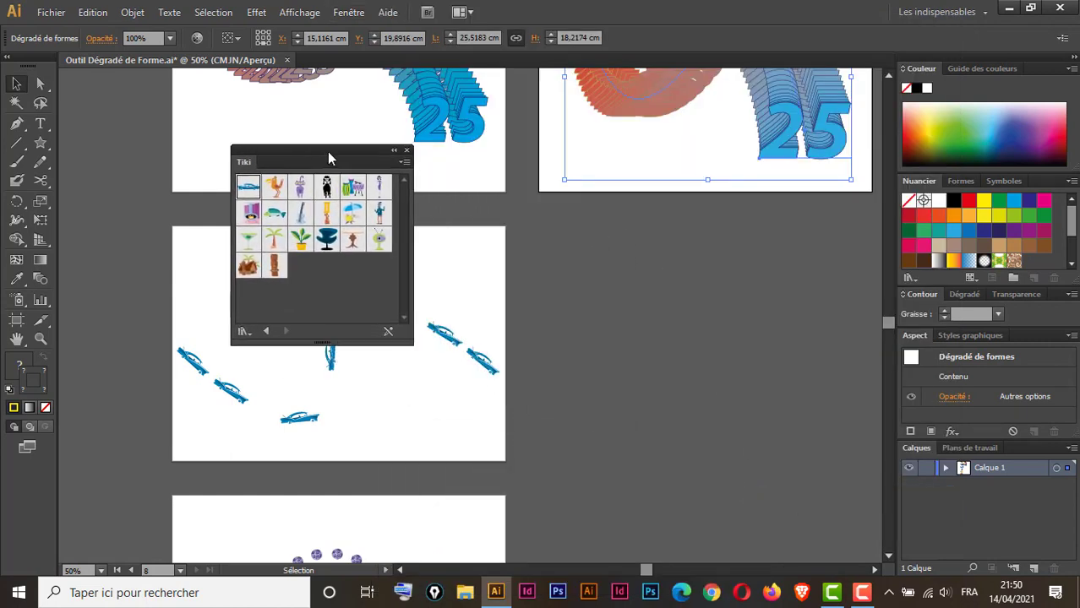
Step: Add an A4 landscape artboard directly below the large 25 blend, aligned with the top of the car example's artboard
left_click(19, 321)
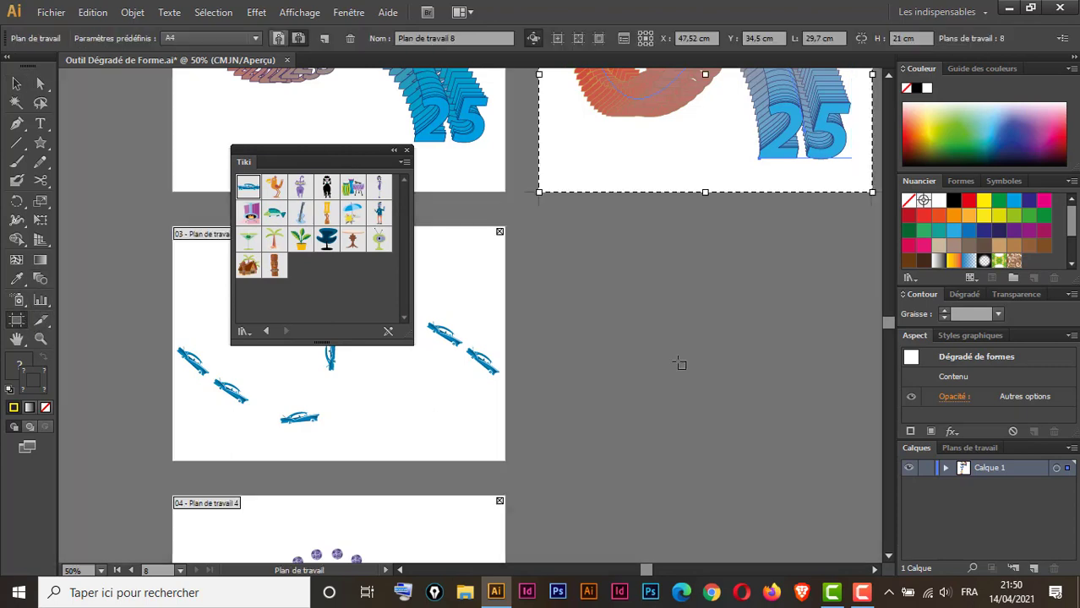
left_click(324, 38)
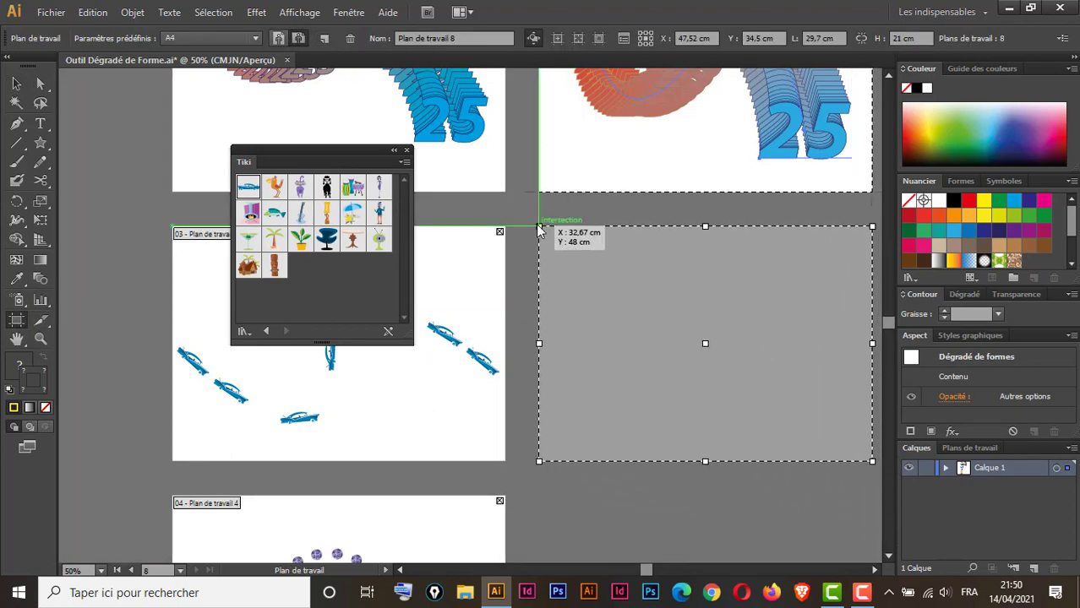
left_click(539, 228)
key("v")
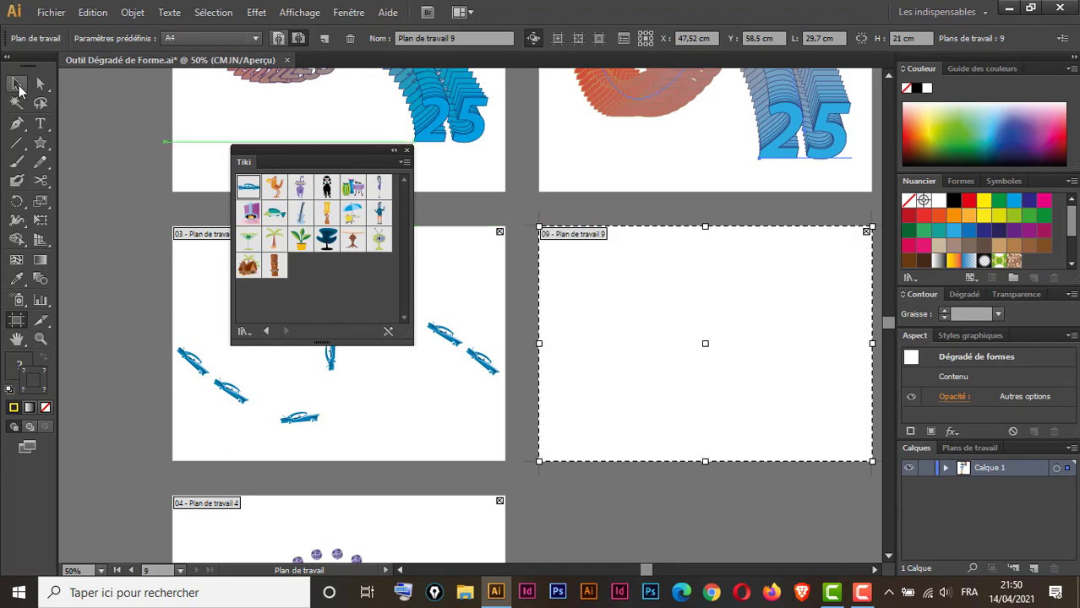
Step: Place the Automobile symbol at the new artboard's left edge, close the Tiki library, and scale the car to about half size
left_click_drag(688, 352, 511, 425)
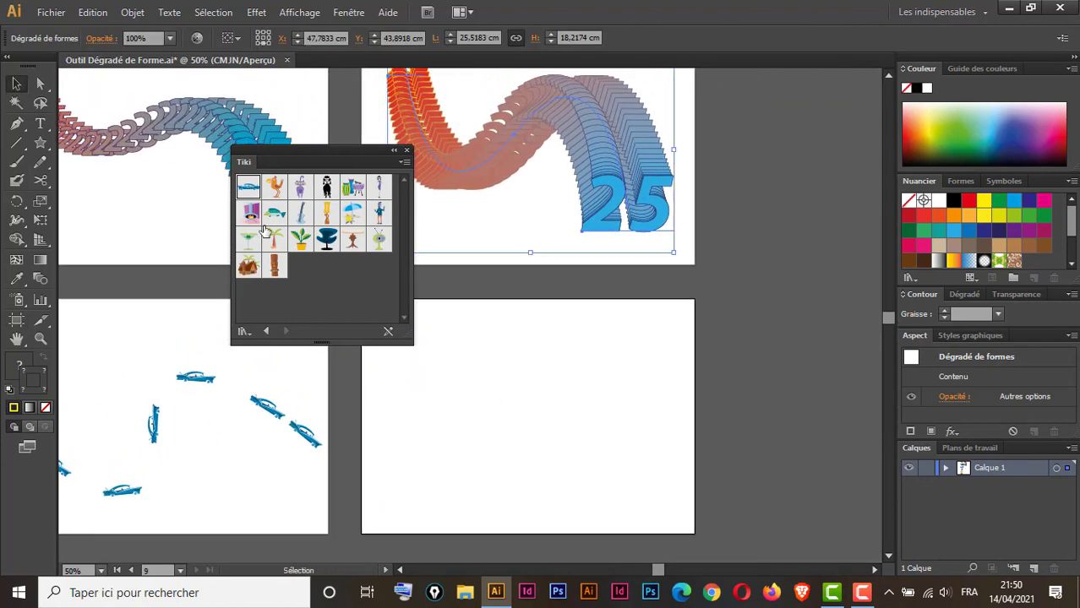
left_click_drag(441, 456, 406, 413)
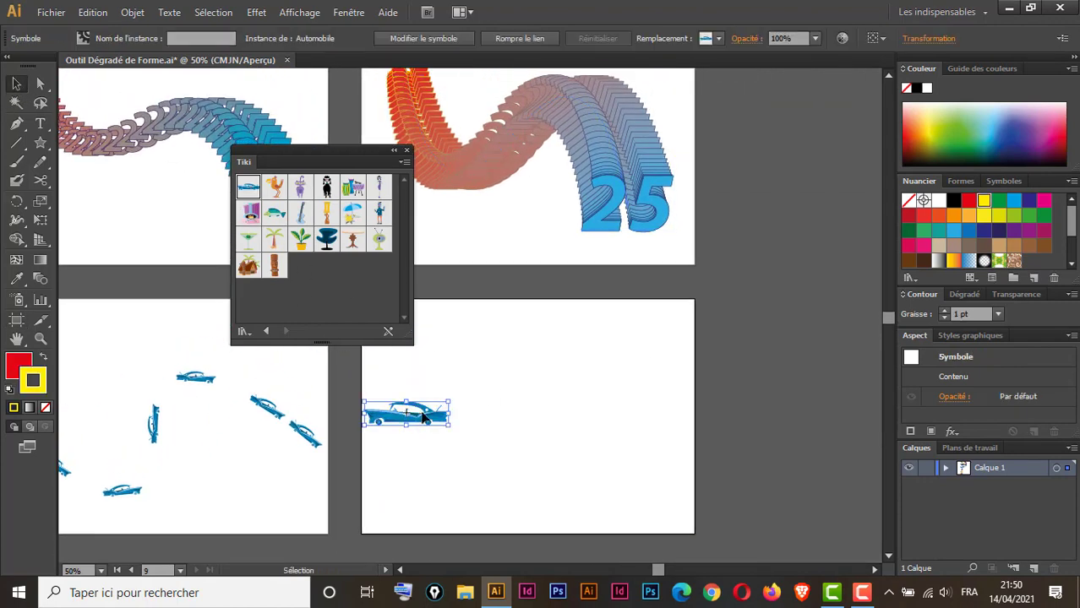
left_click(406, 150)
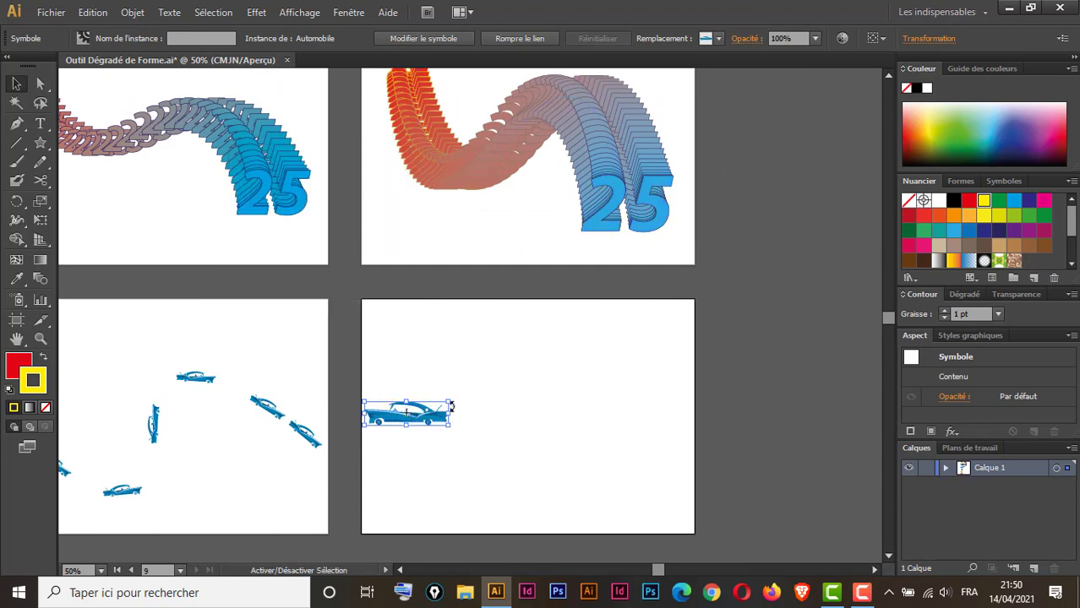
left_click_drag(448, 403, 407, 417)
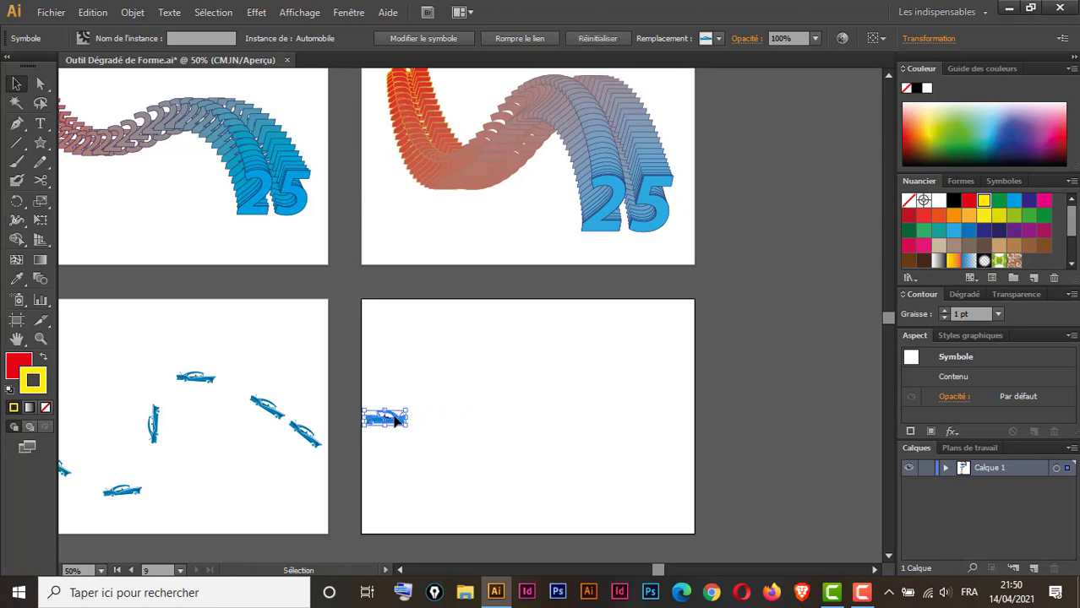
Step: Mirror the car symbol across the vertical axis
key("ctrl+space")
left_click_drag(714, 285, 324, 411)
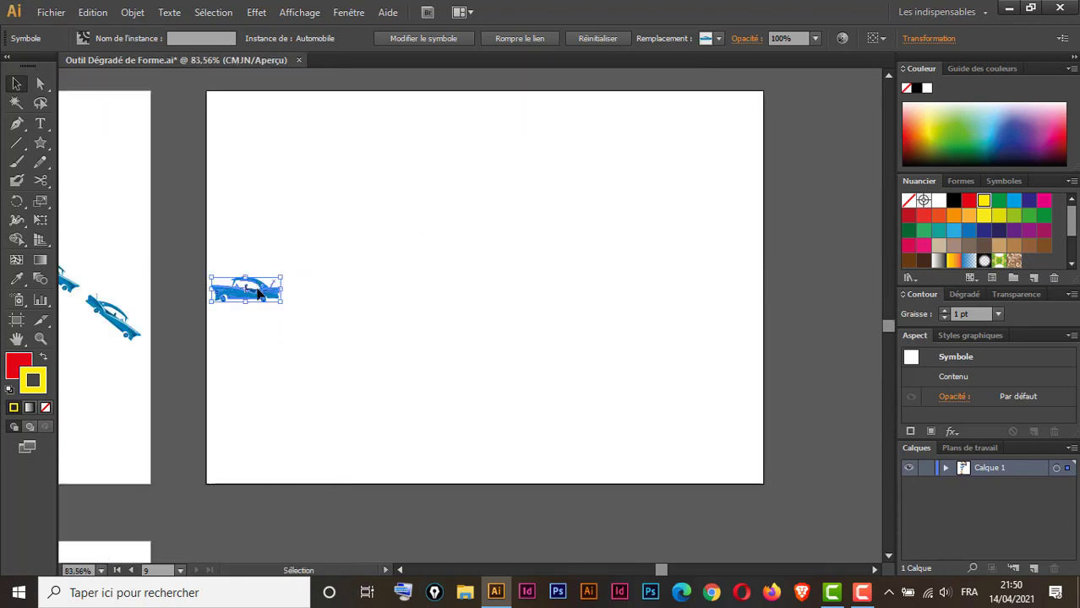
right_click(260, 296)
mouse_move(340, 386)
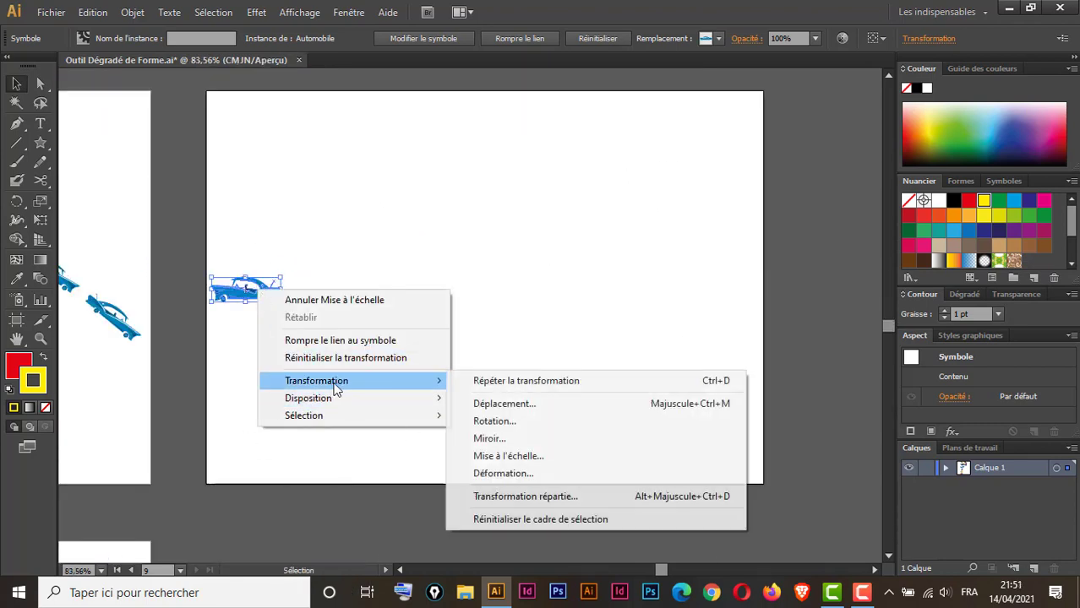
left_click(504, 446)
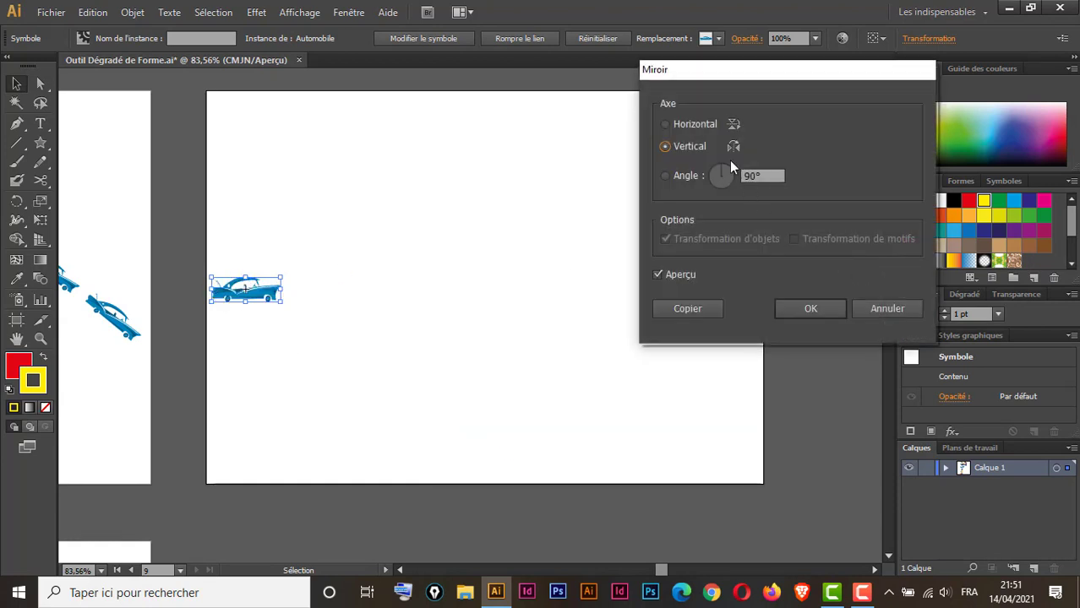
left_click(821, 306)
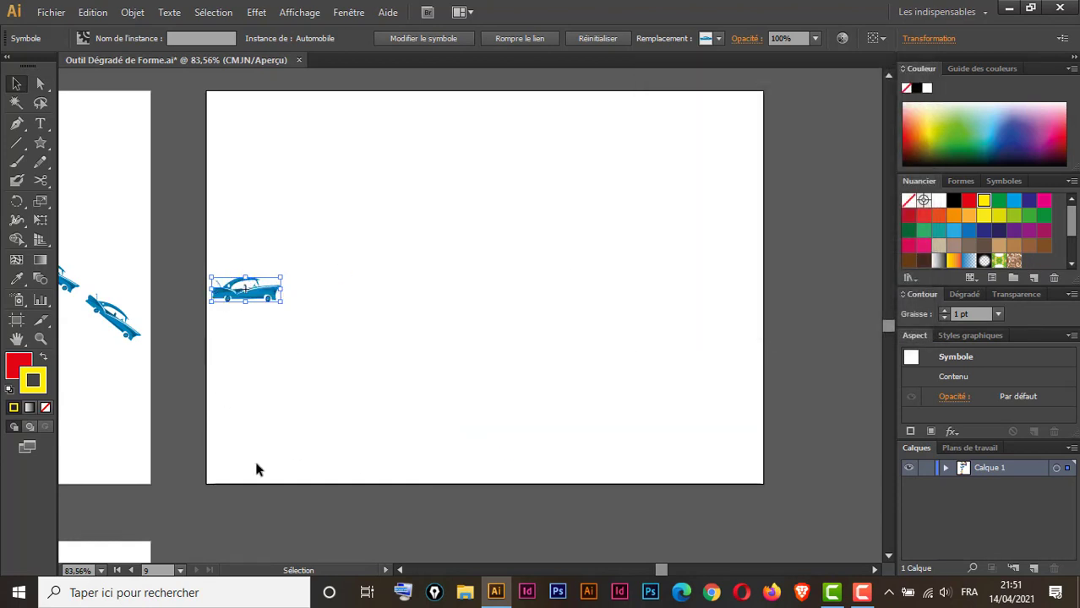
Step: Copy the car horizontally to the artboard's right edge and blend the two cars with the Blend tool
left_click_drag(256, 297, 725, 308)
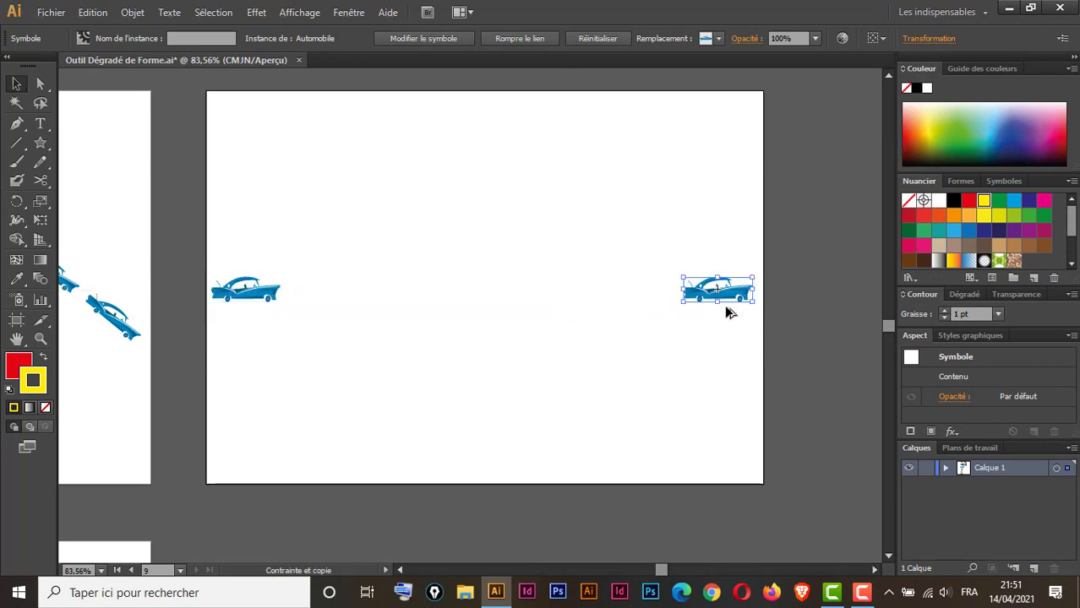
left_click_drag(167, 227, 786, 373)
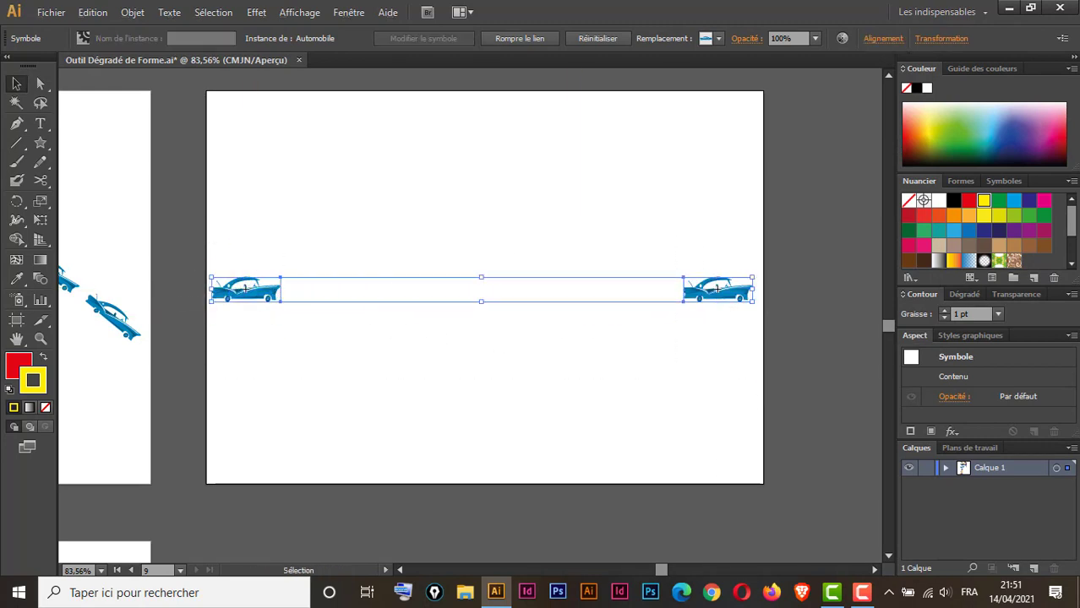
left_click(40, 278)
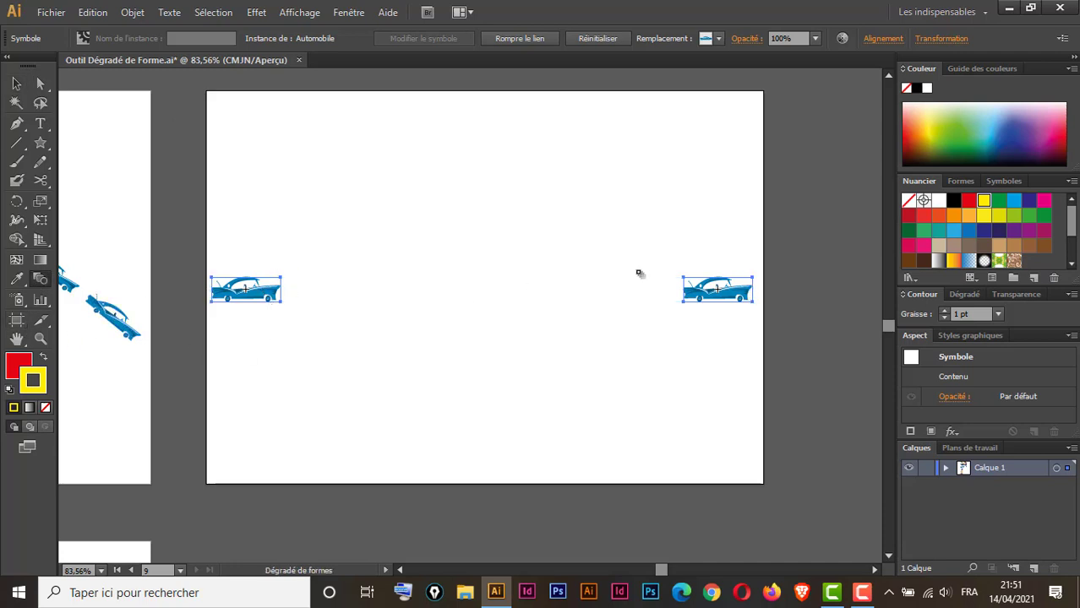
left_click(717, 292)
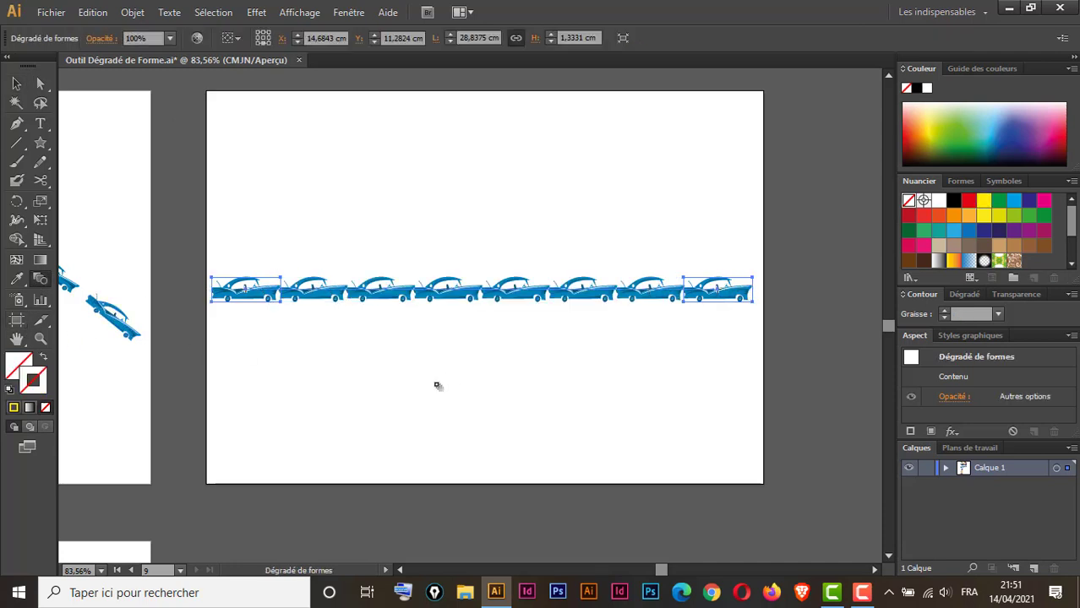
Step: Set the car blend's spacing to Etapes with 4 steps, with the preview on
left_click(16, 83)
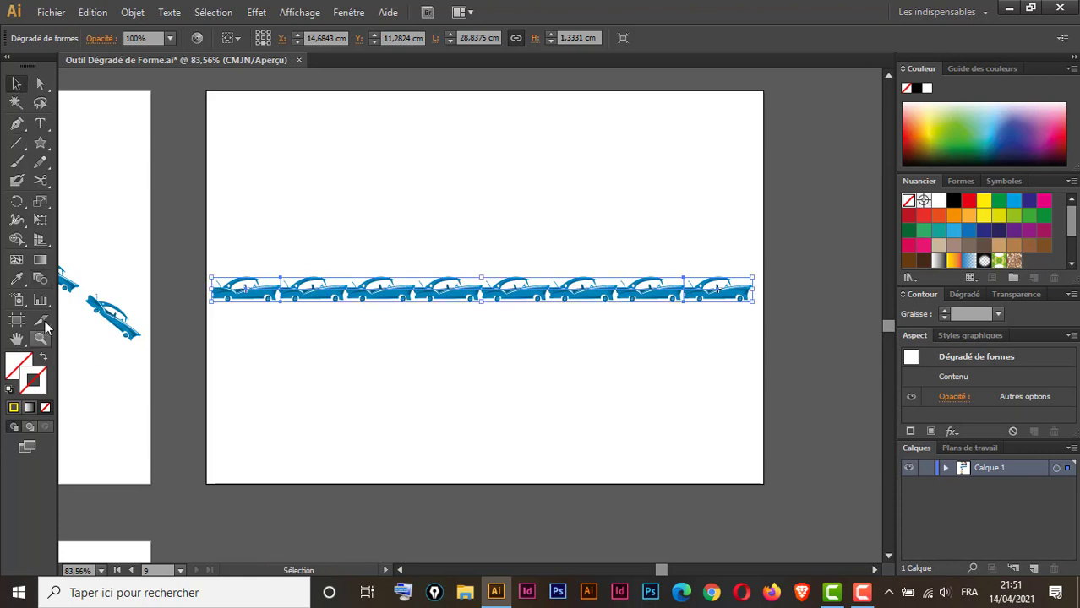
double_click(38, 279)
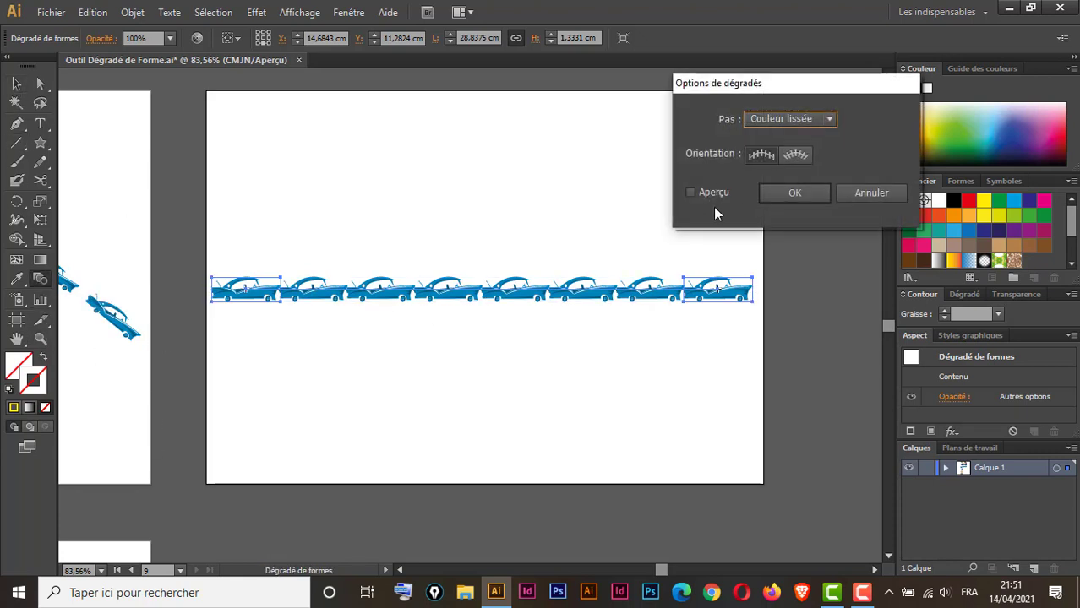
left_click(689, 192)
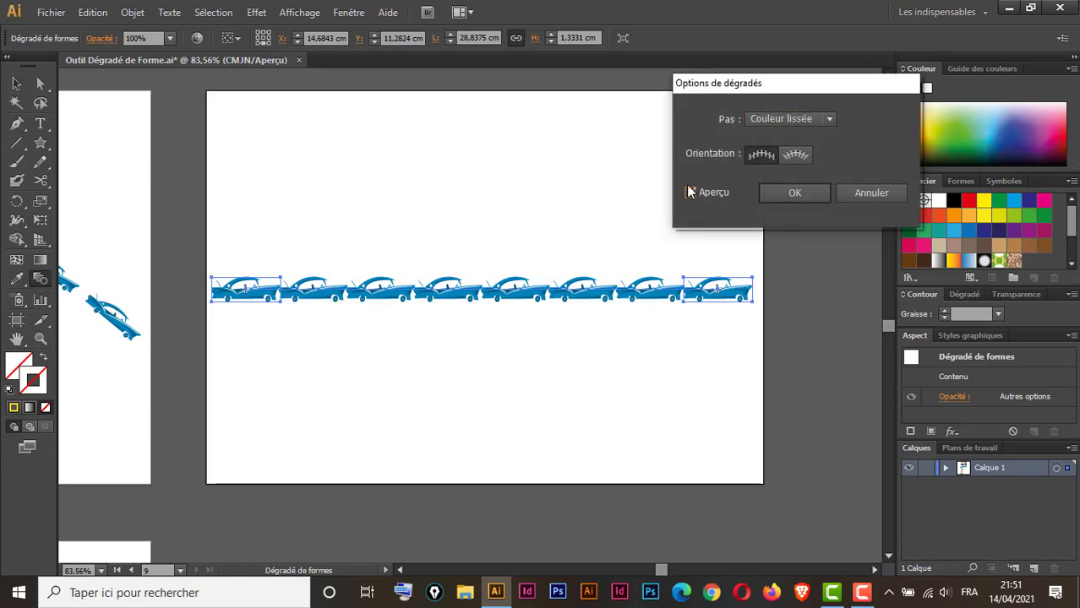
left_click(803, 120)
left_click(807, 150)
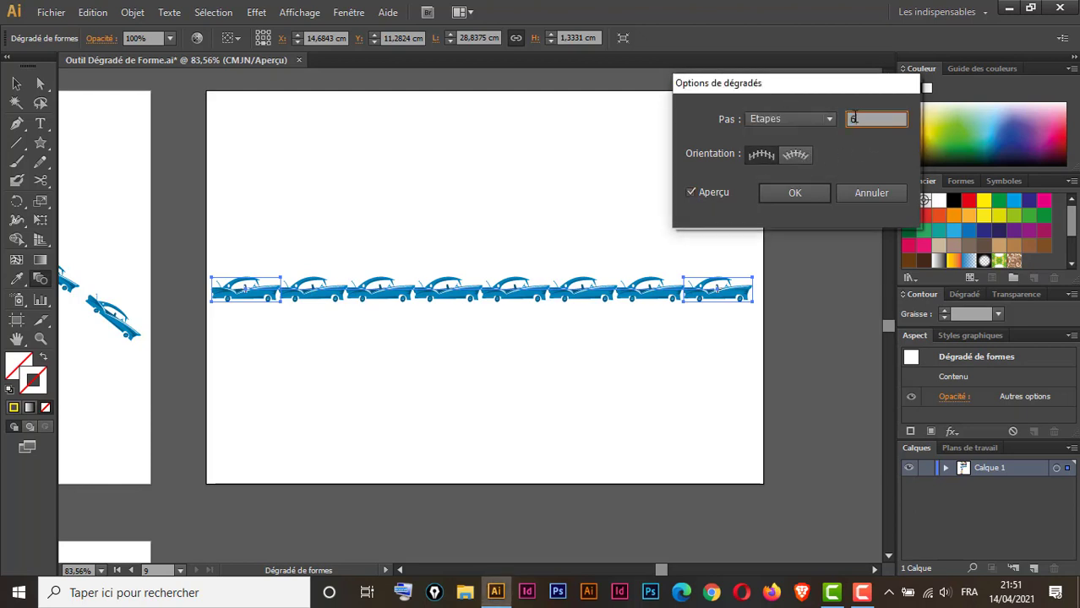
key("Down")
key("Down")
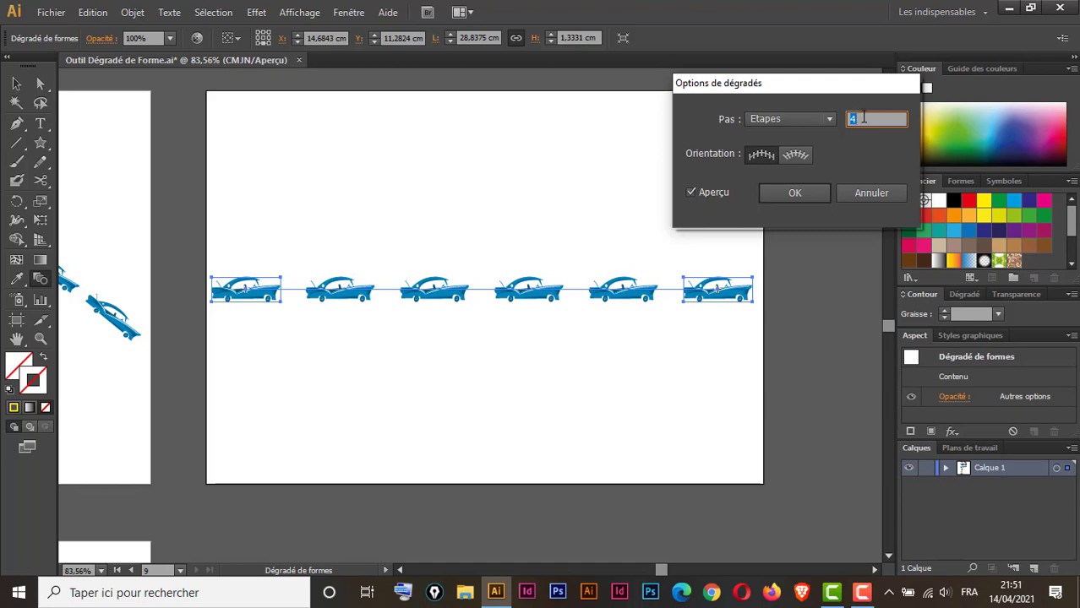
left_click(795, 193)
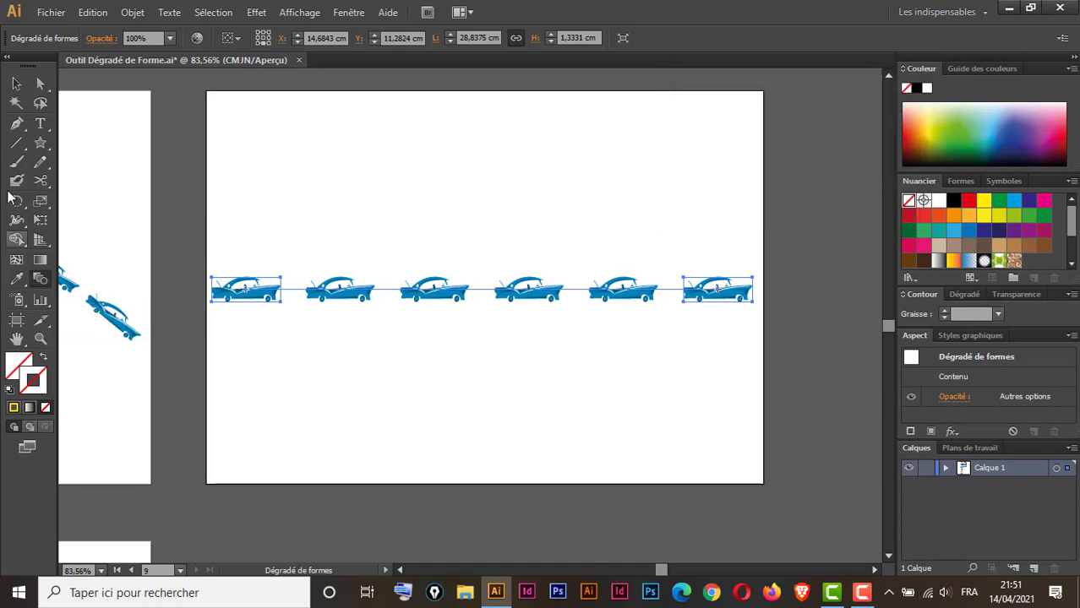
Step: Add an anchor point midway along the car blend's spine, pull its handles vertically into an S-curve, and deselect the blend
left_click(18, 125)
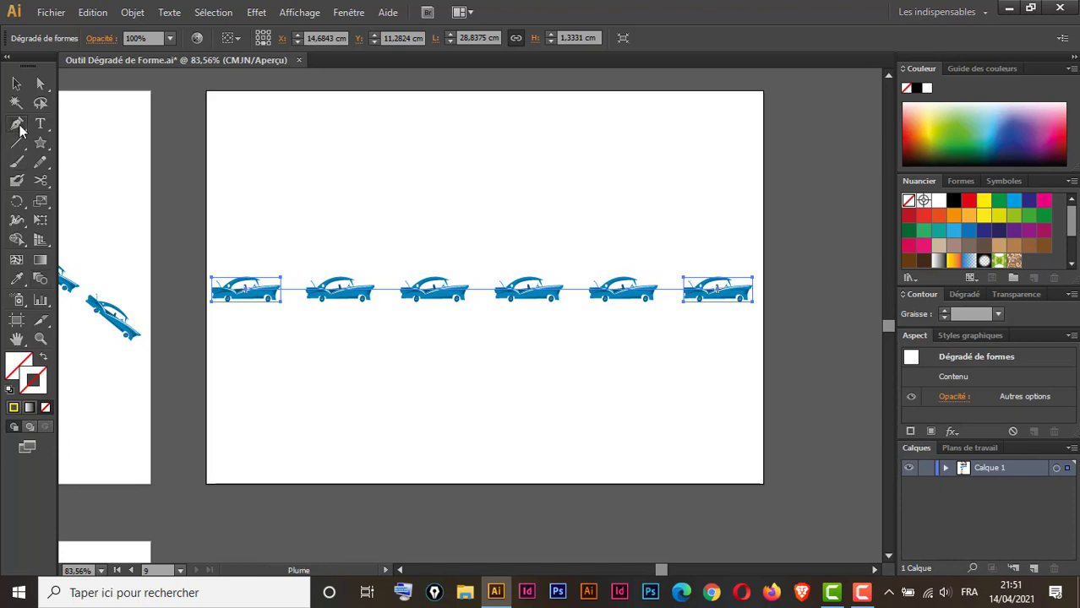
left_click(471, 292)
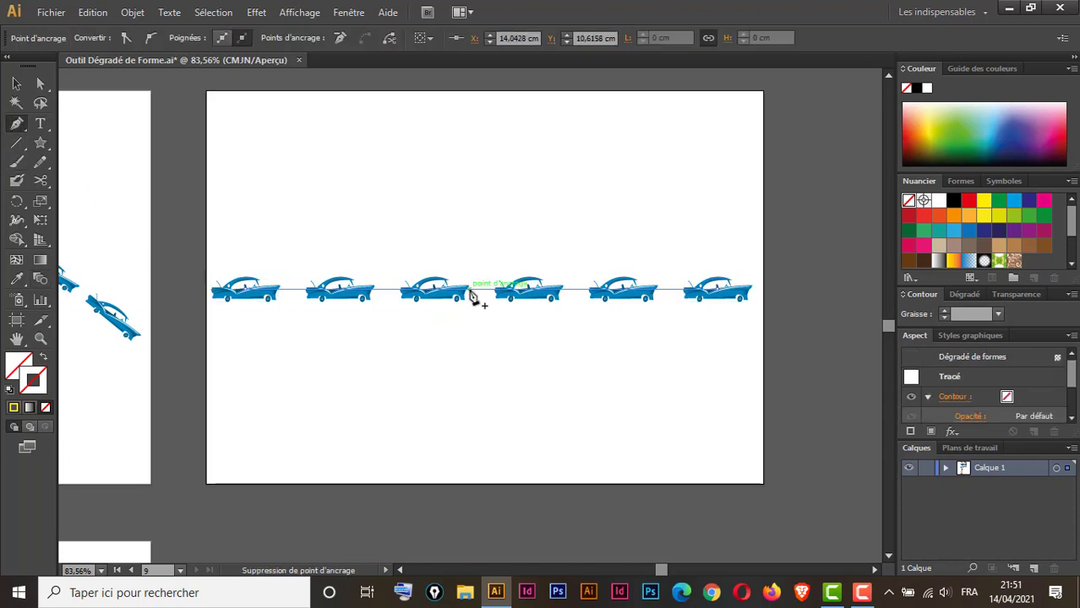
left_click_drag(470, 293, 475, 526)
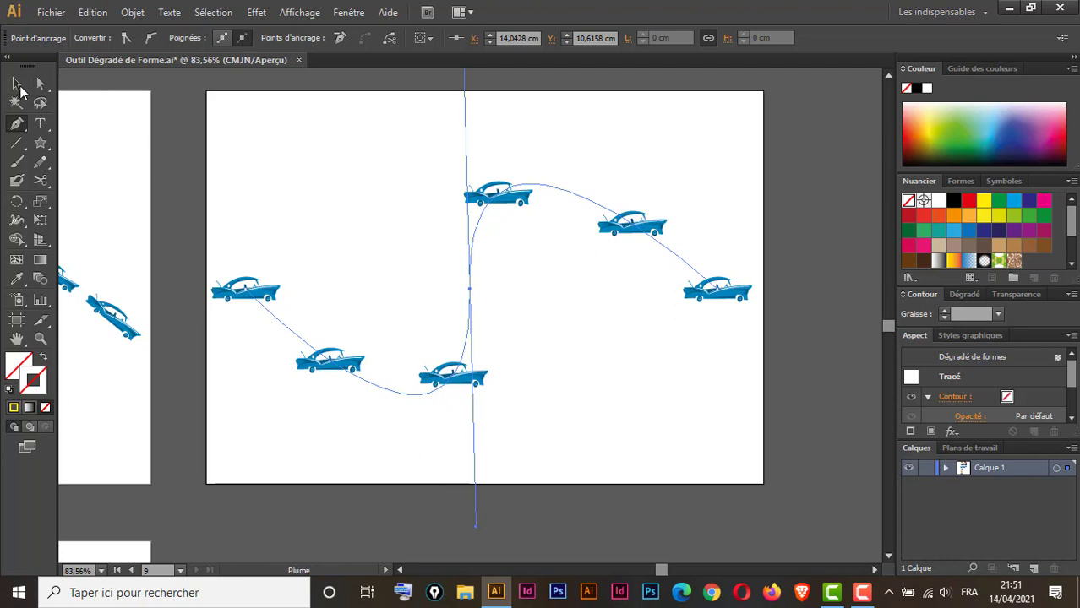
left_click(17, 84)
left_click(253, 330)
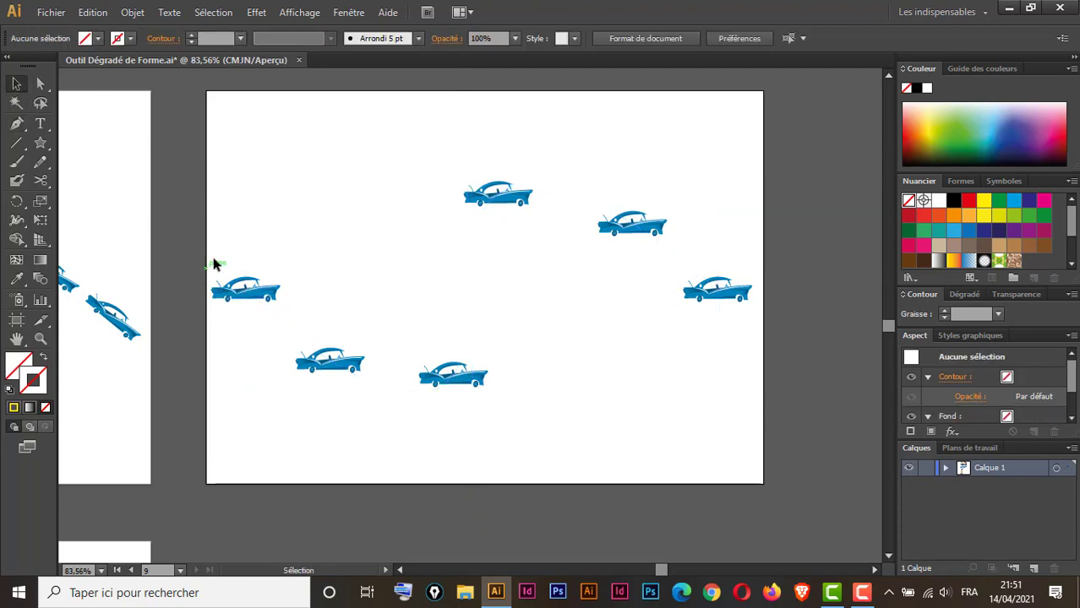
Step: Set the curved car blend's orientation to align the cars with the path, with the preview on
left_click_drag(497, 197, 497, 193)
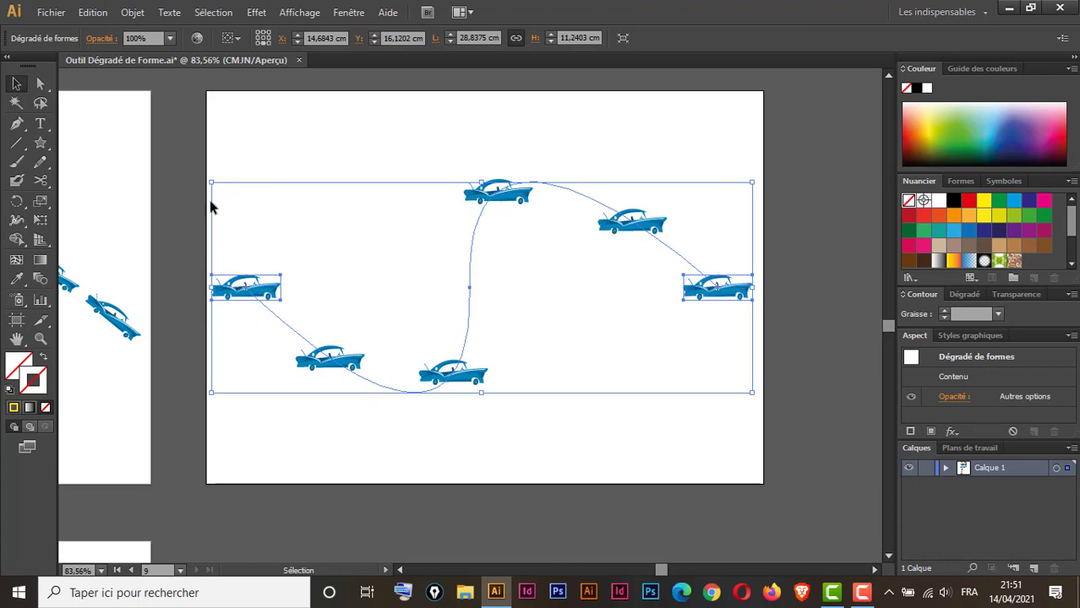
key("space")
left_click_drag(186, 221, 608, 246)
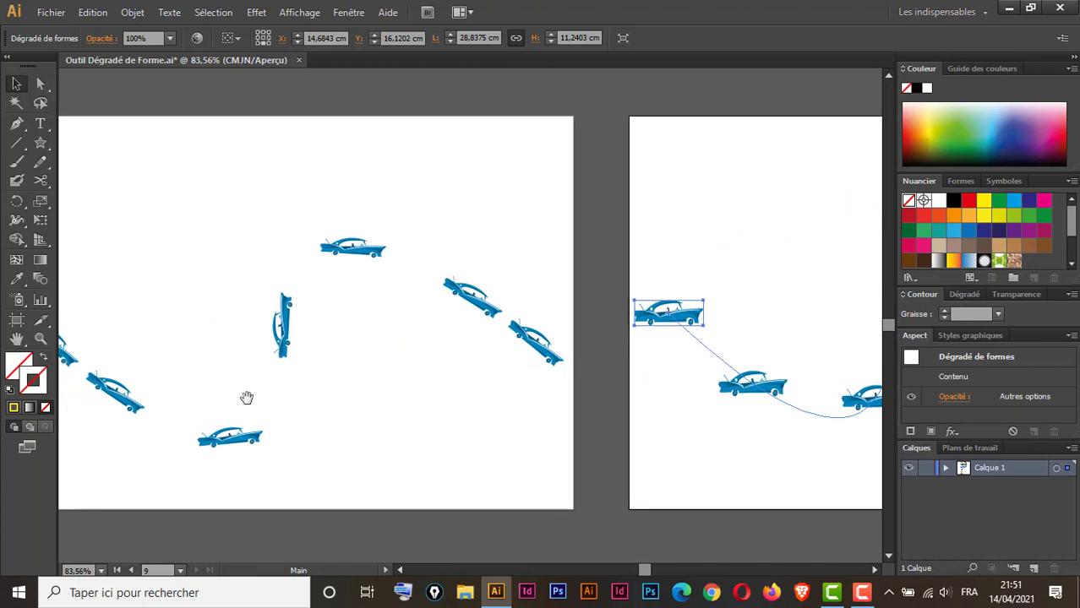
key("space")
left_click_drag(519, 303, 367, 268)
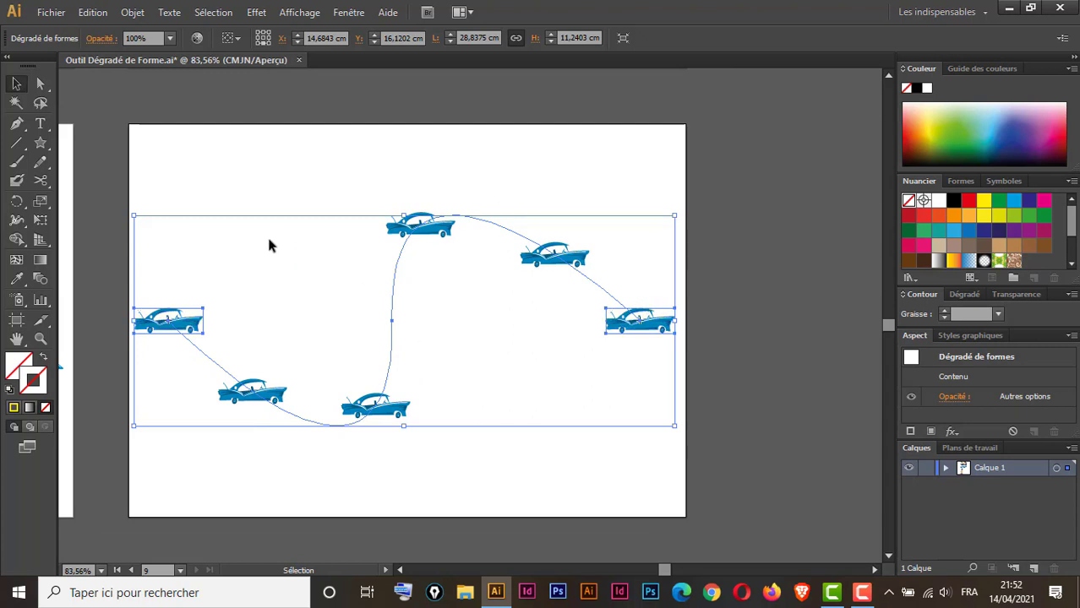
double_click(40, 284)
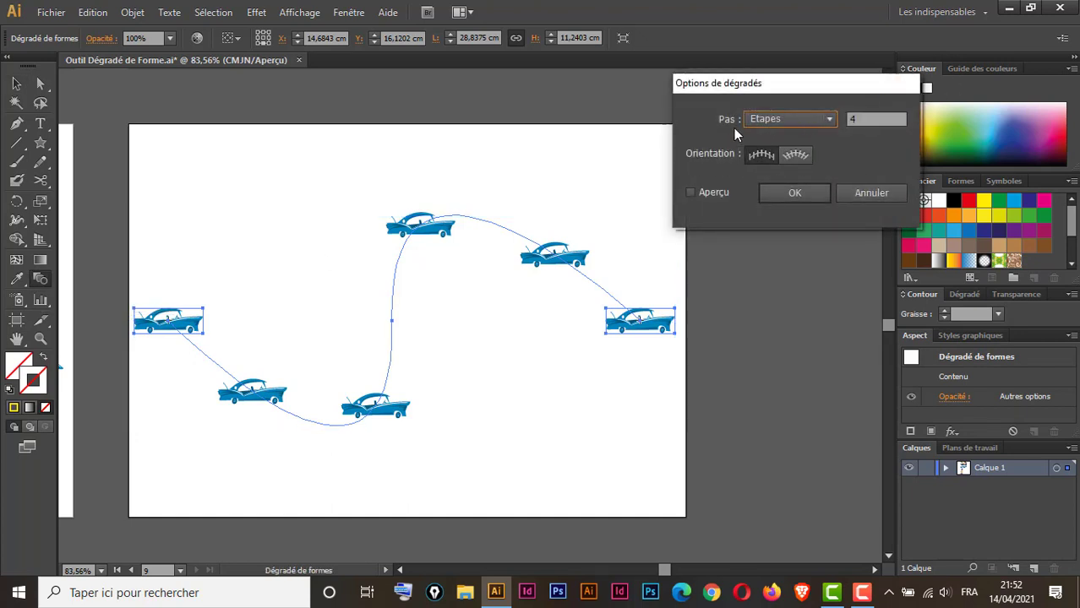
left_click(690, 193)
left_click(796, 155)
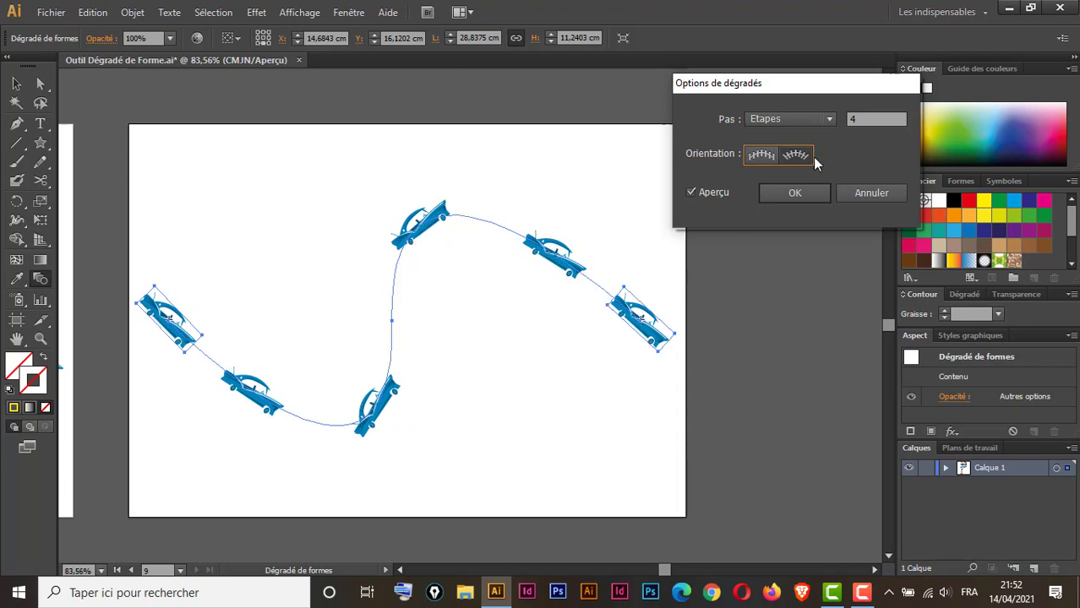
Step: Set the car blend to 5 steps and move it up to the artboard's upper edge
left_click(878, 121)
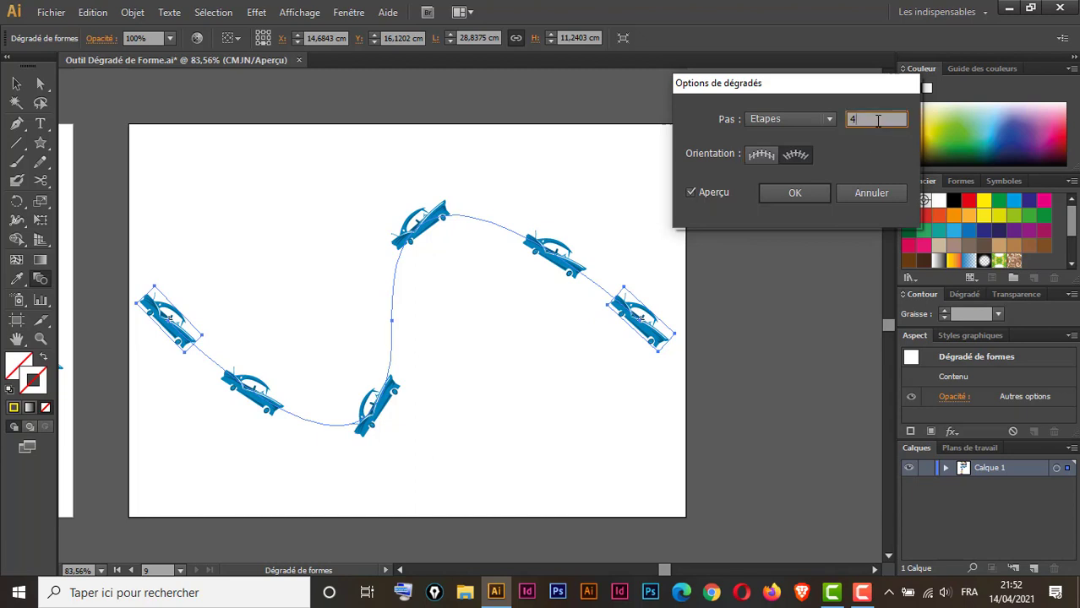
key("Up")
key("Up")
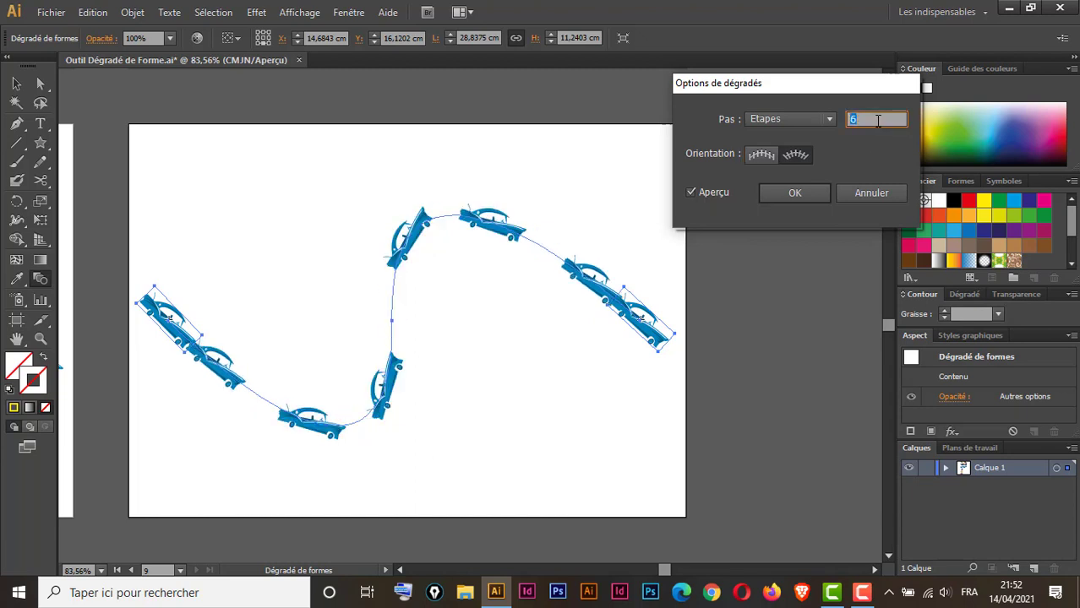
key("Down")
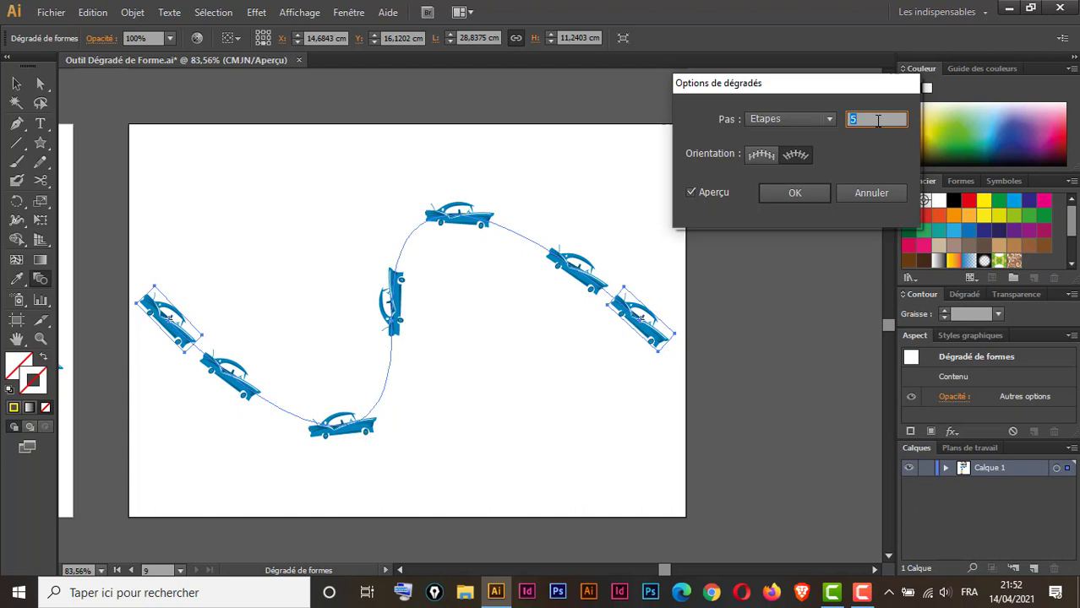
left_click(796, 195)
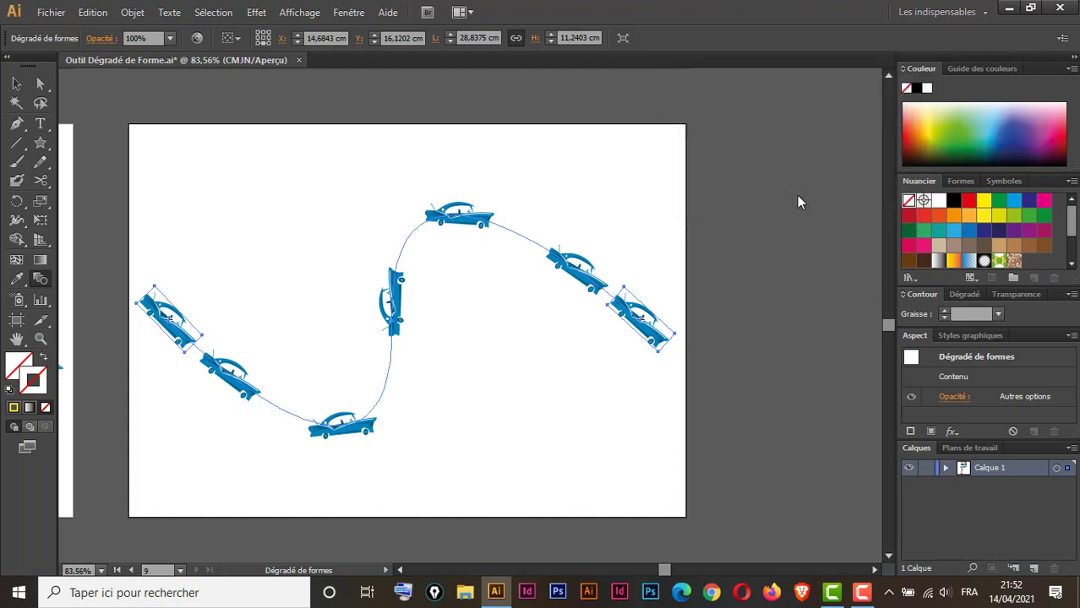
left_click(16, 84)
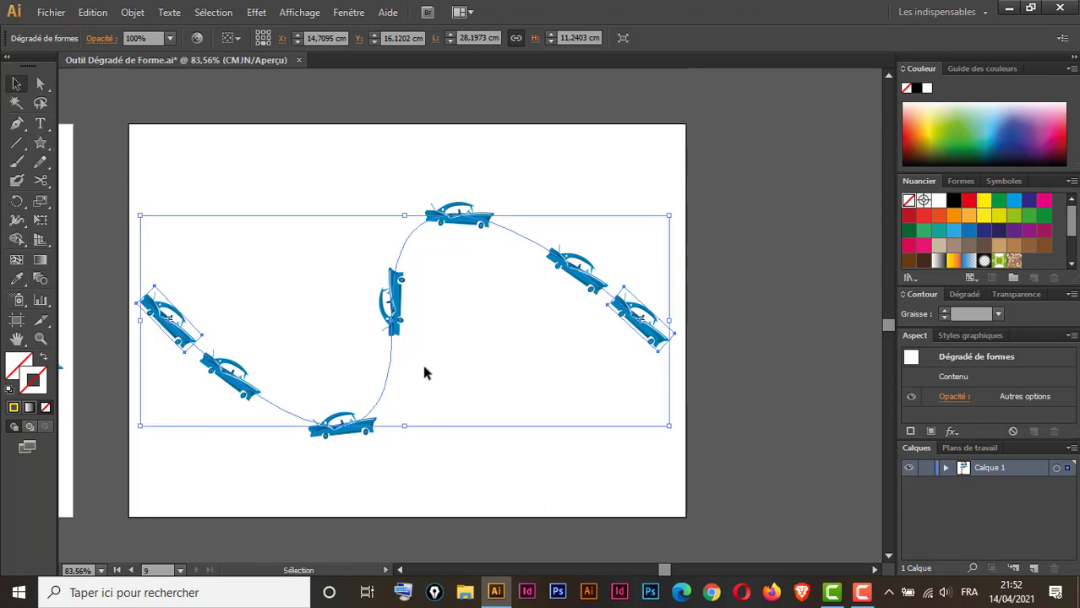
left_click_drag(387, 321, 380, 239)
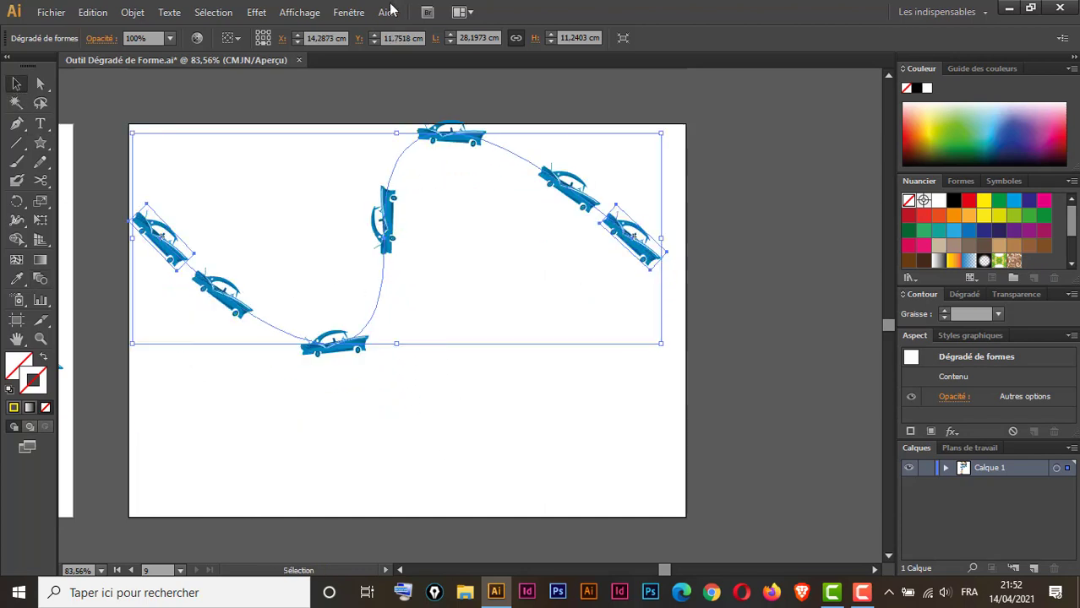
Step: Place the Abeille symbol from the Nature symbol library below the cars, rotate it to lie horizontally, and close the library
left_click(348, 12)
mouse_move(528, 539)
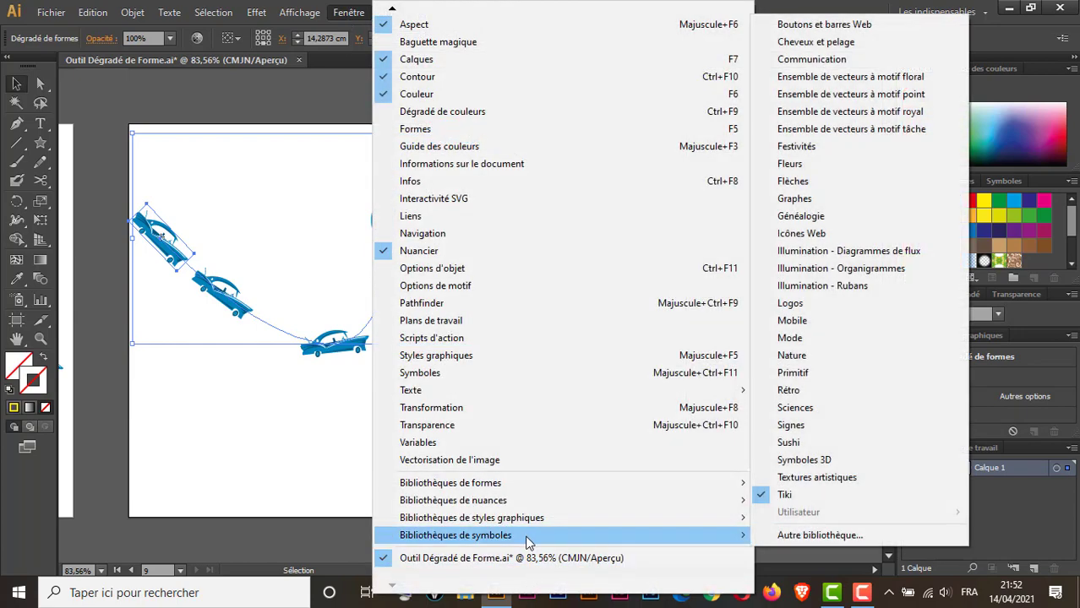
left_click(807, 498)
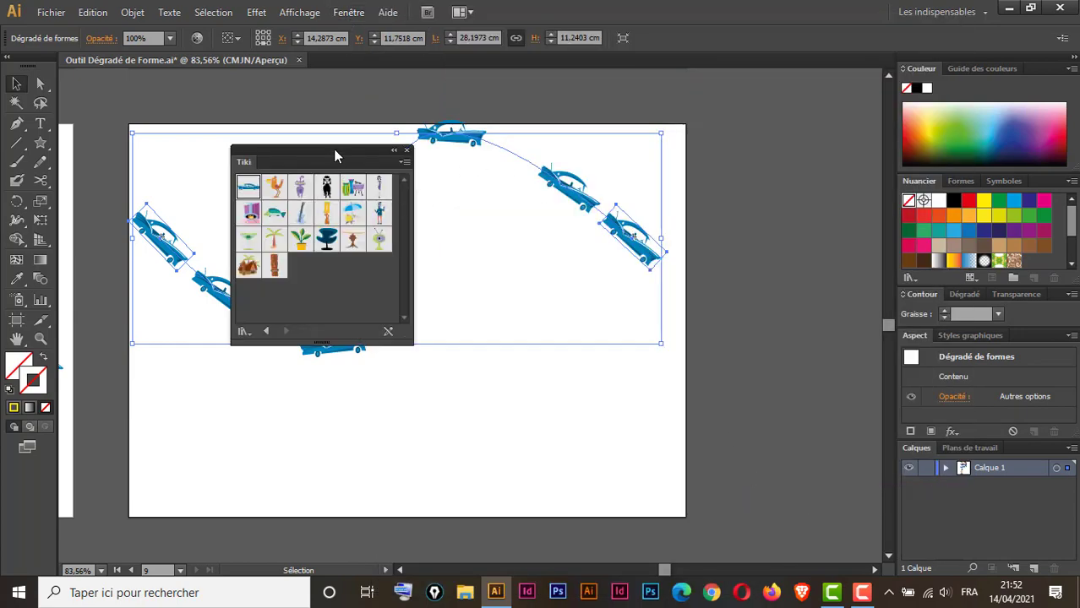
left_click_drag(334, 150, 723, 212)
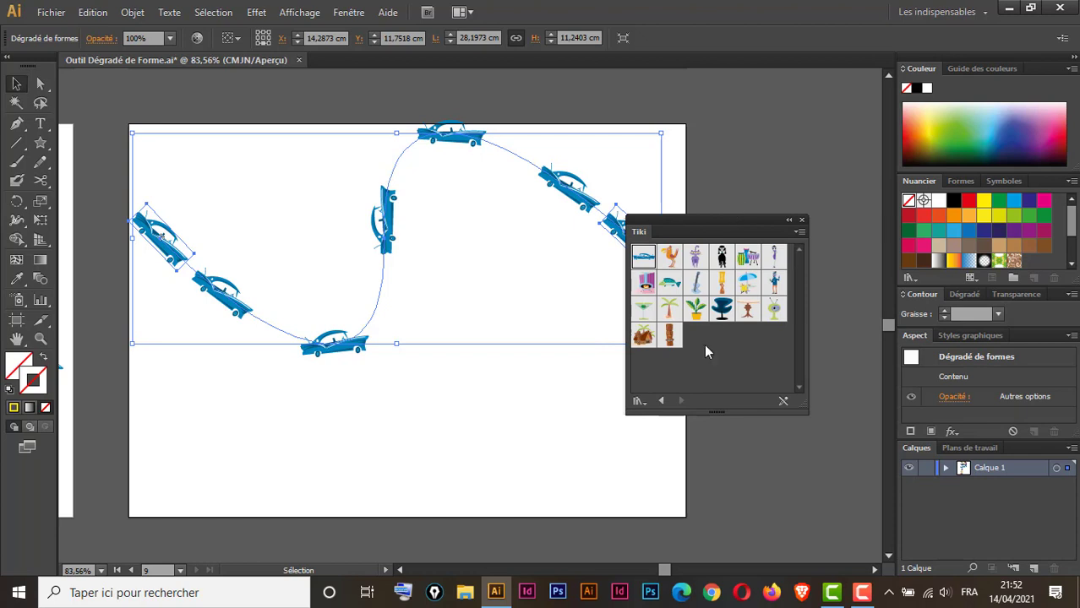
left_click(663, 402)
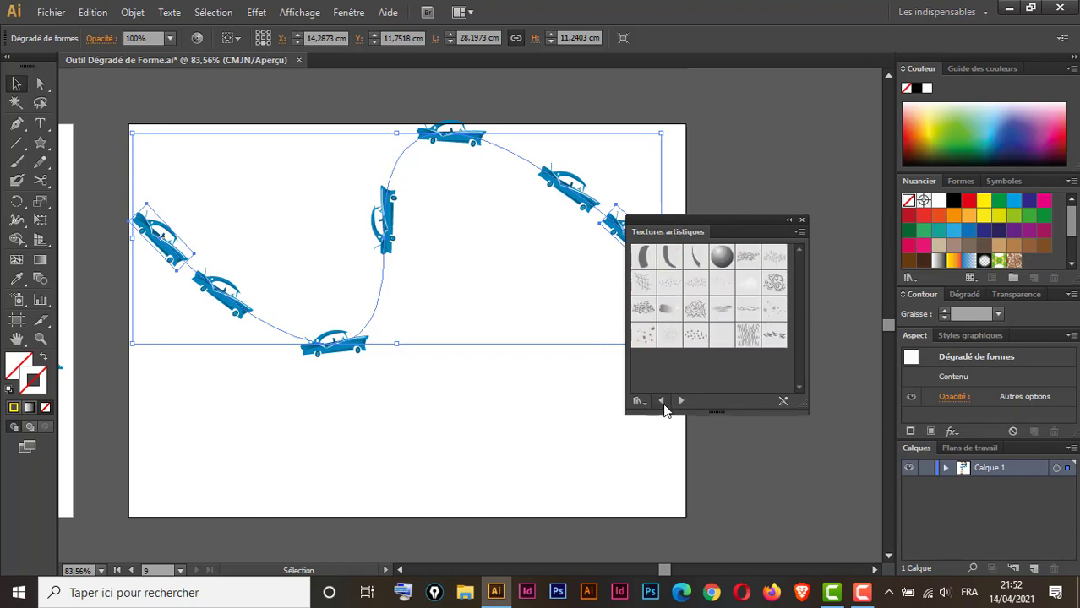
left_click(661, 402)
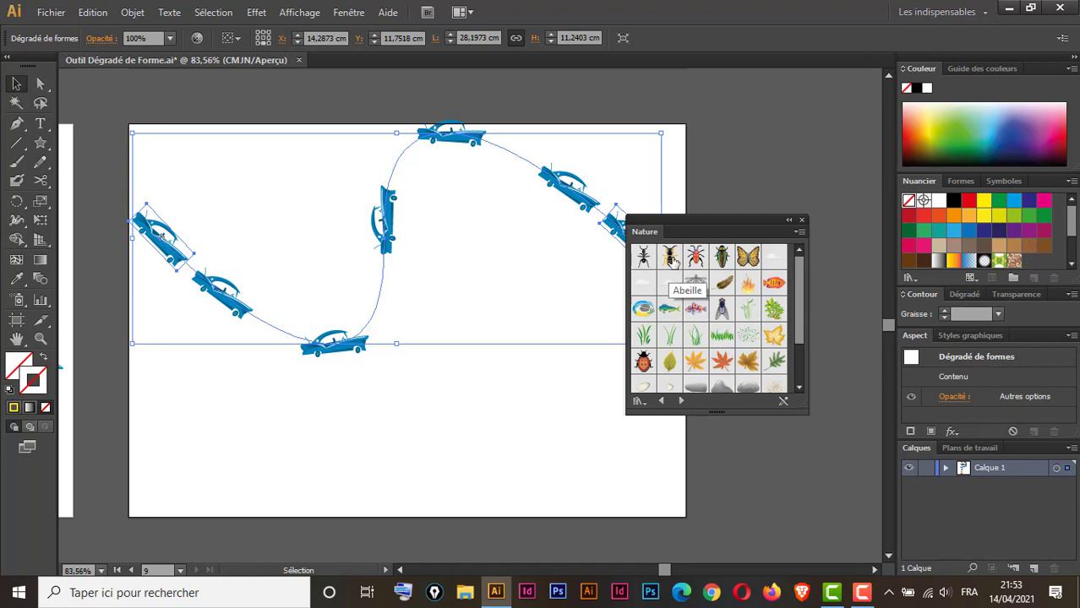
left_click_drag(670, 260, 518, 373)
left_click_drag(253, 441, 279, 476)
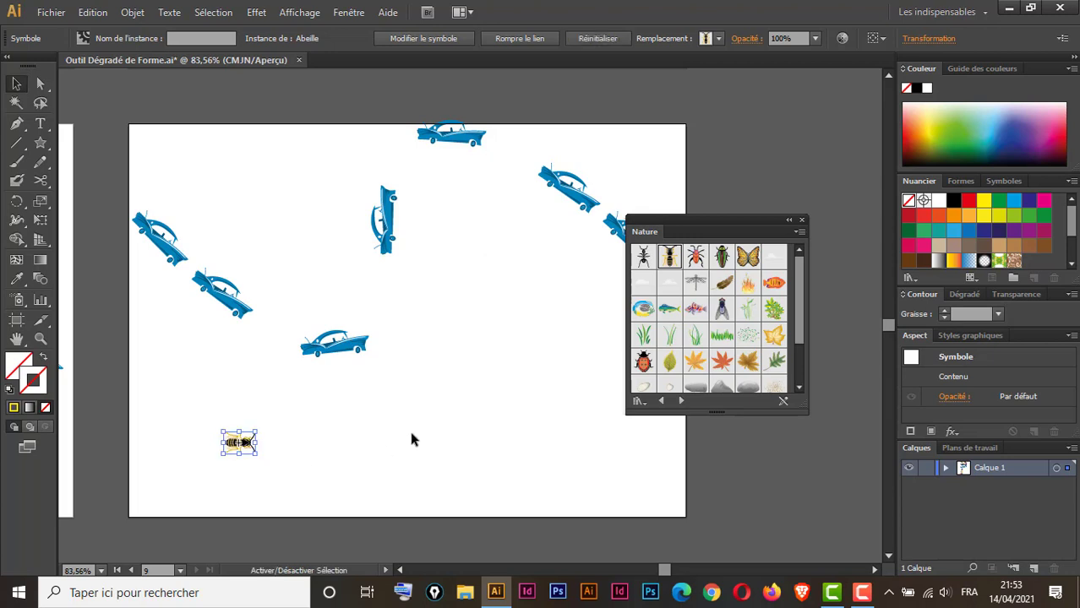
left_click(802, 221)
Step: Copy the bee horizontally to the artboard's right edge and blend the two bees with the Blend tool
left_click_drag(244, 445, 667, 448)
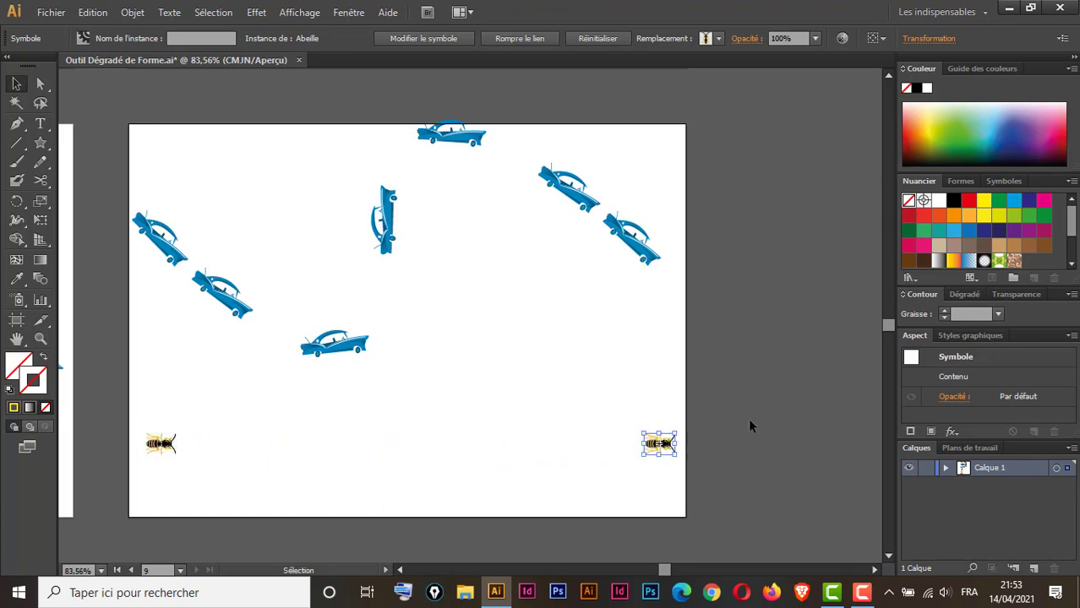
left_click_drag(747, 411, 103, 502)
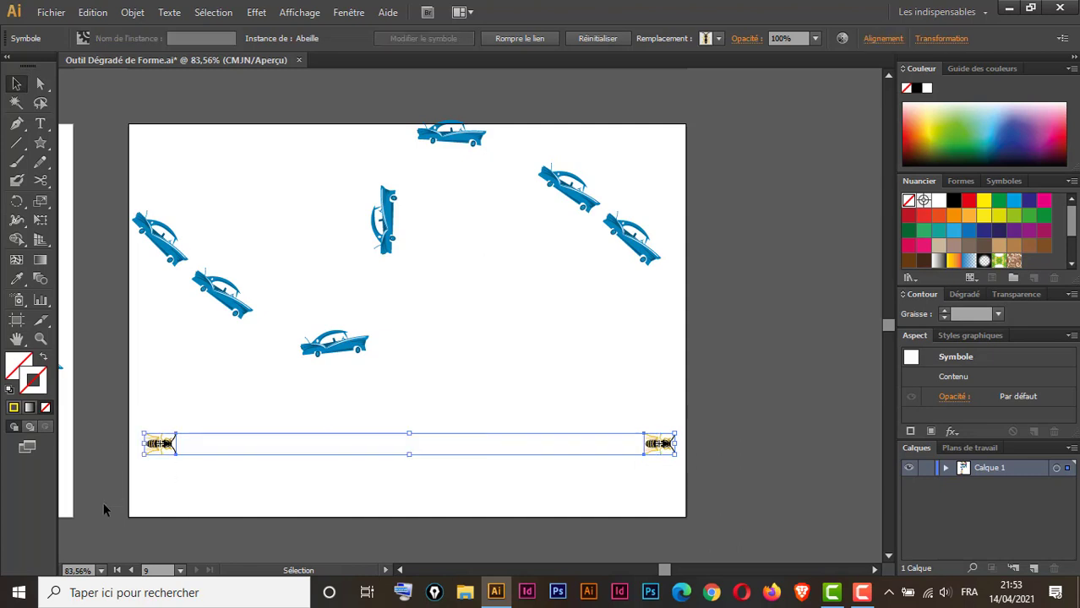
left_click(41, 279)
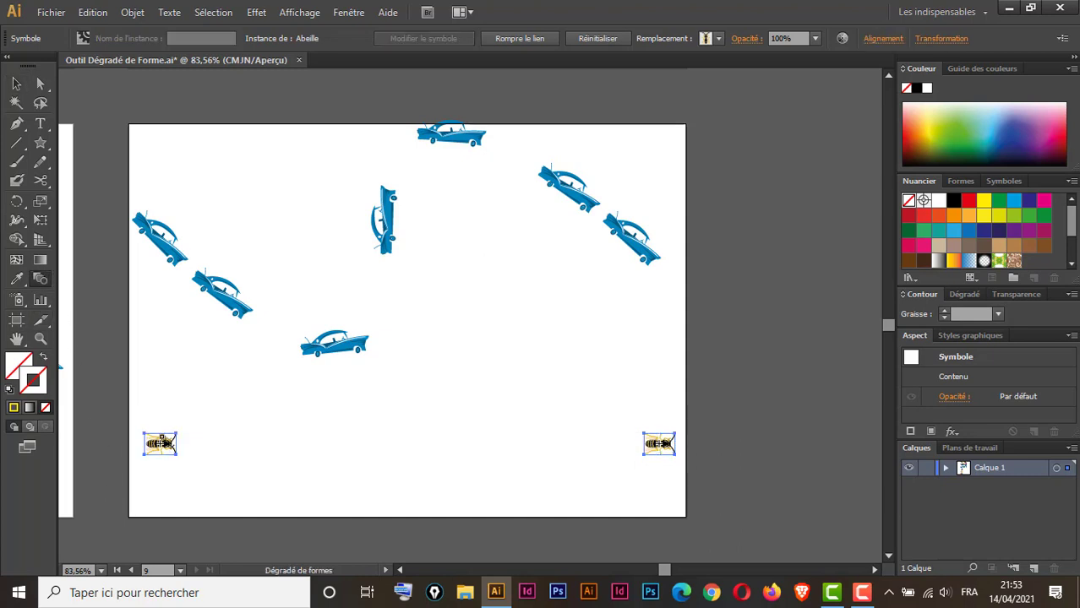
left_click(678, 457)
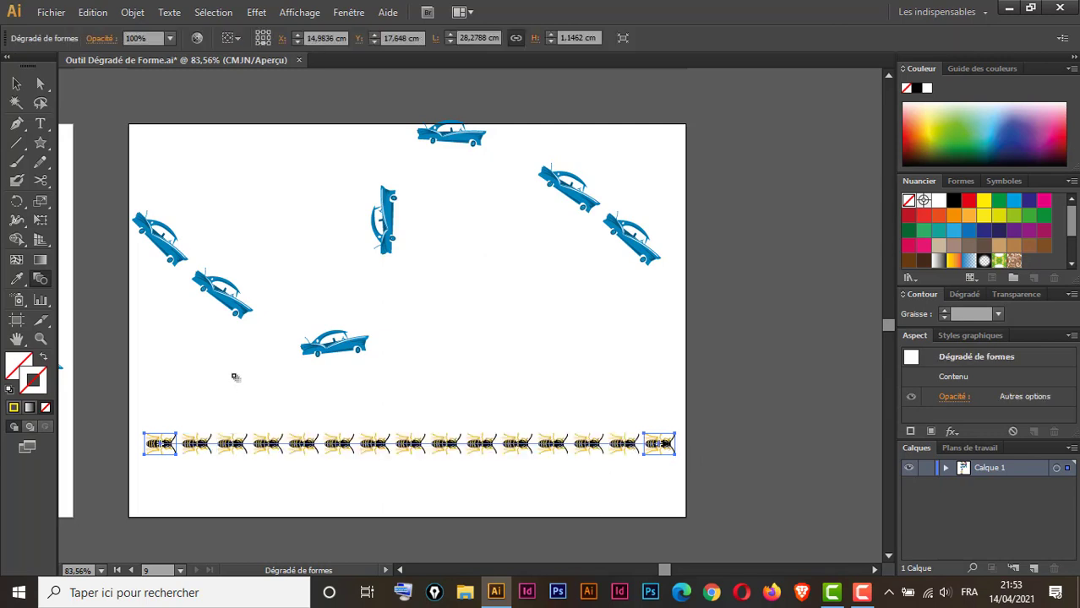
Step: Add an anchor point midway along the bee blend's spine and pull its handles vertically into an S-curve
left_click(16, 123)
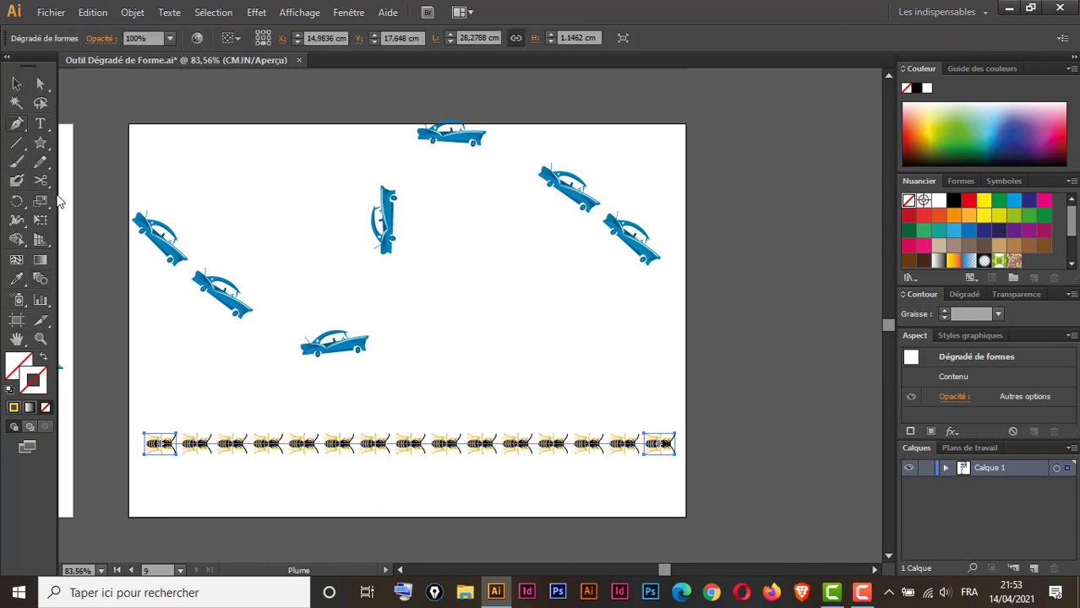
left_click(394, 448)
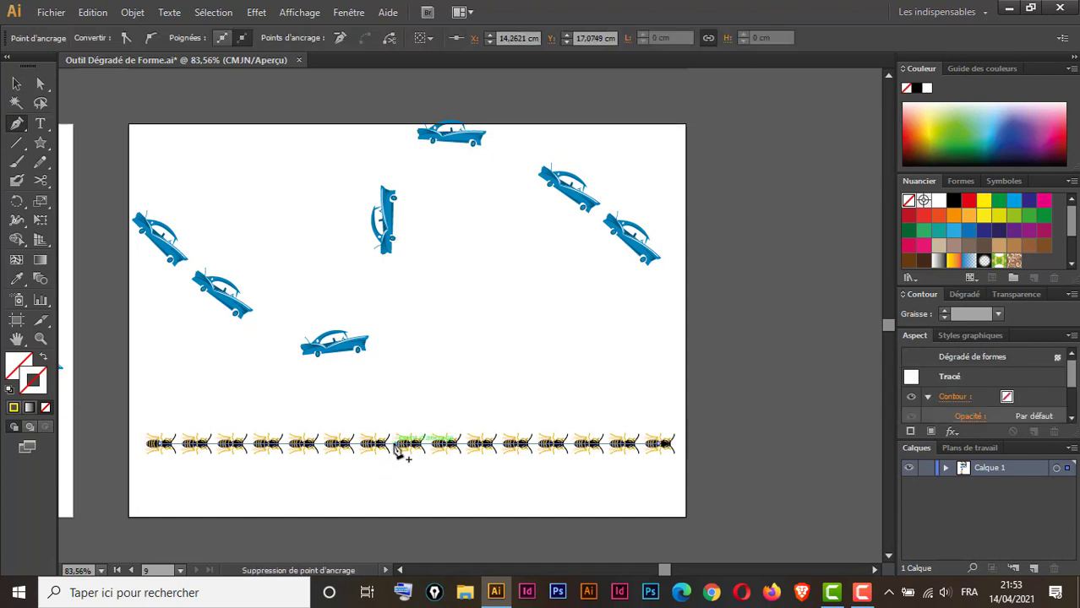
left_click_drag(397, 450, 395, 426)
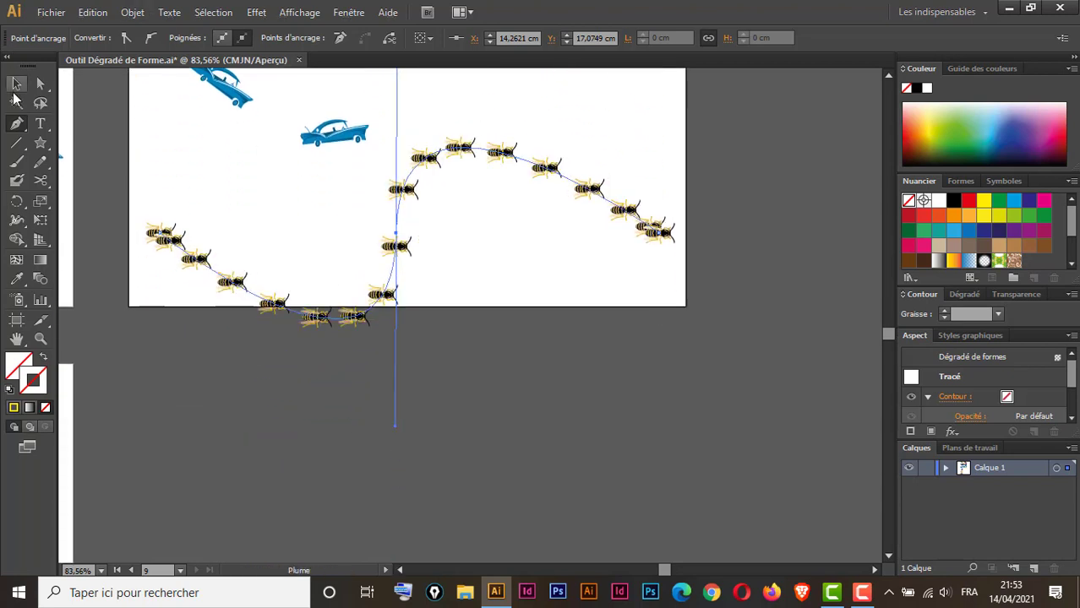
left_click(17, 85)
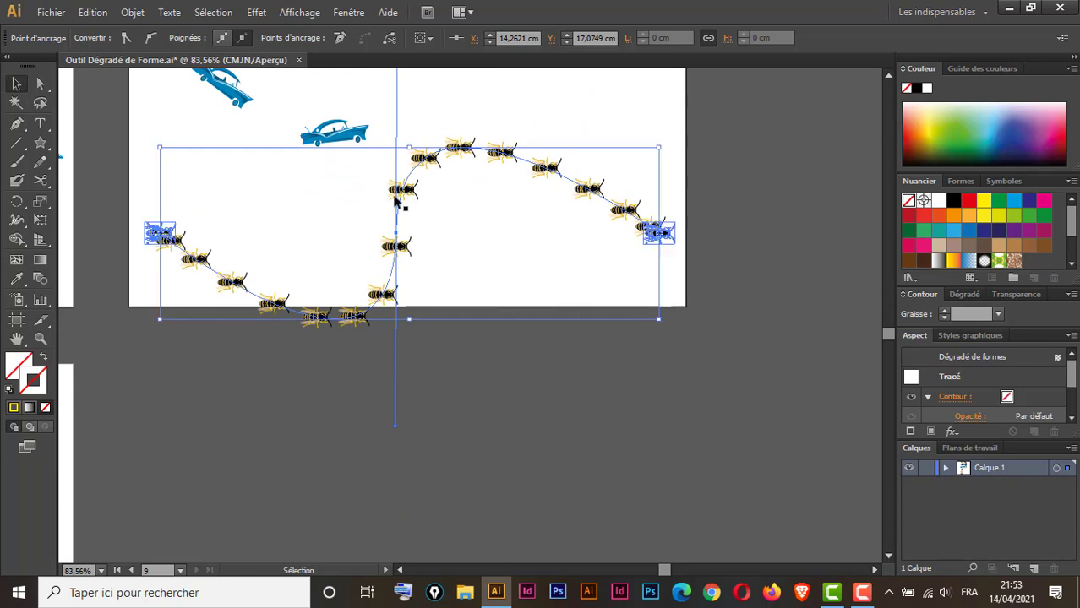
Step: Move the bee blend up so it fits inside the artboard below the cars
left_click_drag(404, 197, 418, 156)
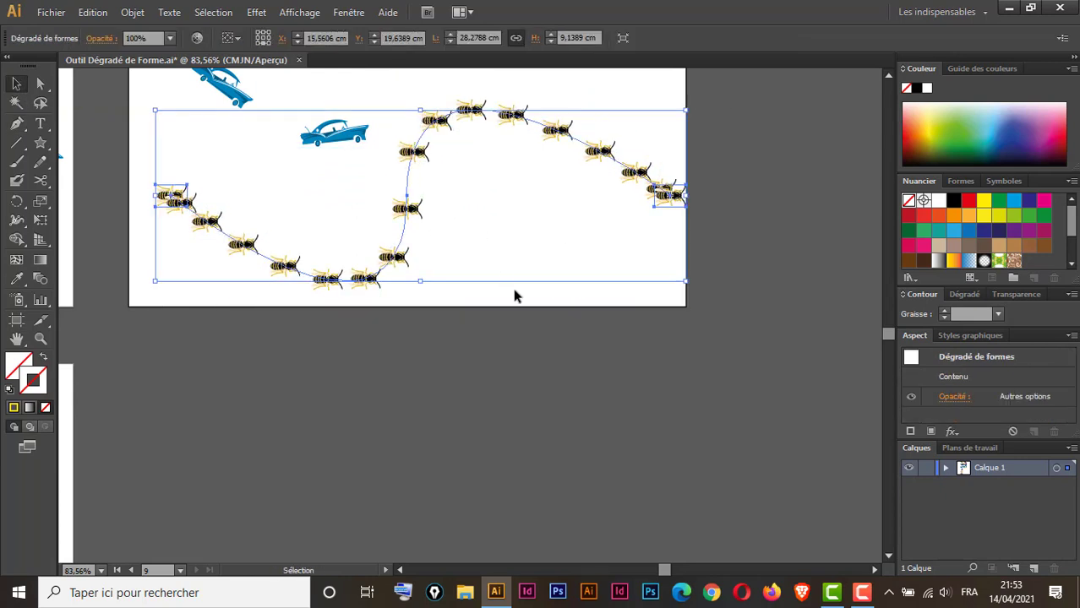
left_click_drag(552, 330, 538, 411)
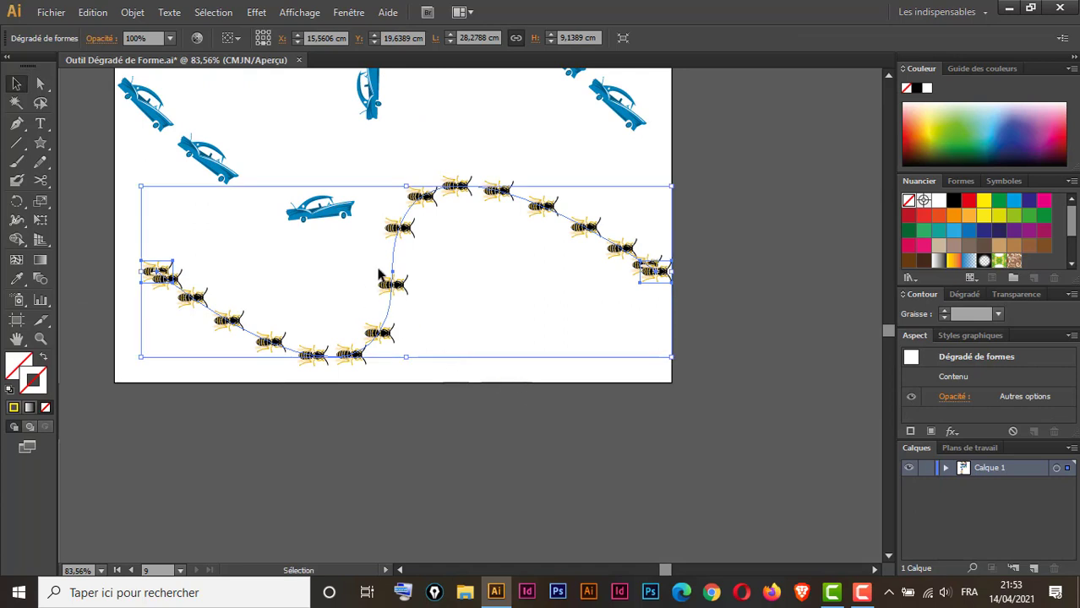
left_click_drag(402, 230, 393, 237)
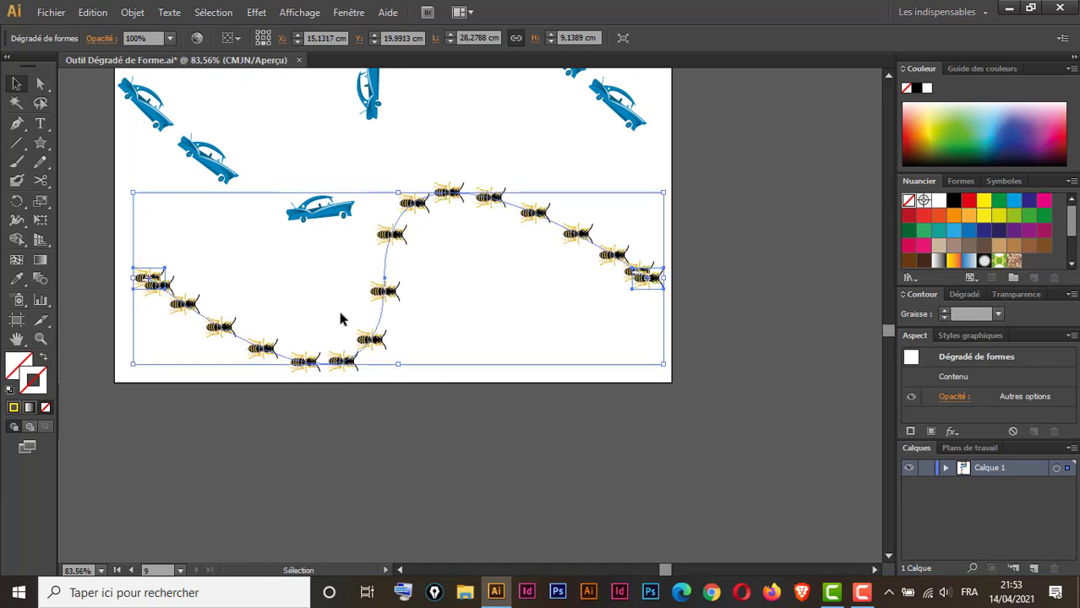
Step: Set the bee blend's orientation to align the bees with the path, with the preview on
double_click(38, 281)
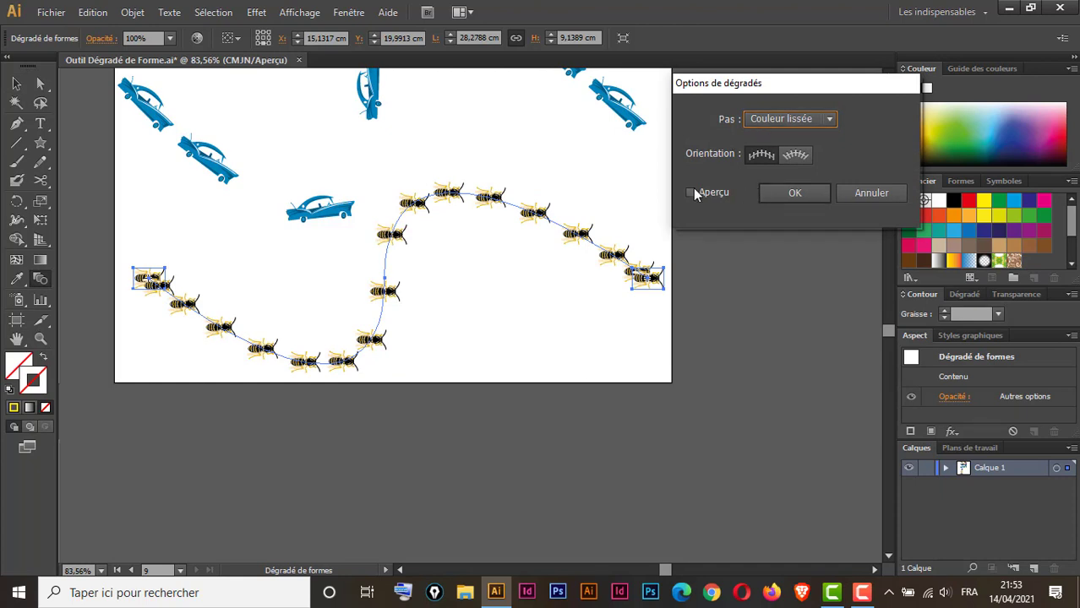
left_click(691, 194)
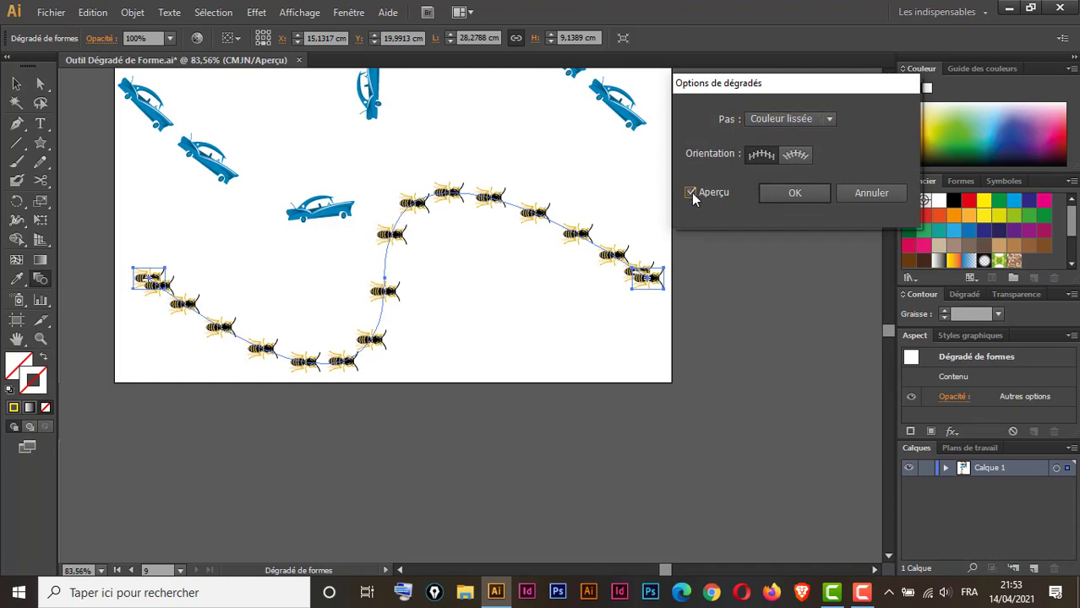
left_click(796, 157)
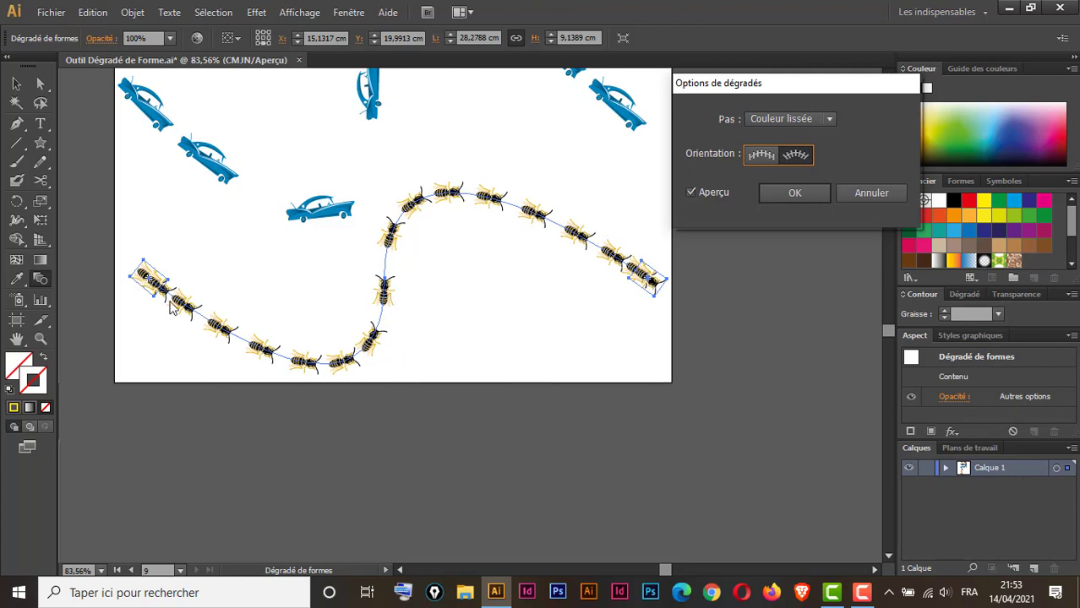
Step: Set the bee blend's spacing to 10 specified steps, keep it aligned to the path, and apply the options
left_click(790, 118)
left_click(806, 155)
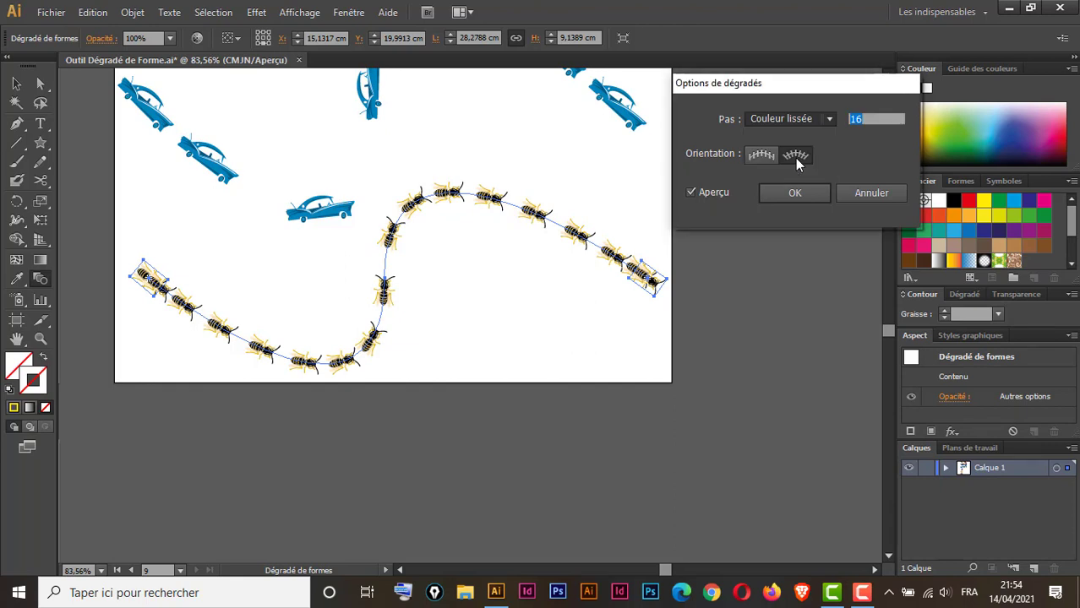
key("Down")
key("Down")
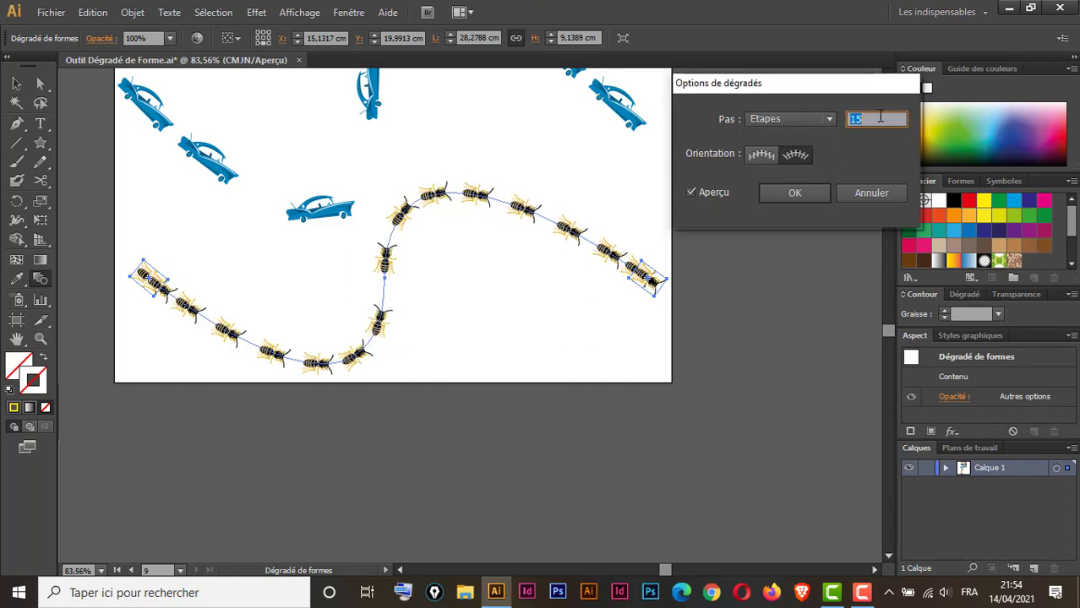
key("Down")
key("Down")
key("Down")
key("Down")
key("Down")
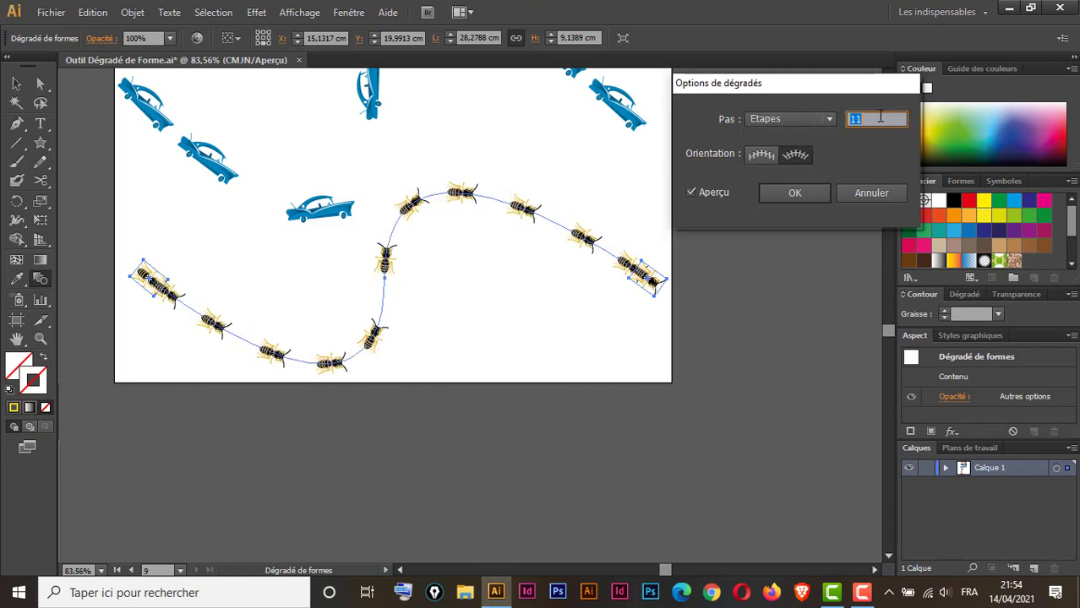
key("Down")
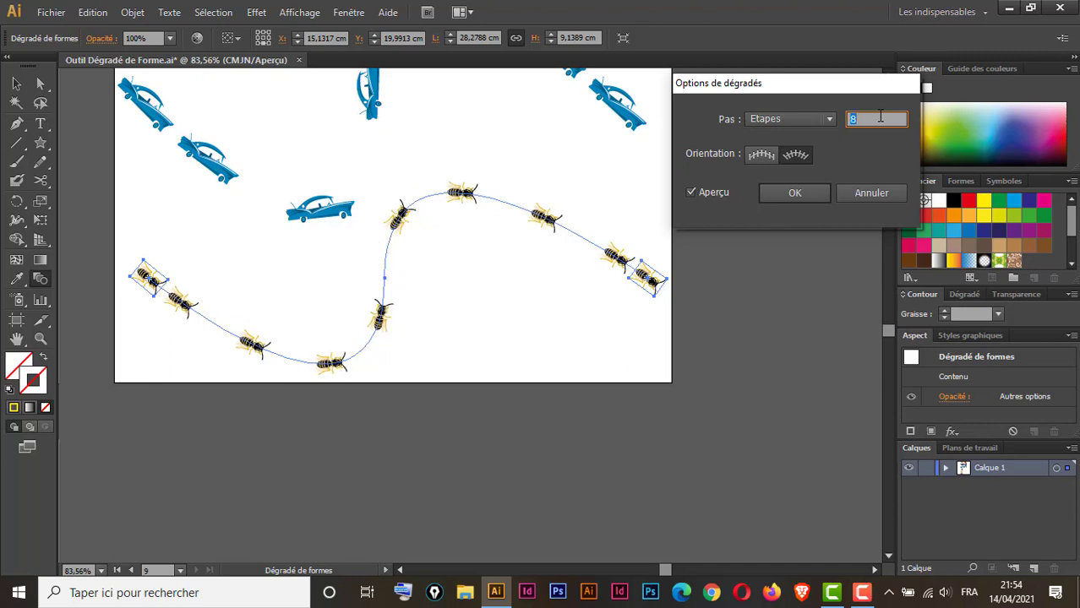
key("Up")
key("Up")
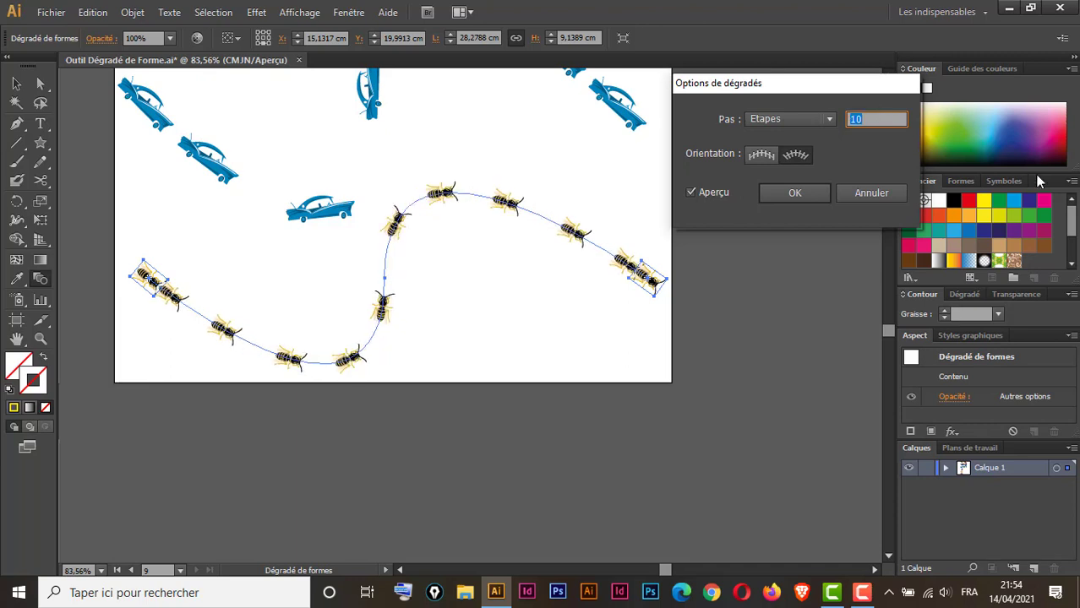
left_click(798, 193)
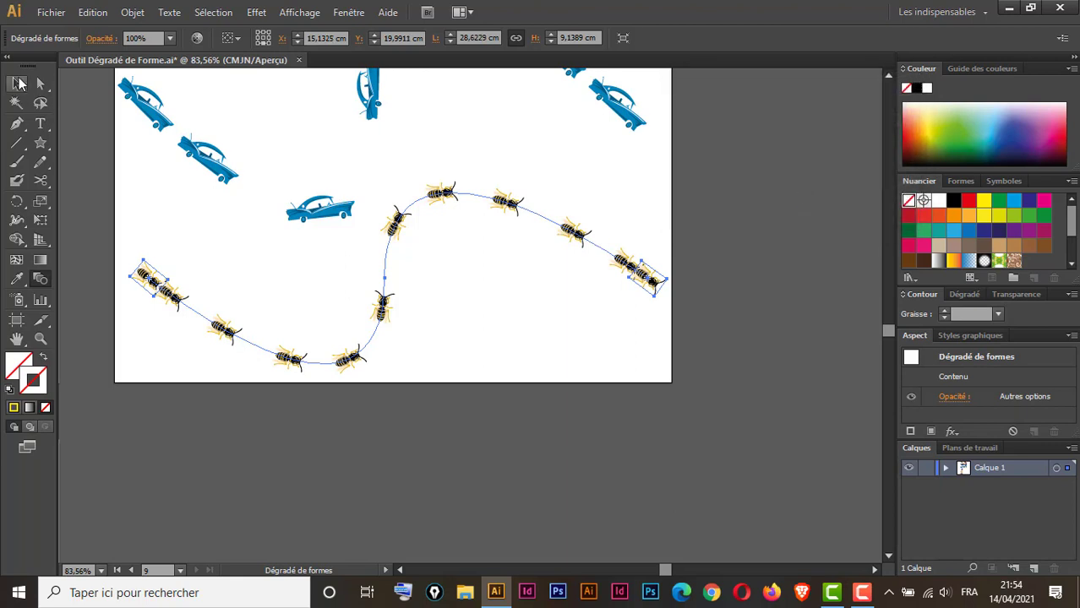
Step: Examine the finished circular gem blend on the artboard below the car artboard
left_click(18, 81)
key("ctrl+minus")
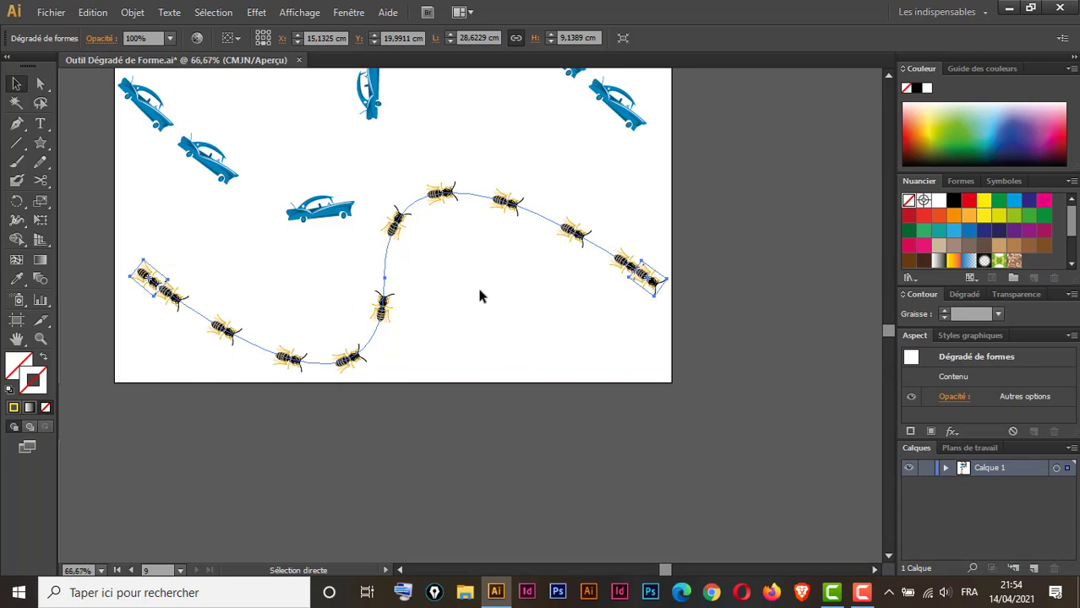
left_click_drag(419, 414, 672, 315)
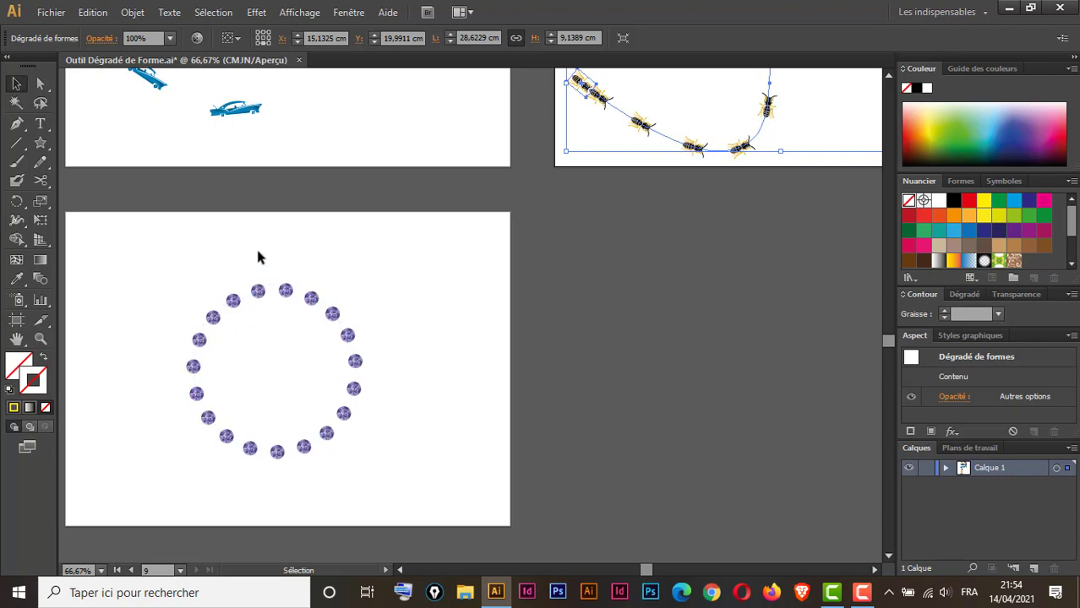
left_click_drag(154, 393, 399, 453)
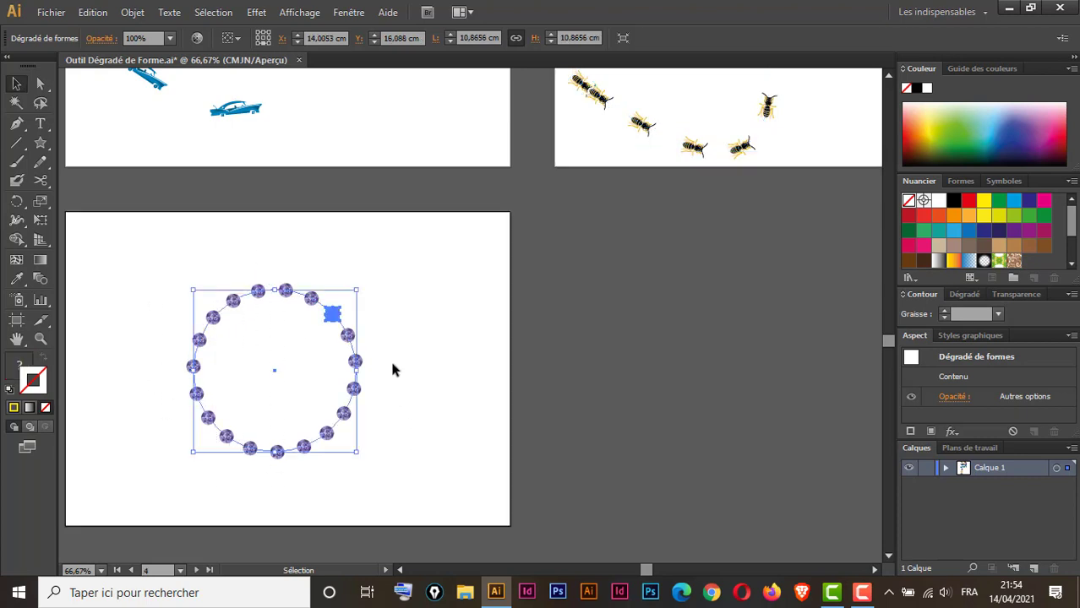
key("ctrl+1")
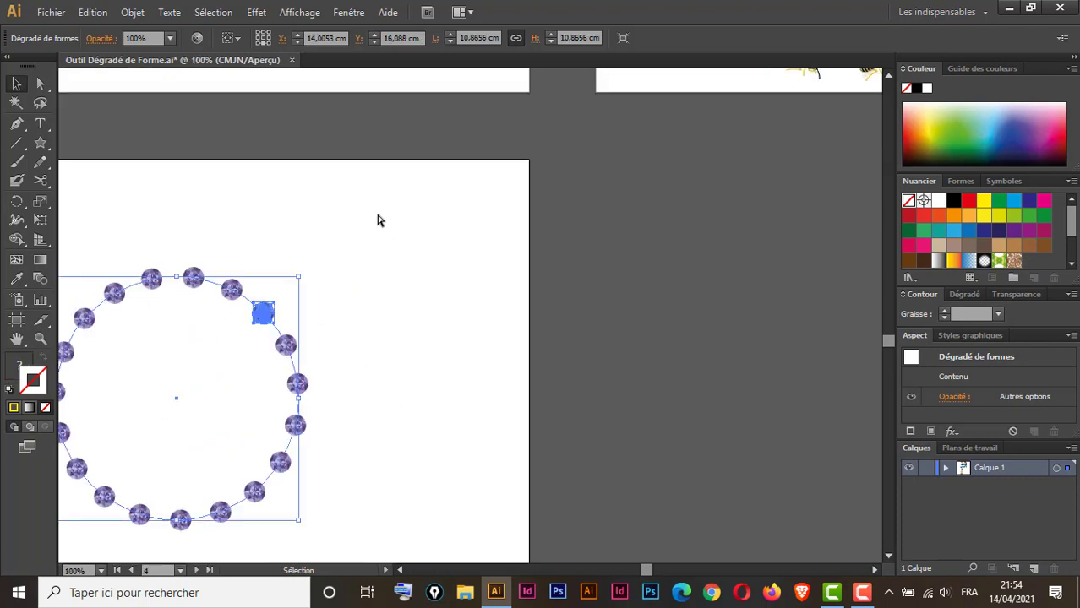
left_click_drag(340, 283, 481, 180)
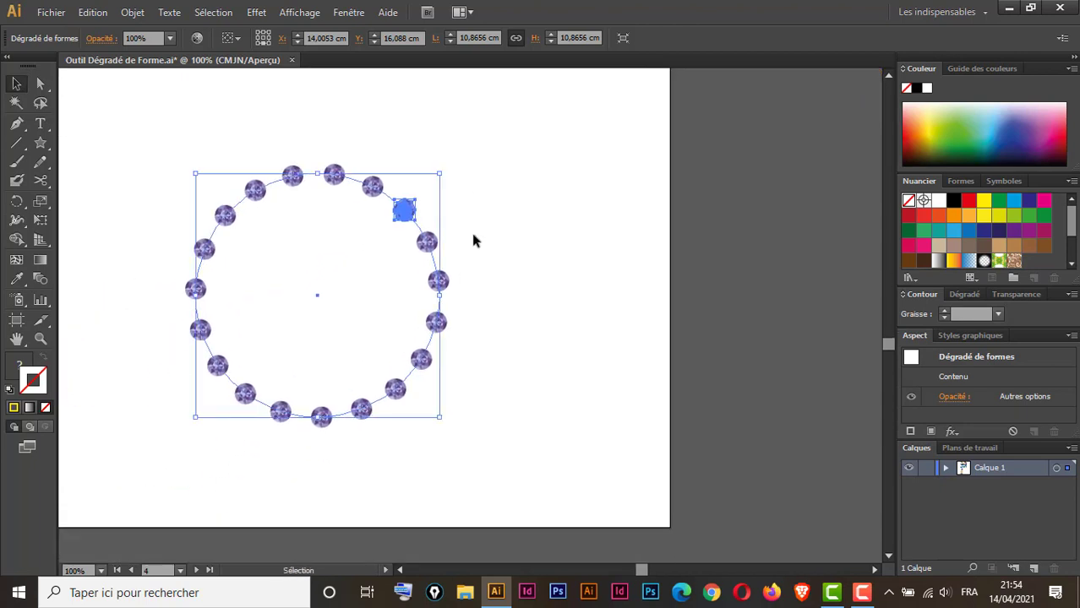
key("ctrl+minus")
key("ctrl+minus")
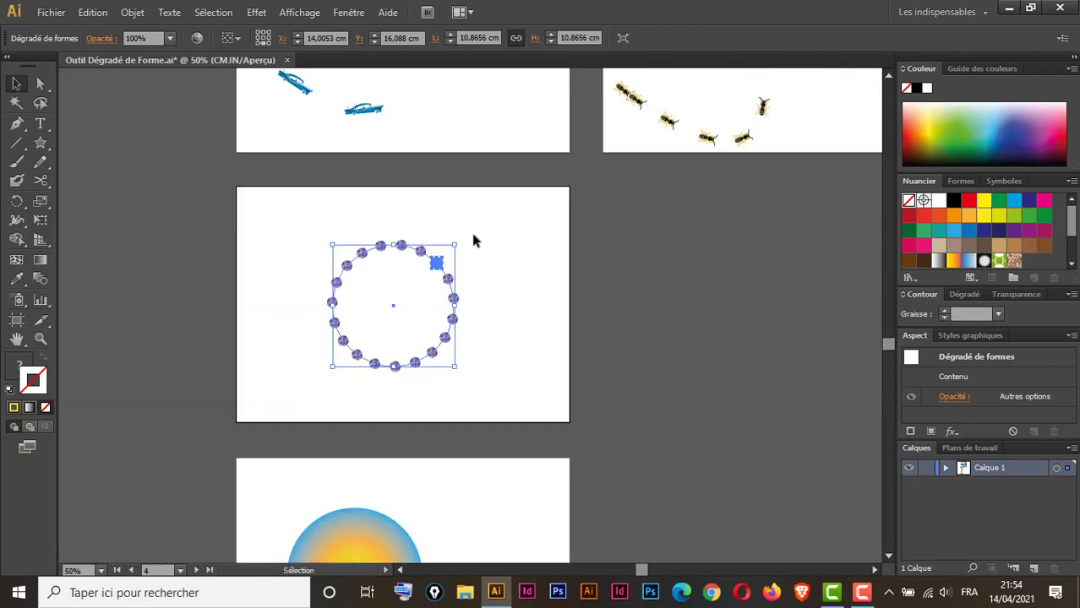
left_click_drag(707, 314, 527, 358)
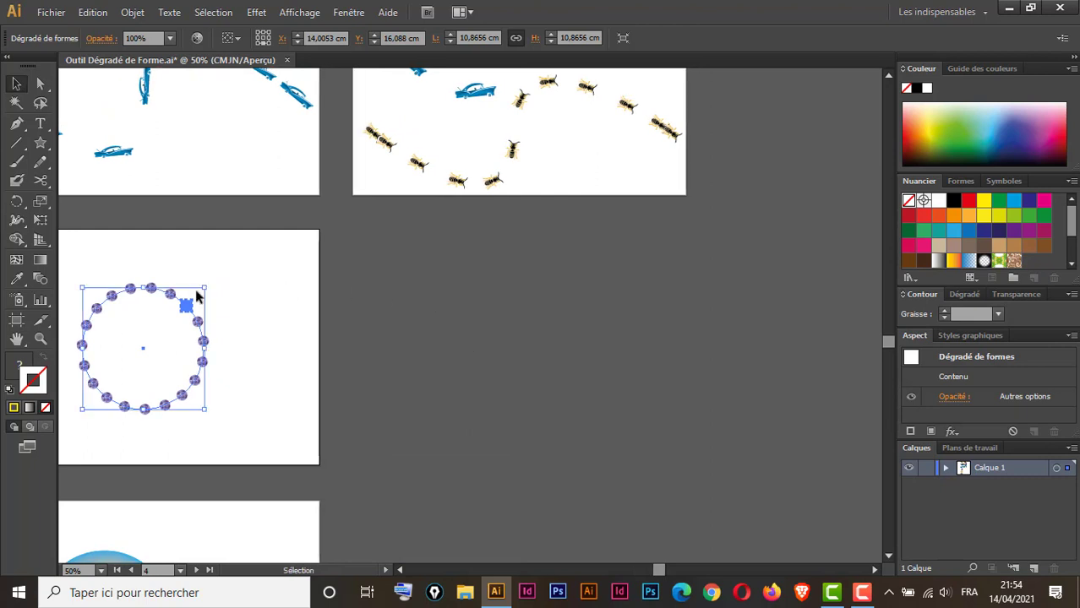
Step: Add a new A4 landscape artboard beside the circular gem blend's artboard, directly below the bee artboard
left_click(16, 321)
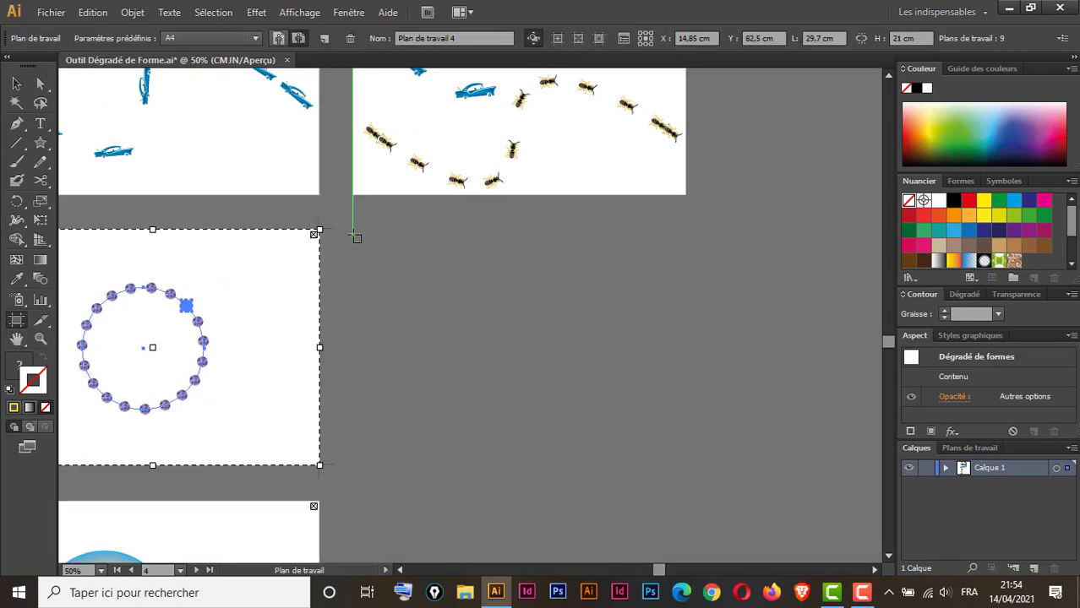
left_click(324, 38)
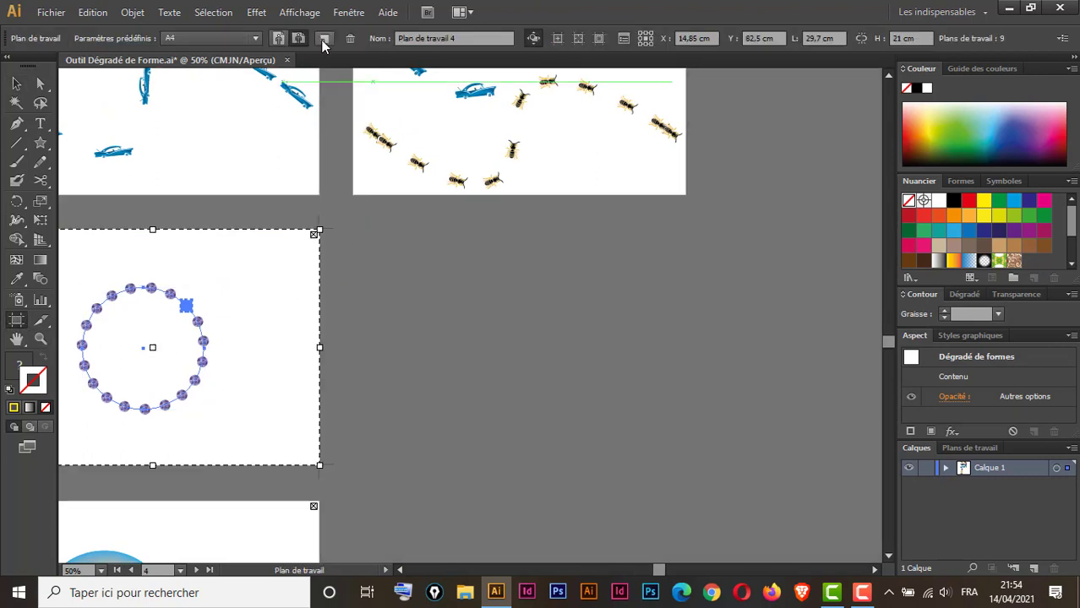
left_click(353, 229)
key("Escape")
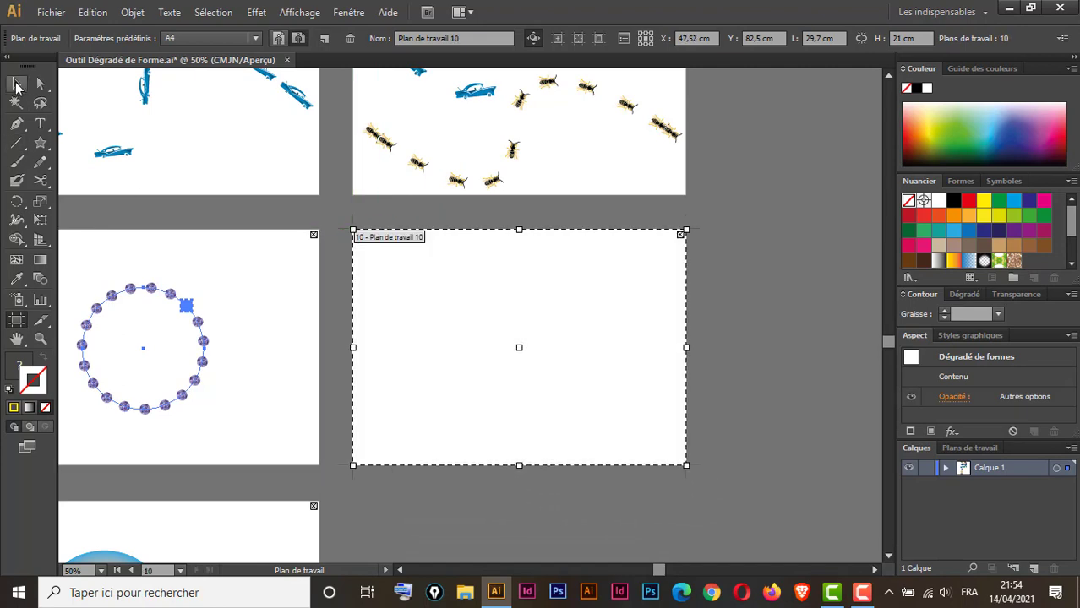
Step: Open the Décoratif_Diffusion brush library from the decorative brush libraries
left_click(348, 12)
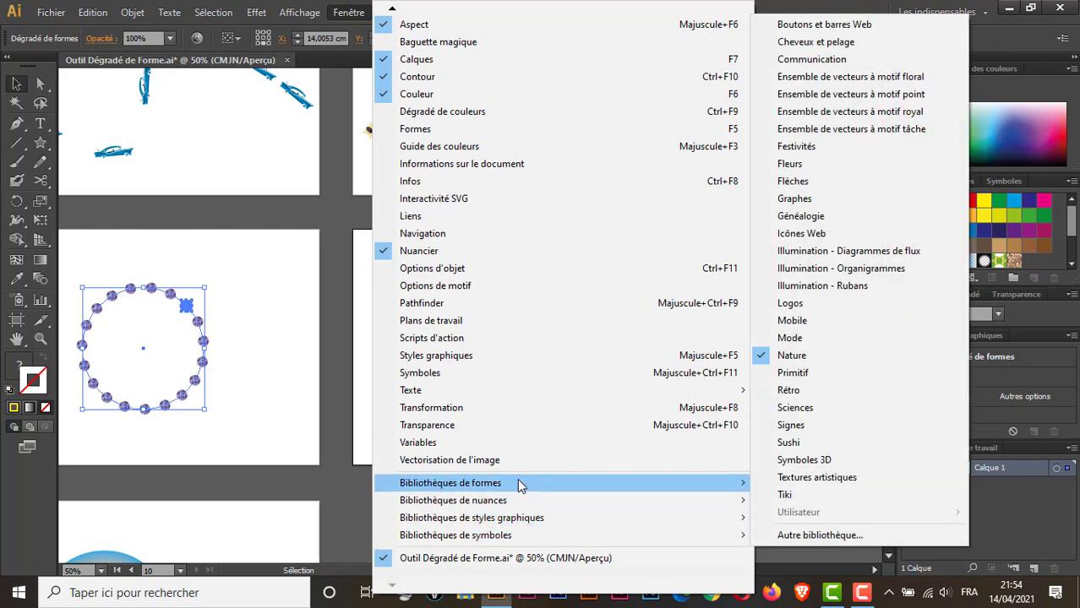
mouse_move(518, 485)
mouse_move(816, 380)
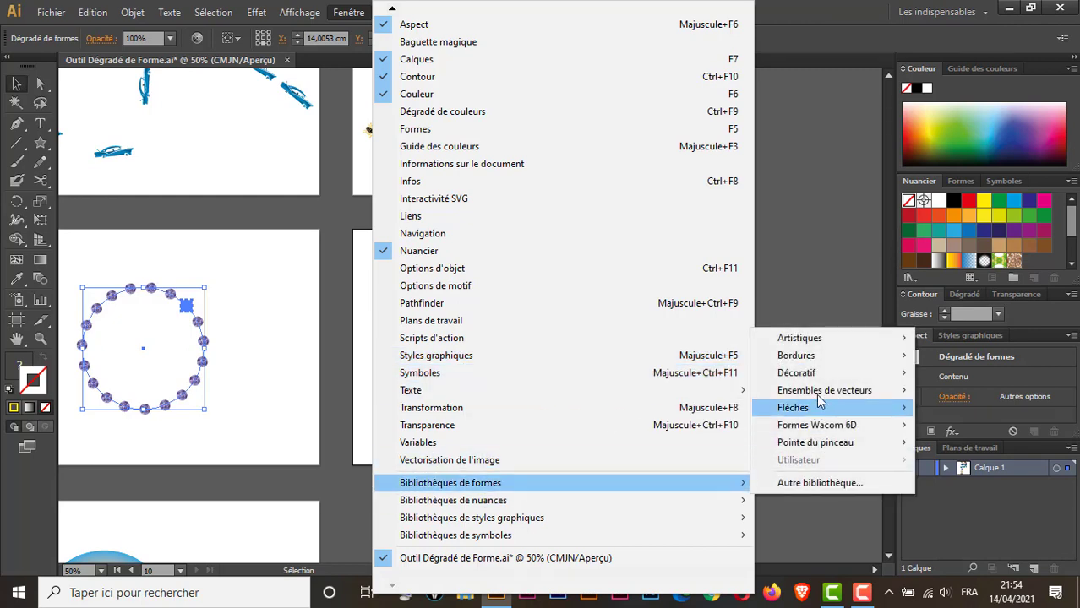
mouse_move(814, 375)
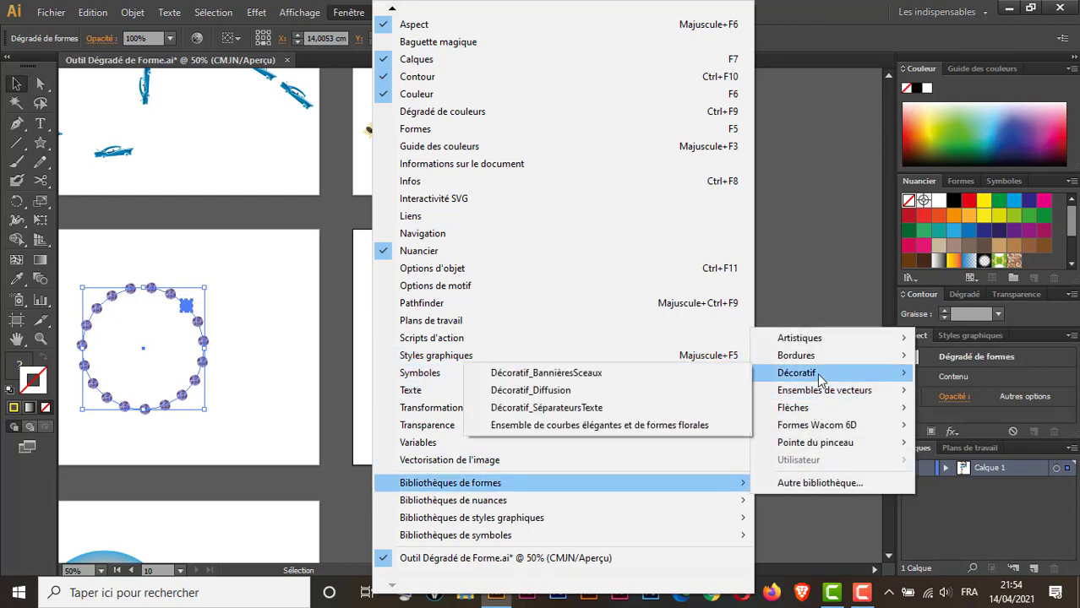
left_click(608, 392)
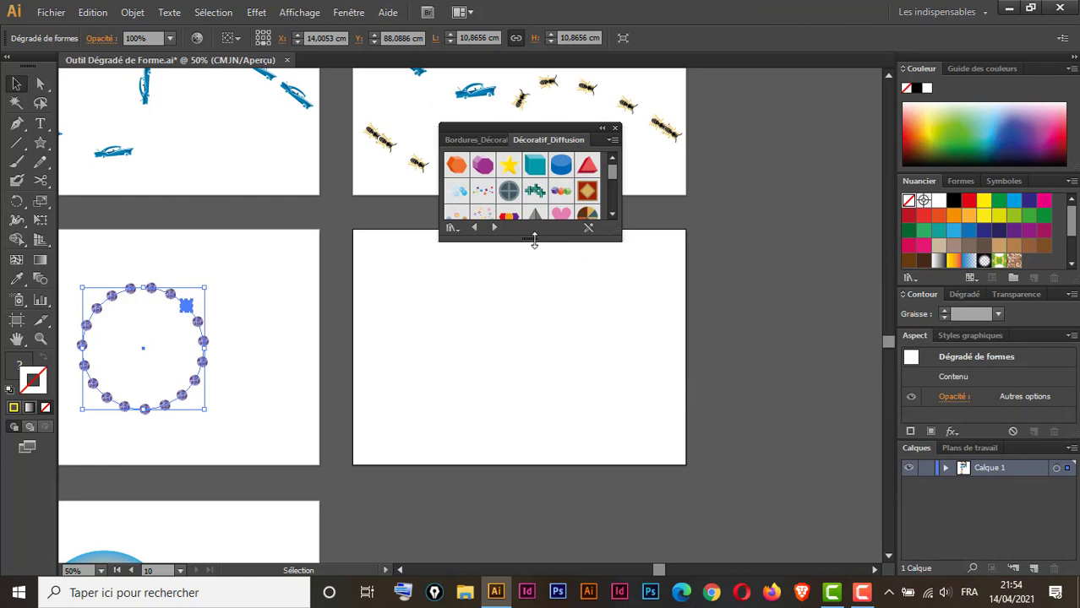
Step: Place the purple gem border artwork from the Bordures_Décoratif library on the new artboard, close the library and enlarge the artwork
left_click_drag(534, 241, 532, 374)
left_click(495, 361)
left_click(494, 361)
left_click(494, 361)
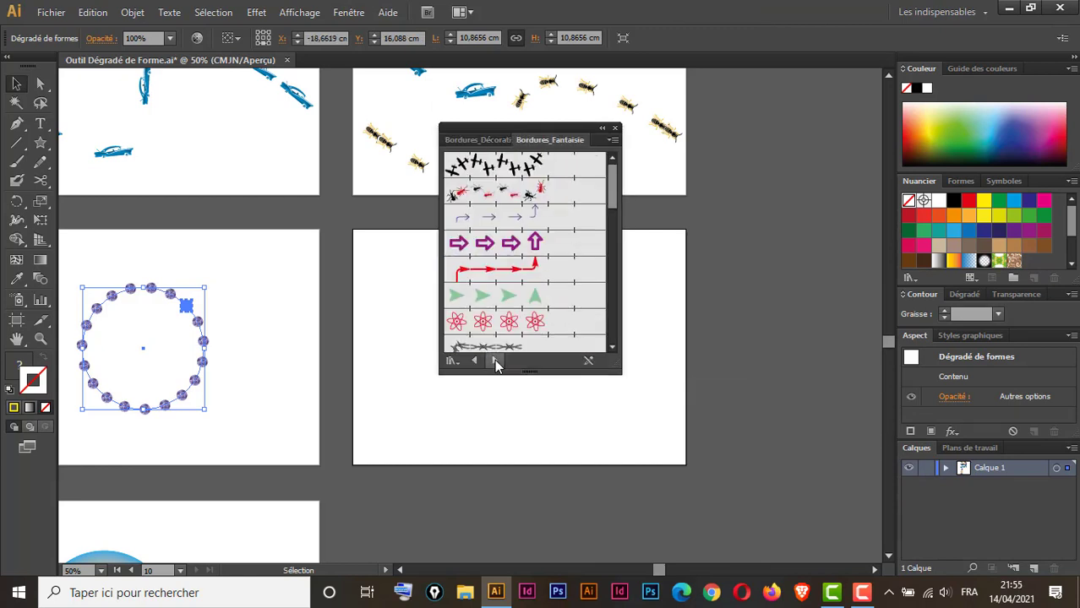
left_click(474, 361)
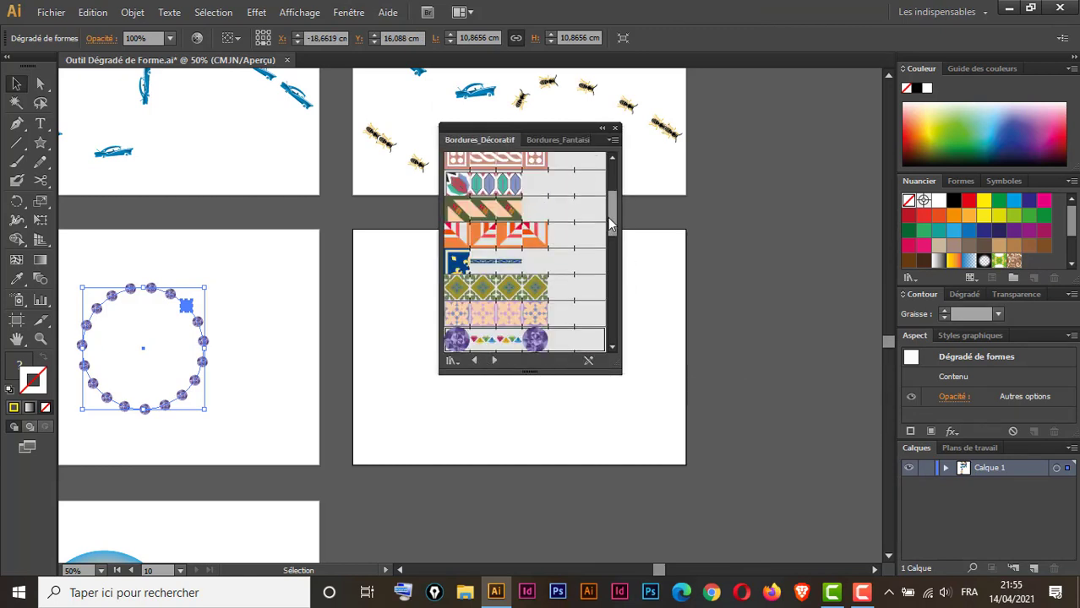
scroll(611, 224, "down", 3)
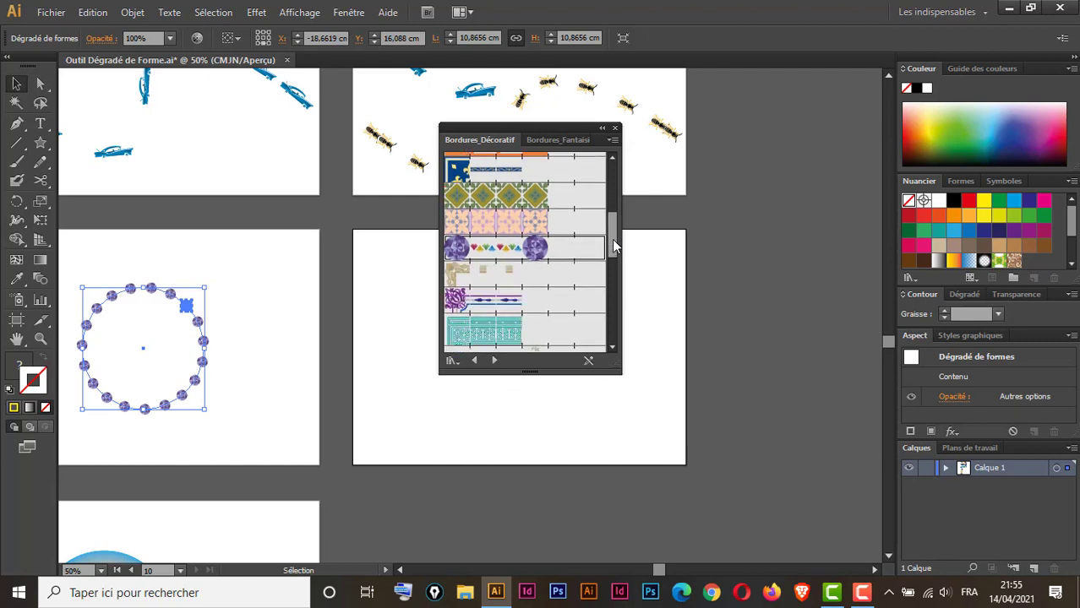
left_click(614, 128)
left_click(619, 397)
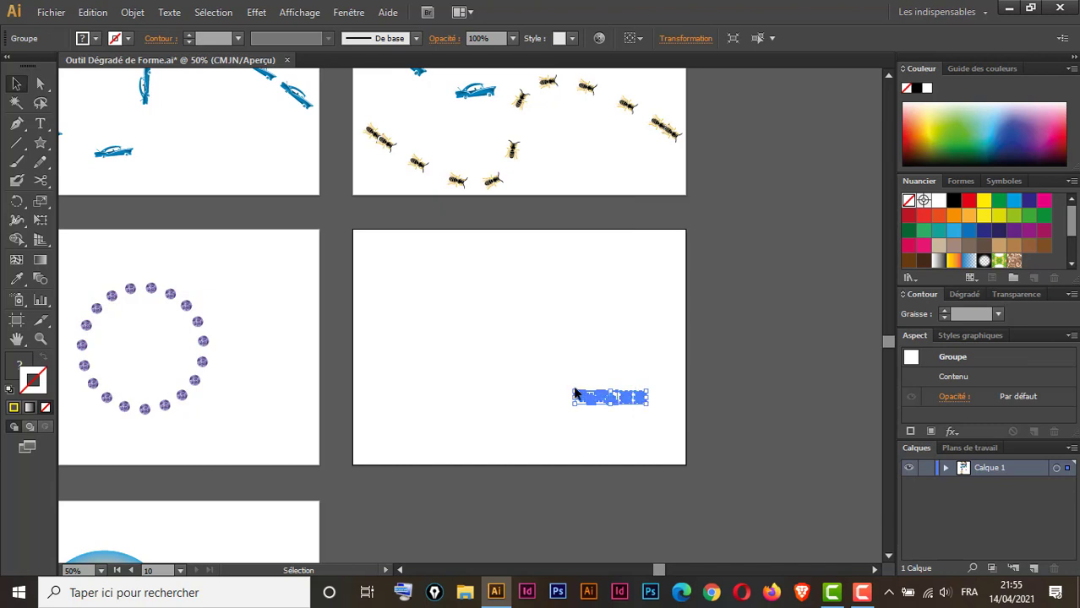
left_click_drag(572, 392, 504, 378)
left_click(614, 353)
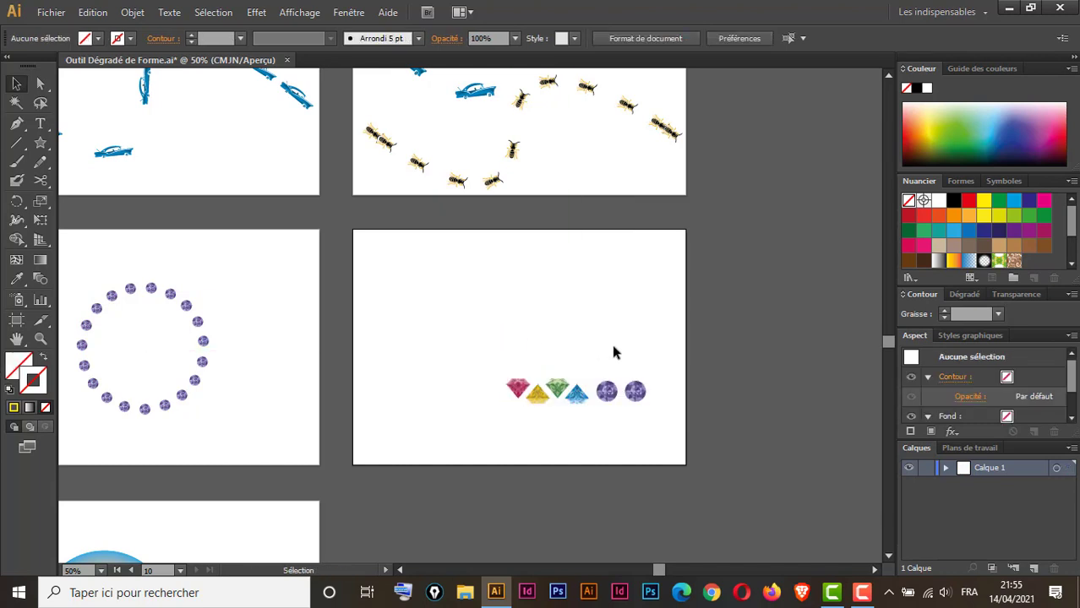
Step: Delete the four coloured gems from the placed artwork, keeping only the two round purple gems
left_click(39, 83)
left_click_drag(469, 305, 590, 447)
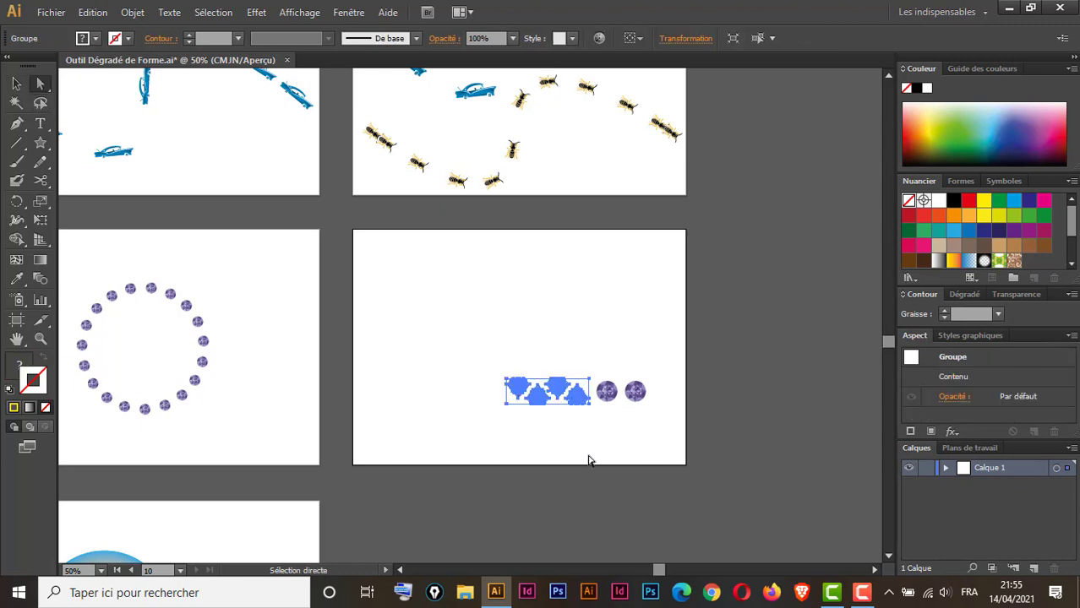
key("Delete")
Step: Cut and paste one round gem to separate it, and place both gems level at opposite ends near the artboard's upper edge
left_click_drag(568, 350, 621, 436)
key("v")
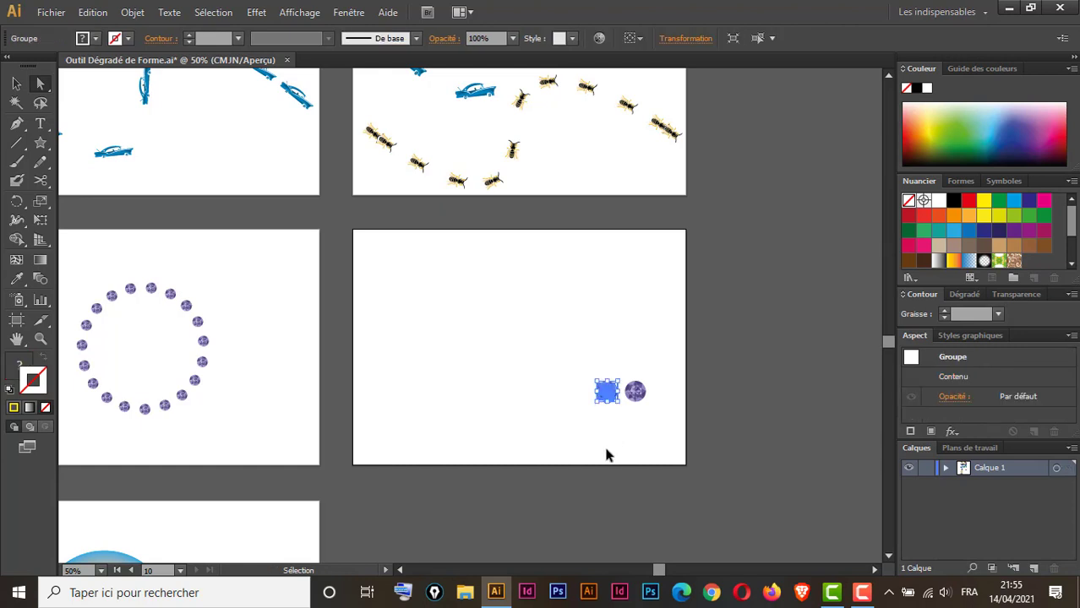
key("ctrl+x")
key("ctrl+v")
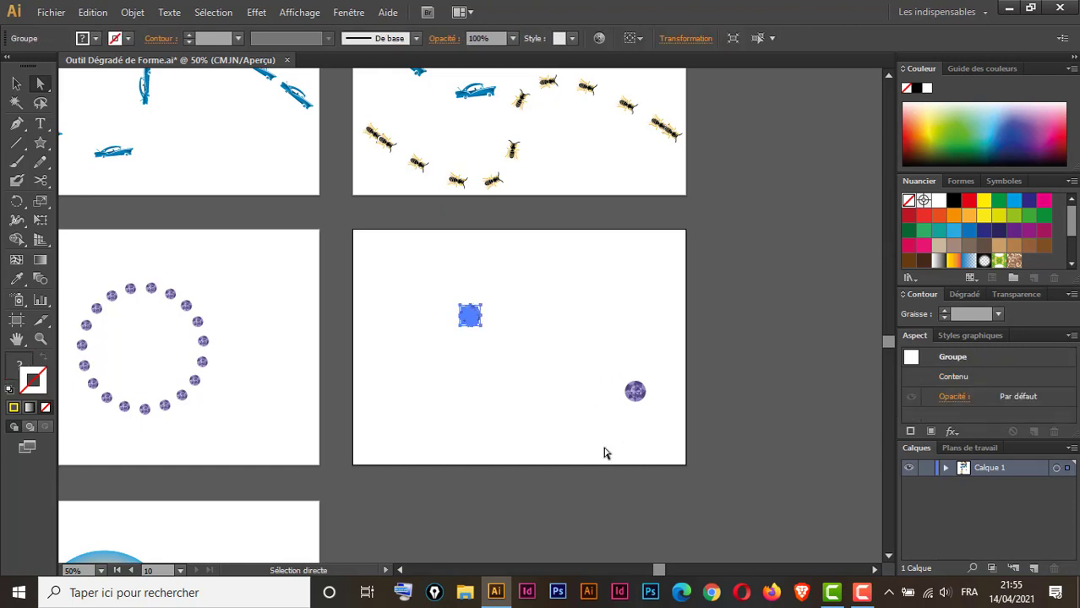
left_click(19, 83)
left_click_drag(639, 396, 663, 289)
left_click_drag(470, 314, 746, 322)
Step: Blend the two round purple gems into a horizontal row with the Blend tool and deselect it
left_click(39, 278)
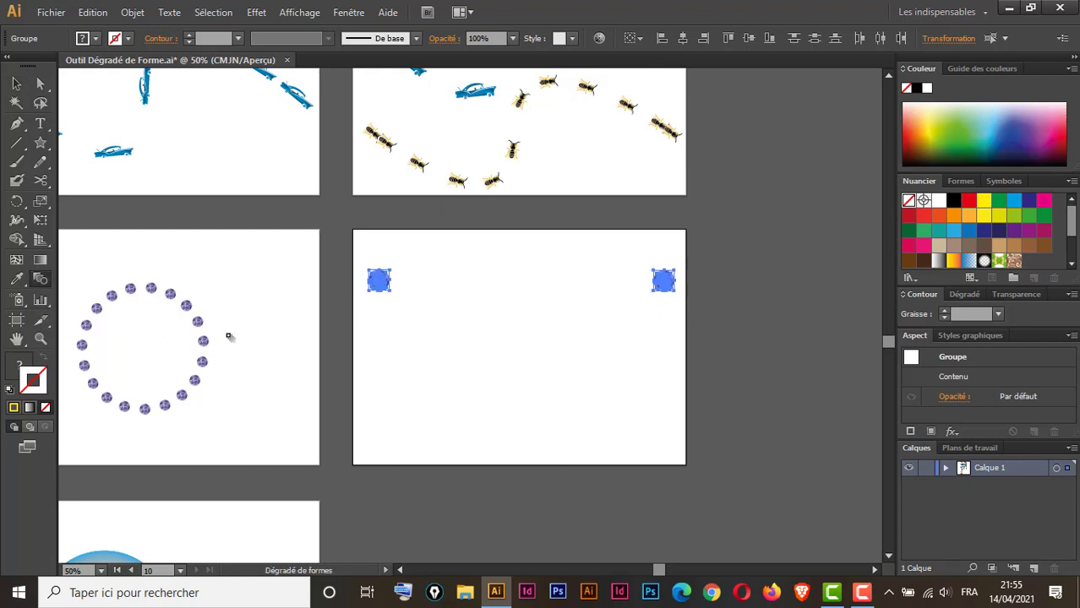
left_click(662, 284)
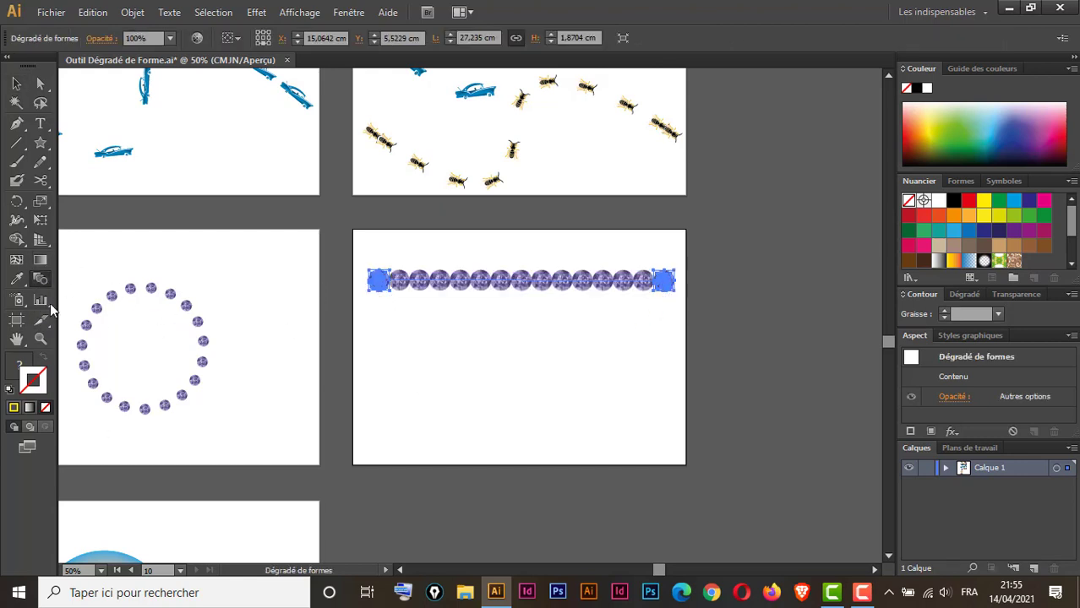
left_click(16, 83)
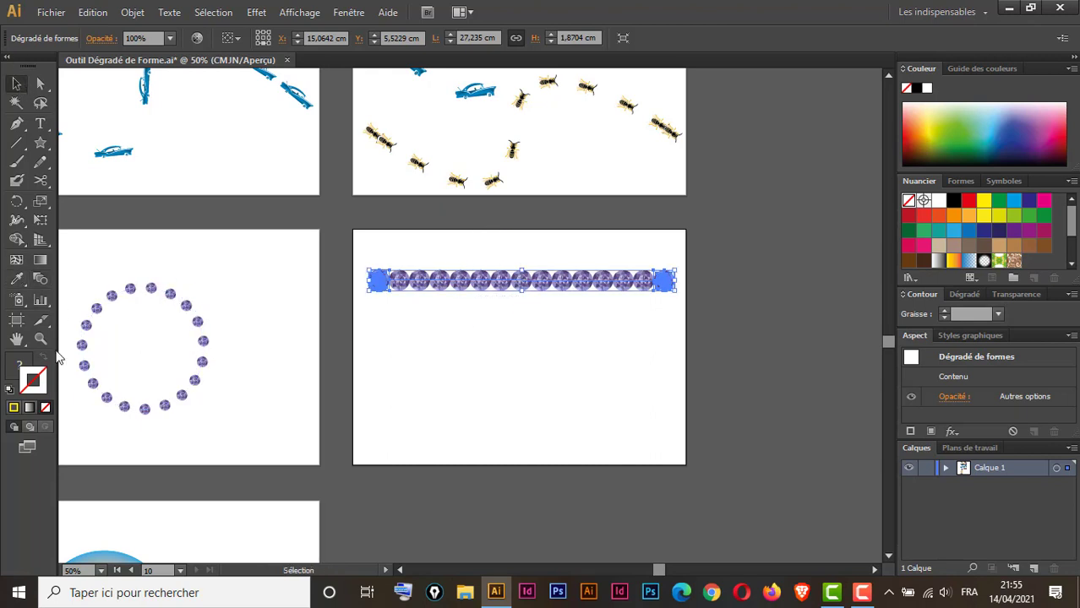
left_click(328, 365)
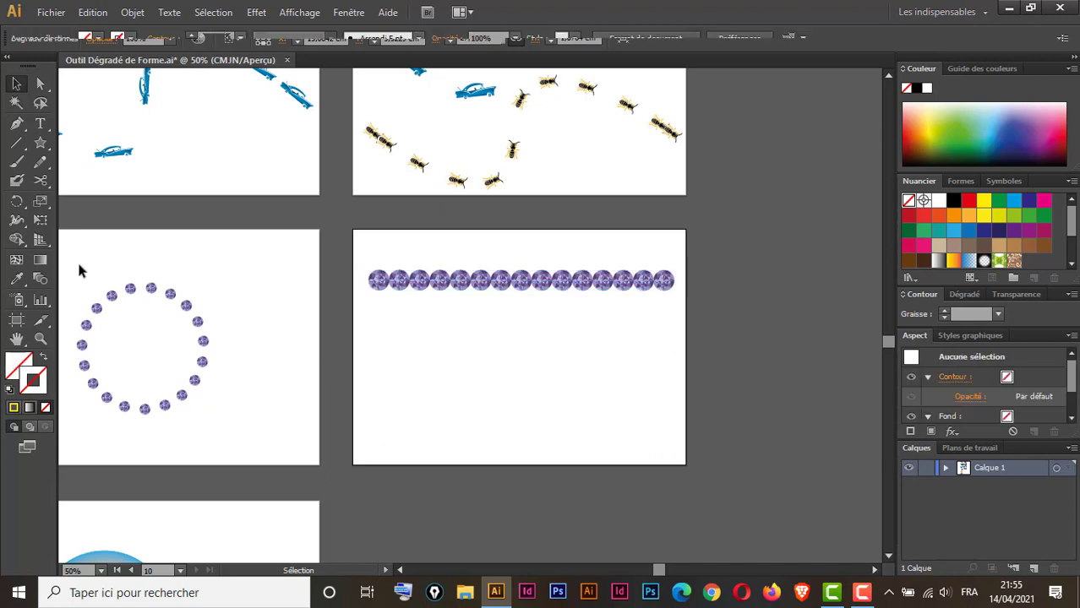
Step: Draw a circle without fill or stroke below the gem row using the Ellipse tool
left_click(41, 144)
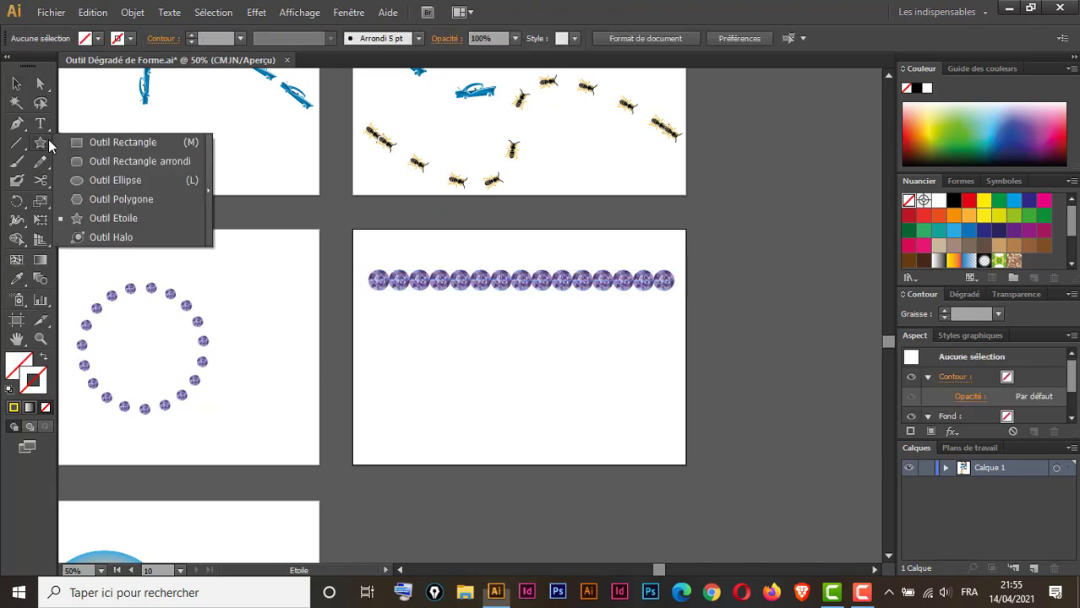
left_click(96, 182)
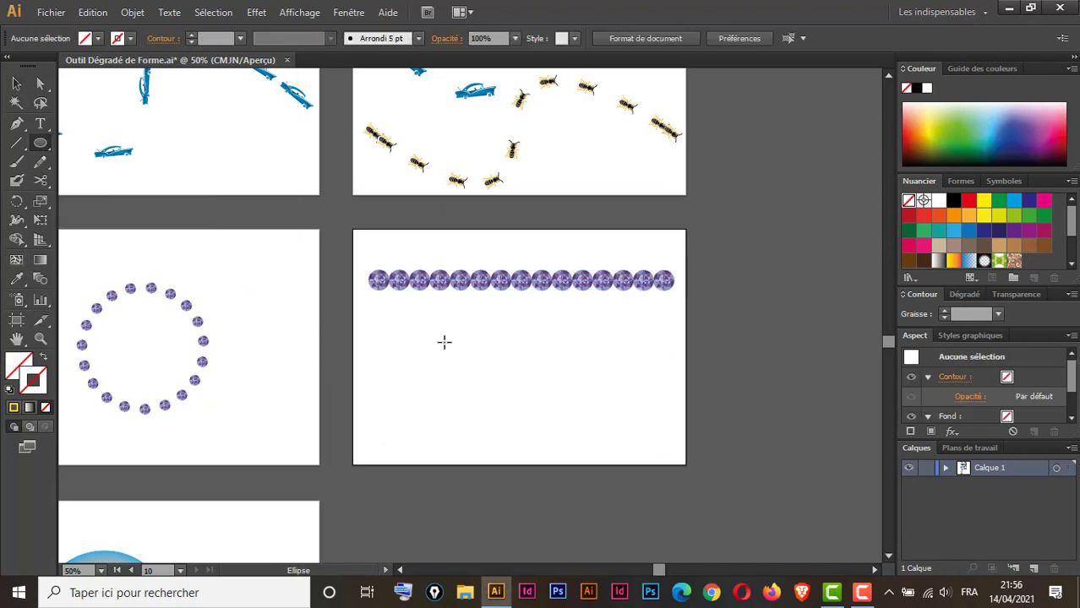
left_click_drag(457, 309, 571, 457)
left_click(16, 83)
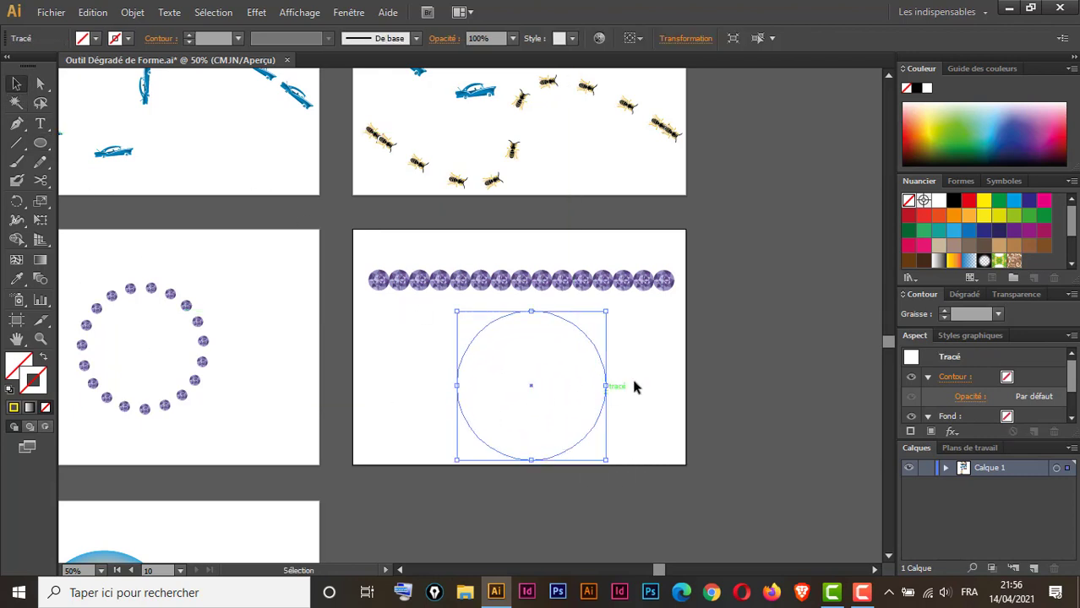
Step: Give the circle below the gem row a black stroke, shift it slightly up and left, and deselect it
left_click(123, 39)
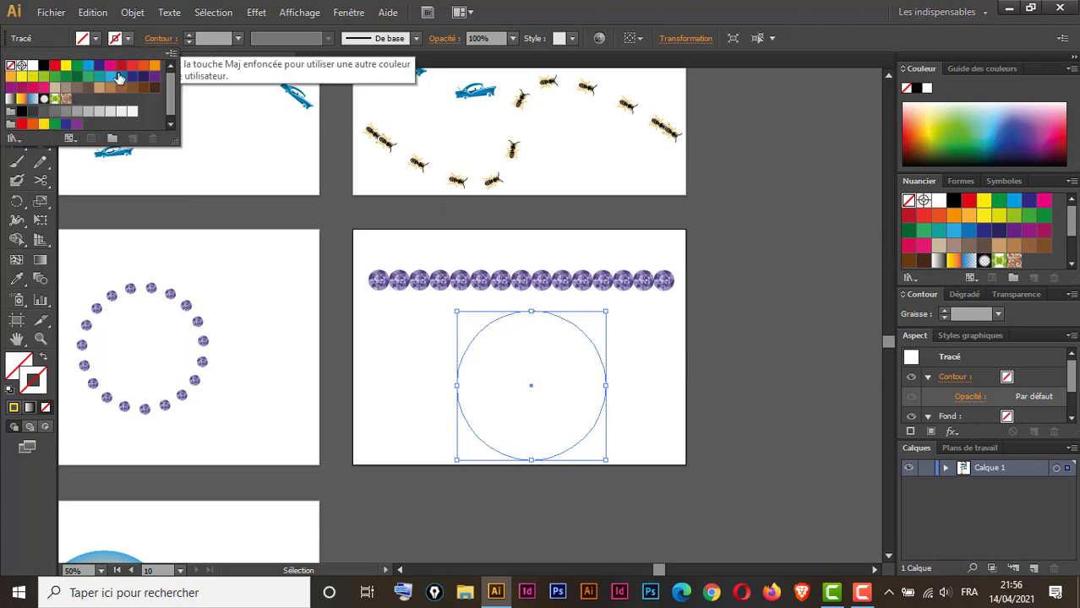
left_click(43, 65)
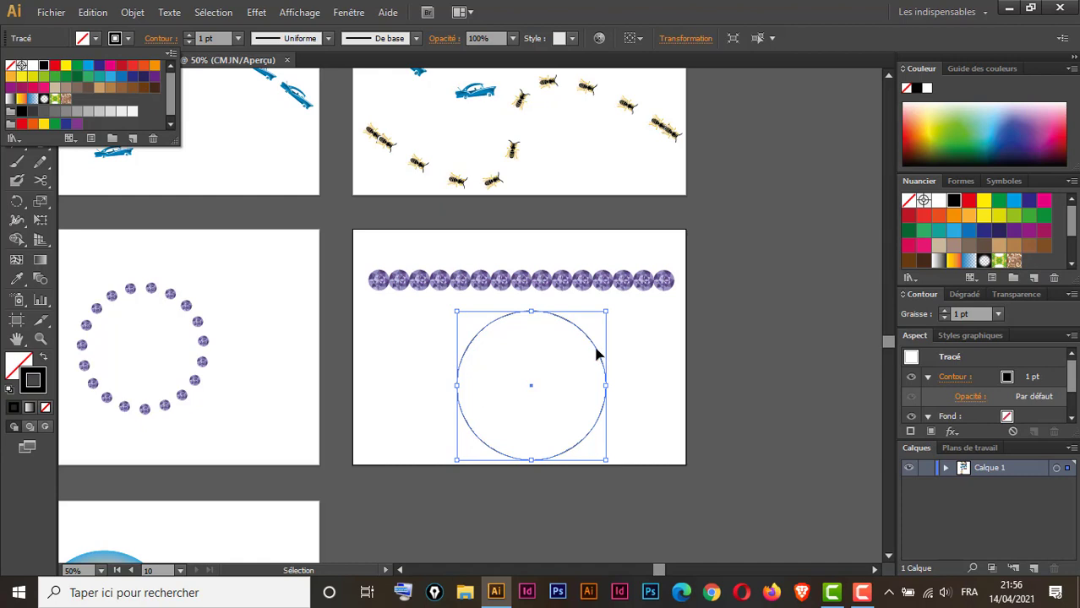
left_click(596, 348)
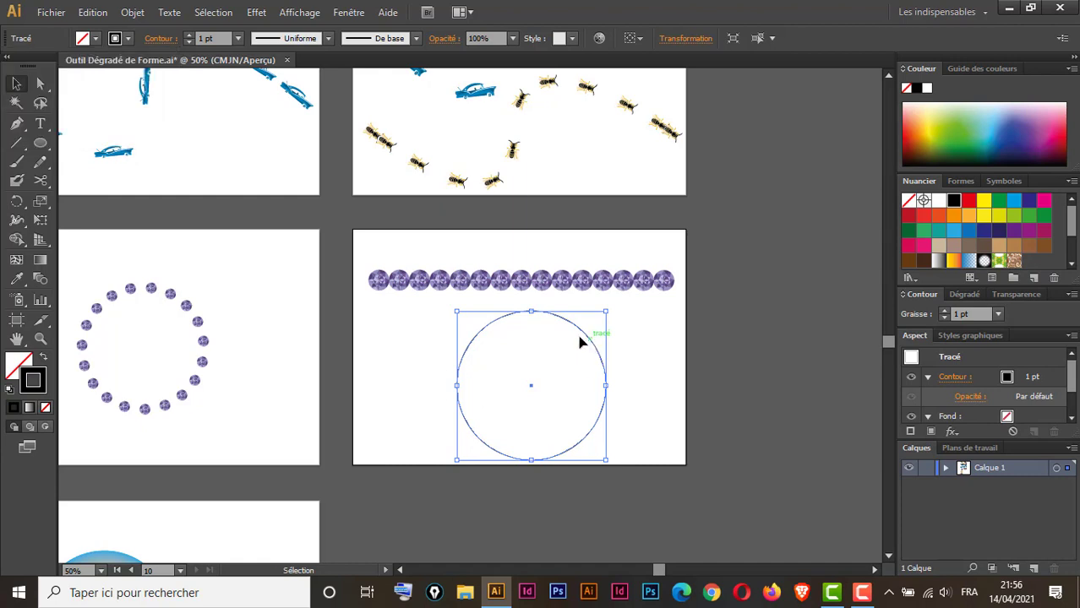
left_click_drag(579, 342, 561, 338)
left_click(635, 340)
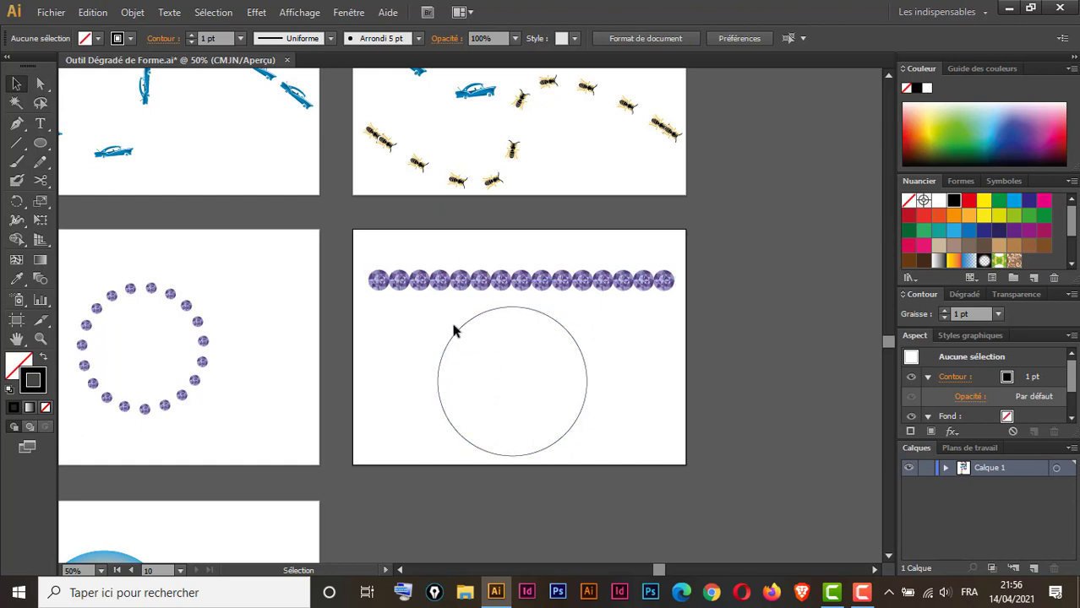
Step: Replace the gem blend's spine with the circle so the gems follow it, and deselect the result
left_click_drag(438, 238, 553, 358)
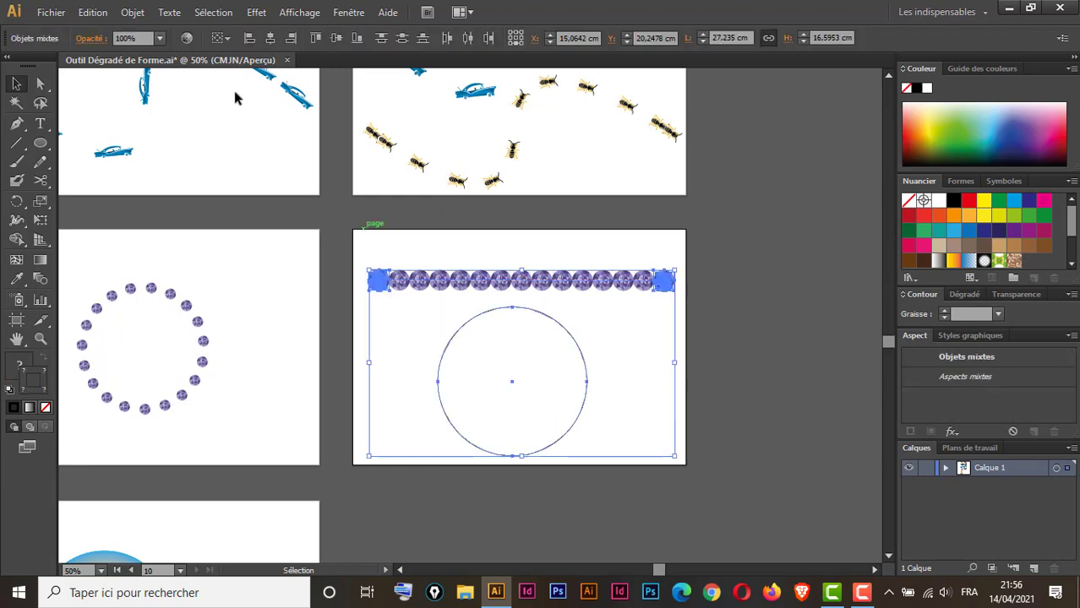
left_click(134, 14)
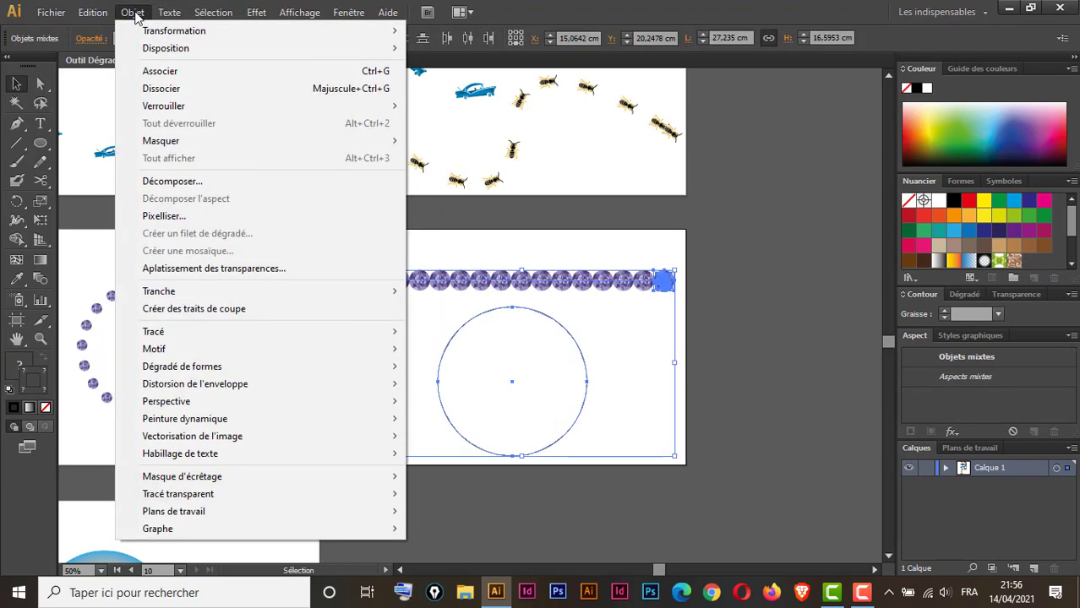
mouse_move(242, 371)
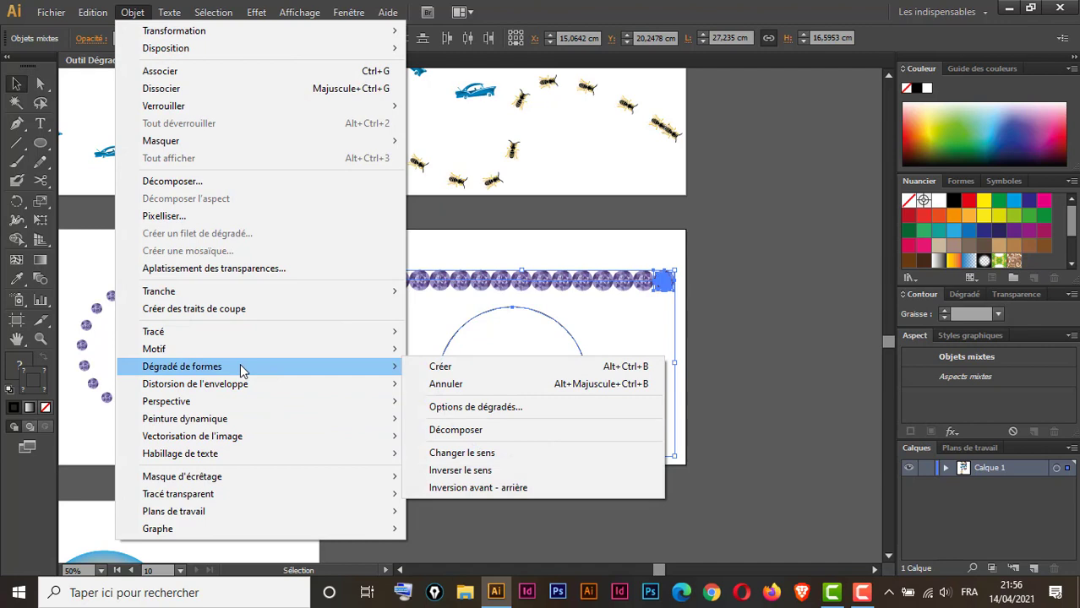
left_click(493, 454)
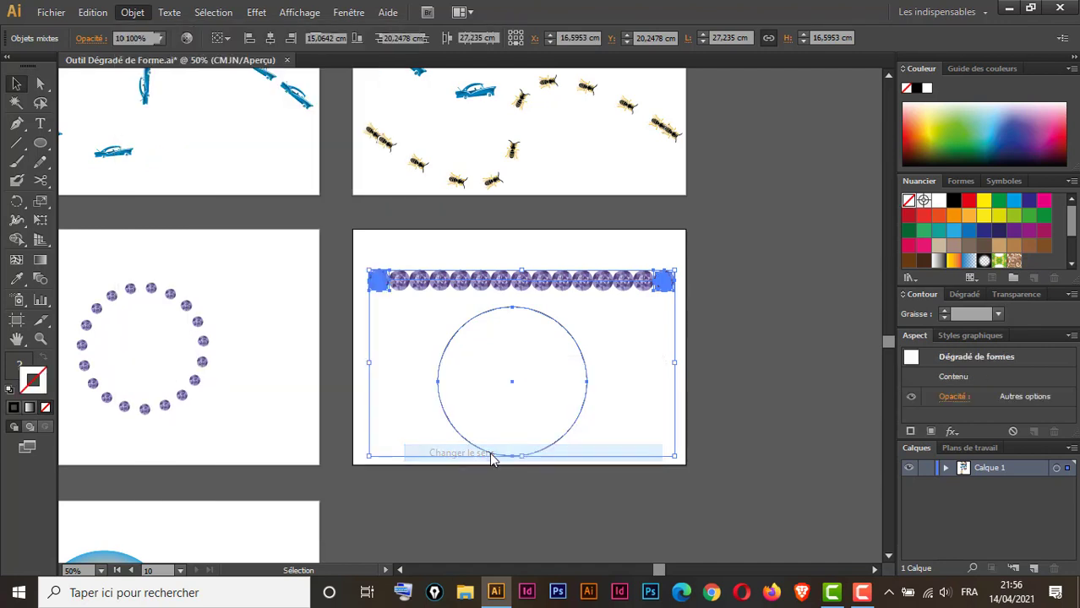
left_click(633, 296)
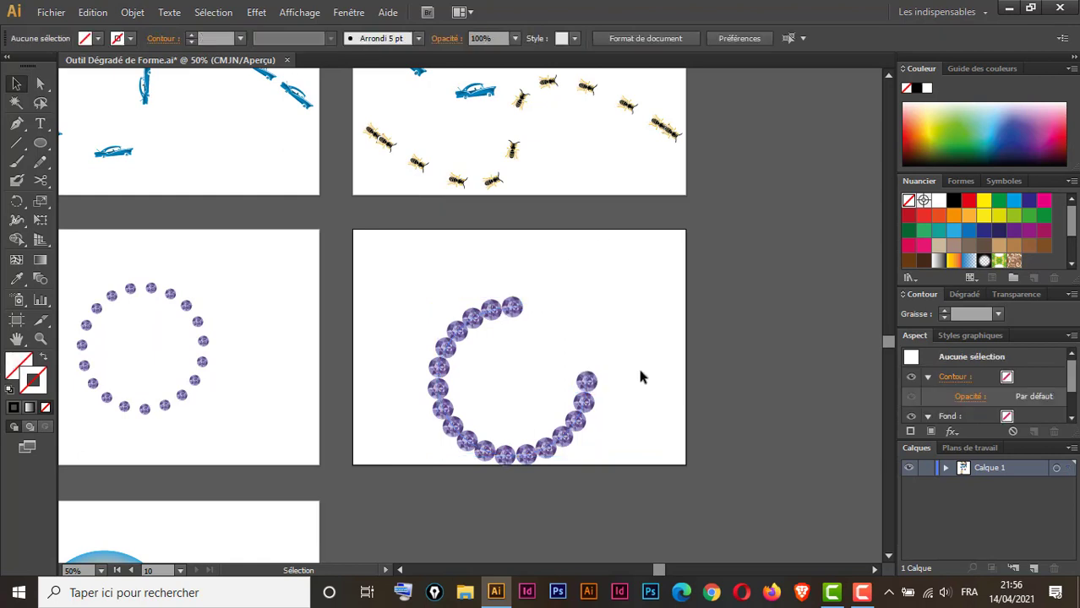
Step: Move the open gem ring up and left on its artboard so it fits inside, and deselect it
key("z")
left_click_drag(658, 280, 414, 502)
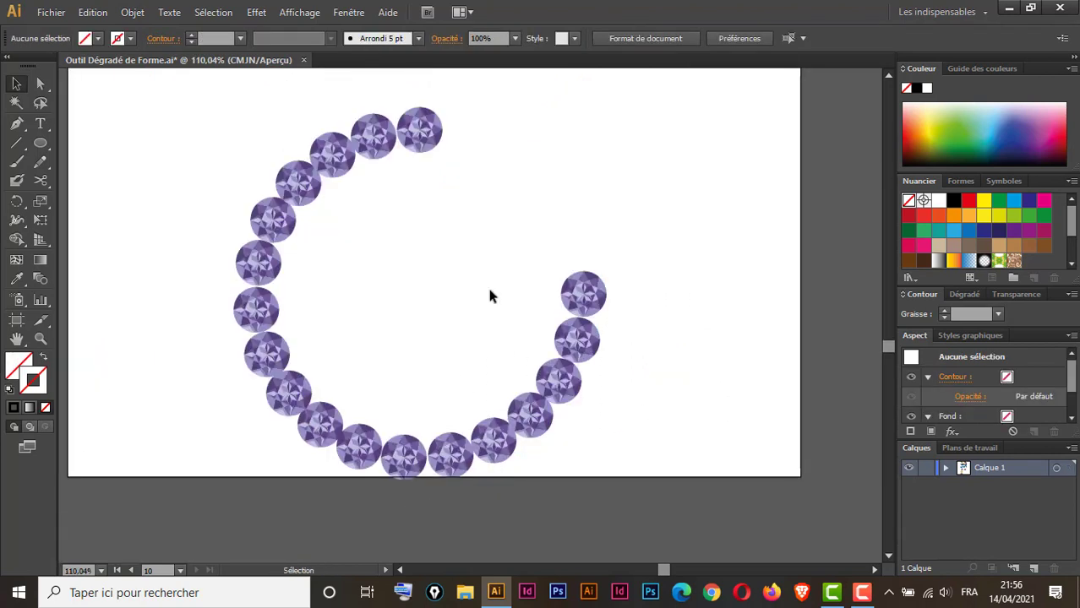
scroll(712, 313, "up", 5)
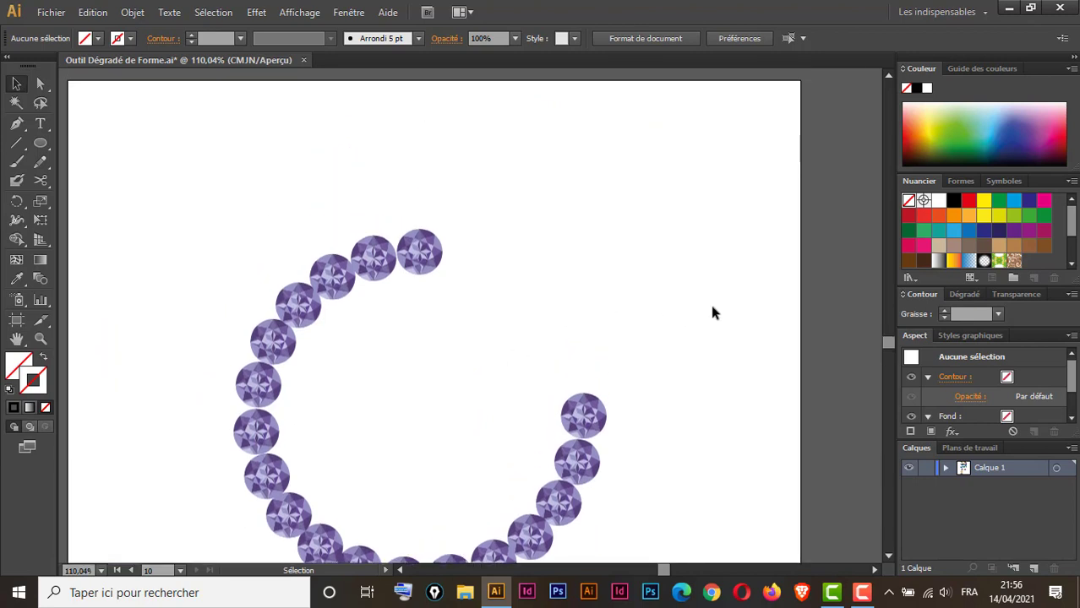
left_click_drag(373, 272, 333, 194)
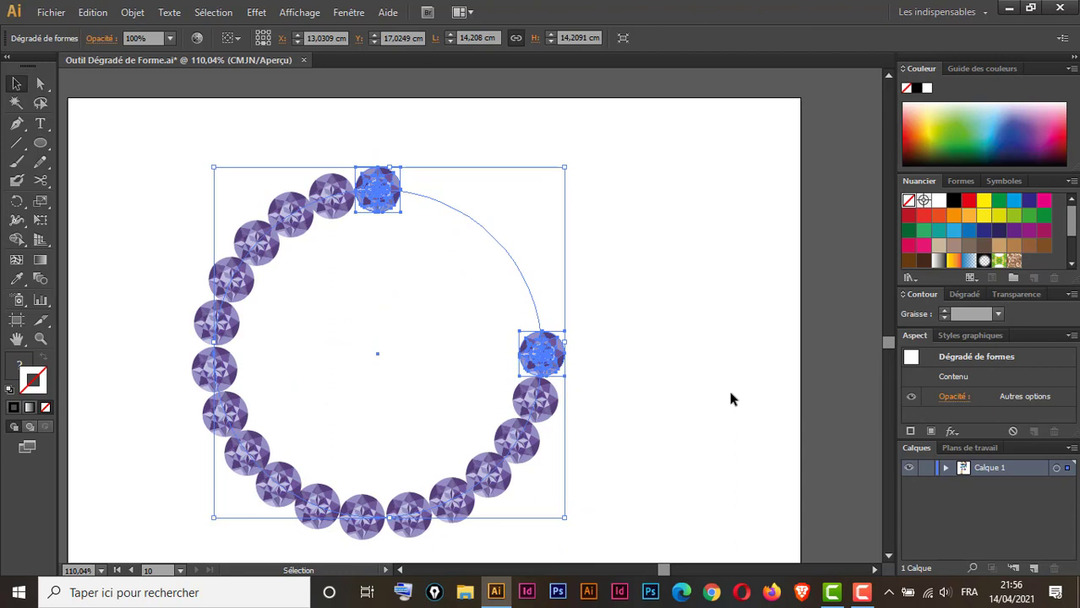
left_click(734, 306)
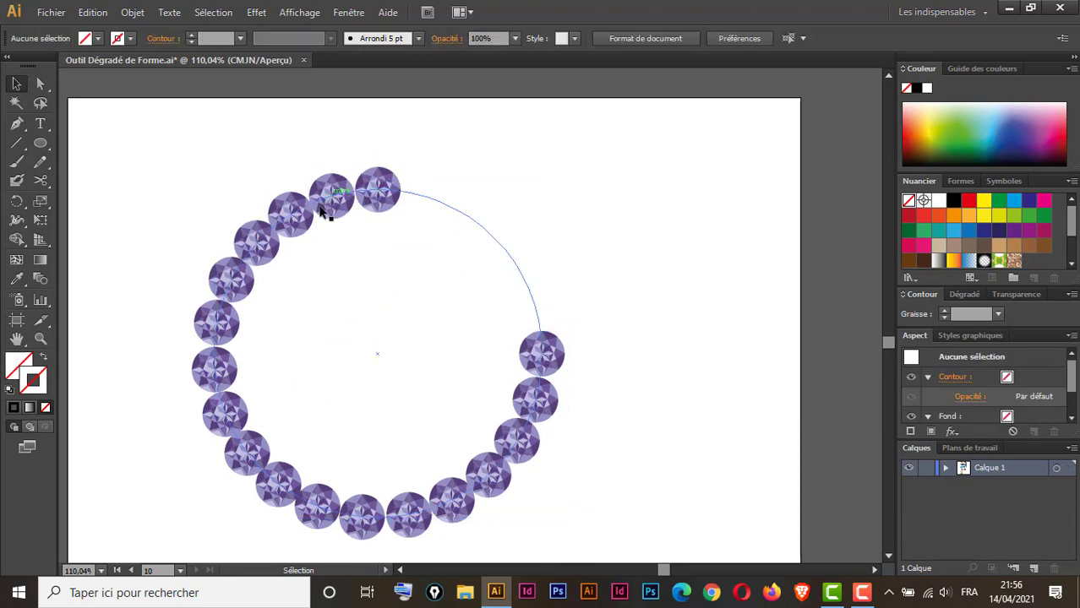
Step: Cut the ring's circular spine in the gap at its upper right with the Scissors tool to close the gem ring
left_click_drag(639, 218, 515, 346)
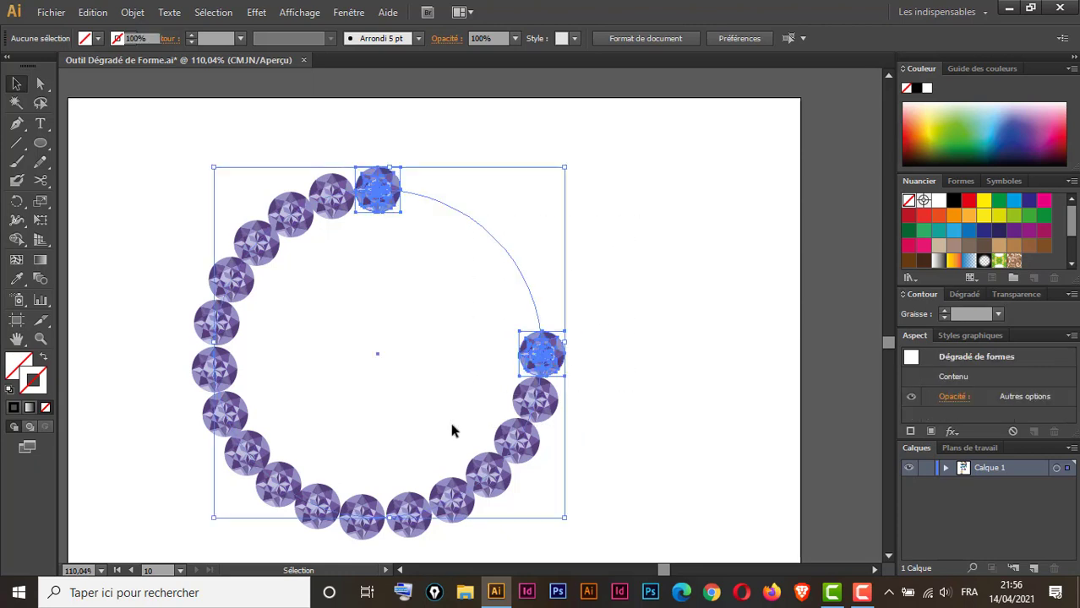
left_click(41, 183)
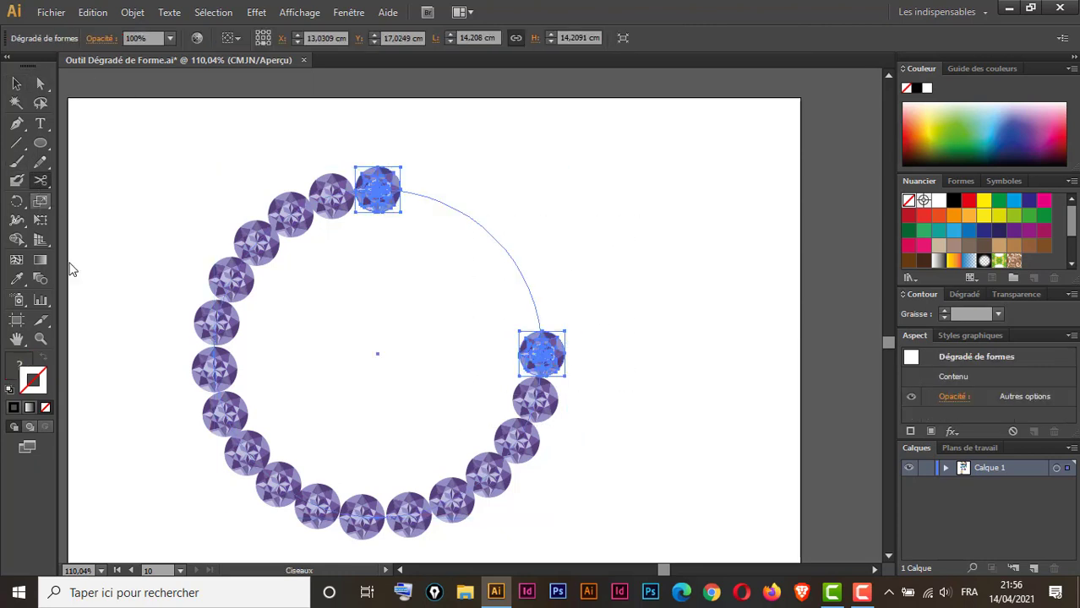
left_click(498, 243)
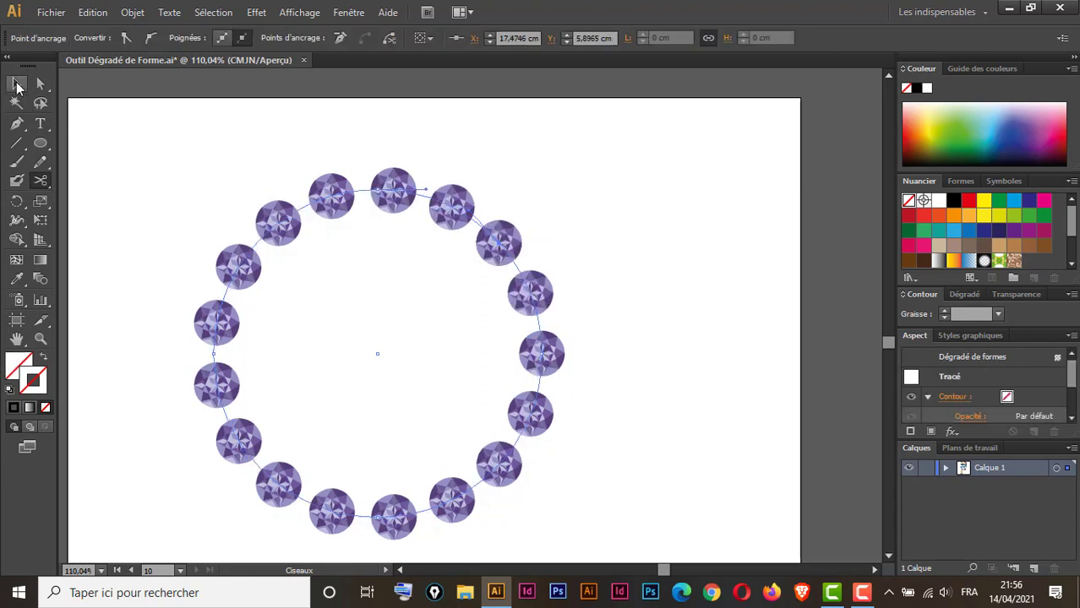
left_click(17, 86)
left_click(689, 213)
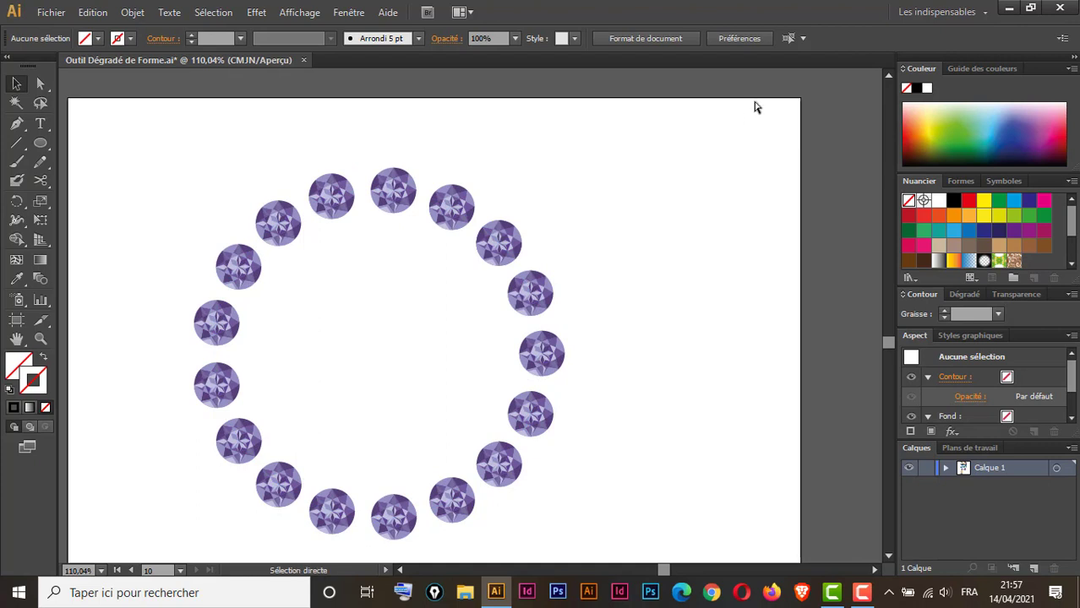
Step: Set the gem ring's blend spacing to specified steps (Etapes) with a value of 14, with preview on
key("ctrl+minus")
key("ctrl+minus")
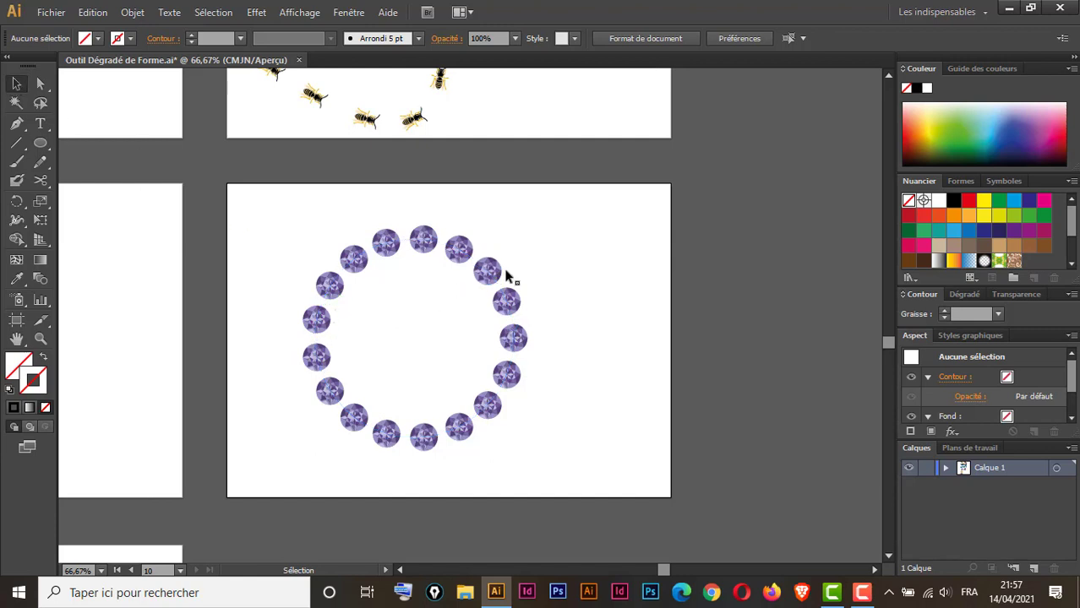
left_click_drag(574, 214, 424, 338)
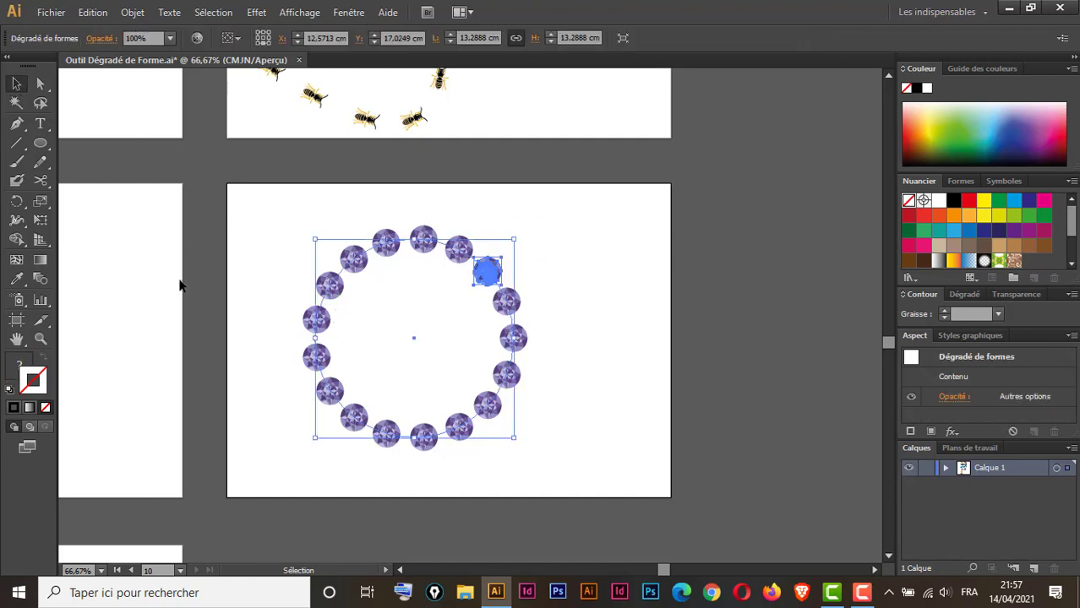
left_click(39, 281)
double_click(40, 282)
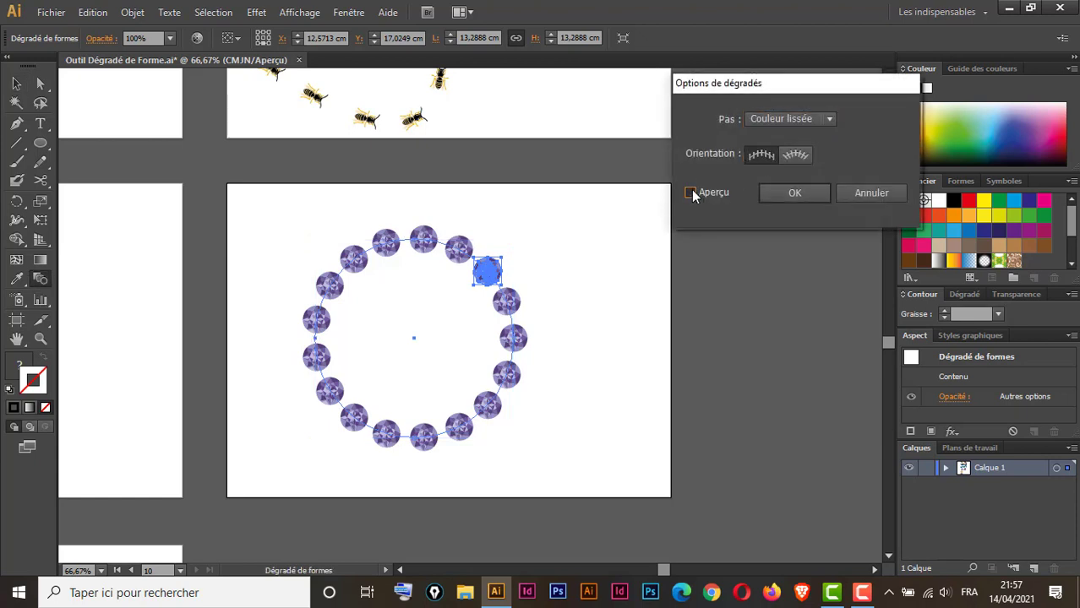
left_click(801, 122)
left_click(792, 154)
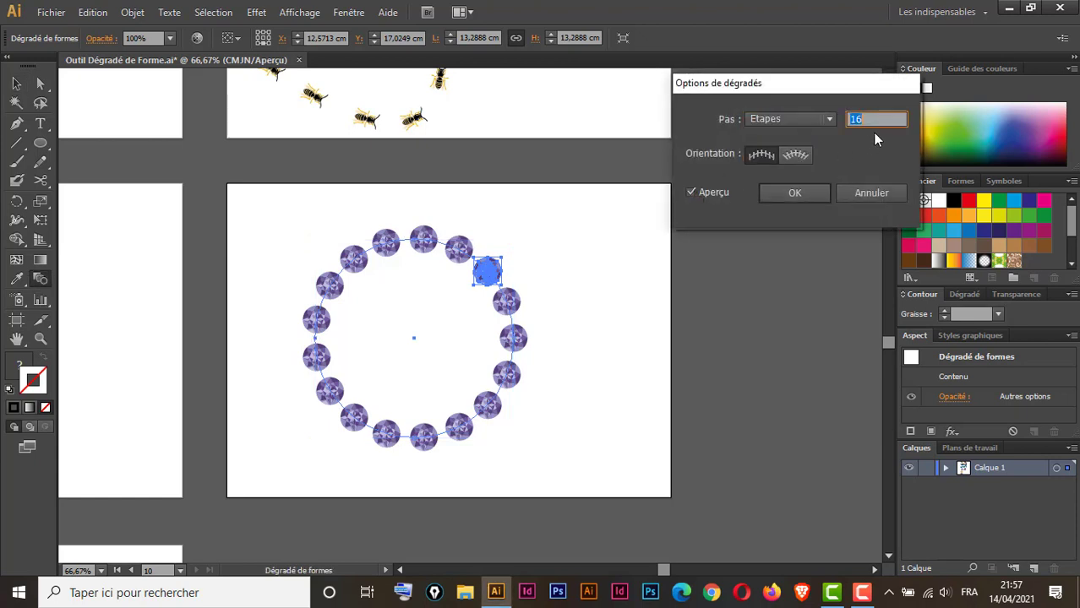
key("Down")
key("Down")
key("Down")
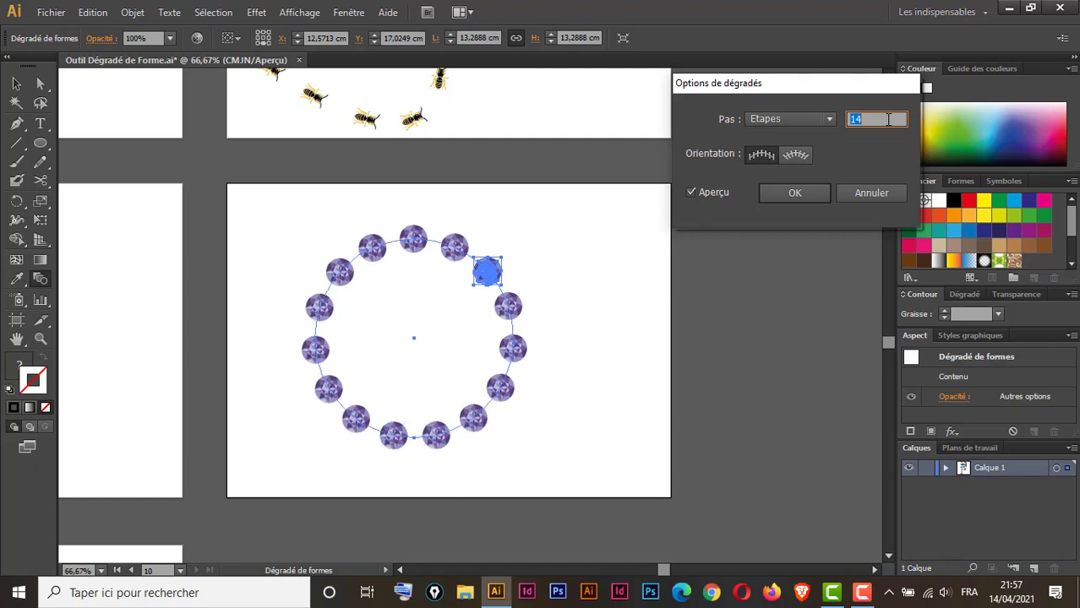
key("Up")
left_click(799, 191)
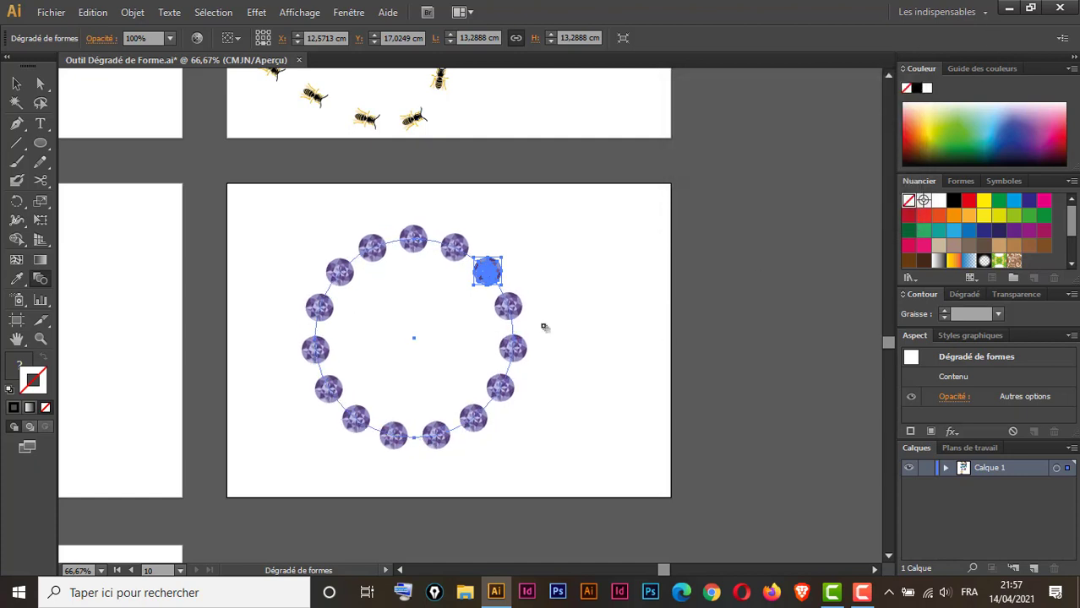
left_click(16, 82)
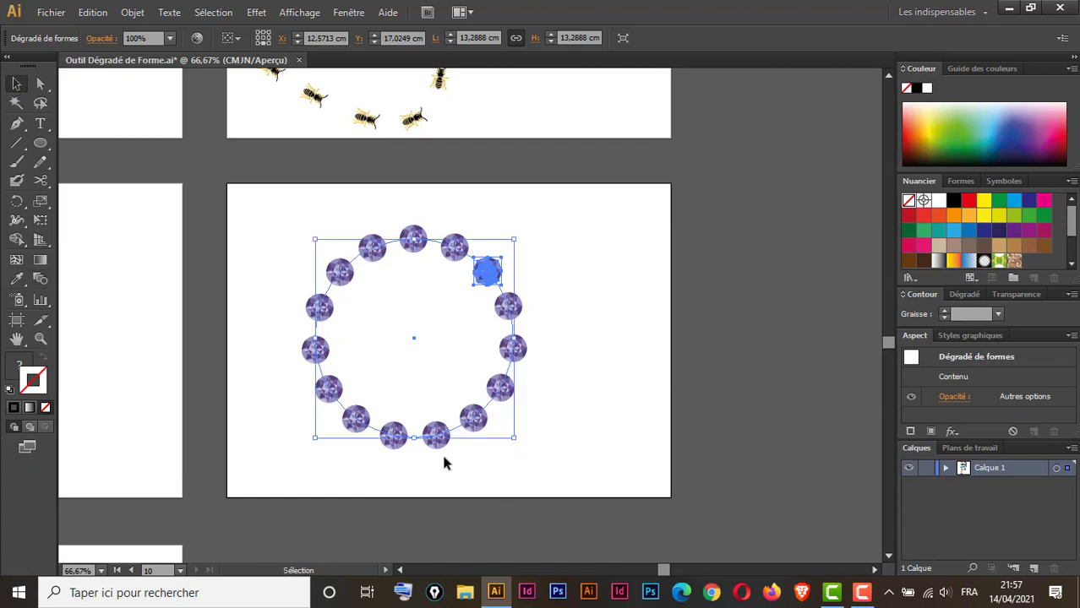
Step: Add a new artboard the same size as the gem ring's, aligned beside Plan de travail 5 and below the gem ring
key("ctrl+minus")
key("ctrl+minus")
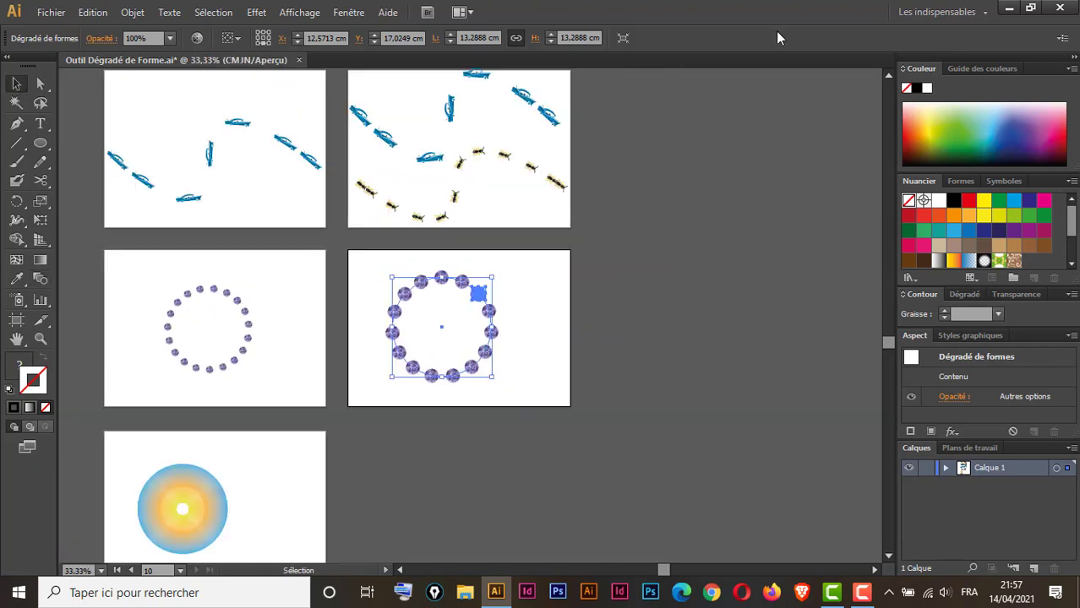
left_click_drag(470, 398, 500, 227)
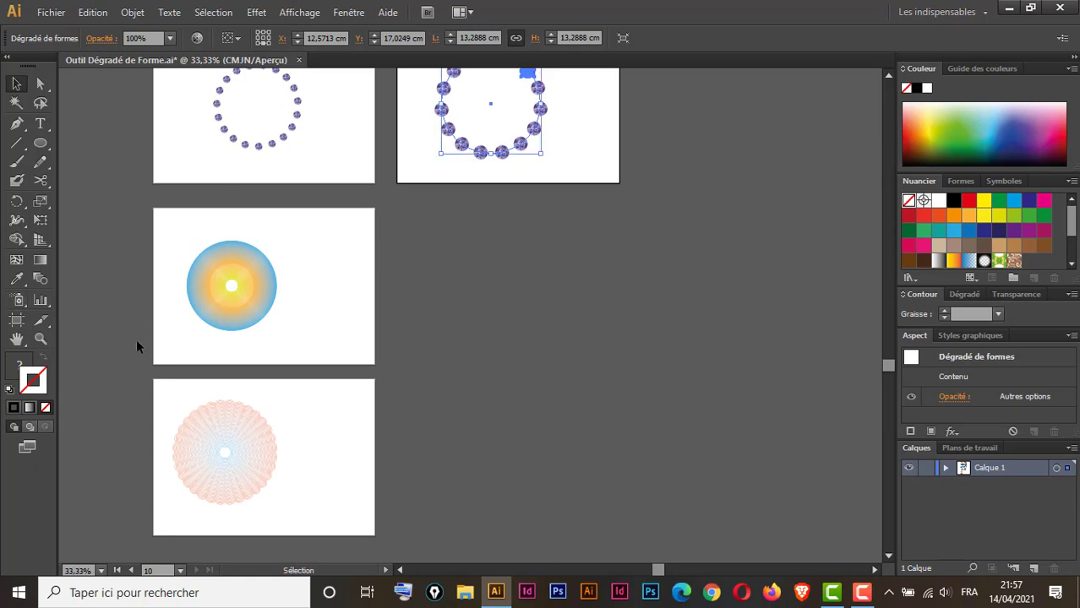
left_click(16, 322)
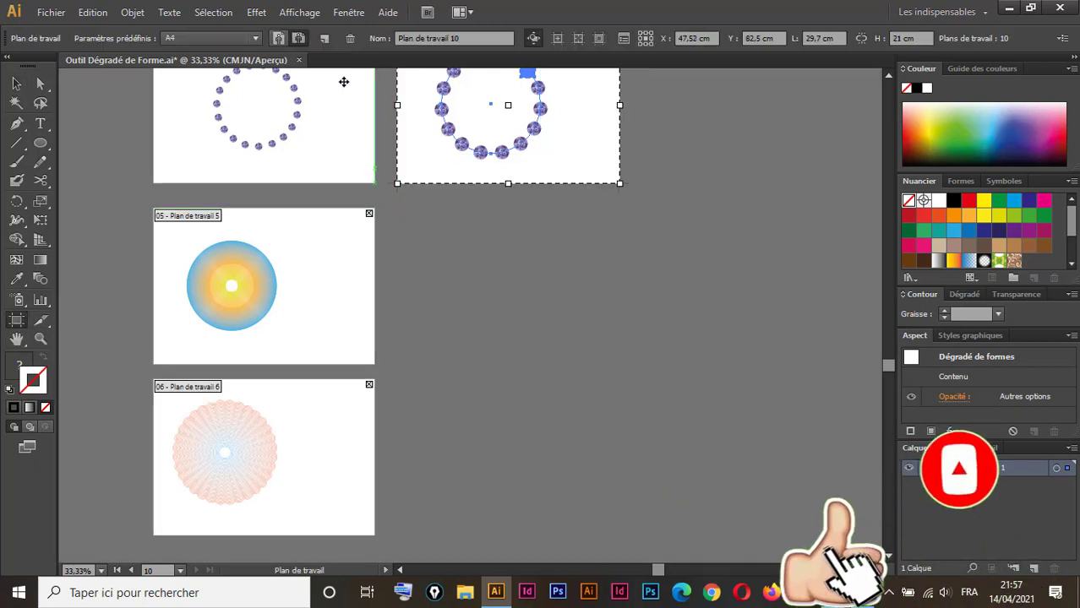
left_click(324, 38)
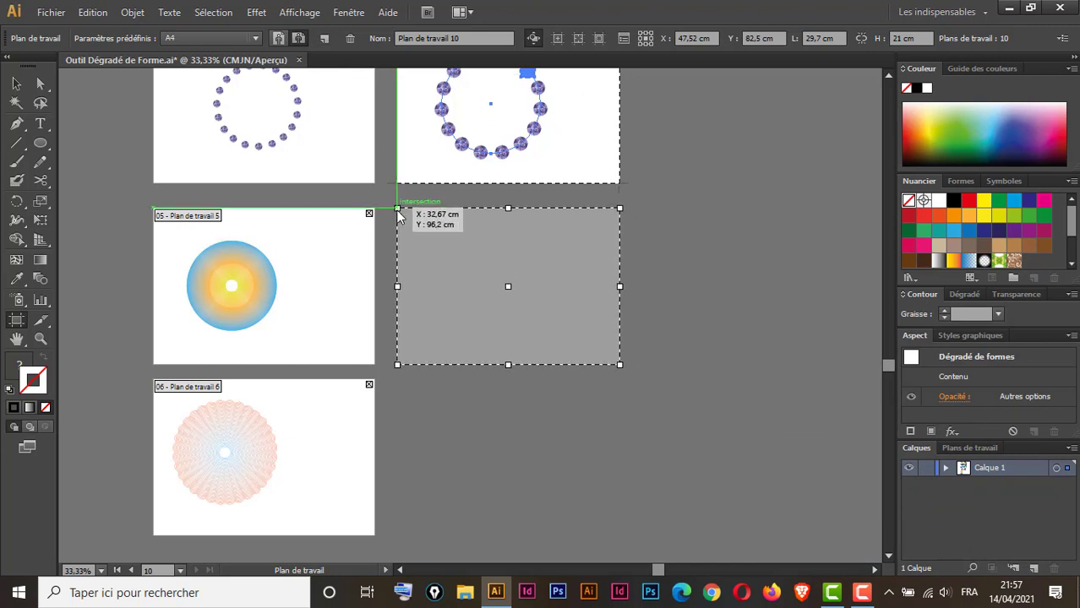
left_click(398, 216)
left_click(16, 84)
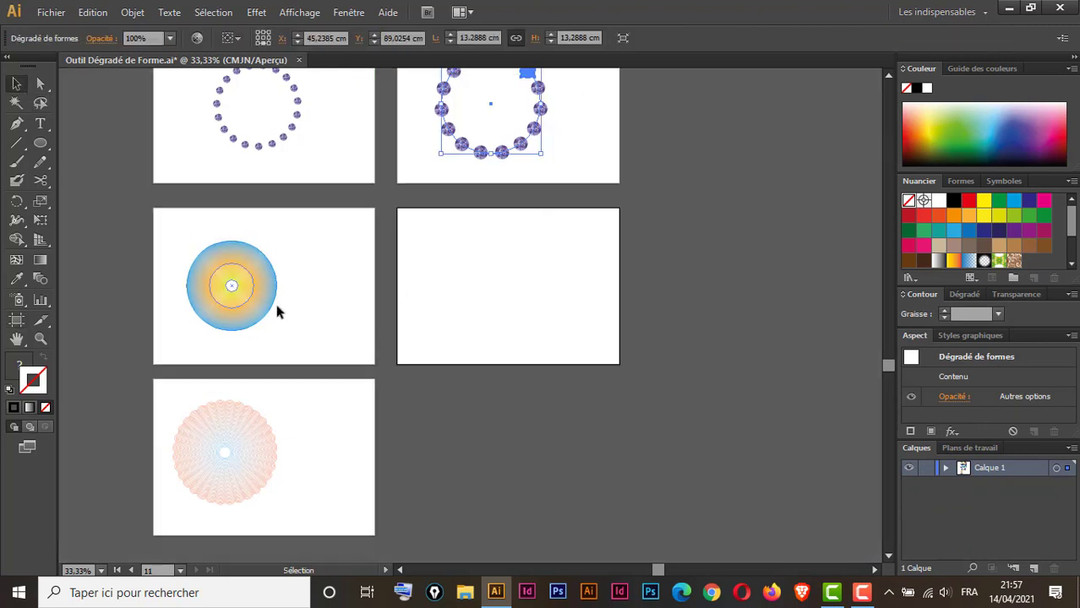
Step: Move the blue, orange and yellow circle blend to the right and slightly up on its artboard
left_click_drag(282, 228, 222, 333)
left_click_drag(249, 291, 325, 279)
key("ctrl+space")
left_click_drag(237, 181, 648, 435)
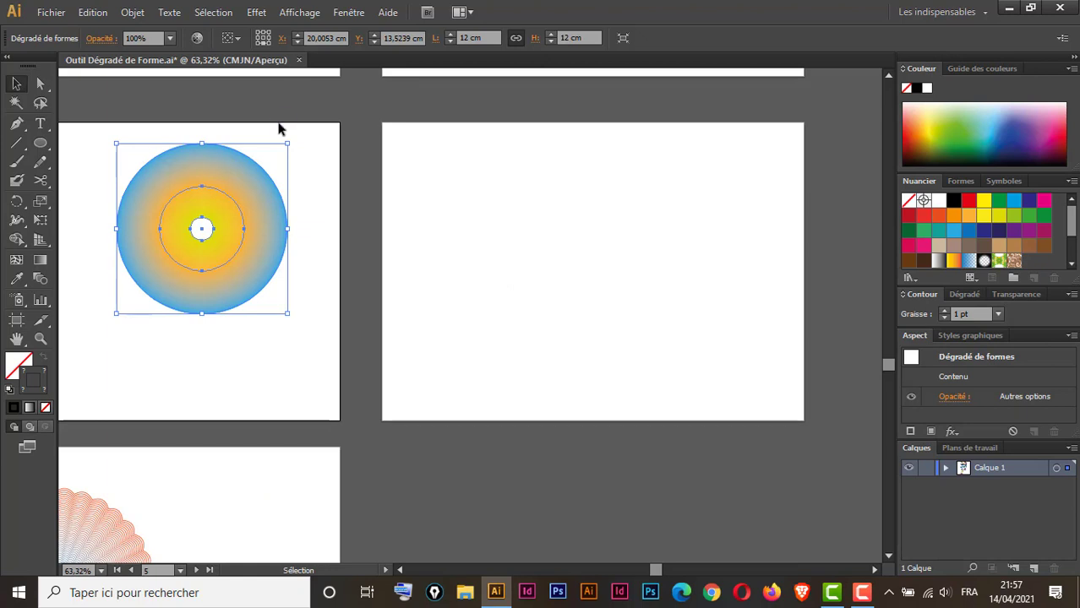
Step: Create a circle 12 cm wide and 12 cm high on the new empty artboard using the Ellipse tool
left_click(41, 145)
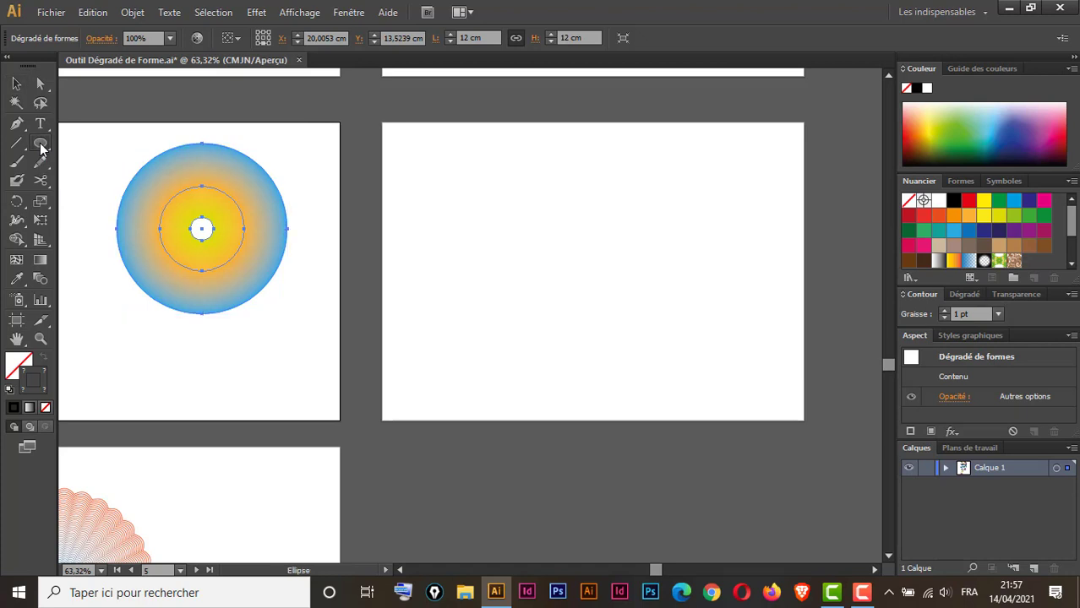
left_click(515, 257)
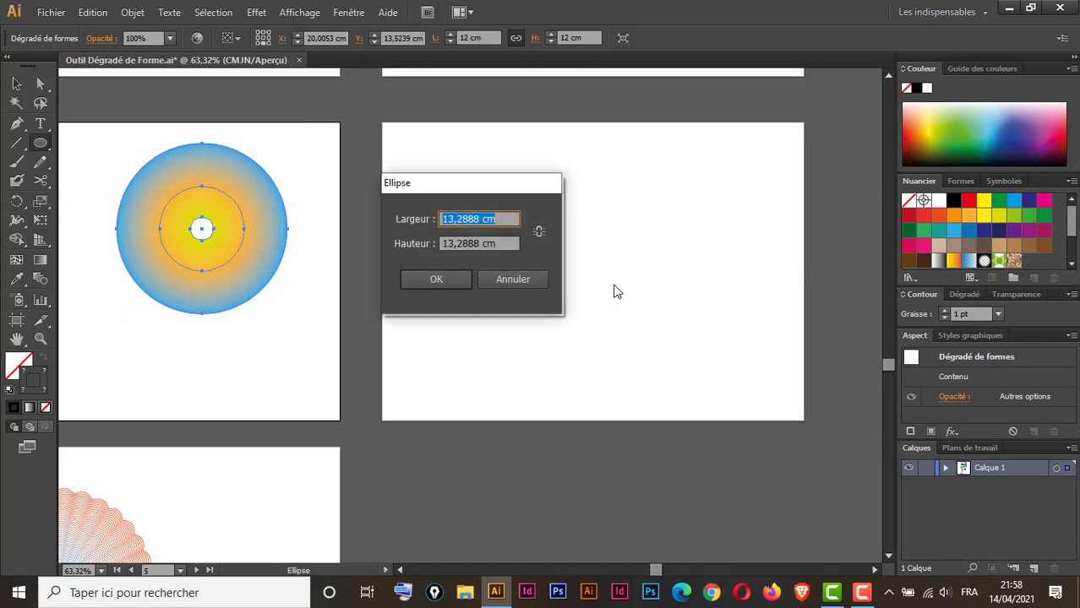
type("12")
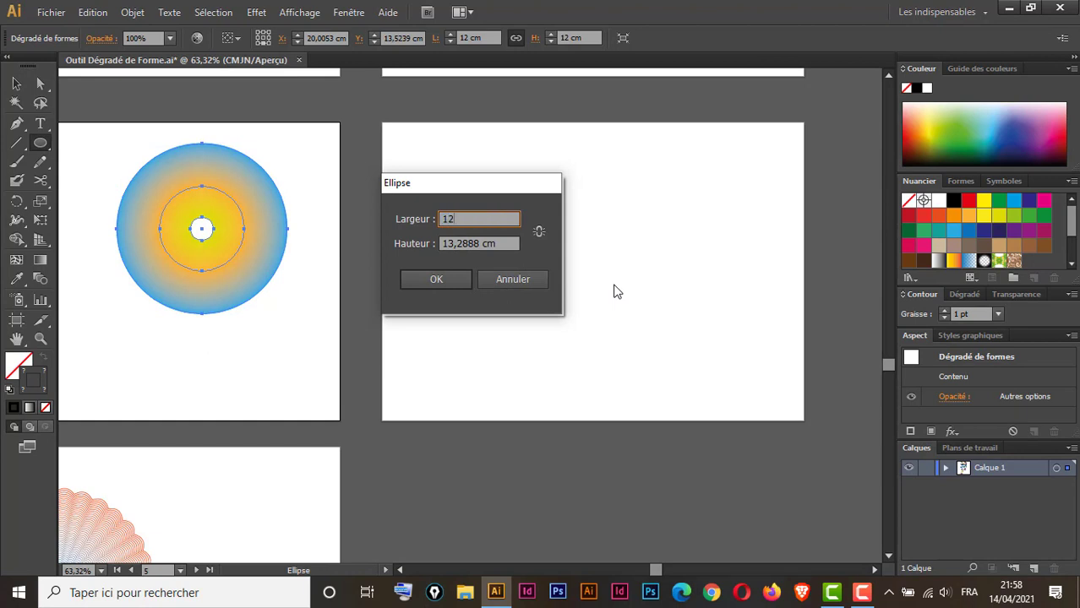
key("Tab")
type("12")
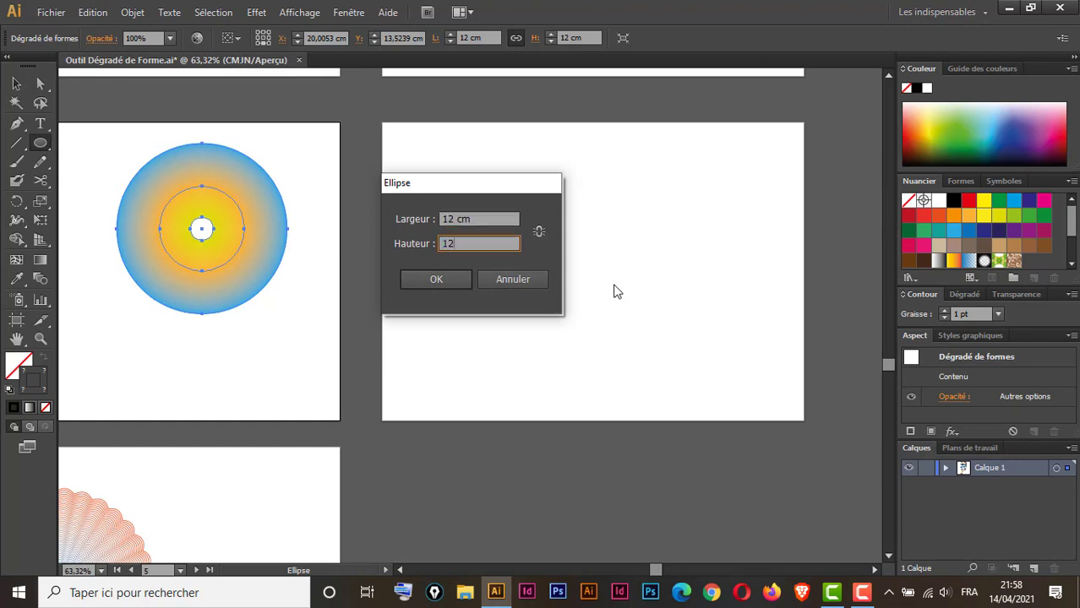
left_click(458, 283)
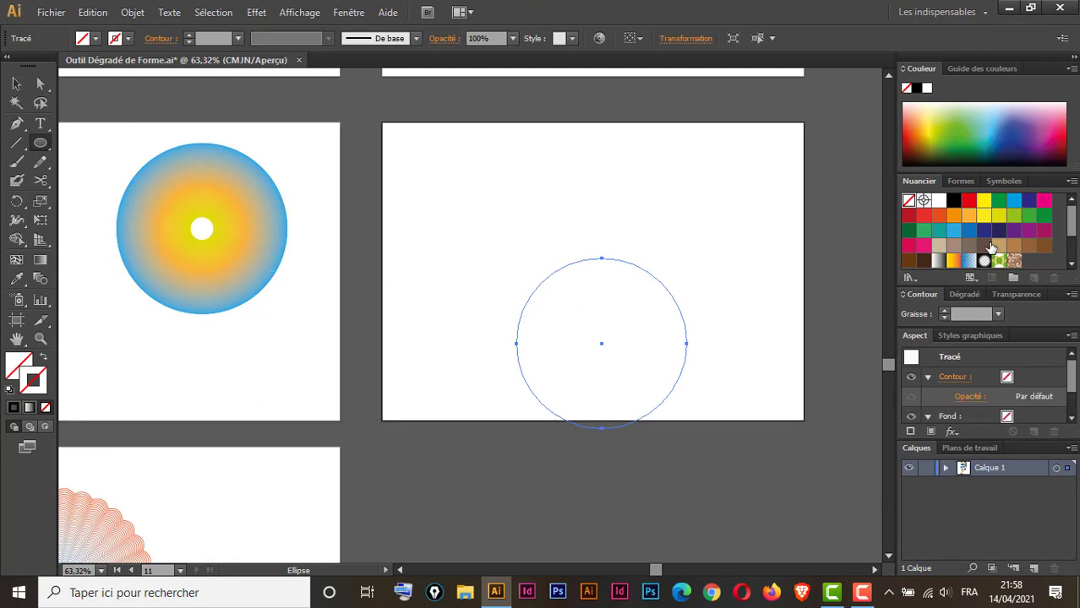
Step: Give the 12 cm circle a light blue stroke and move it up and to the left, fully inside its artboard
left_click(953, 230)
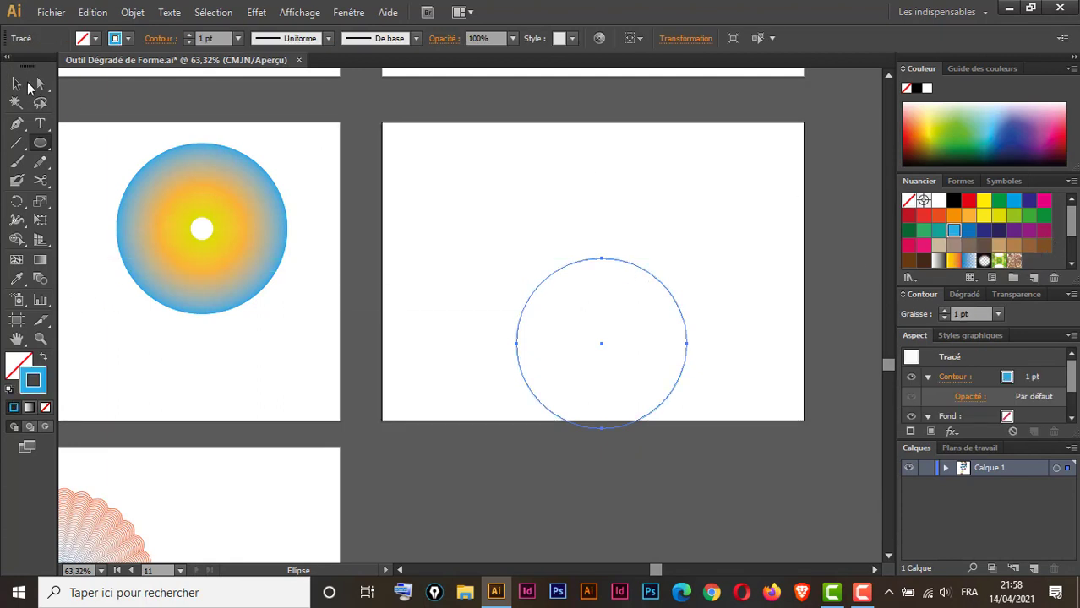
left_click(18, 84)
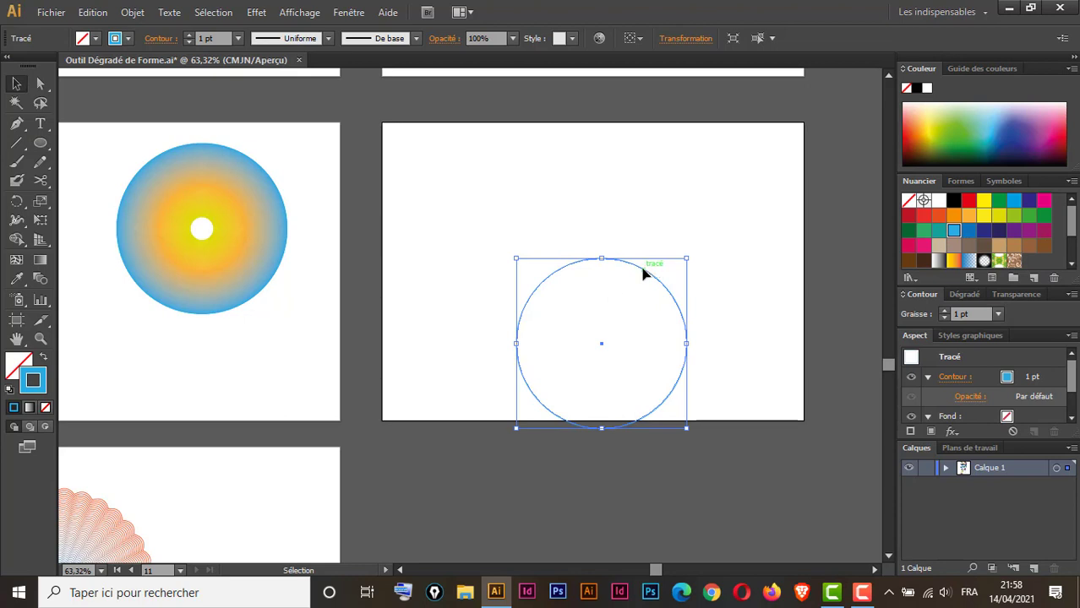
left_click_drag(642, 272, 587, 196)
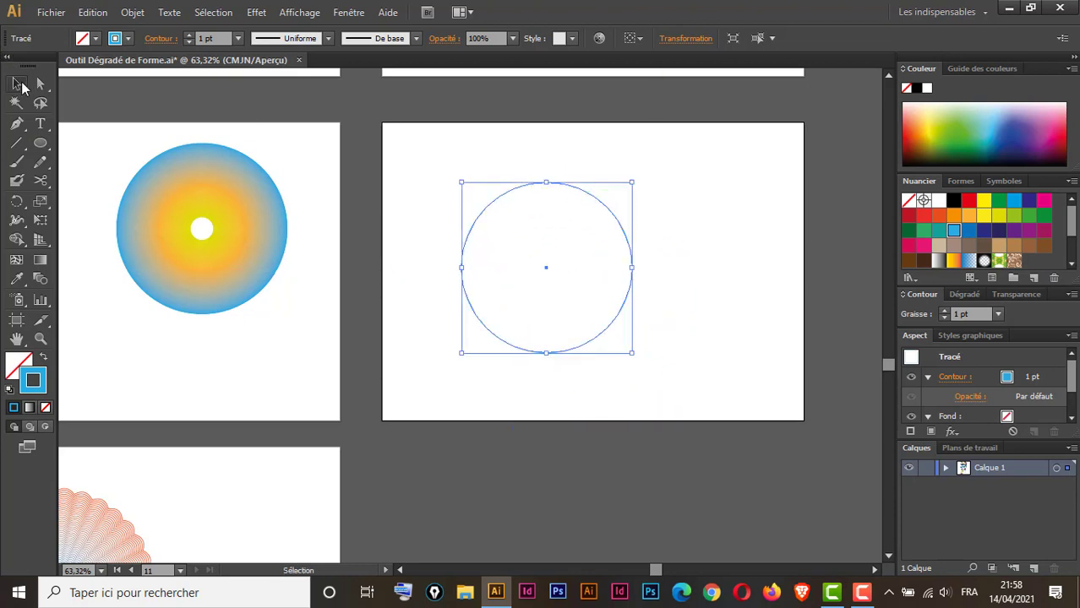
left_click(355, 255)
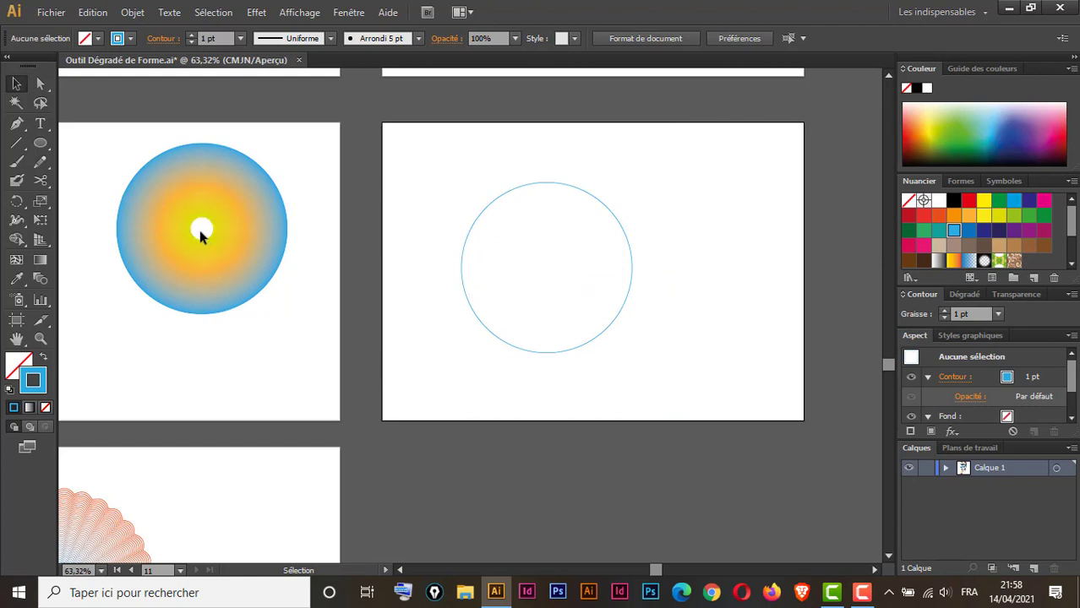
Step: Create a small concentric copy of the blue circle scaled about its centre and give it a red stroke
left_click(622, 229)
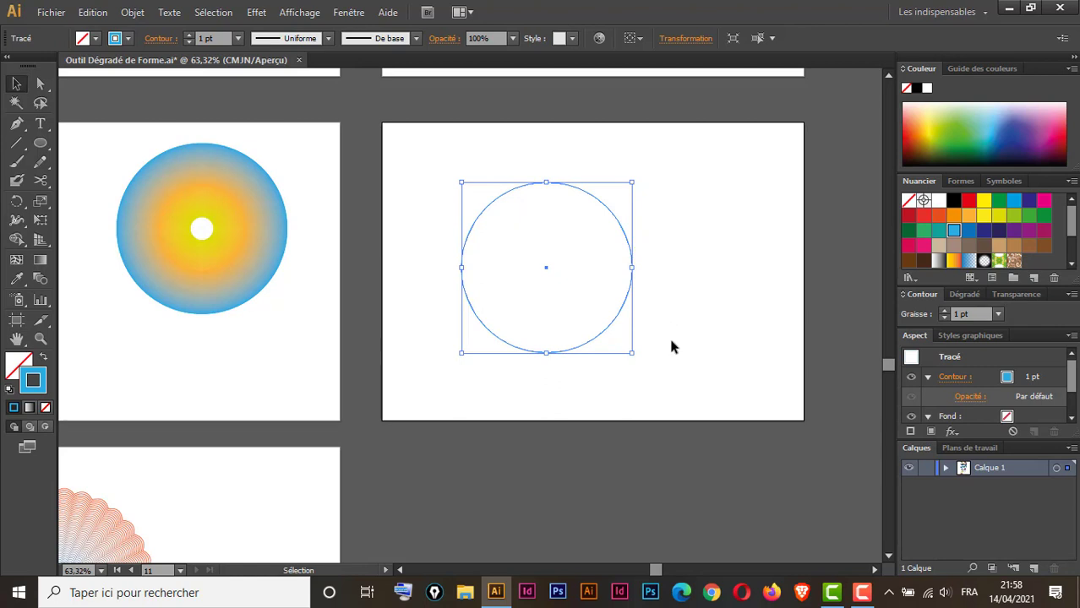
key("a")
key("v")
left_click_drag(629, 354, 579, 286)
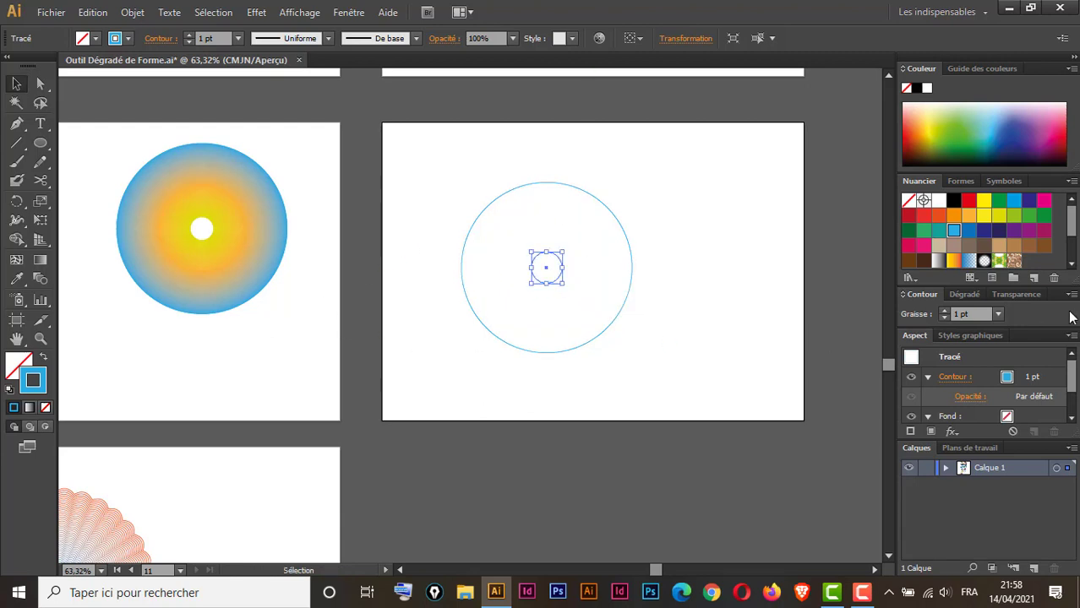
left_click(968, 201)
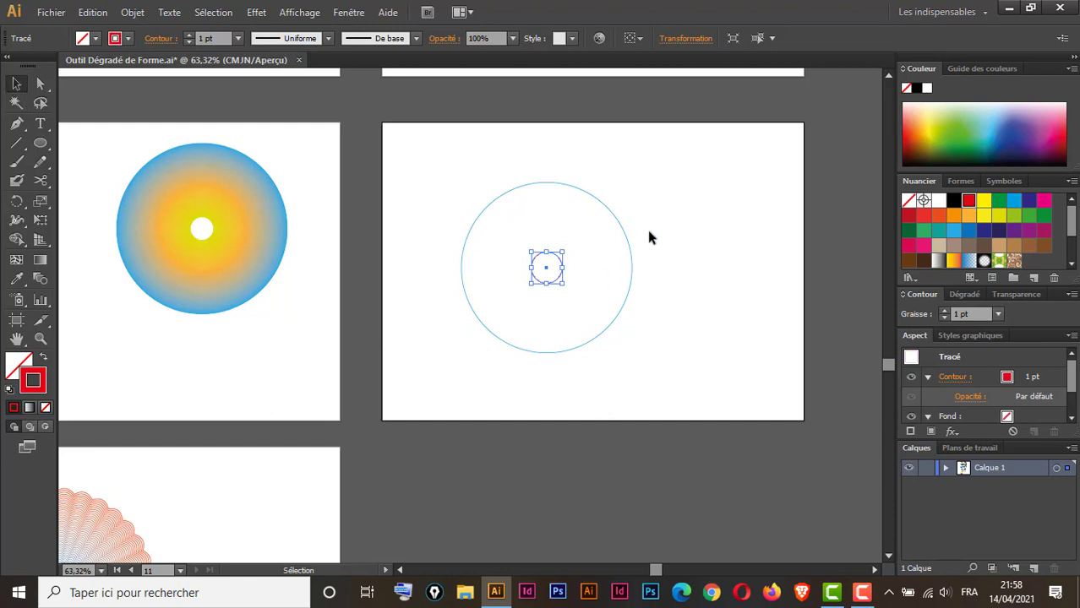
left_click(673, 223)
Step: Try to blend the large blue circle directly with the small red circle using the Blend tool
left_click_drag(695, 175, 435, 361)
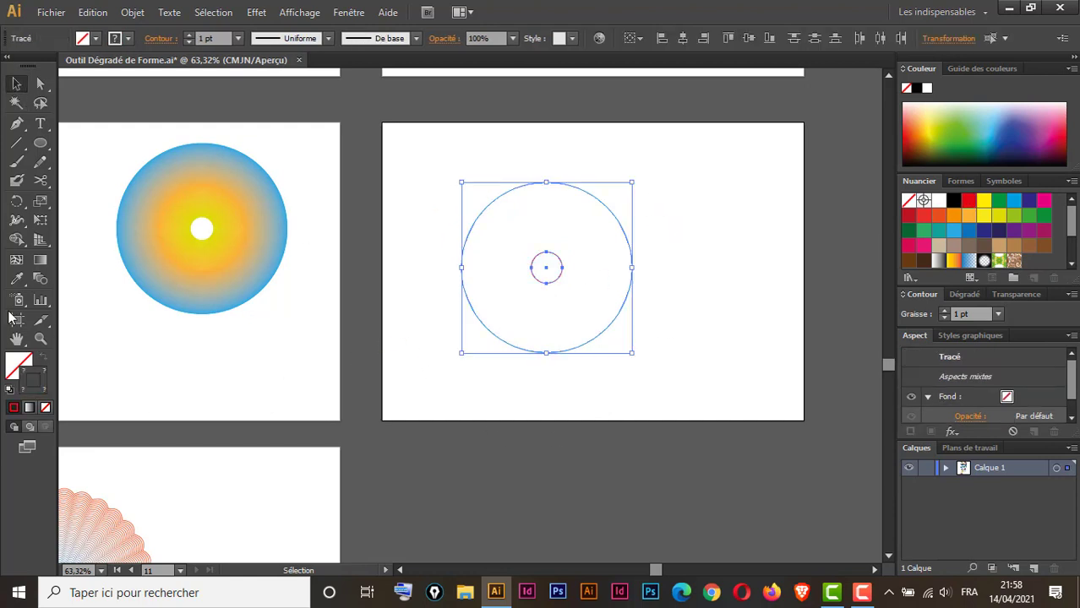
left_click(39, 279)
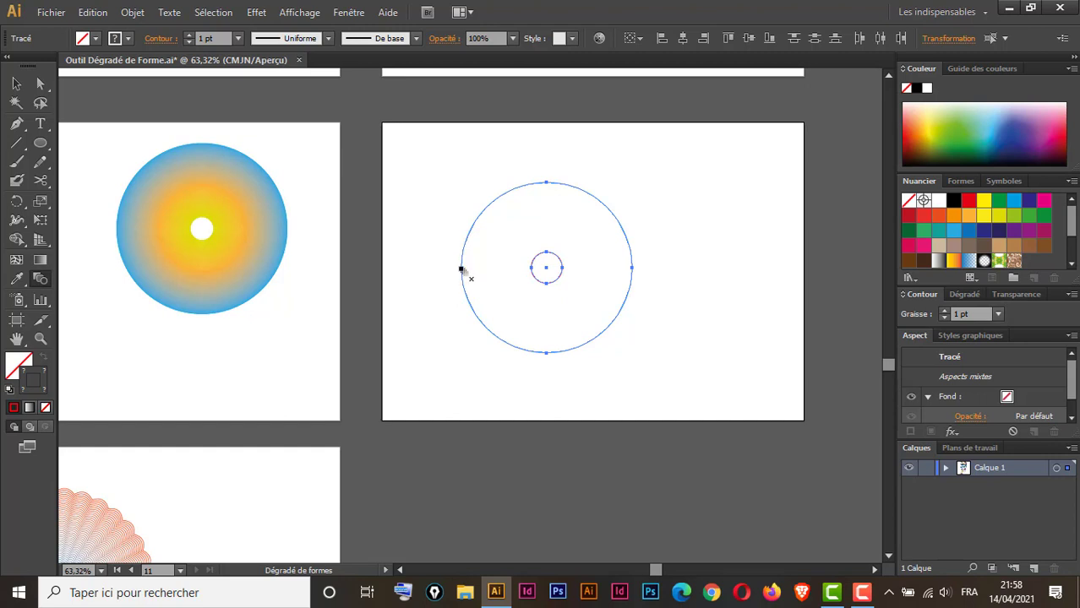
left_click(531, 268)
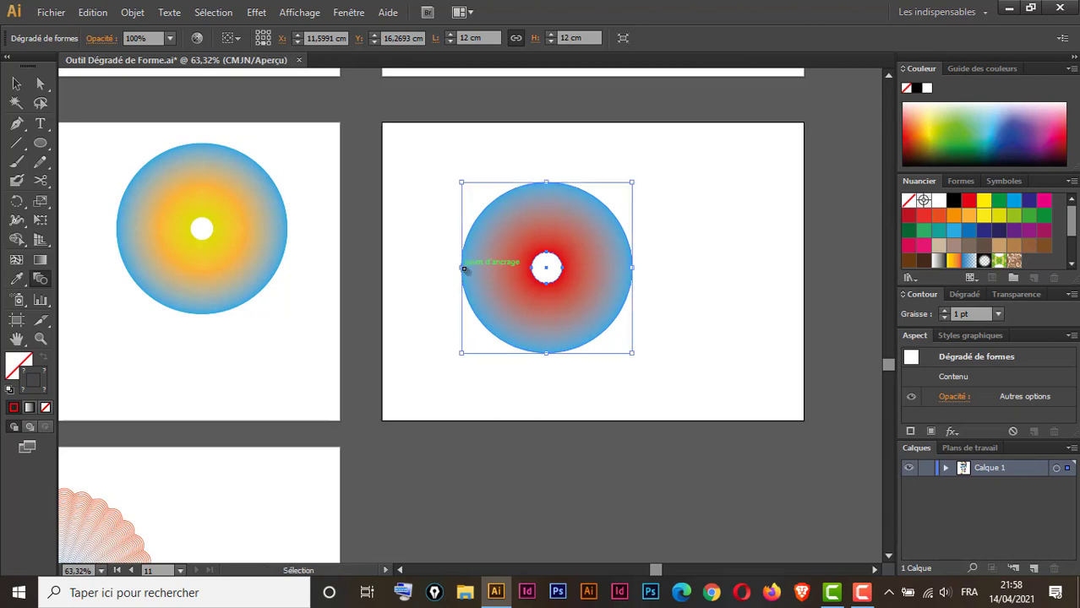
key("ctrl+z")
Step: Create an enlarged concentric copy of the red circle, about half the blue circle's diameter, and give it a yellow stroke
left_click(16, 82)
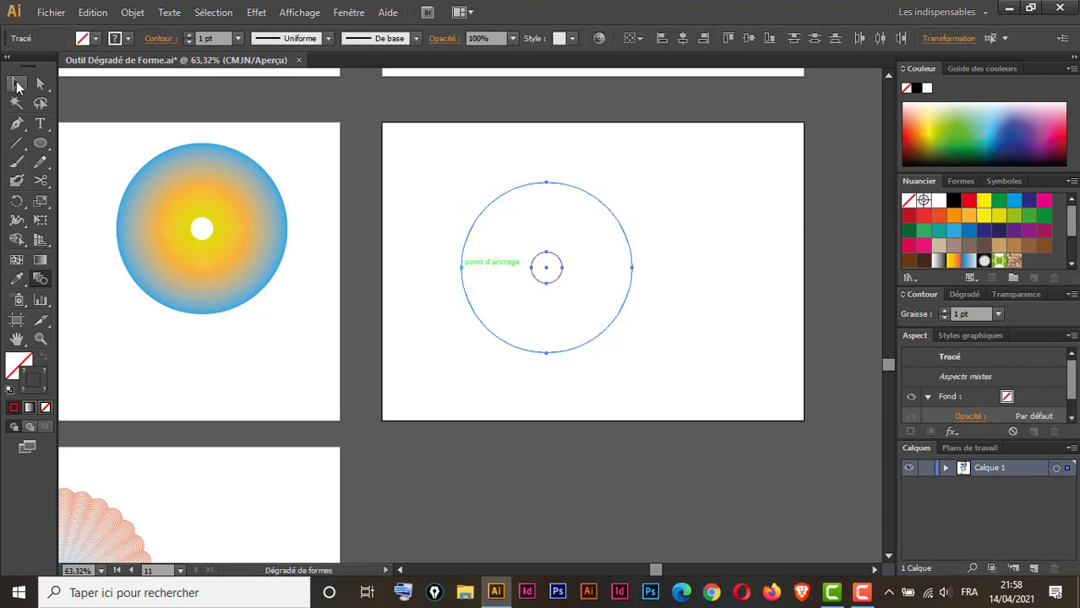
left_click(566, 308)
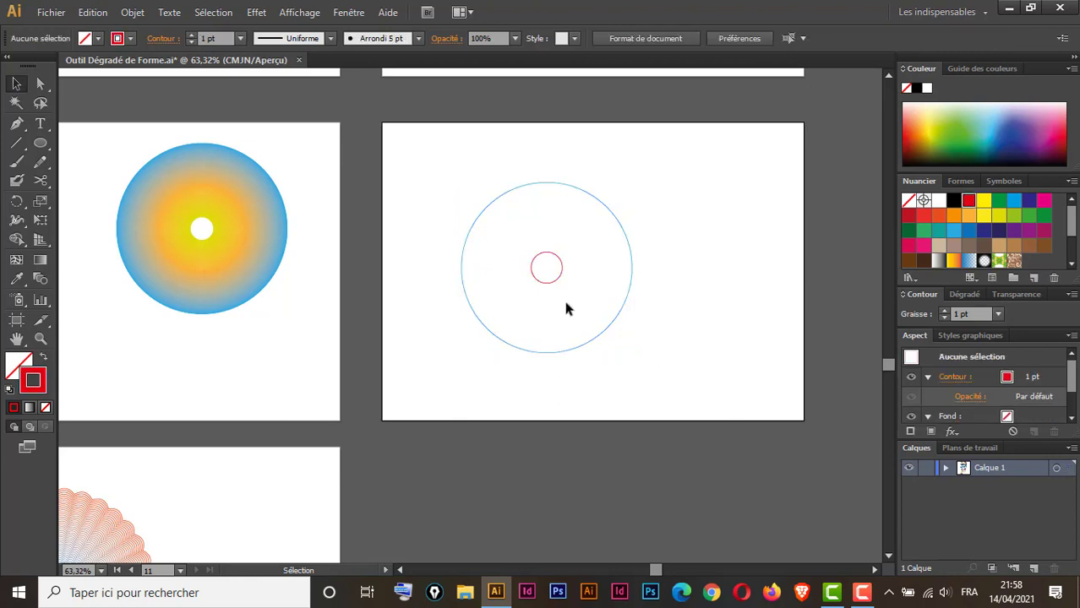
left_click(558, 281)
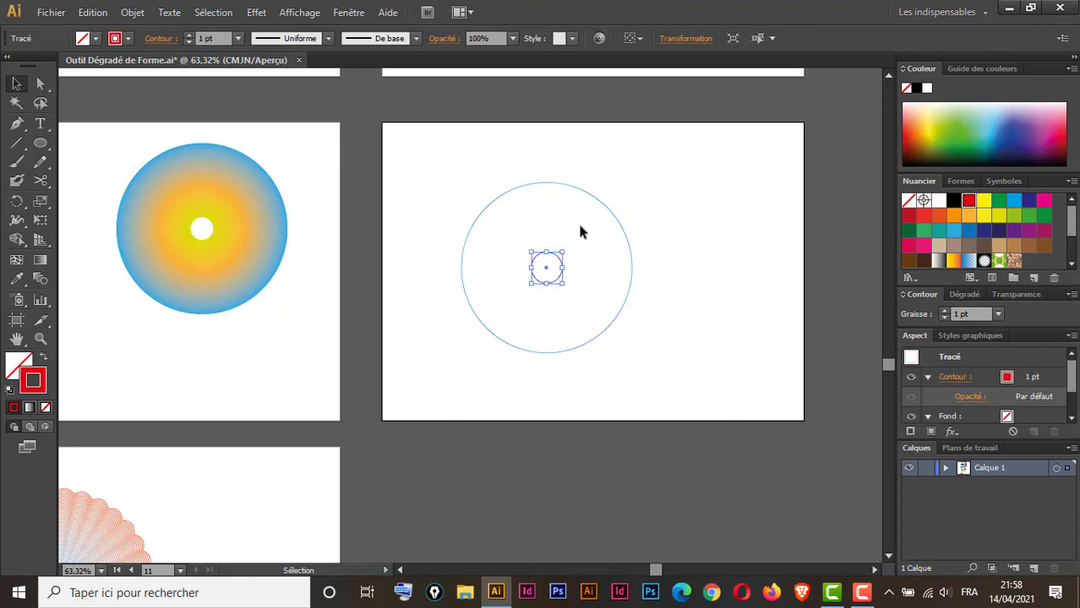
key("v")
left_click_drag(562, 287, 605, 315)
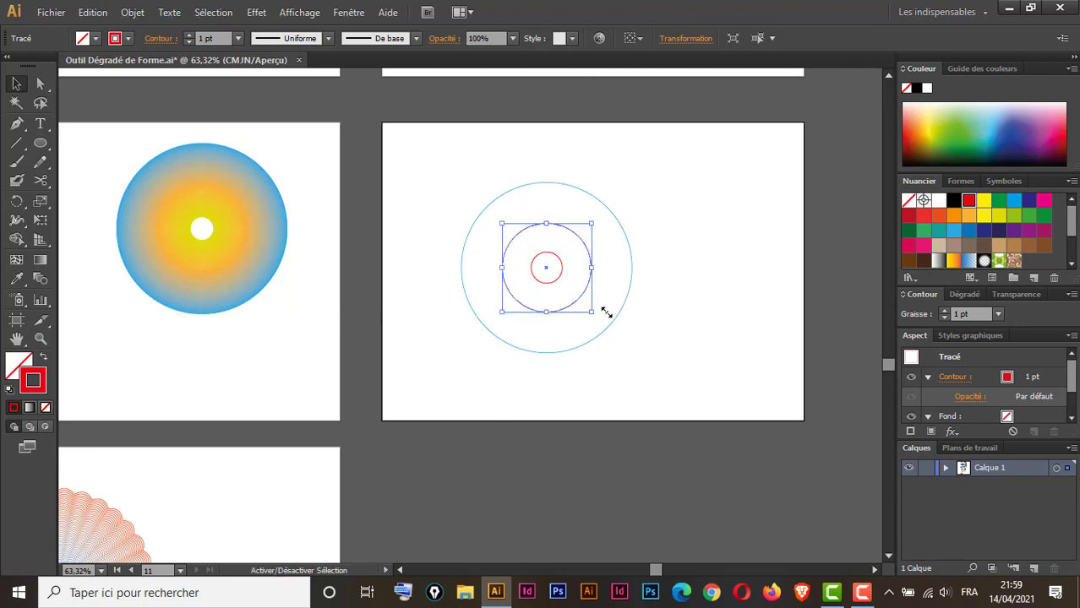
left_click(983, 216)
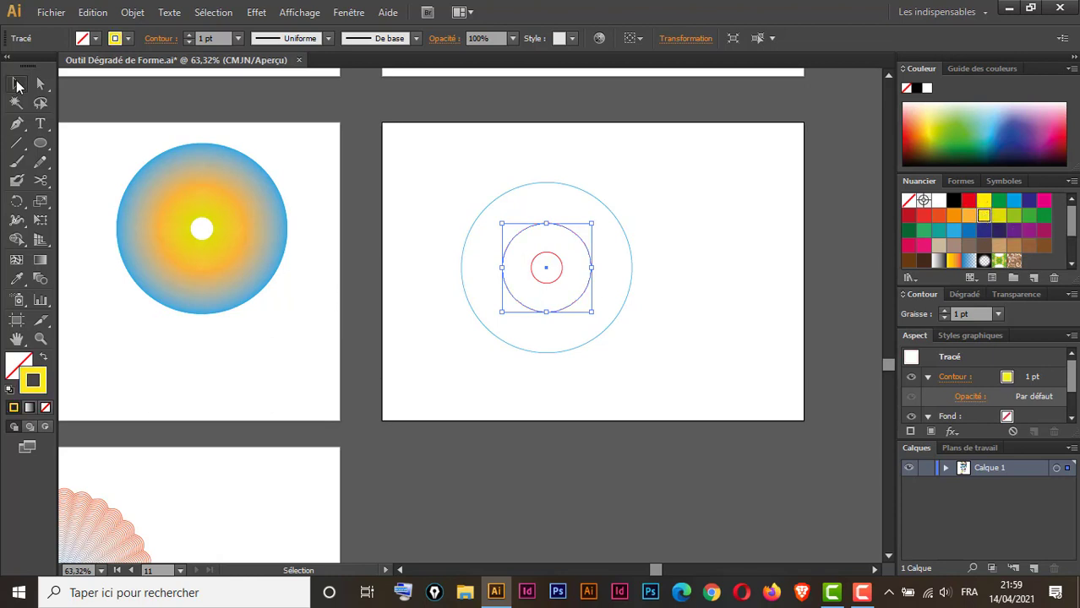
Step: Blend the blue, yellow and red concentric circles in sequence from the outside in with the Blend tool
left_click(17, 84)
left_click_drag(695, 205, 402, 325)
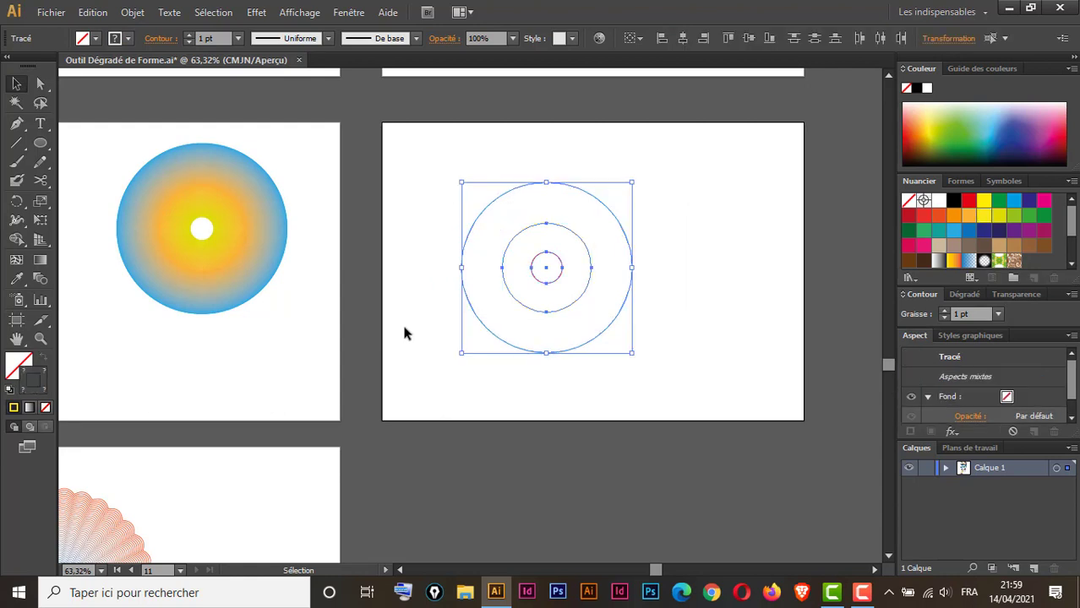
left_click(38, 281)
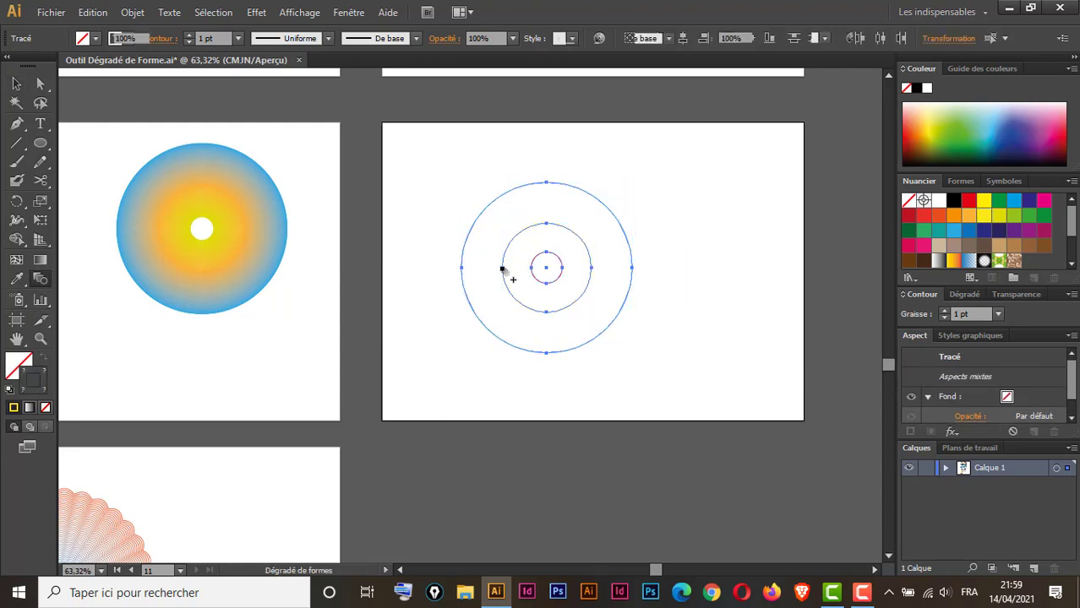
left_click(503, 268)
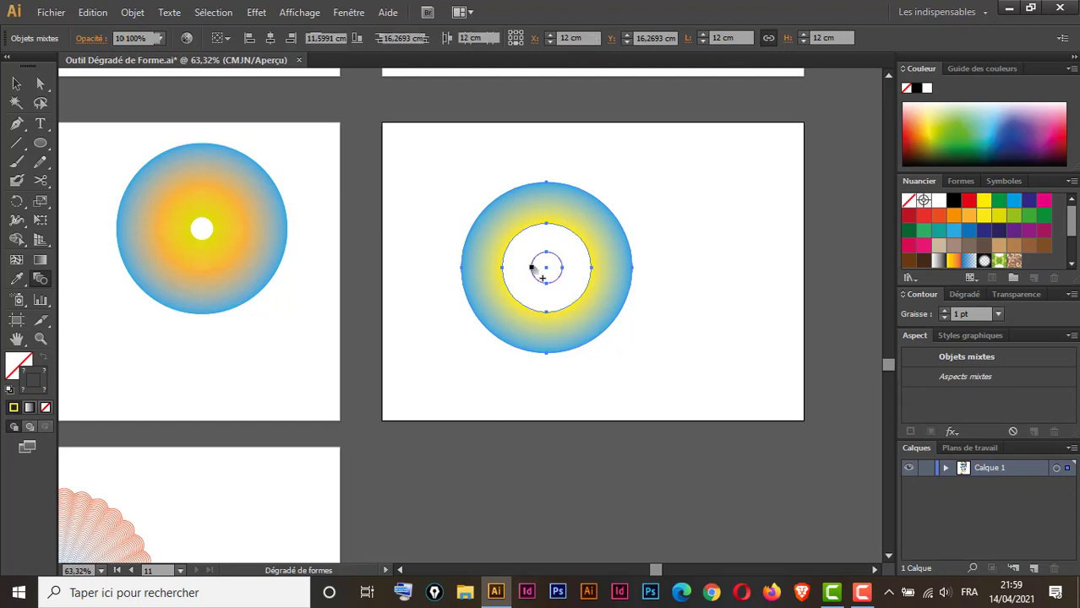
left_click(532, 267)
left_click(19, 82)
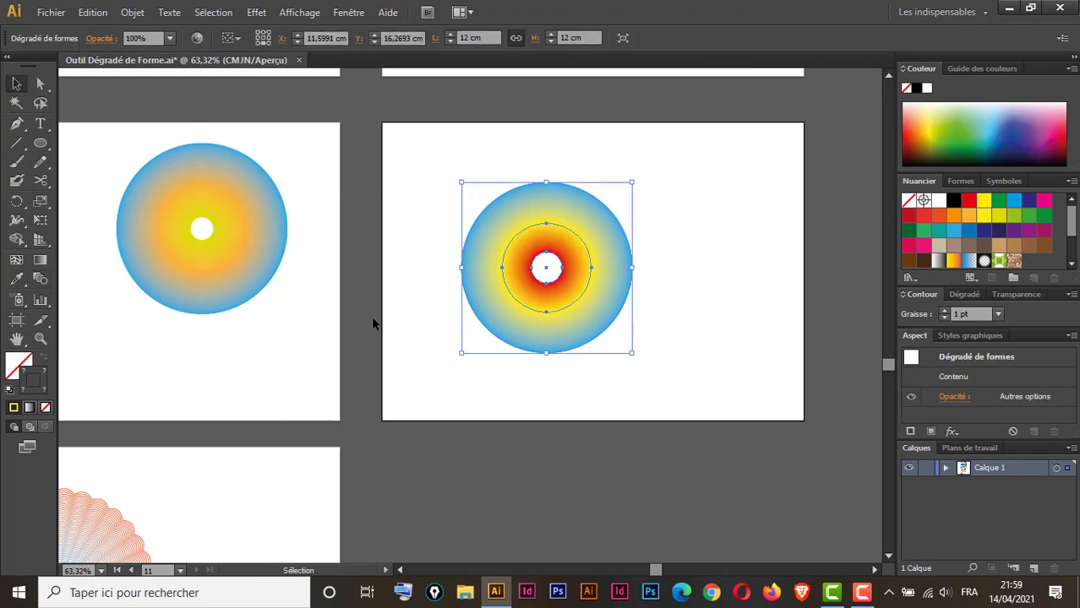
left_click(676, 421)
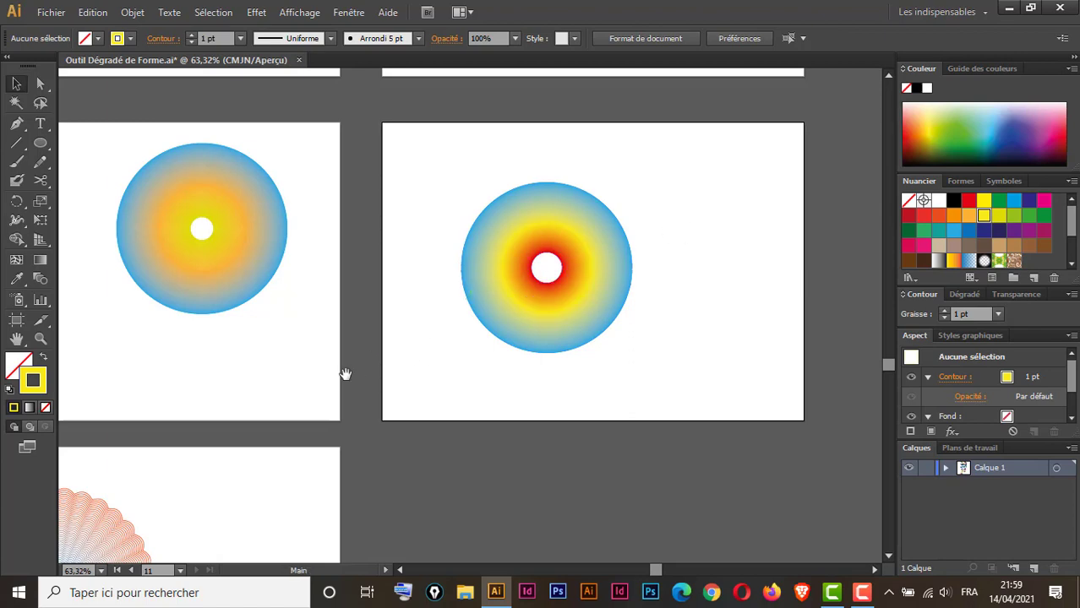
Step: Add a new A4 artboard of 29.7 by 21 cm beside Plan de travail 6, aligned below the new circle blend's artboard
left_click_drag(348, 374, 416, 237)
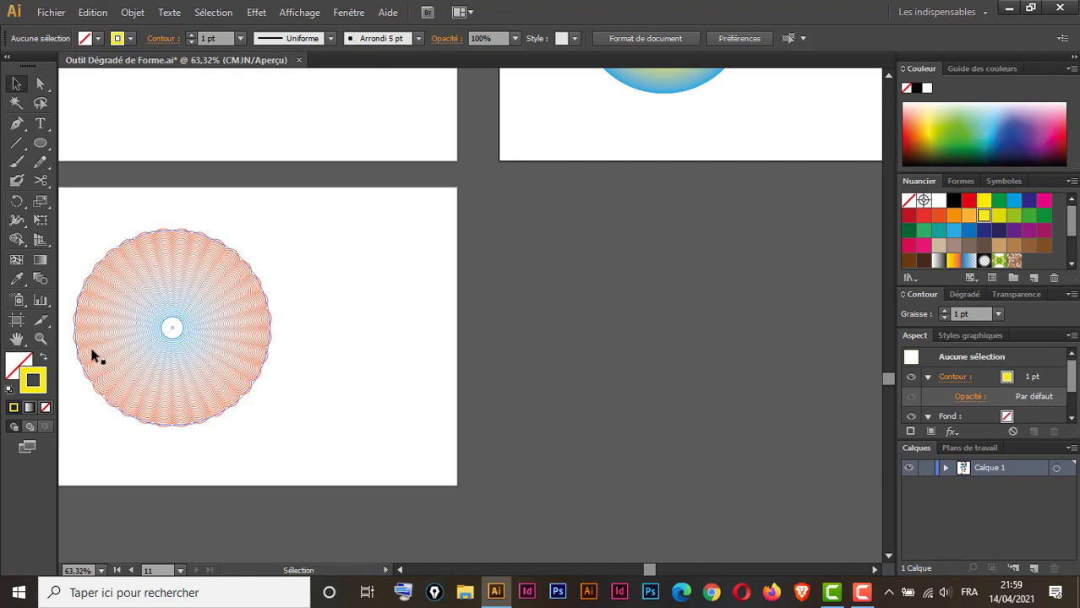
left_click(17, 321)
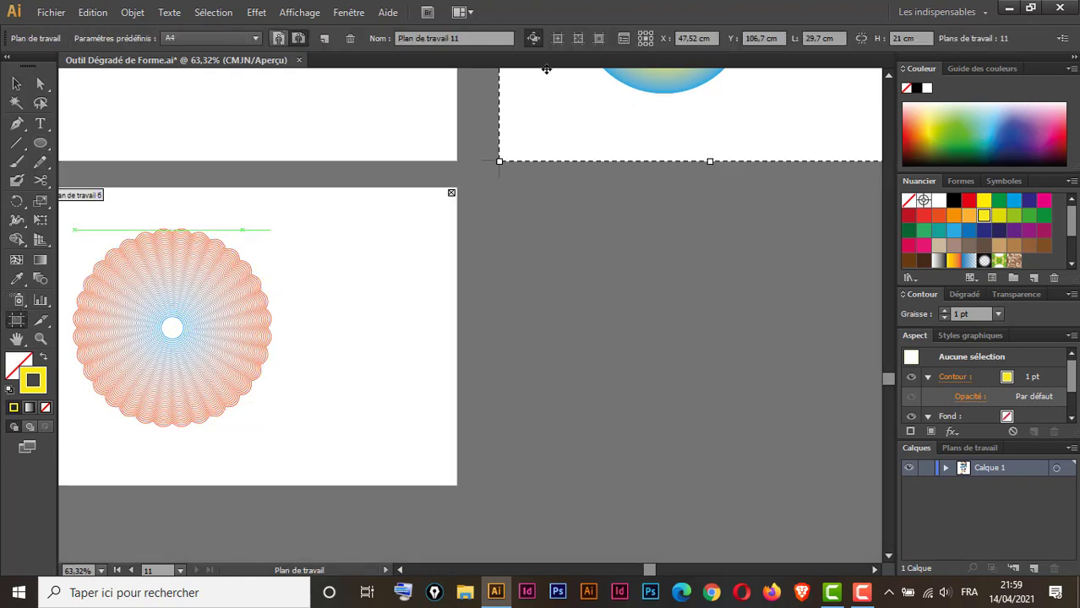
left_click(324, 39)
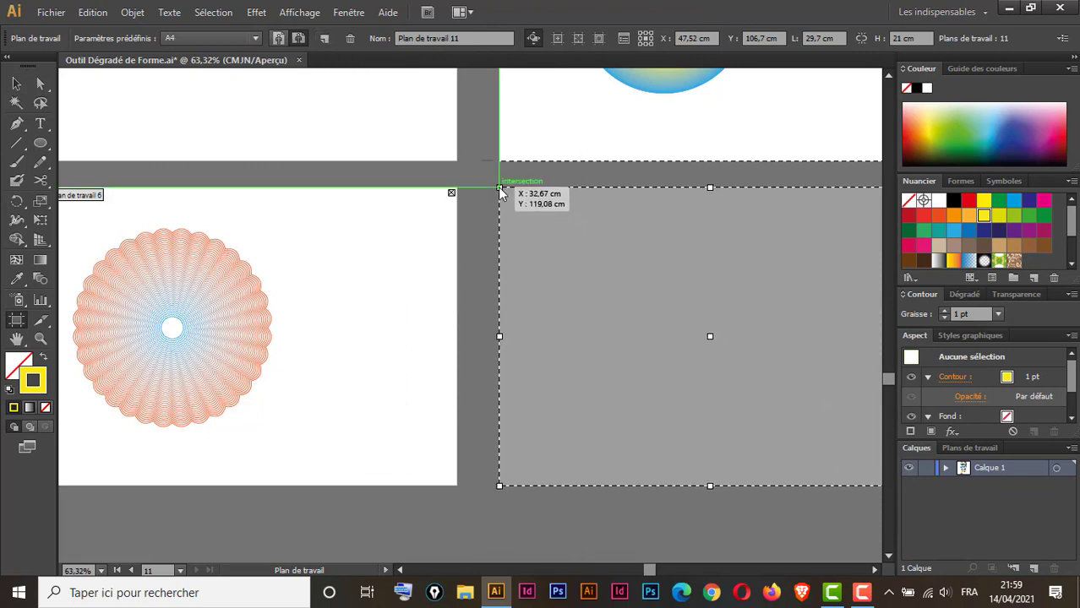
left_click(498, 187)
left_click(17, 84)
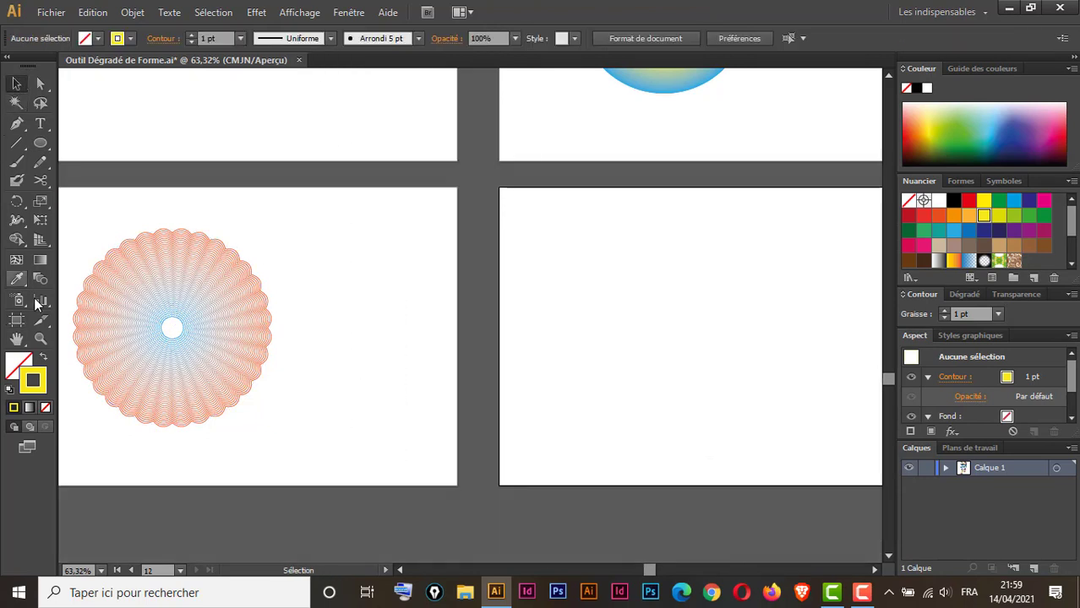
Step: Draw a large circle on the new empty artboard, shift it slightly up and left, and give it a light blue stroke
left_click(42, 146)
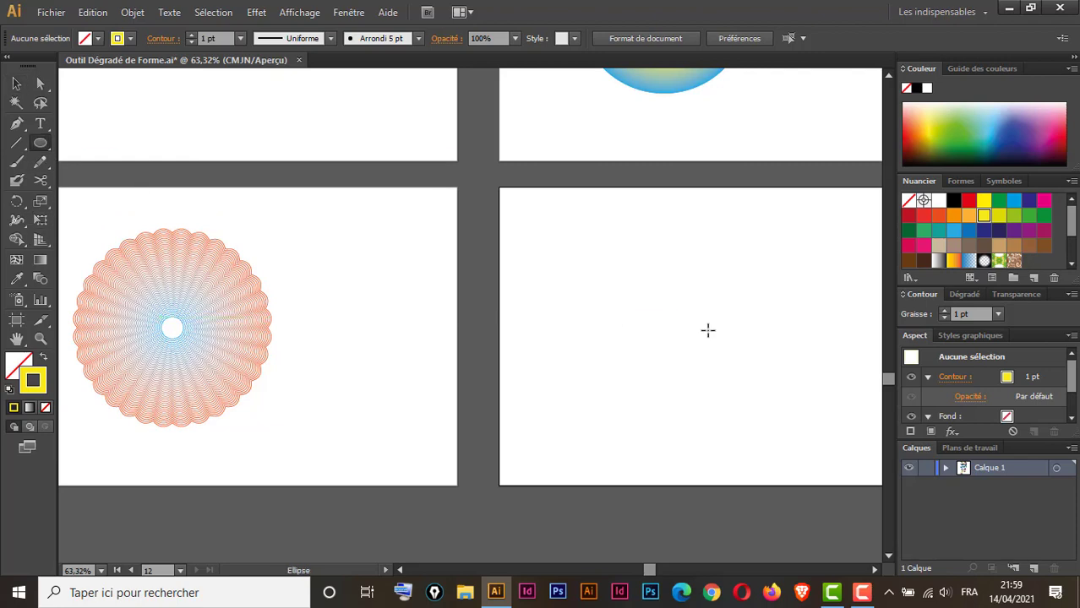
left_click_drag(713, 328, 517, 356)
left_click_drag(388, 252, 625, 464)
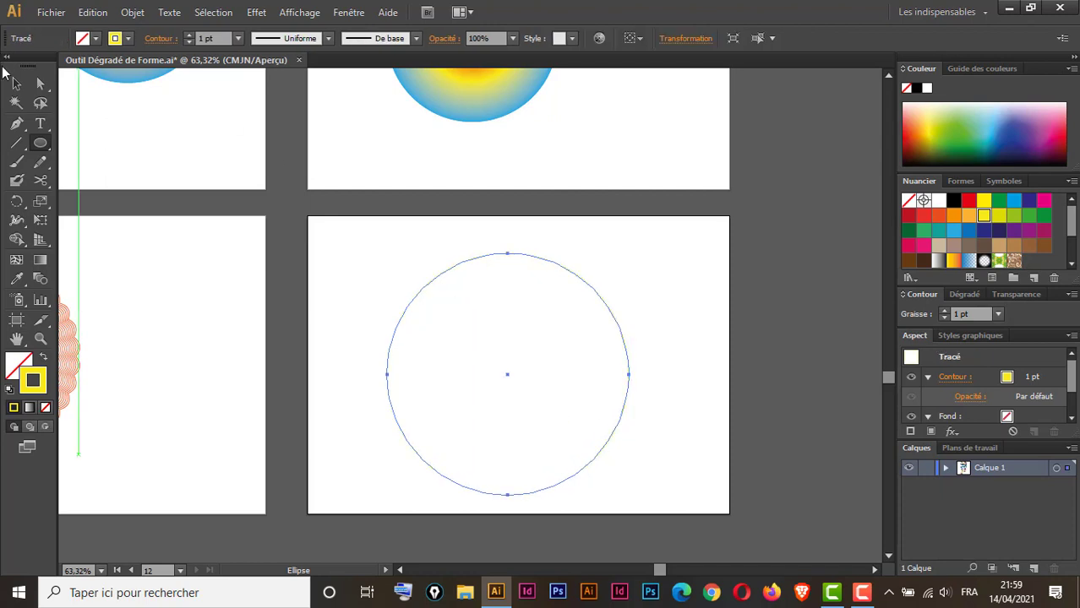
left_click(17, 84)
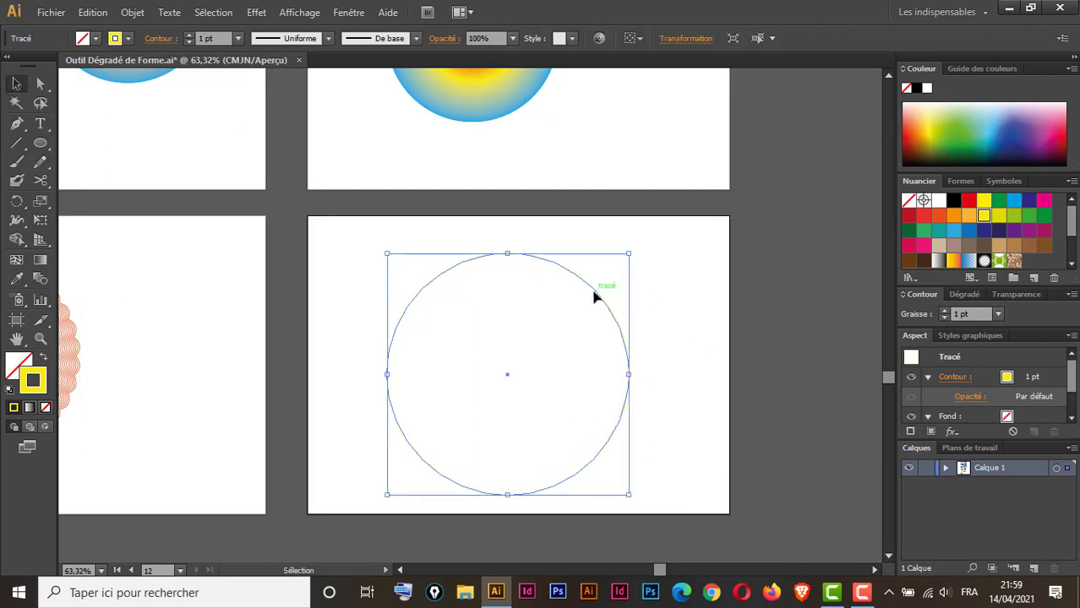
mouse_move(594, 297)
left_mouse_down()
mouse_move(579, 277)
mouse_move(618, 283)
left_mouse_up()
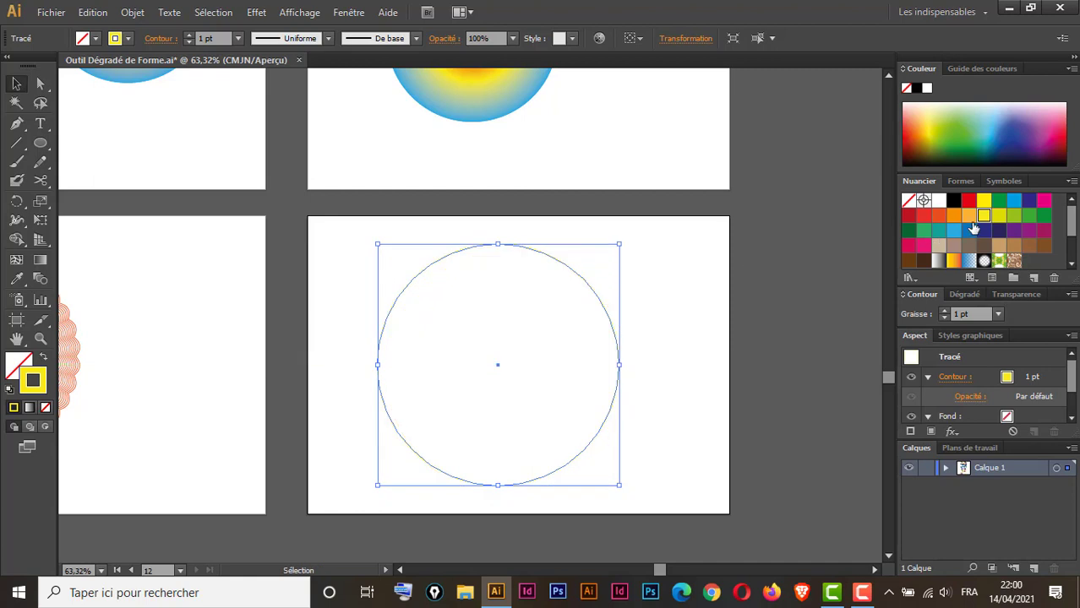
left_click(953, 230)
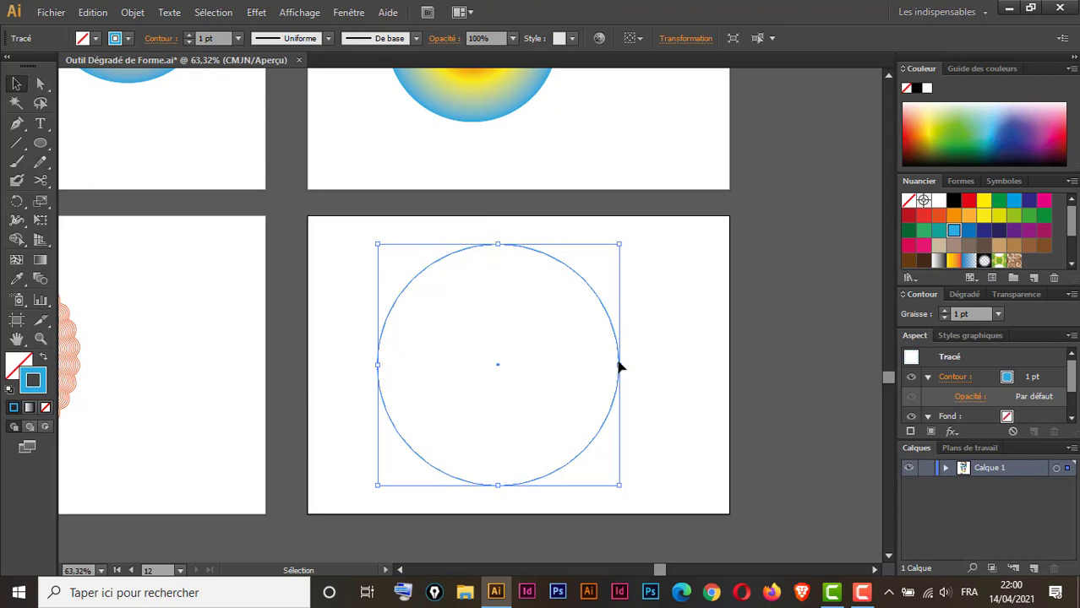
Step: Add anchor points between the existing ones on the large circle, three times in succession
left_click(133, 11)
mouse_move(178, 333)
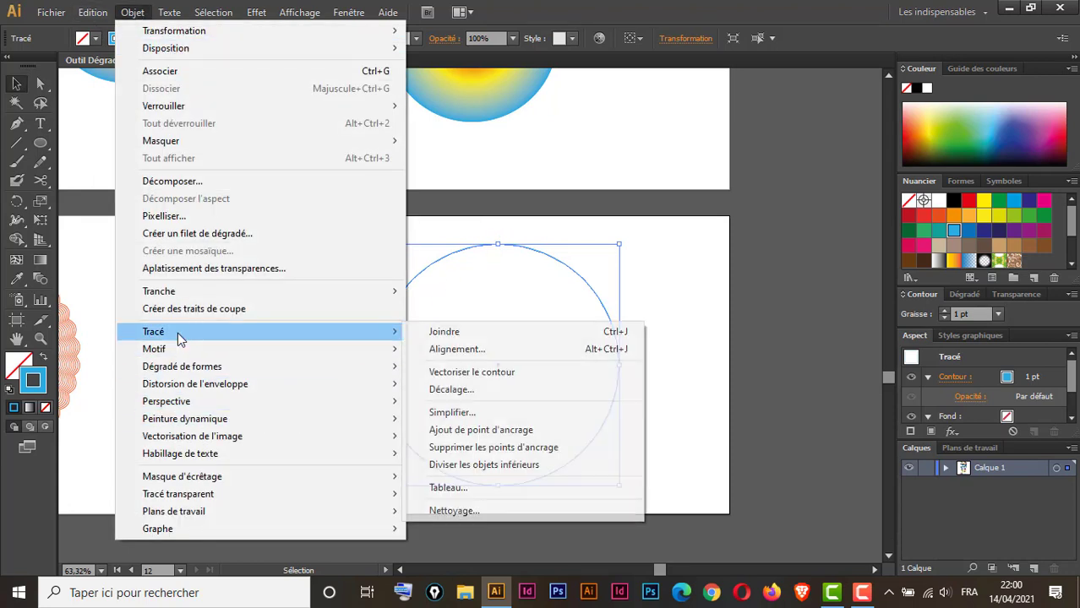
left_click(514, 430)
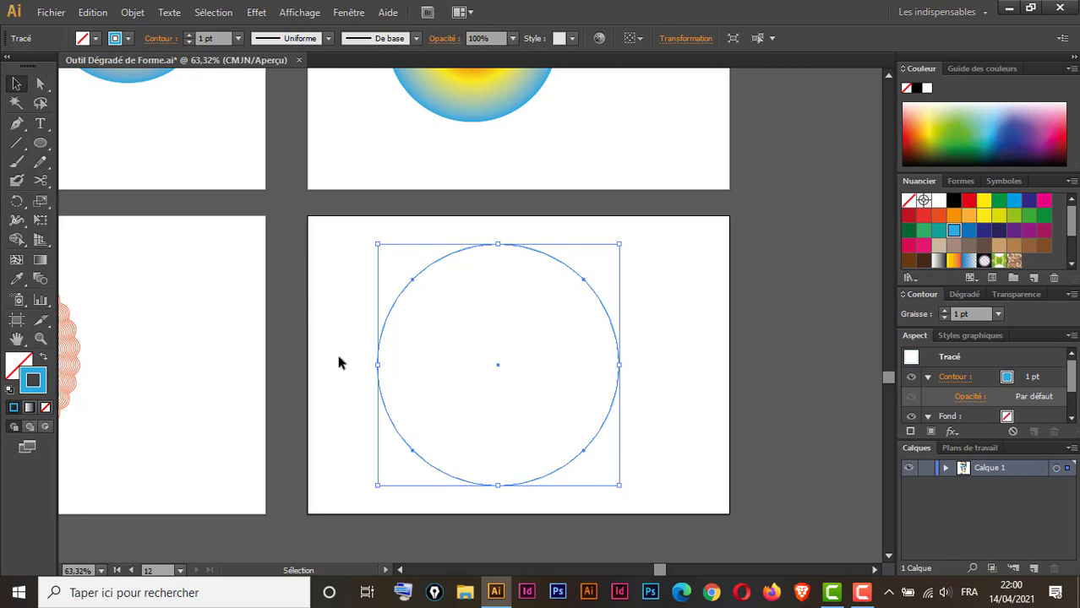
left_click(137, 14)
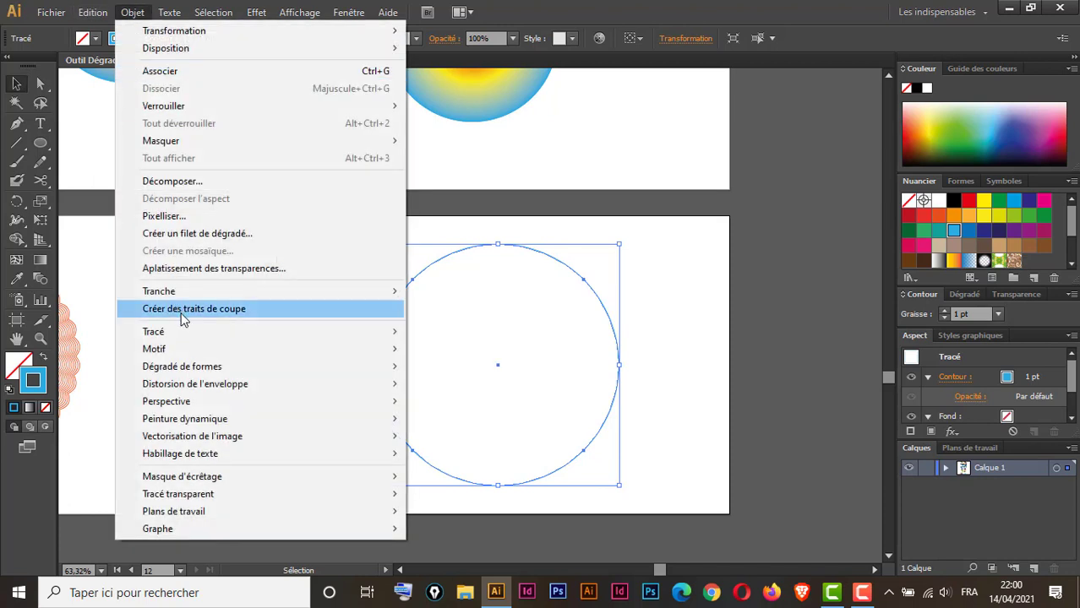
mouse_move(193, 335)
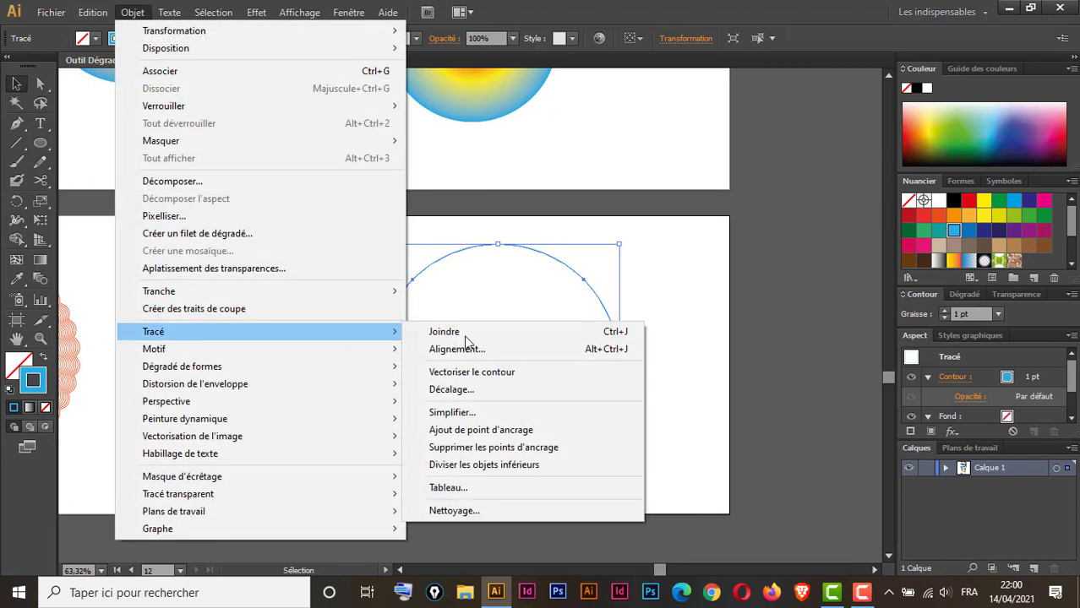
left_click(530, 430)
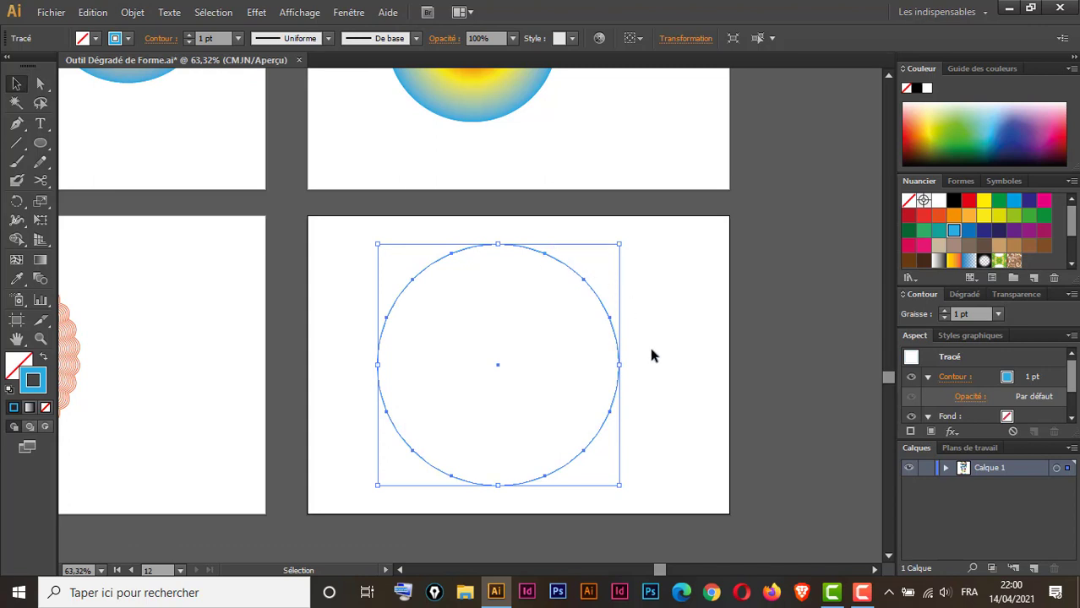
left_click(133, 13)
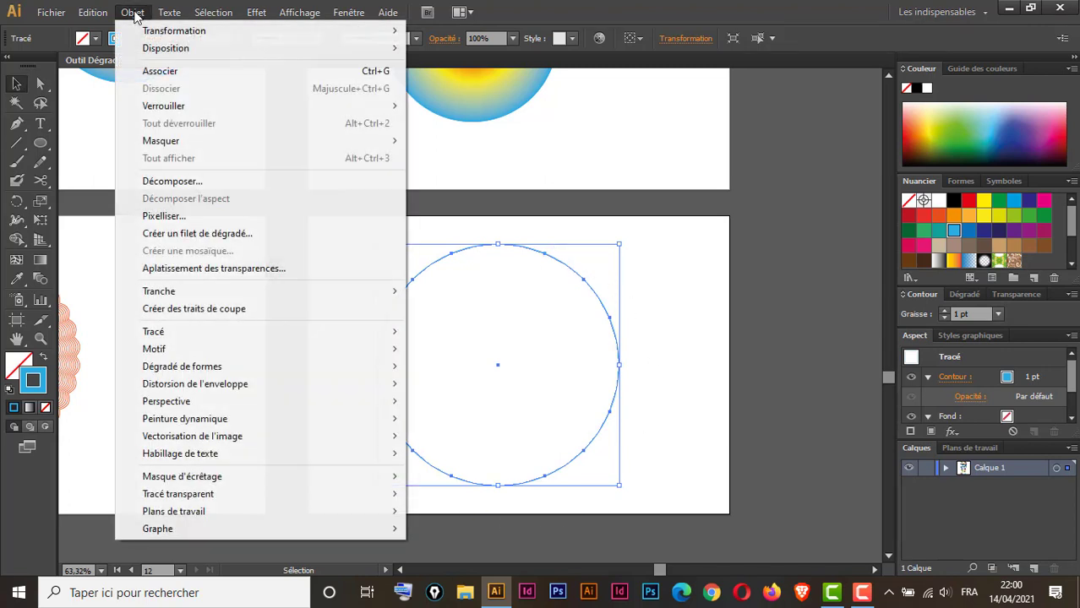
mouse_move(201, 338)
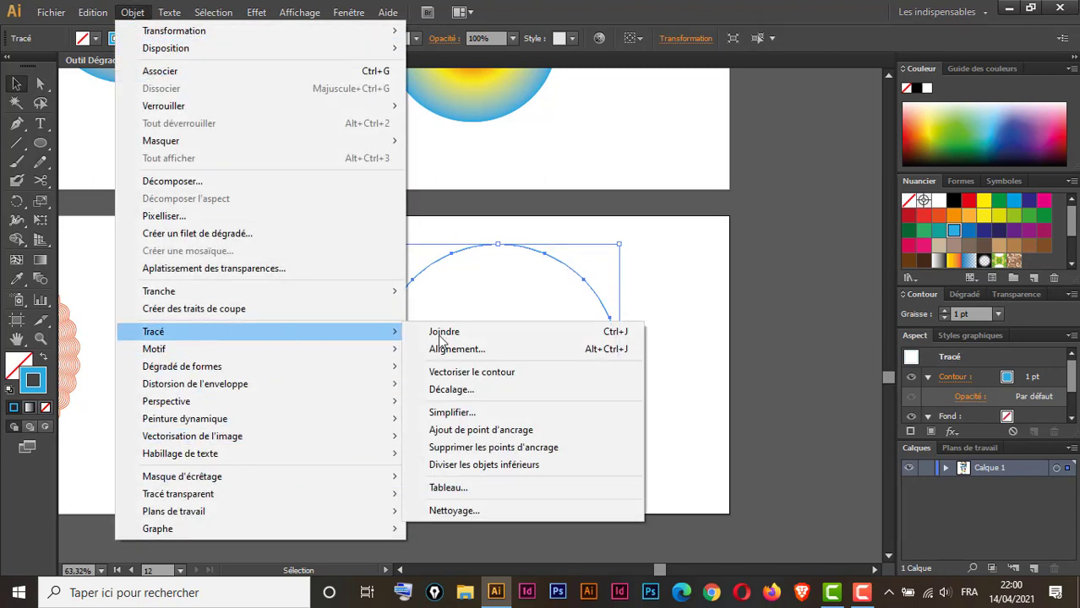
left_click(517, 431)
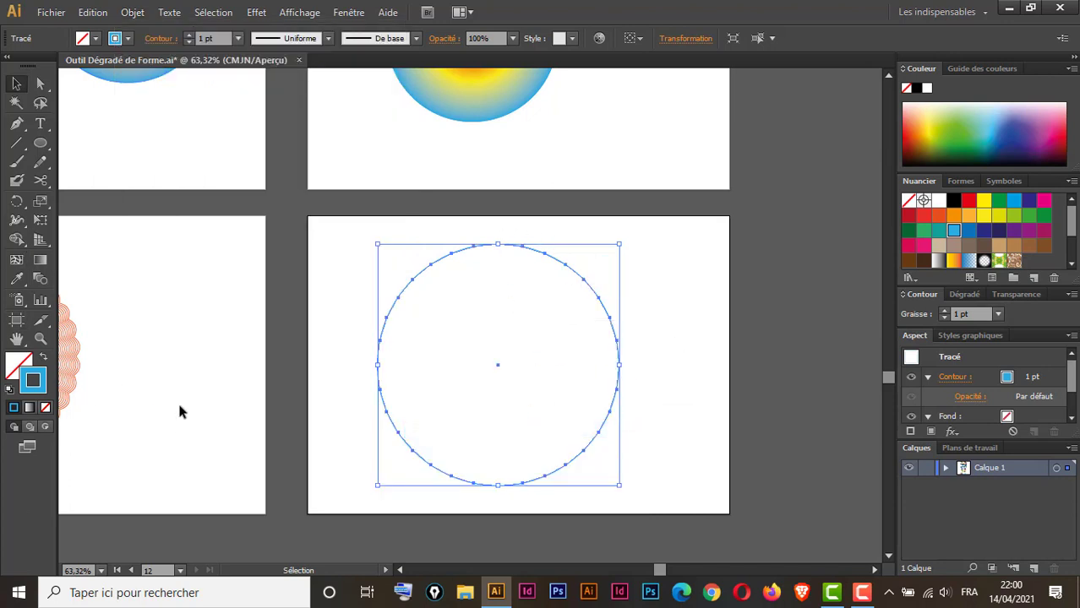
Step: Open the Contraction et dilatation effect for the circle and move its dialog clear of the effect preview
left_click_drag(174, 401, 246, 391)
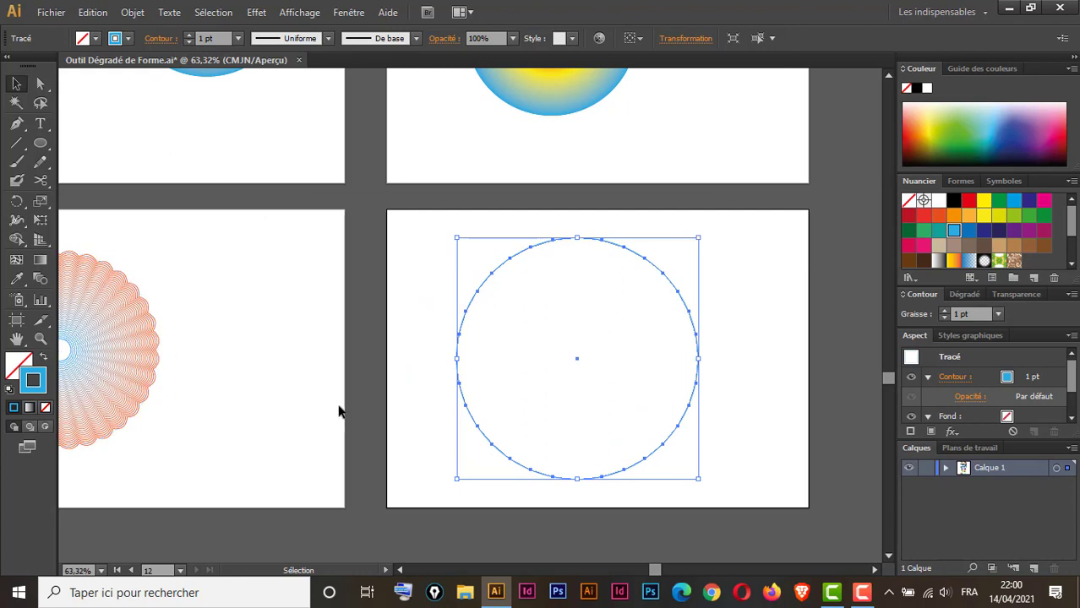
left_click_drag(458, 359, 362, 374)
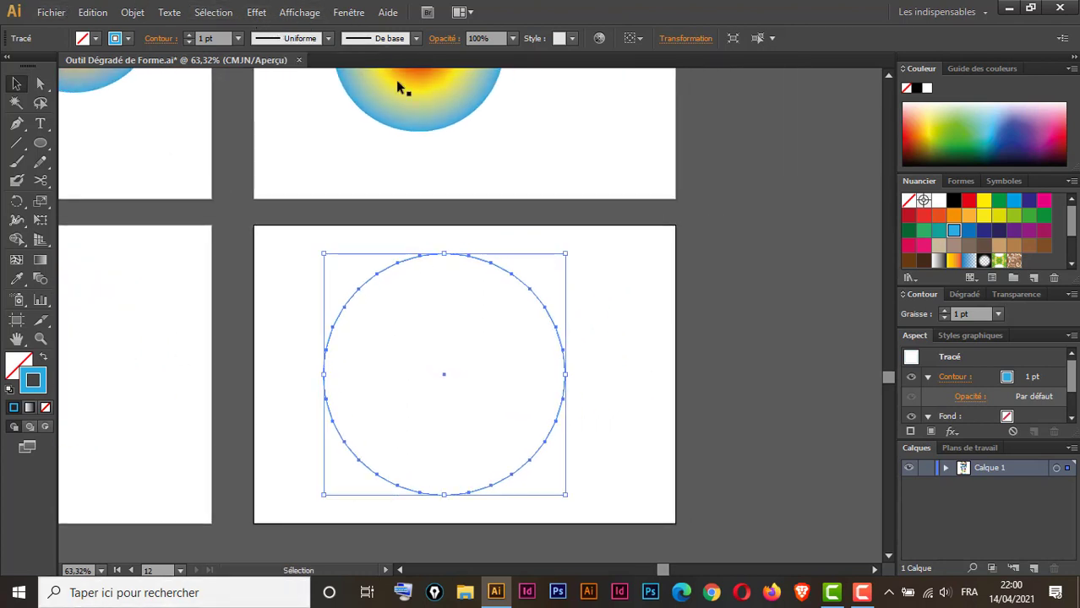
left_click(256, 12)
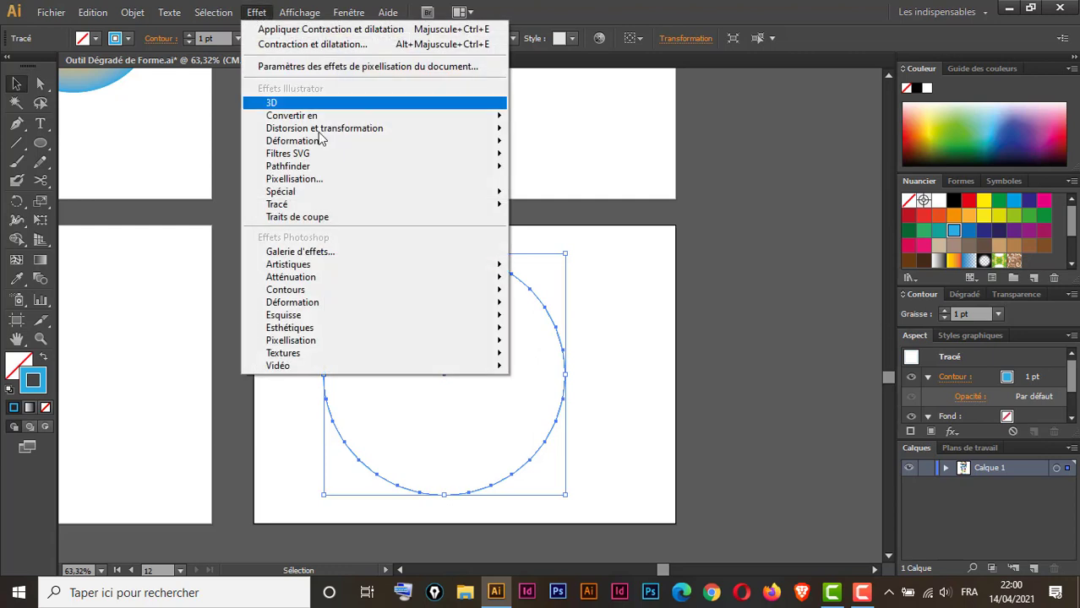
mouse_move(386, 133)
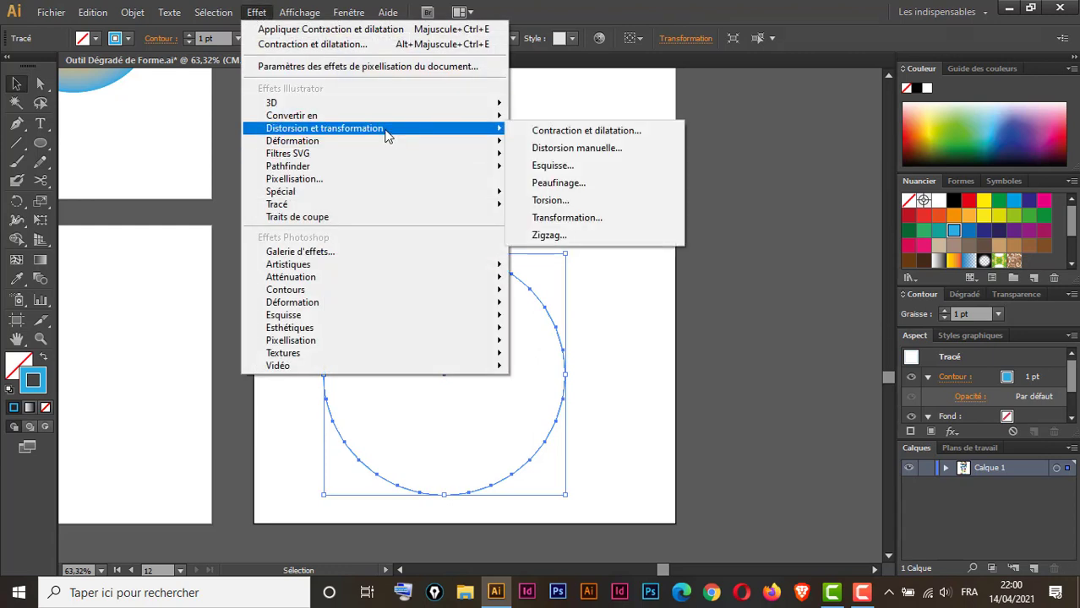
left_click(606, 131)
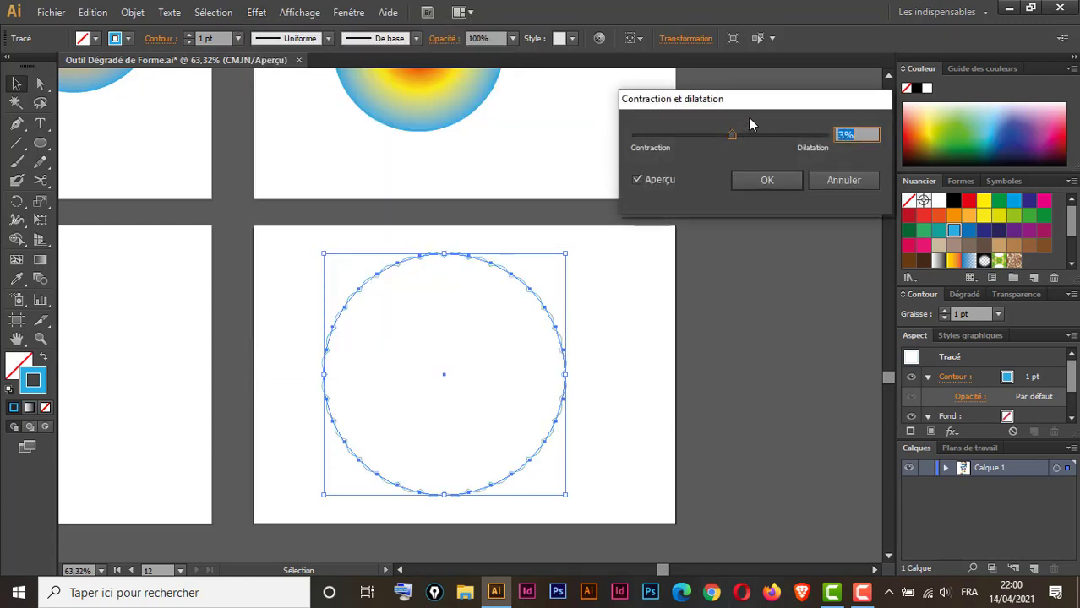
left_click_drag(754, 105, 747, 223)
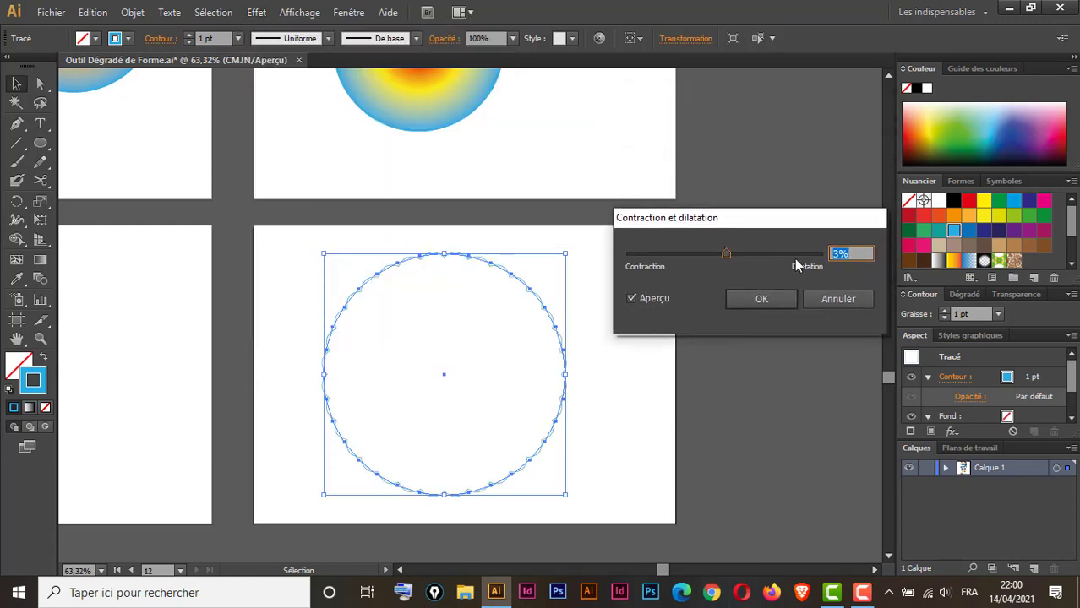
Step: Try raising the circle's Contraction et dilatation value to 61% to preview strong bloating
left_click(862, 250)
key("Up")
key("Up")
key("Up")
key("Up")
key("Up")
key("Up")
key("Up")
key("Up")
key("Up")
key("Up")
key("Up")
key("Up")
key("Up")
key("Up")
key("Up")
key("Up")
key("Up")
key("Up")
key("Up")
key("Up")
key("Up")
key("Up")
key("Up")
key("Up")
key("Up")
key("Up")
key("Up")
key("Up")
key("Up")
key("Up")
key("Up")
key("Up")
key("Up")
key("Up")
key("Up")
key("Up")
key("Up")
key("Up")
key("Up")
key("Up")
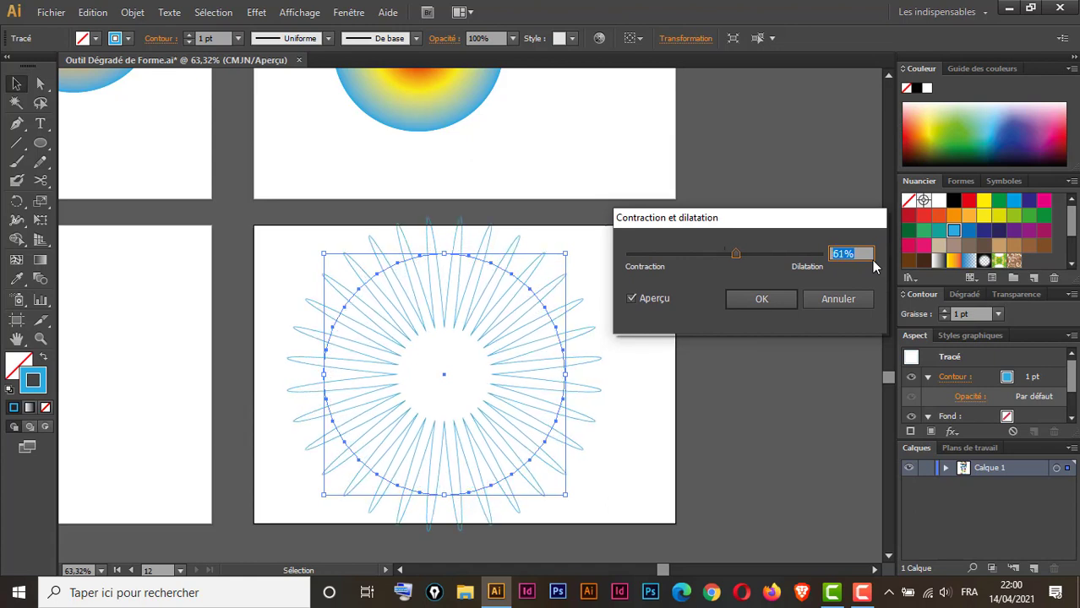
Step: Try lowering the circle's Contraction et dilatation value to -104% to preview strong puckering
key("Down")
key("Down")
key("Down")
key("Down")
key("Down")
key("Down")
key("Down")
key("Down")
key("Down")
key("Down")
key("Down")
key("Down")
key("Down")
key("Down")
key("Down")
key("Down")
key("Down")
key("Down")
key("Down")
key("Down")
key("Down")
key("Down")
key("Down")
key("Down")
key("Down")
key("Down")
key("Down")
key("Down")
key("Down")
key("Down")
key("Down")
key("Down")
key("Down")
key("Down")
key("Down")
key("Down")
key("Down")
key("Down")
key("Down")
key("Down")
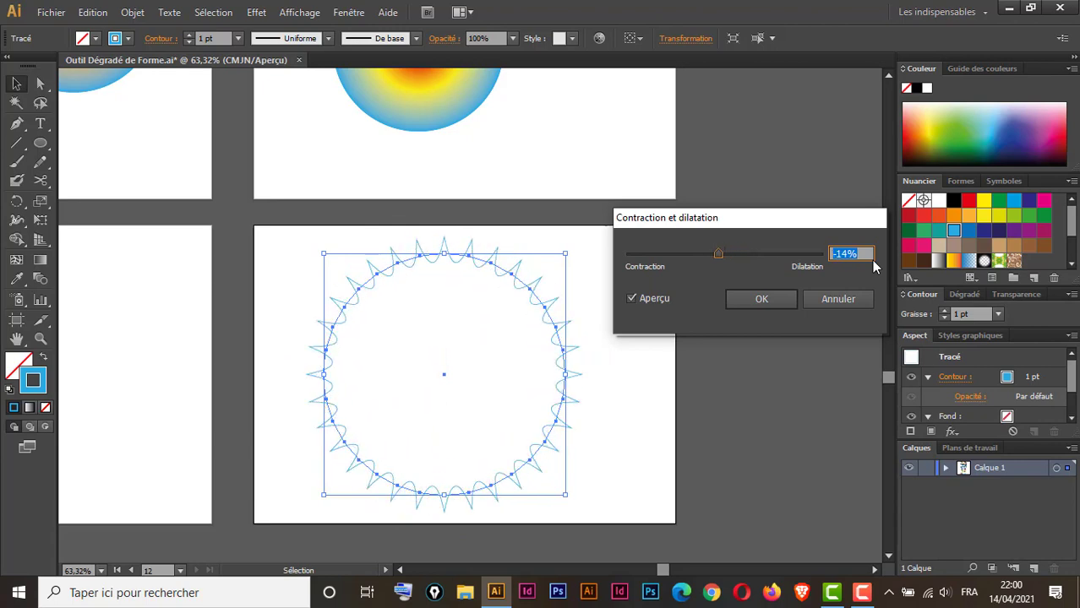
key("Down")
key("Down")
key("Down")
key("Down")
key("Down")
key("Down")
key("Down")
key("Down")
key("Down")
key("Down")
key("Down")
key("Down")
key("Down")
key("Down")
key("Down")
key("Down")
key("Down")
key("Down")
key("Down")
key("Down")
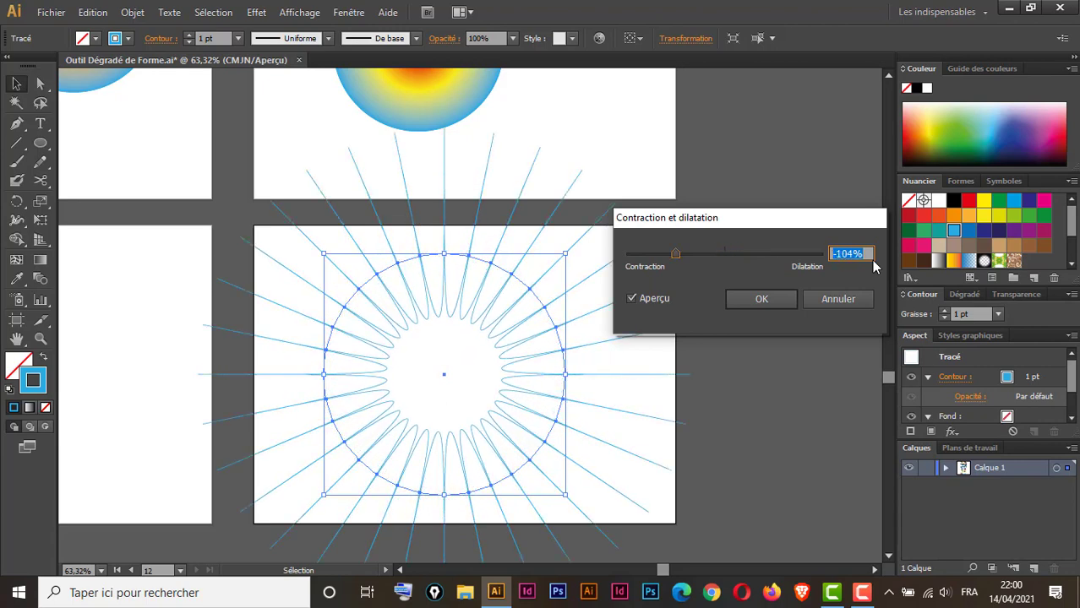
Step: Set the circle's Contraction et dilatation value to 4% and apply the effect
key("Up")
key("Up")
key("Up")
key("Up")
key("Up")
key("Up")
key("Up")
key("Up")
key("Up")
key("Up")
key("Up")
key("Up")
key("Up")
key("Up")
key("Up")
key("Up")
key("Up")
key("Up")
key("Up")
key("Up")
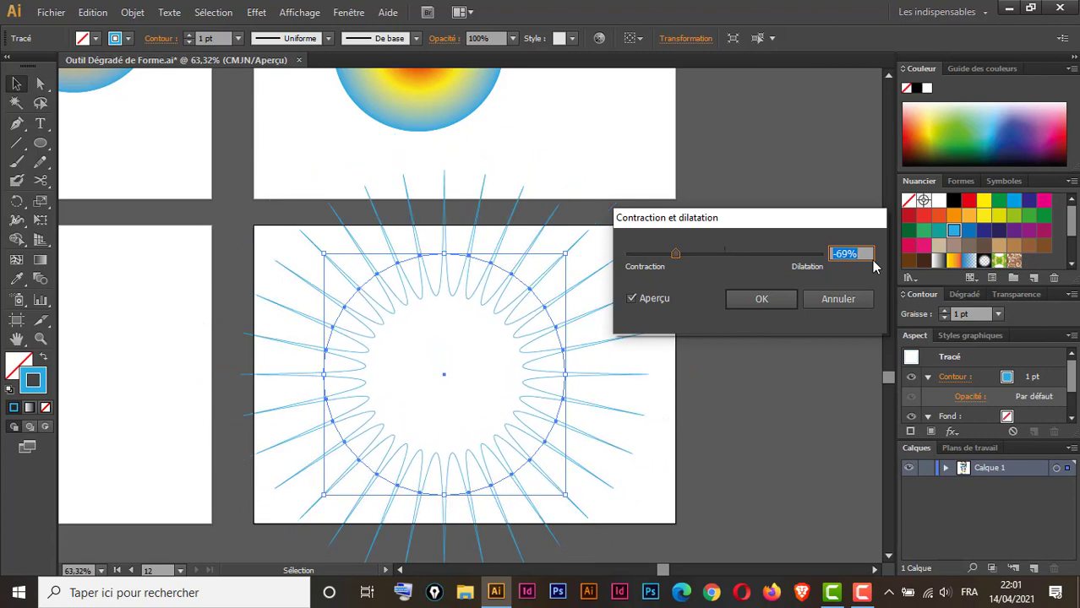
key("Up")
key("Up")
key("Up")
key("Up")
key("Up")
key("Up")
key("Up")
key("Up")
key("Up")
key("Up")
key("Up")
key("Up")
key("Up")
key("Up")
key("Up")
key("Up")
key("Up")
key("Up")
key("Up")
key("Up")
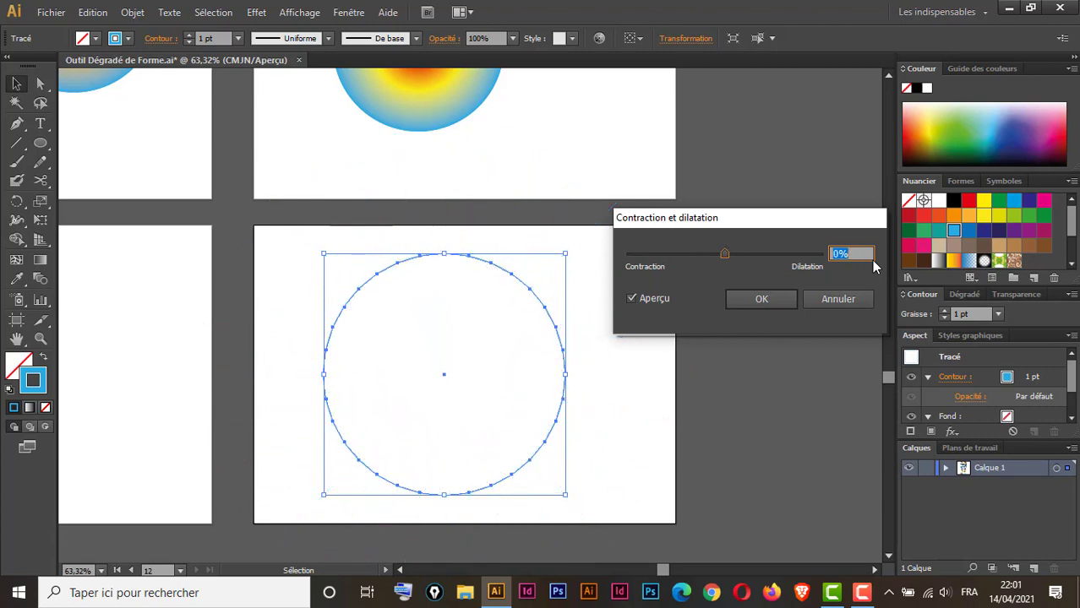
key("Up")
key("Up")
key("Up")
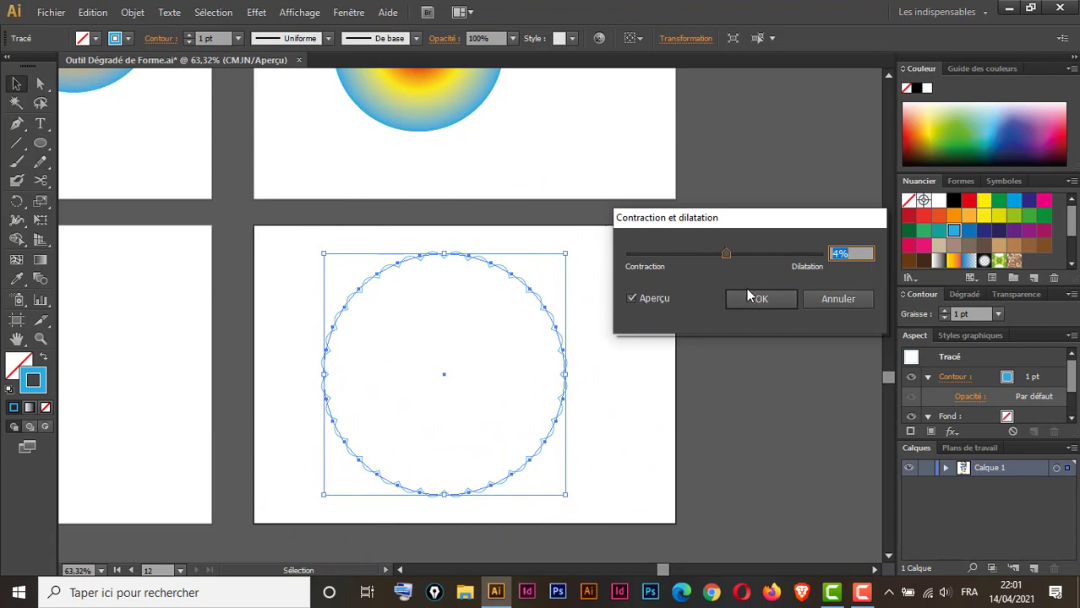
left_click(767, 300)
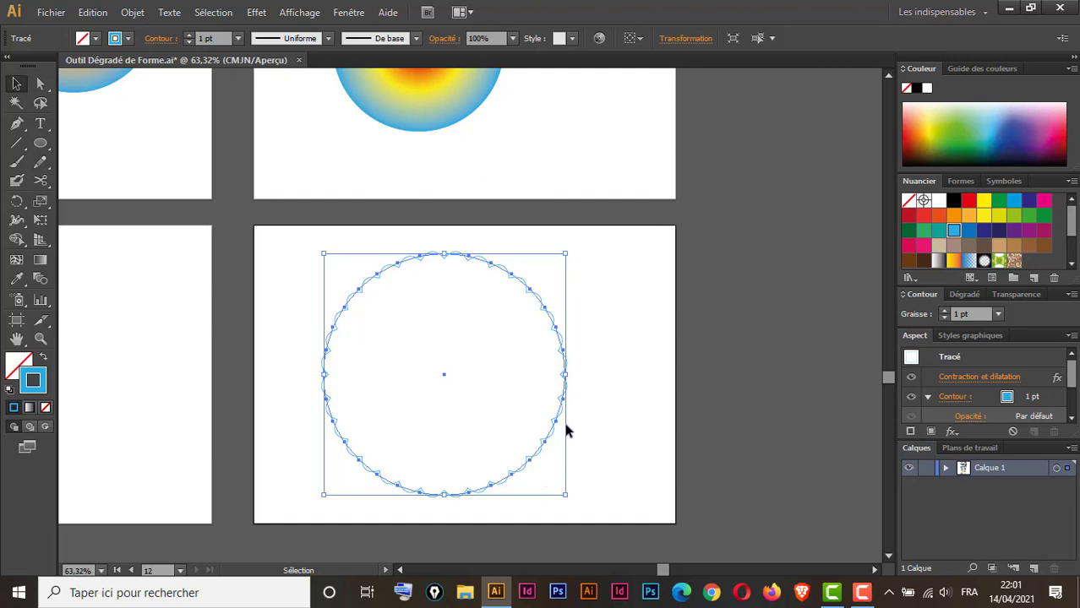
Step: Create a concentric reduced copy of the scalloped circle, about 2.5 cm wide, and give it a red stroke
left_click(632, 367)
left_click(565, 378)
key("a")
key("v")
left_click_drag(564, 496, 498, 393)
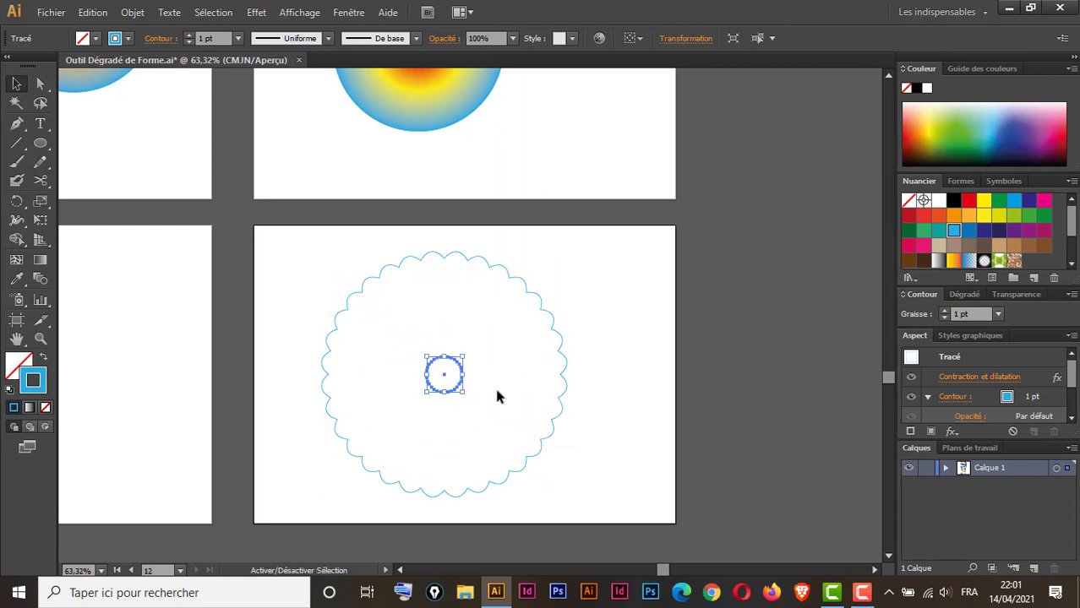
left_click(967, 201)
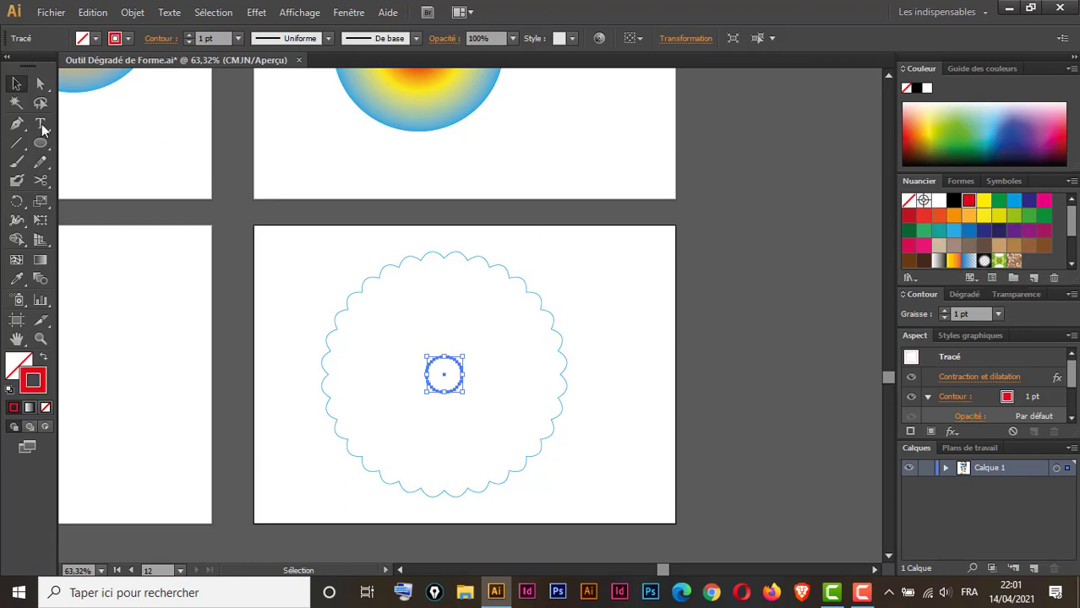
Step: Blend the large blue scalloped circle with the small red one using the Blend tool
left_click_drag(305, 285, 534, 459)
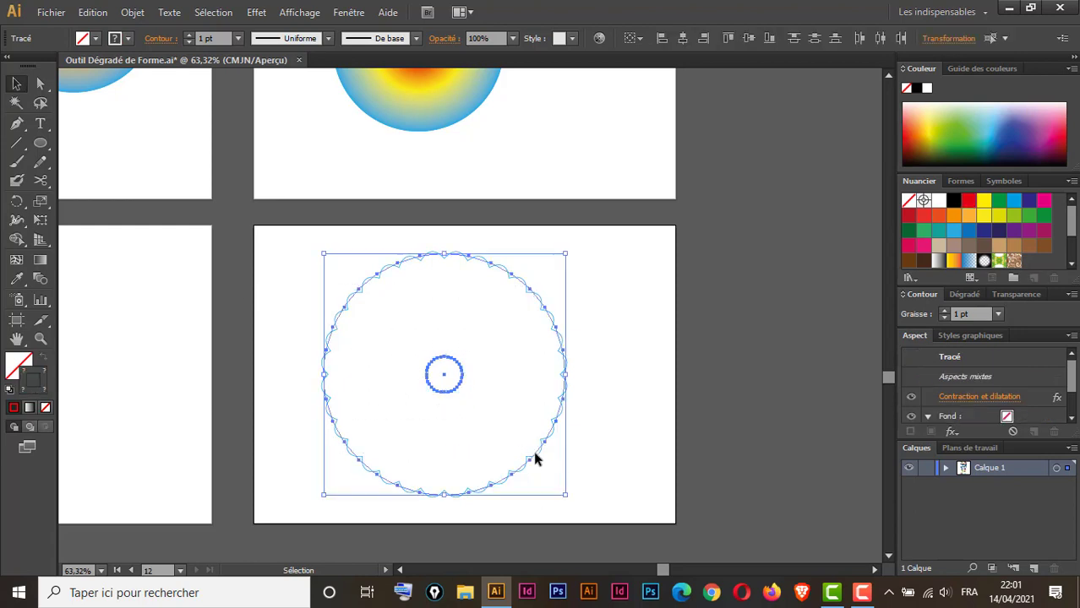
left_click(40, 279)
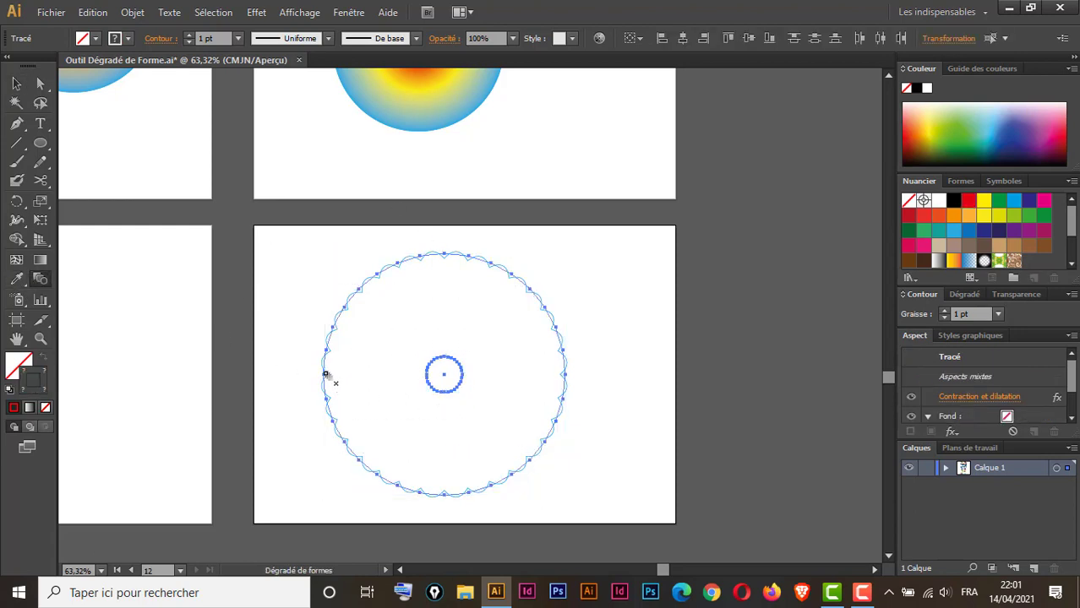
left_click(428, 376)
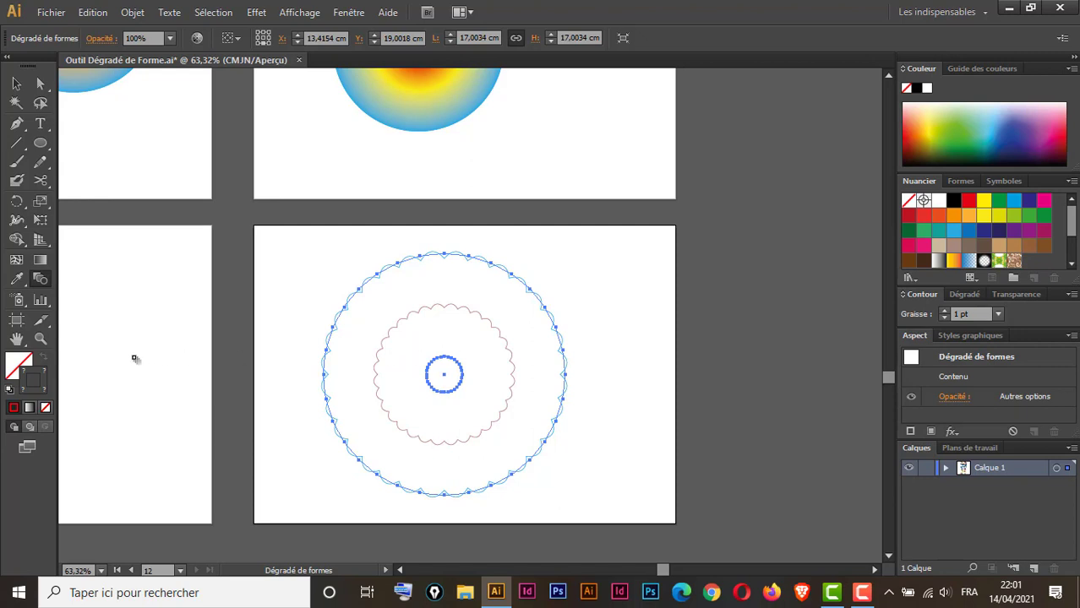
Step: Open the blend options with preview enabled, switch the spacing to Etapes, and move the dialog nearer the artwork
double_click(41, 280)
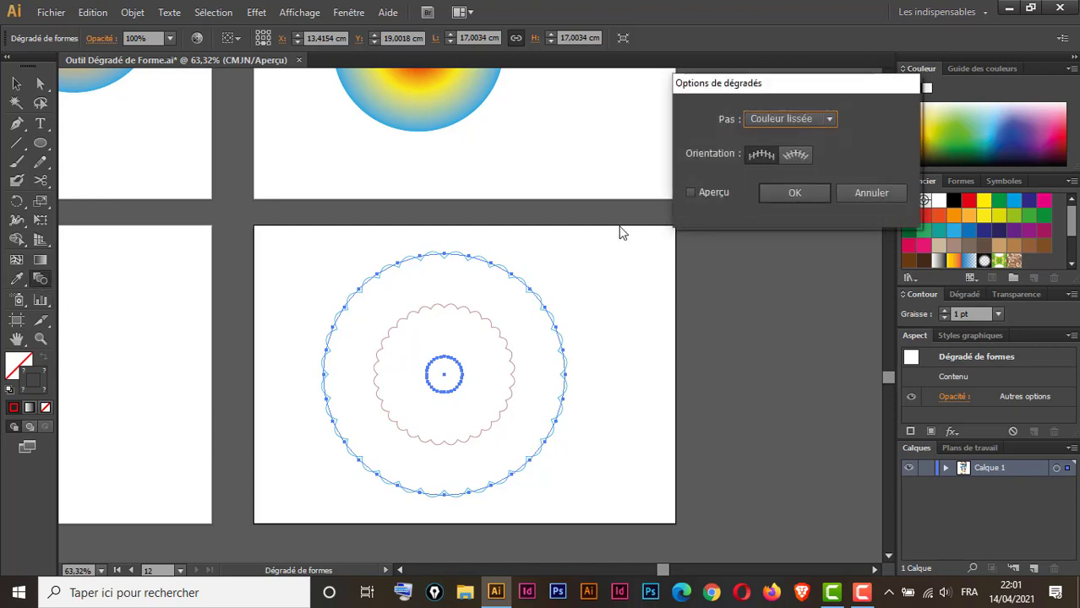
left_click(690, 193)
left_click(804, 120)
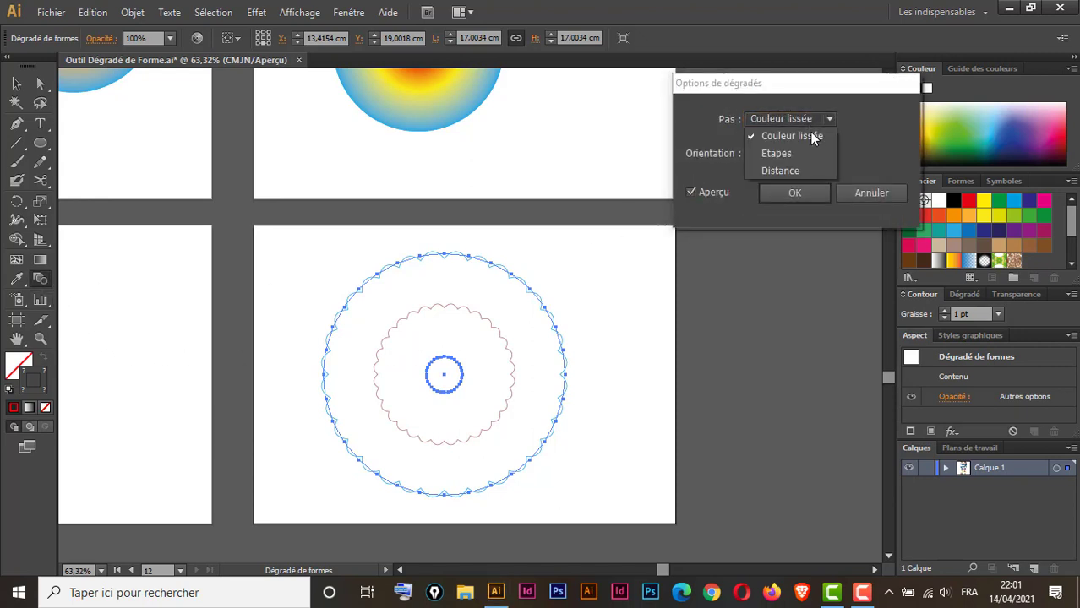
left_click(794, 153)
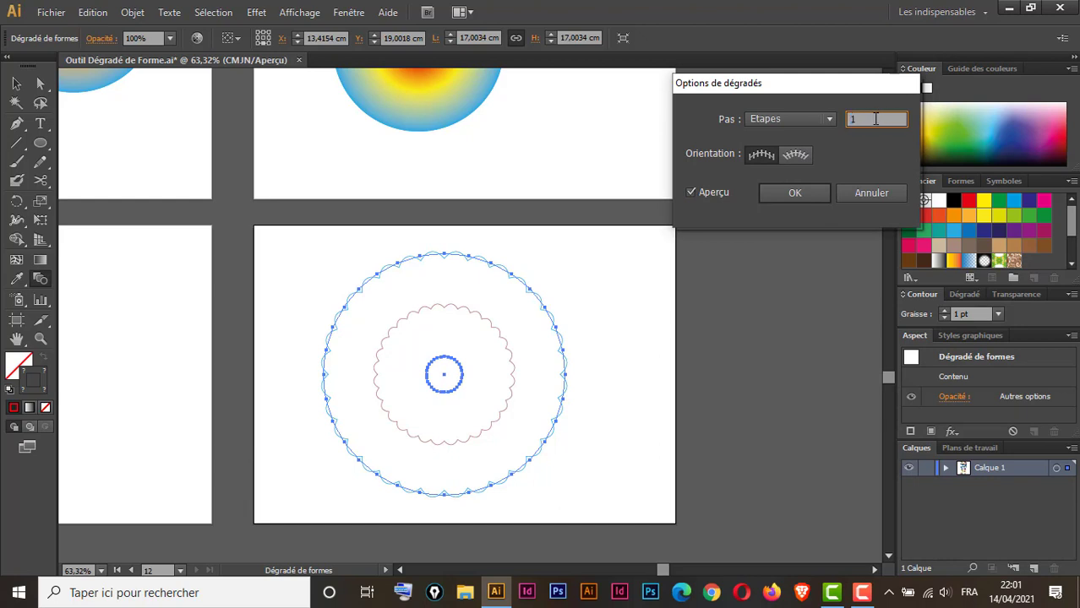
left_click_drag(820, 85, 748, 175)
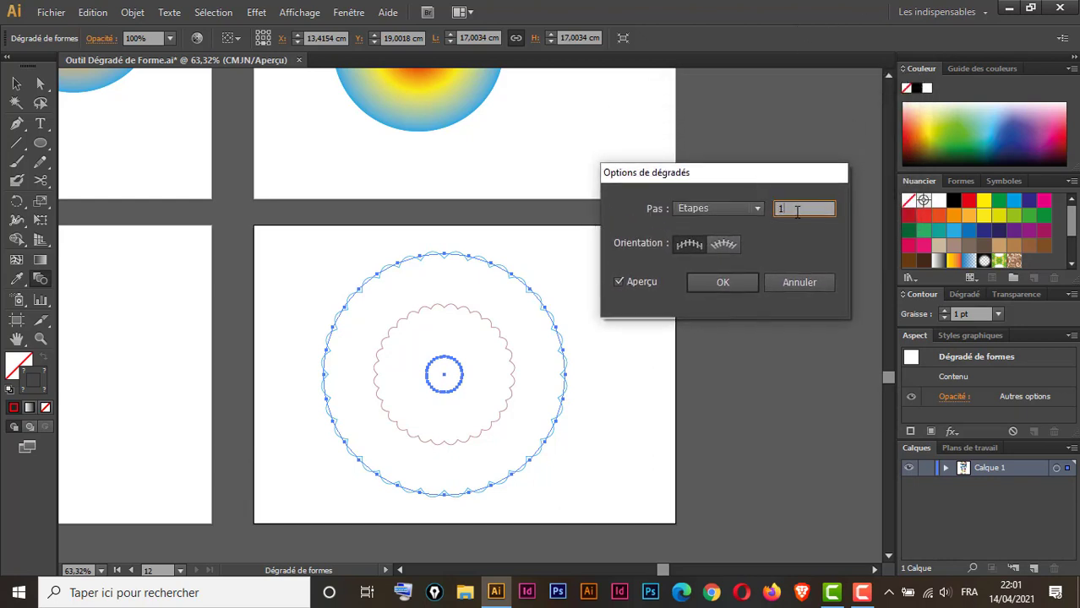
Step: Raise the blend's number of steps to 32 and apply the options
key("Up")
key("Up")
key("Up")
key("Up")
key("Up")
key("Up")
key("Up")
key("Up")
key("Up")
key("Up")
key("Up")
key("Up")
key("Up")
key("Up")
key("Up")
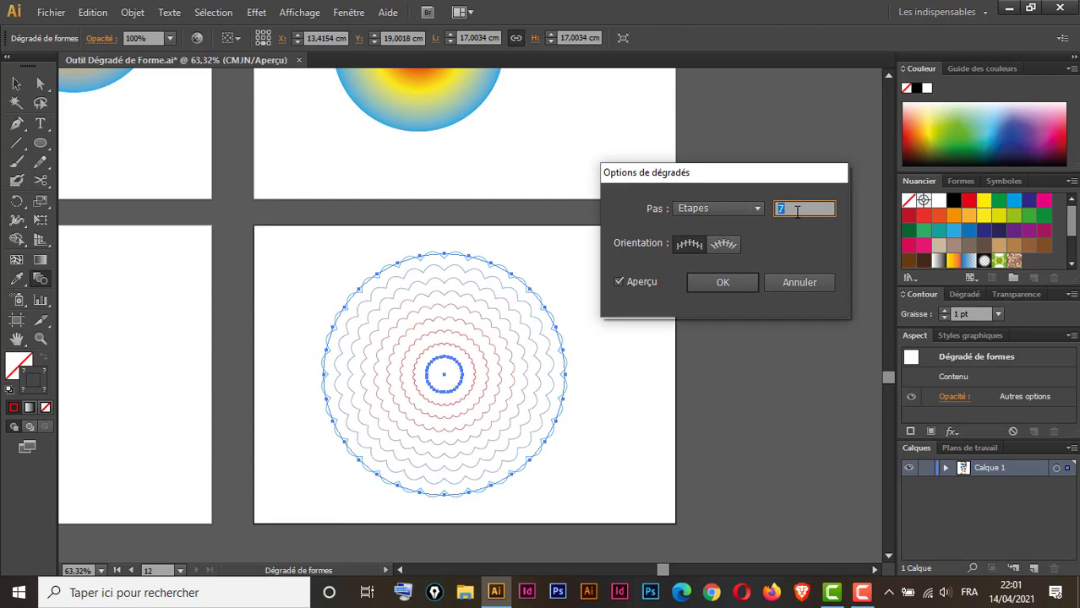
key("Up")
key("Up")
key("Up")
key("Up")
key("Up")
key("Up")
key("Up")
key("Up")
key("Up")
key("Up")
key("Up")
key("Up")
key("Up")
key("Up")
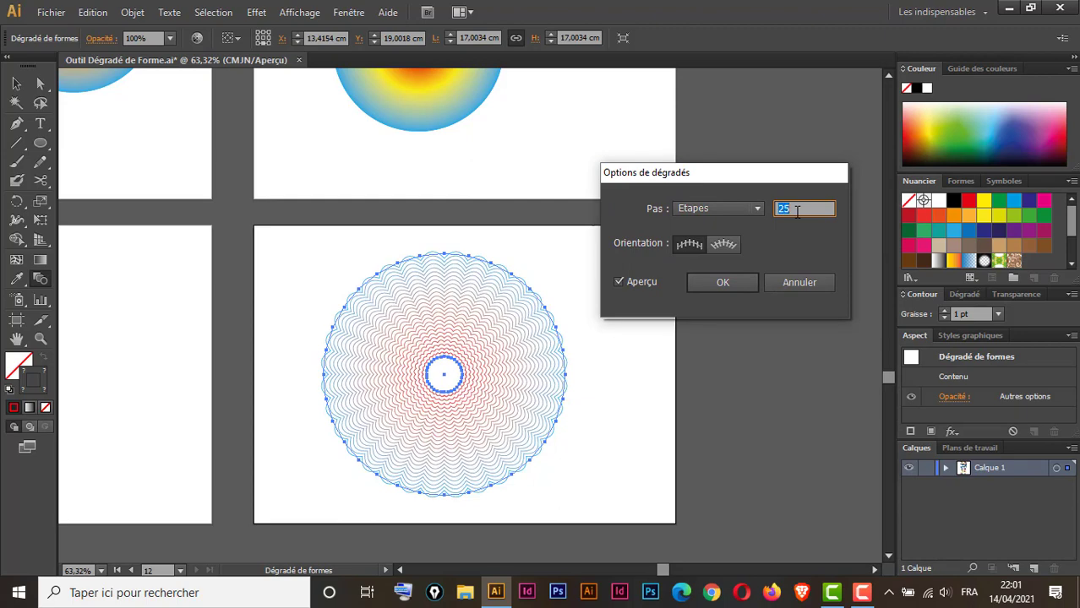
key("Up")
key("Up")
key("Up")
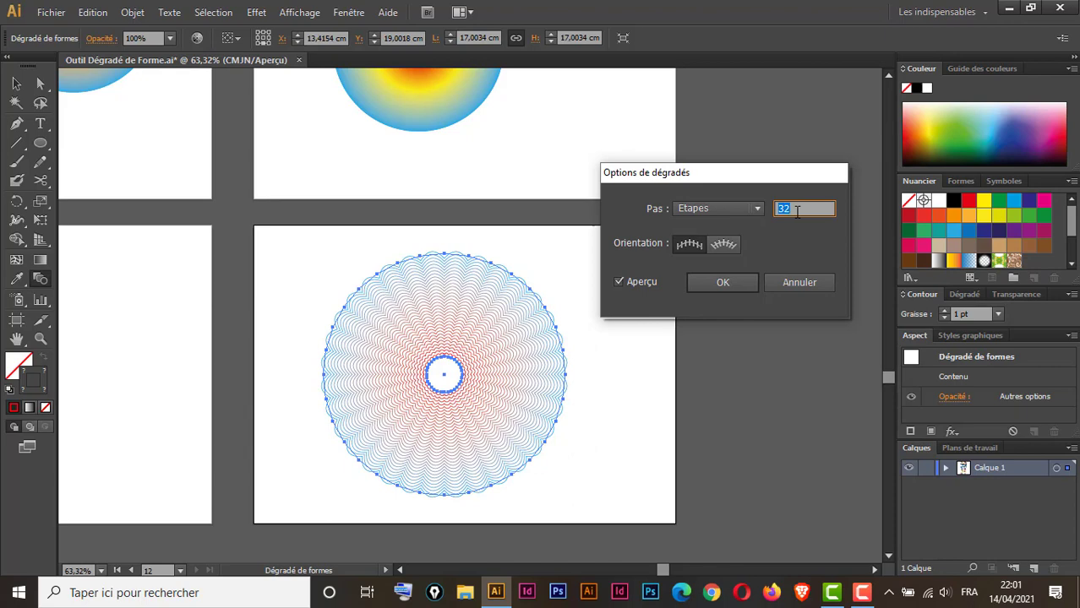
left_click(724, 282)
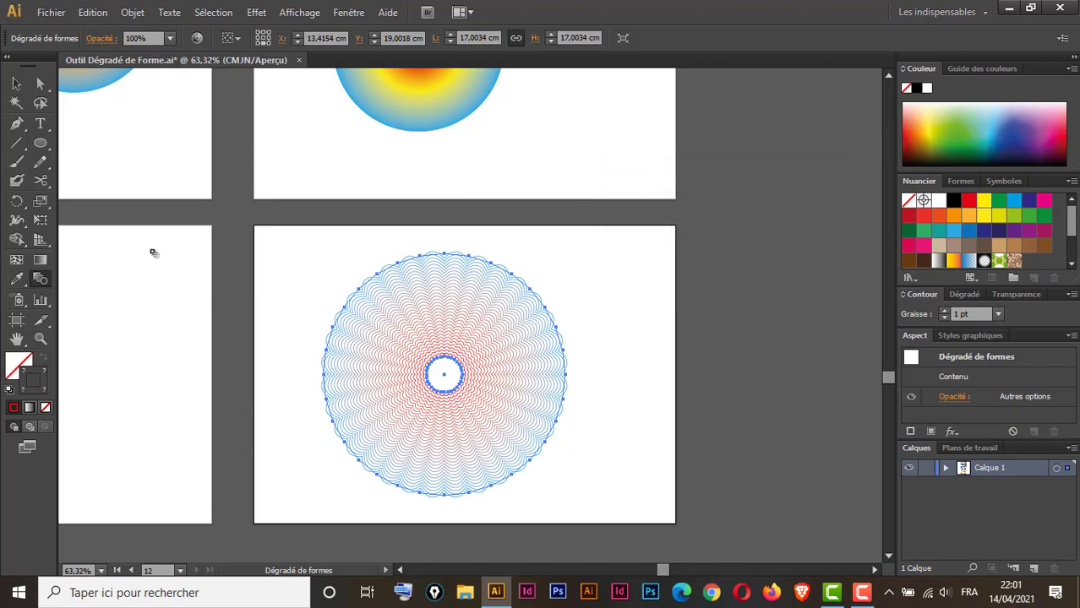
Step: Select only the blend's outer scalloped circle and give it a 2 pt dark indigo stroke
left_click(40, 83)
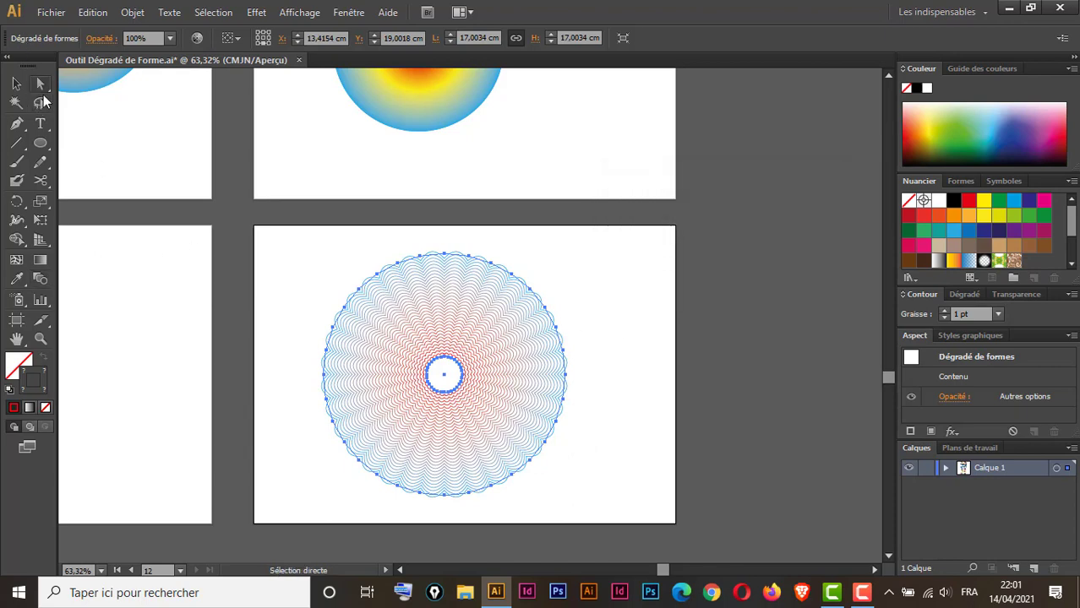
left_click(586, 325)
left_click_drag(588, 292, 542, 349)
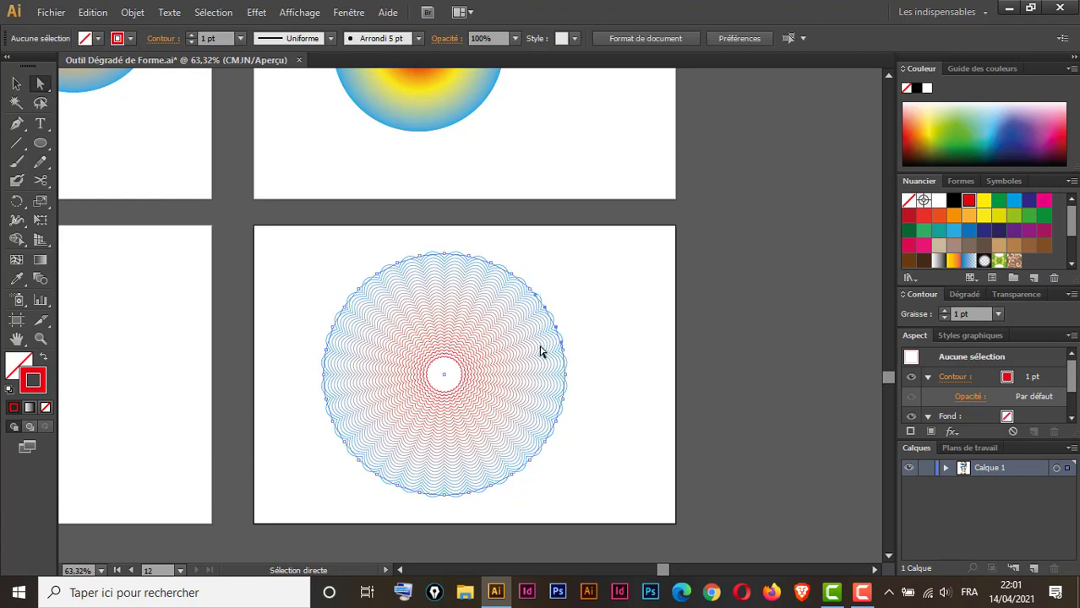
left_click_drag(588, 288, 542, 350)
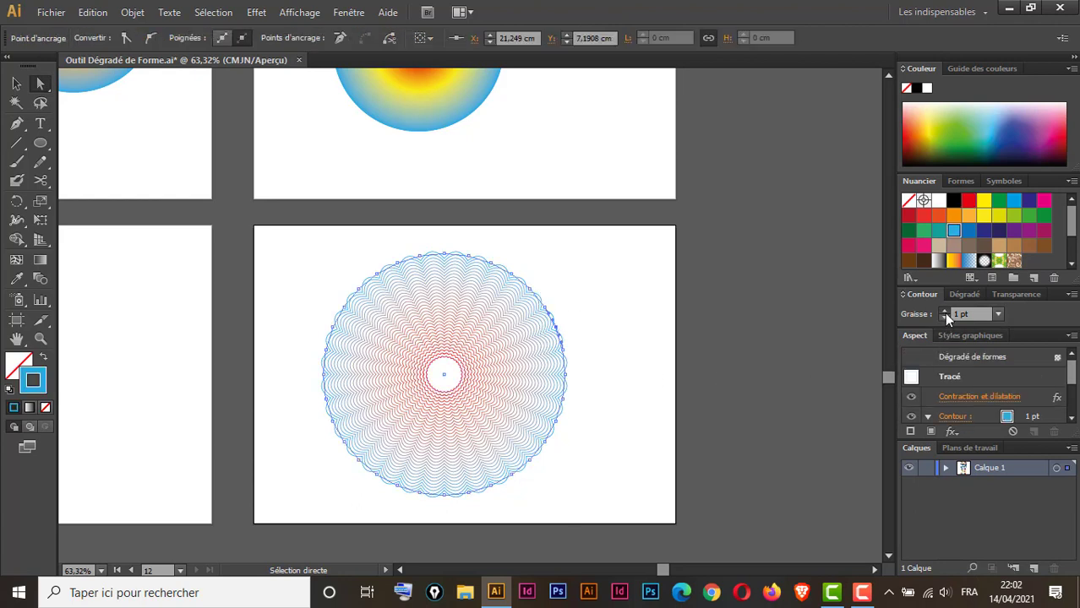
left_click(944, 311)
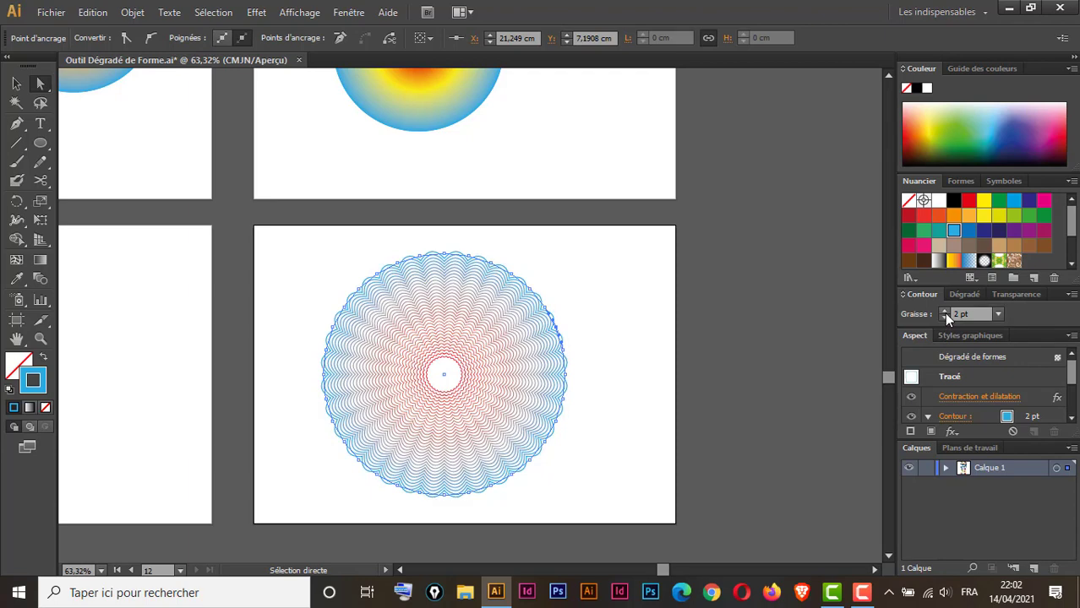
left_click(996, 234)
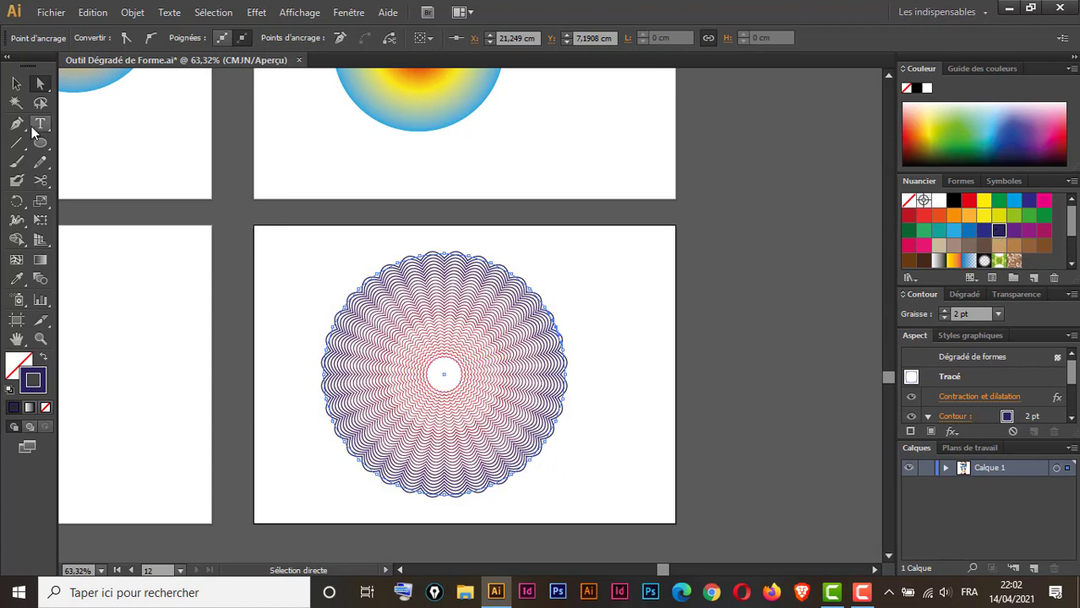
Step: Select the blend's small inner circle with the Lasso and give it a 2 pt yellow stroke
left_click(41, 103)
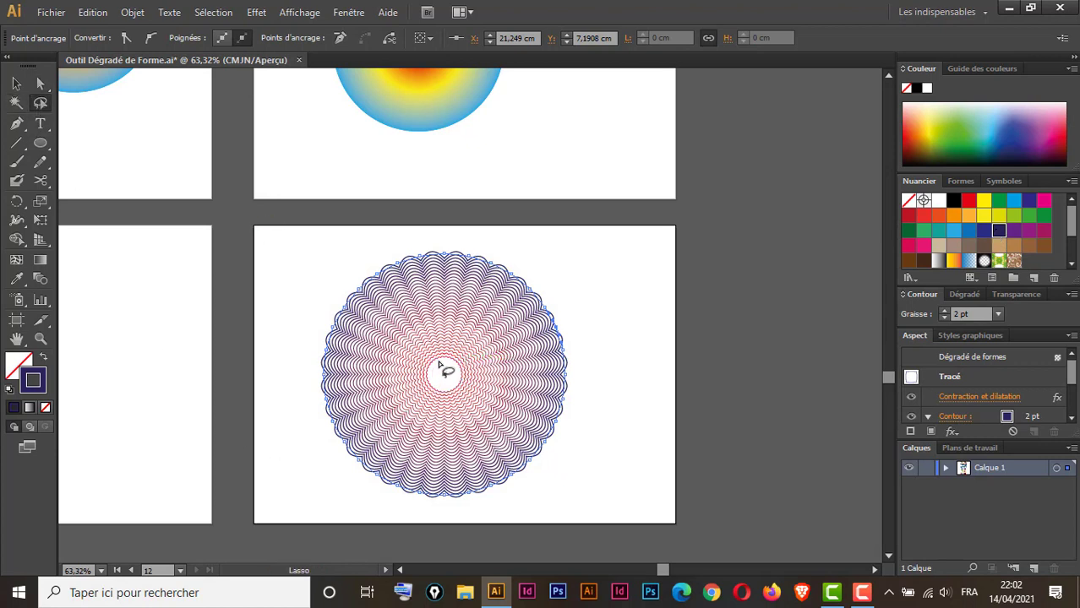
mouse_move(431, 355)
left_mouse_down()
mouse_move(421, 404)
mouse_move(443, 412)
mouse_move(471, 404)
mouse_move(477, 378)
mouse_move(470, 354)
mouse_move(432, 353)
left_mouse_up()
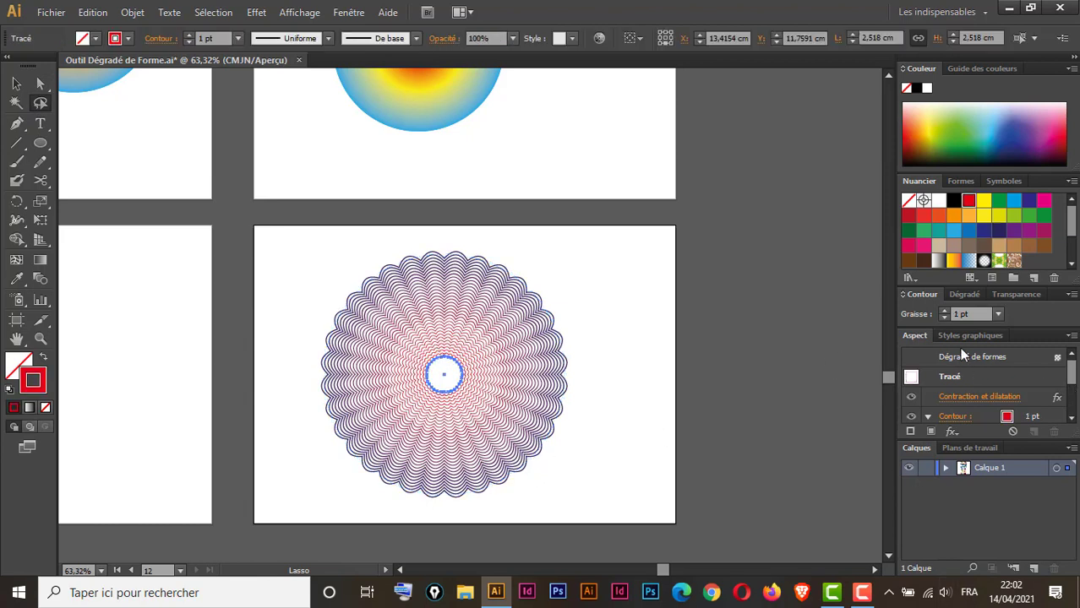
left_click(945, 310)
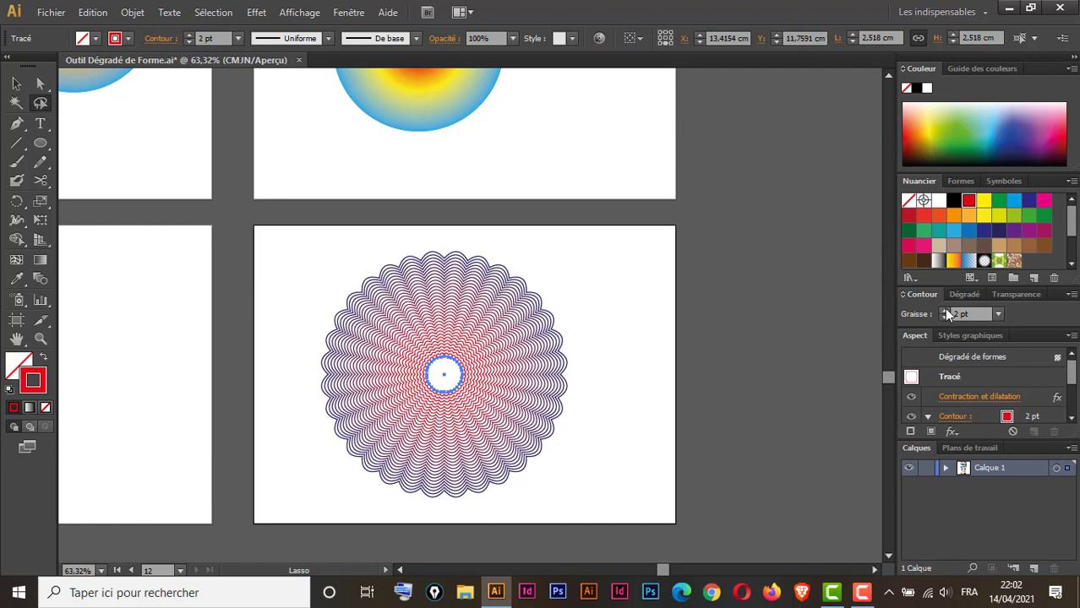
left_click(983, 203)
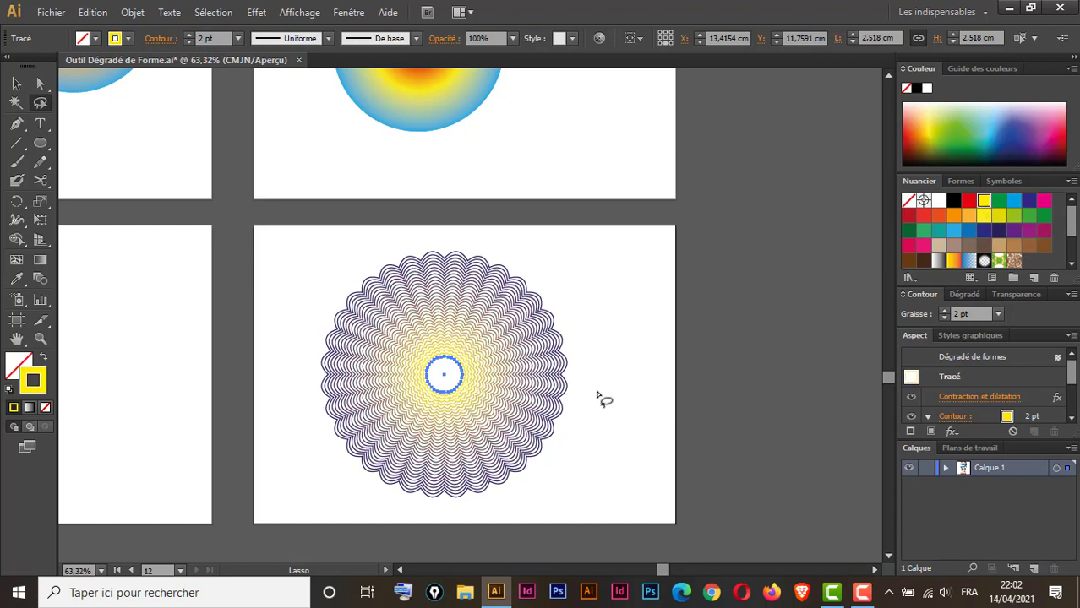
Step: Scale the whole rosette down to about 12.5 cm wide and place it in the artboard's upper-left area
left_click(14, 84)
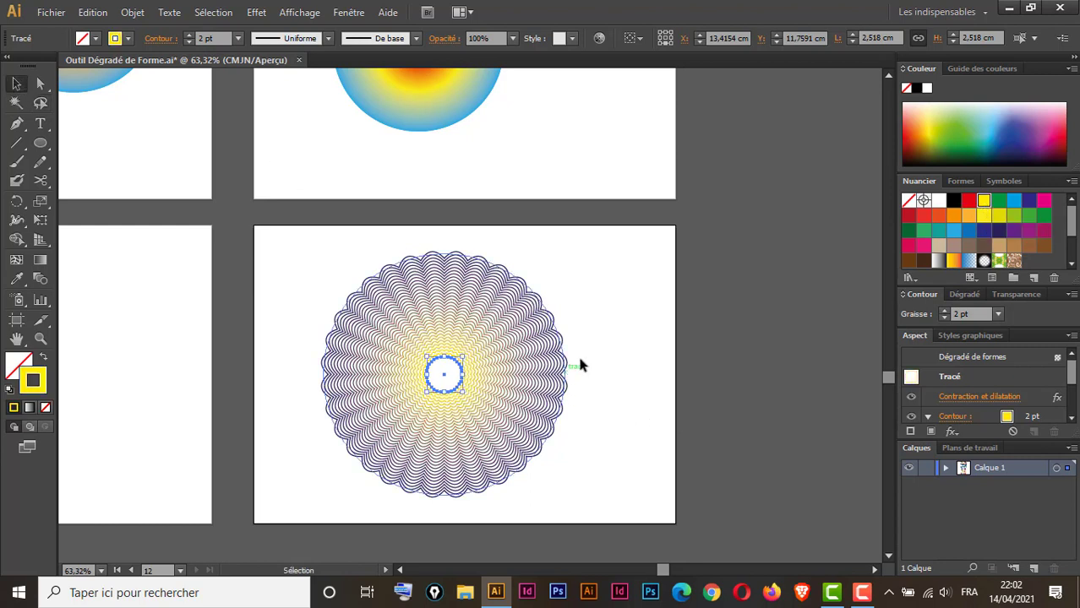
left_click(550, 427)
left_click_drag(498, 348, 443, 314)
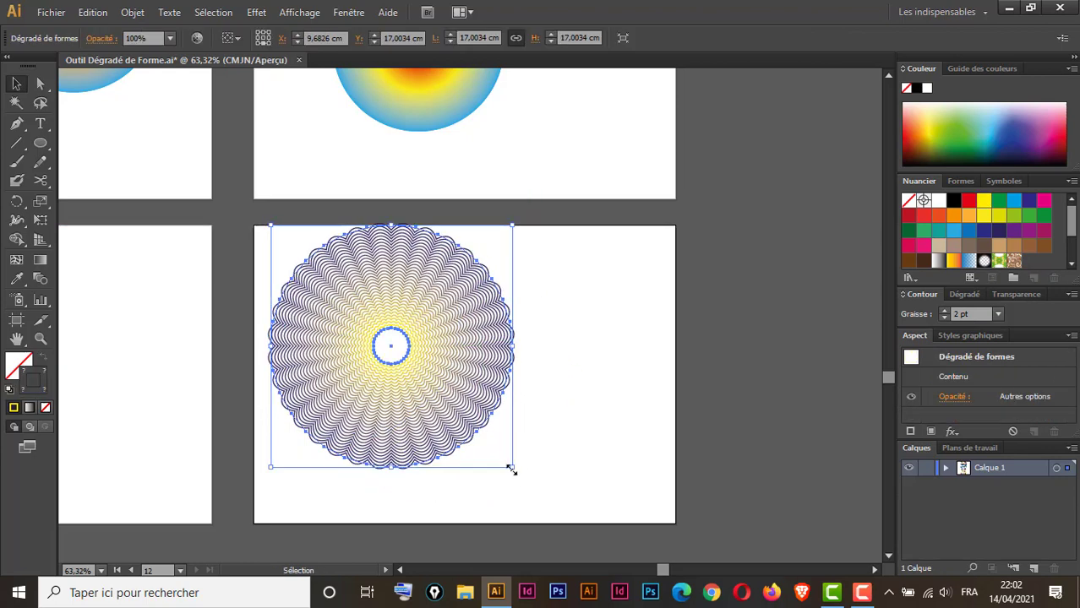
left_click_drag(514, 467, 448, 403)
left_click_drag(416, 323, 419, 330)
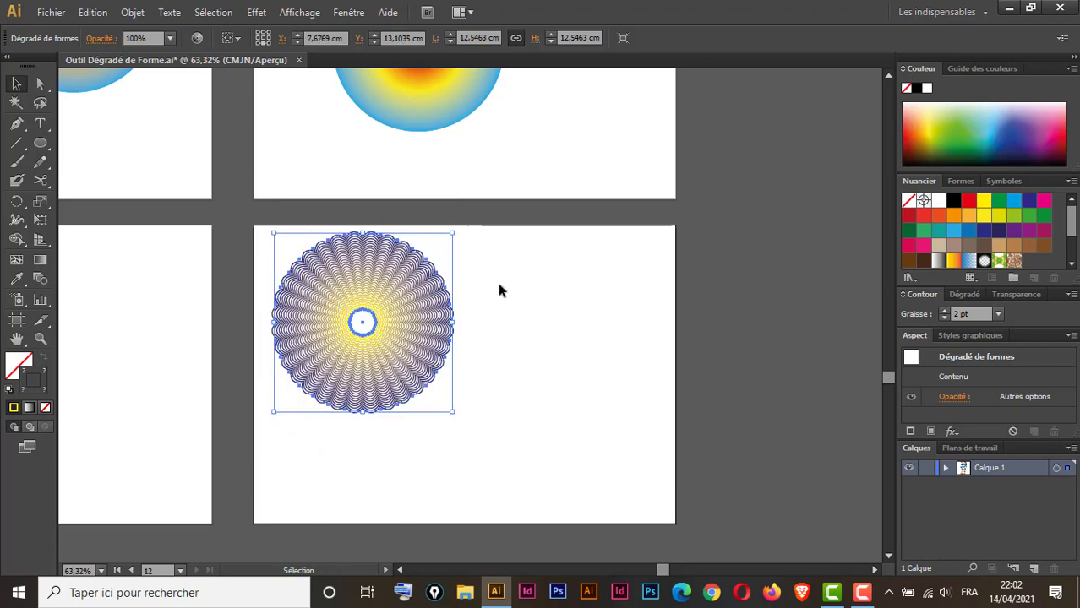
Step: Reduce the stroke weight of the rosette's outer scalloped circle to 1 pt
left_click(41, 84)
left_click(439, 331)
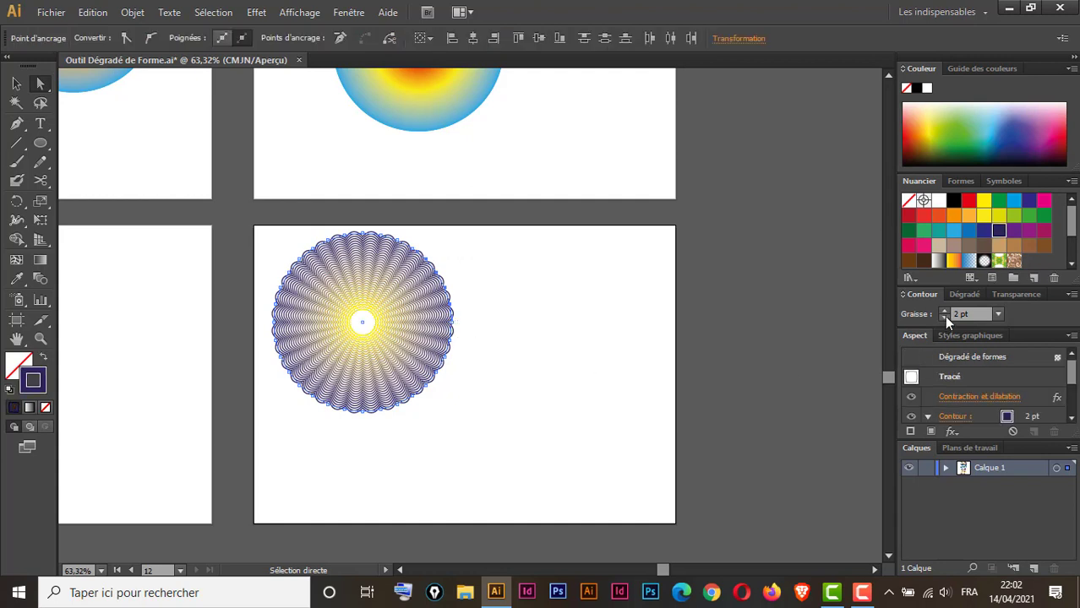
left_click(944, 316)
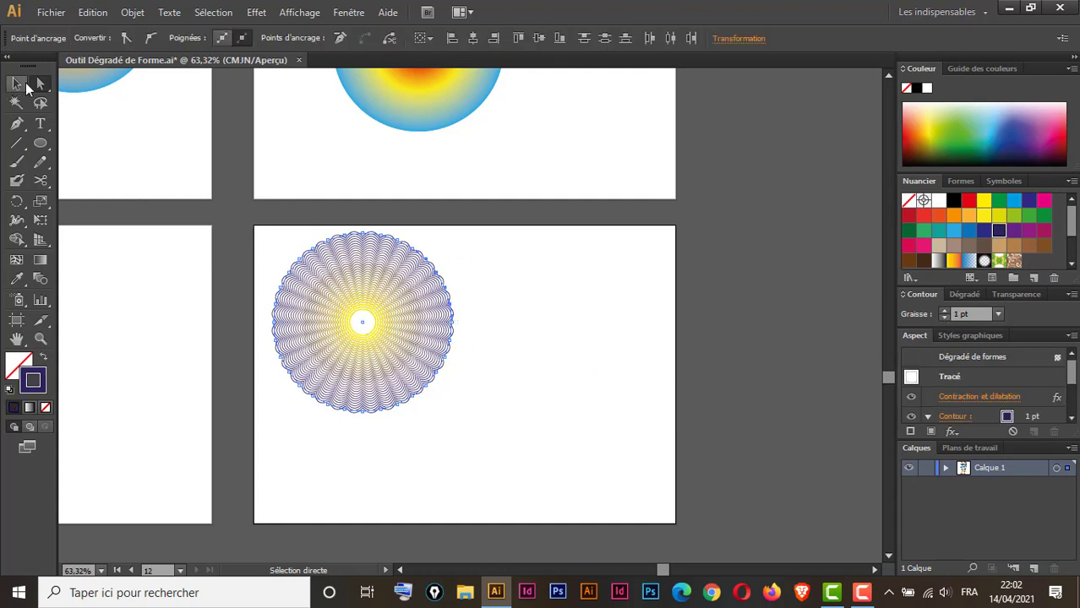
Step: Isolate the yellow inner circle and move it toward the artboard's lower-right corner, stretching the blend into a cone
left_click(38, 106)
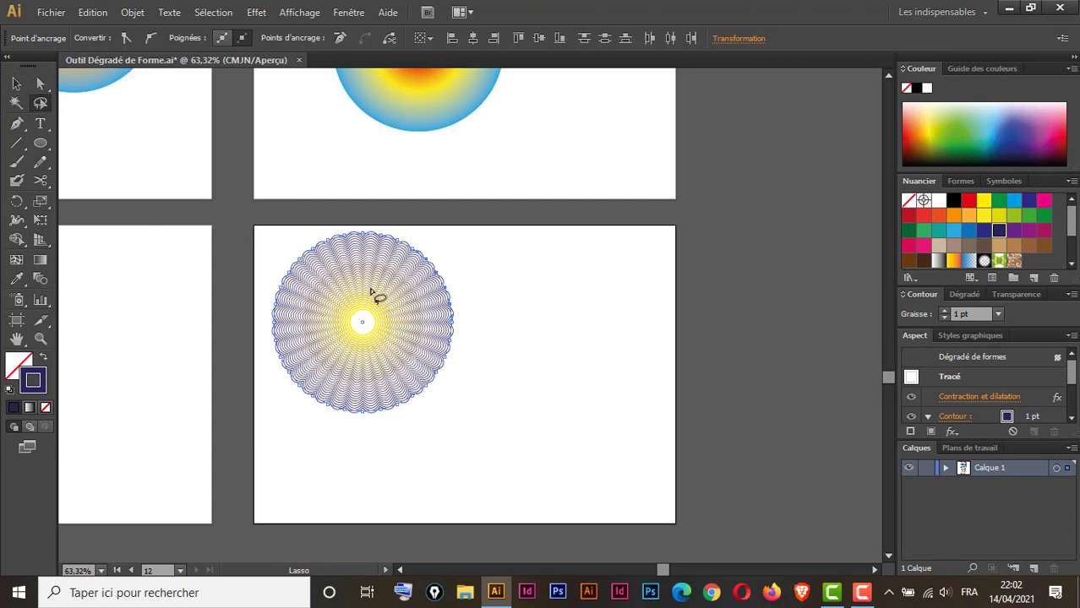
mouse_move(353, 293)
left_mouse_down()
mouse_move(343, 321)
mouse_move(356, 348)
mouse_move(392, 338)
mouse_move(378, 294)
mouse_move(370, 299)
left_mouse_up()
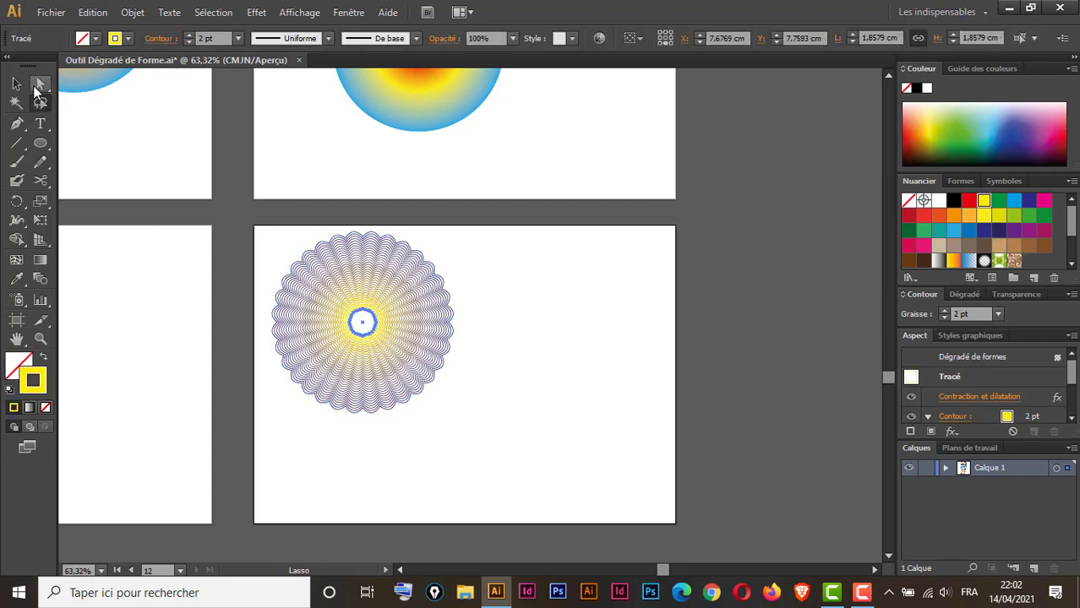
left_click(20, 84)
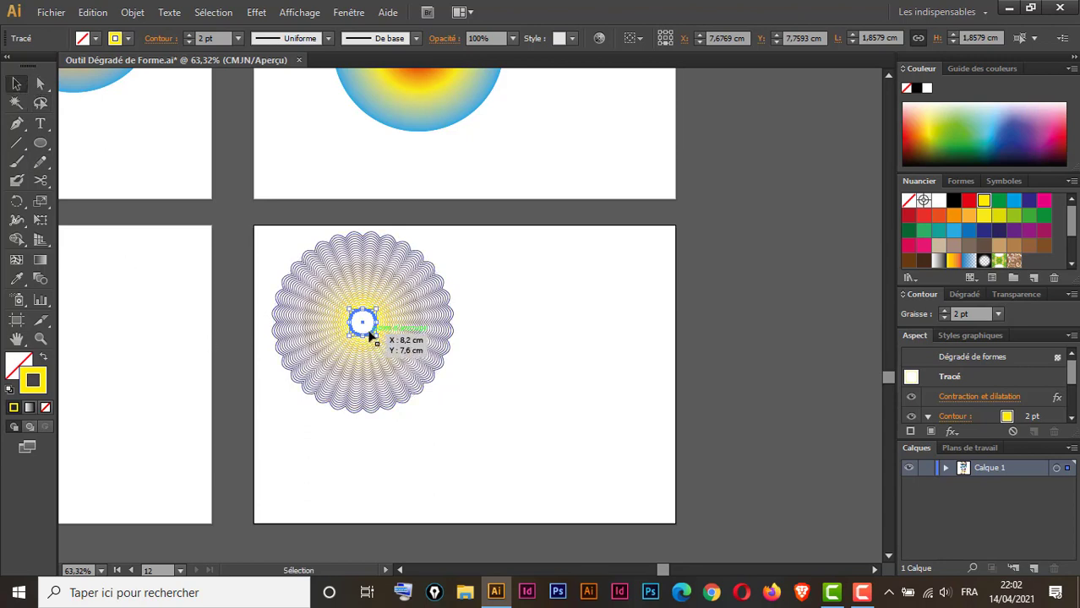
left_click_drag(375, 336, 603, 467)
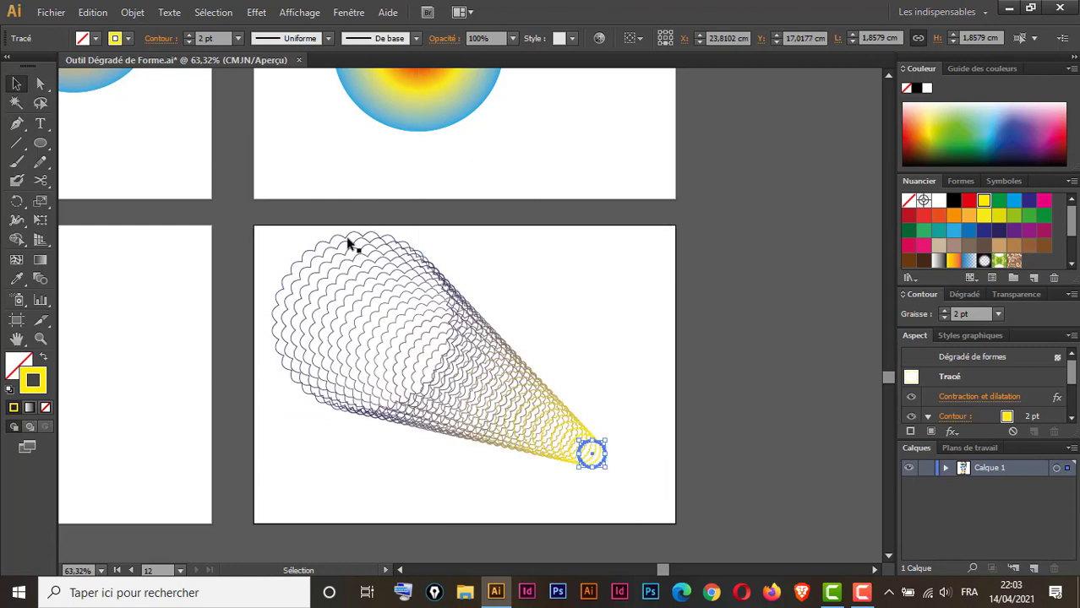
Step: Set the cone blend's spacing to 53 specified steps with the preview enabled
left_click(602, 294)
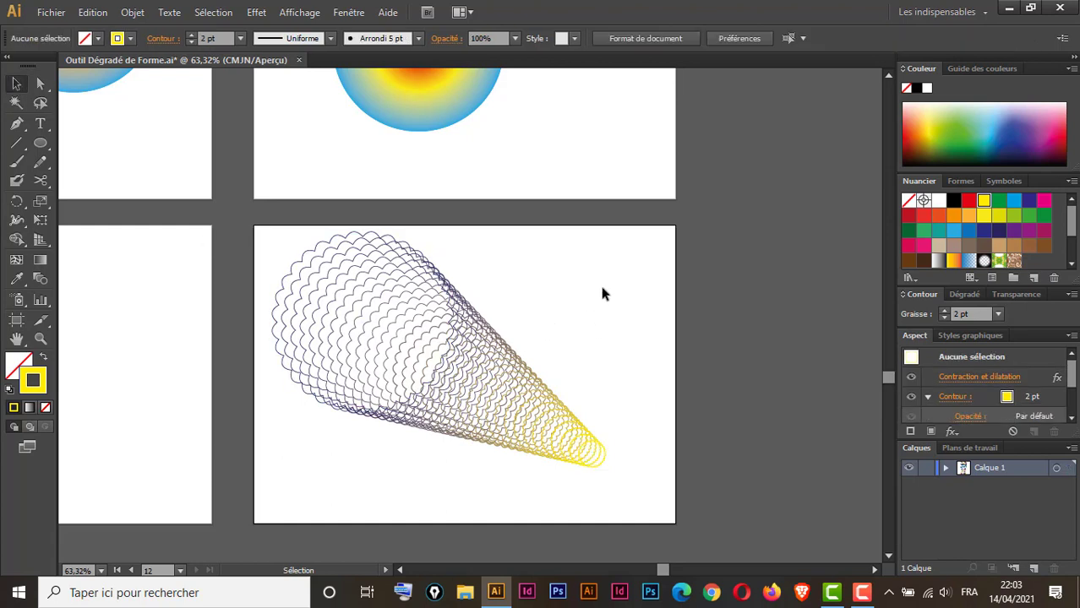
left_click_drag(603, 293, 452, 474)
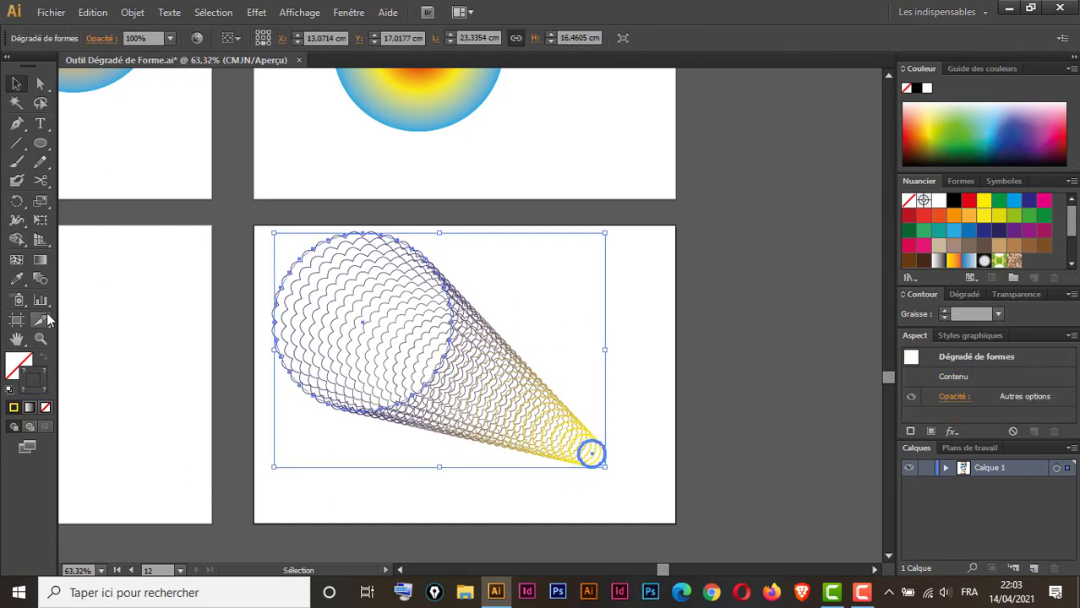
double_click(40, 278)
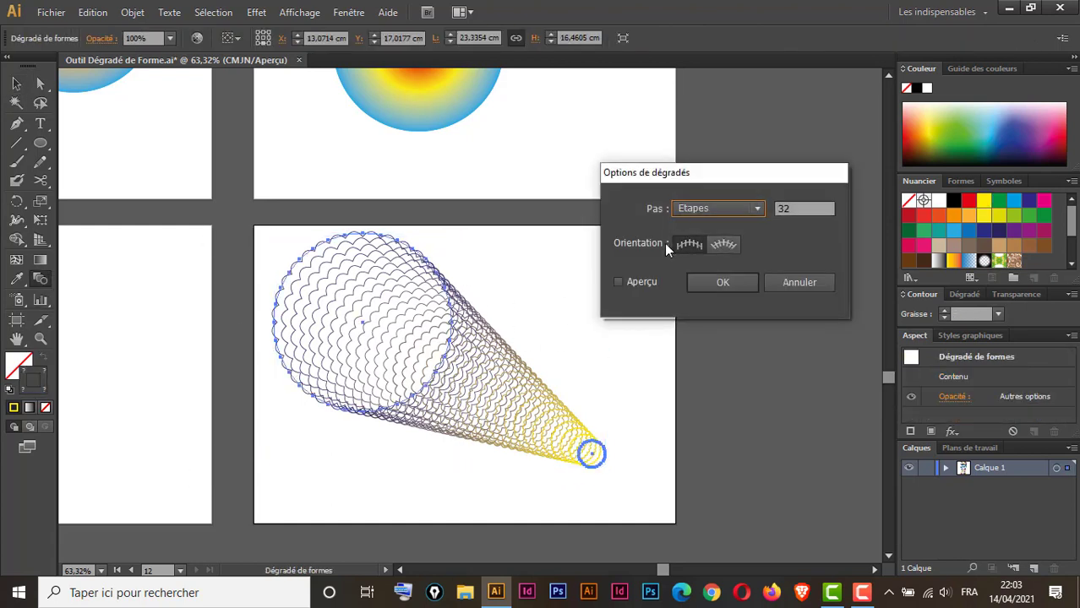
left_click(619, 282)
left_click(803, 207)
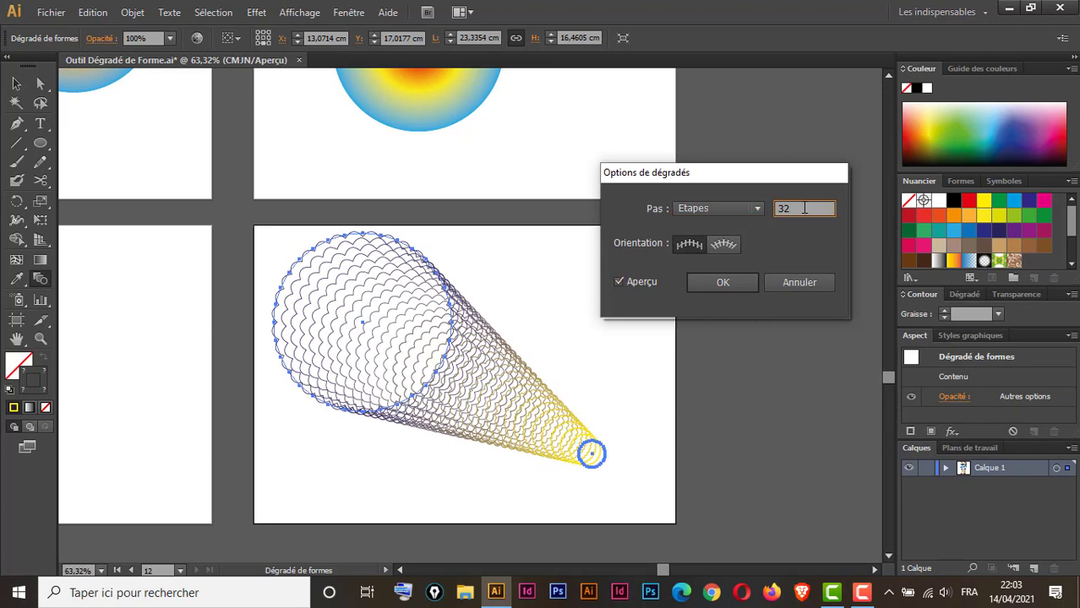
key("shift+Up")
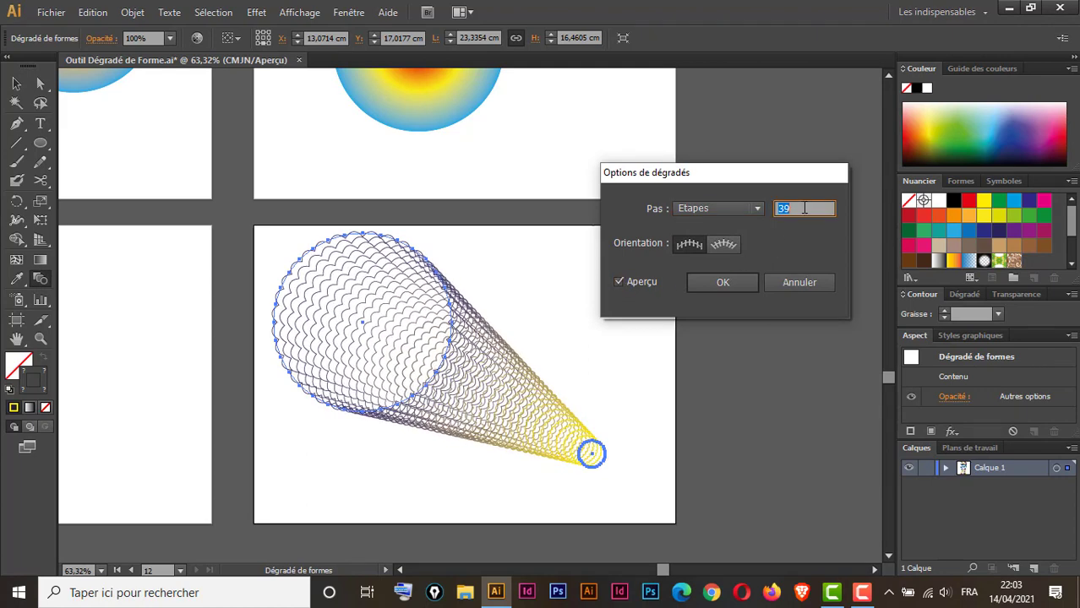
key("shift+Up")
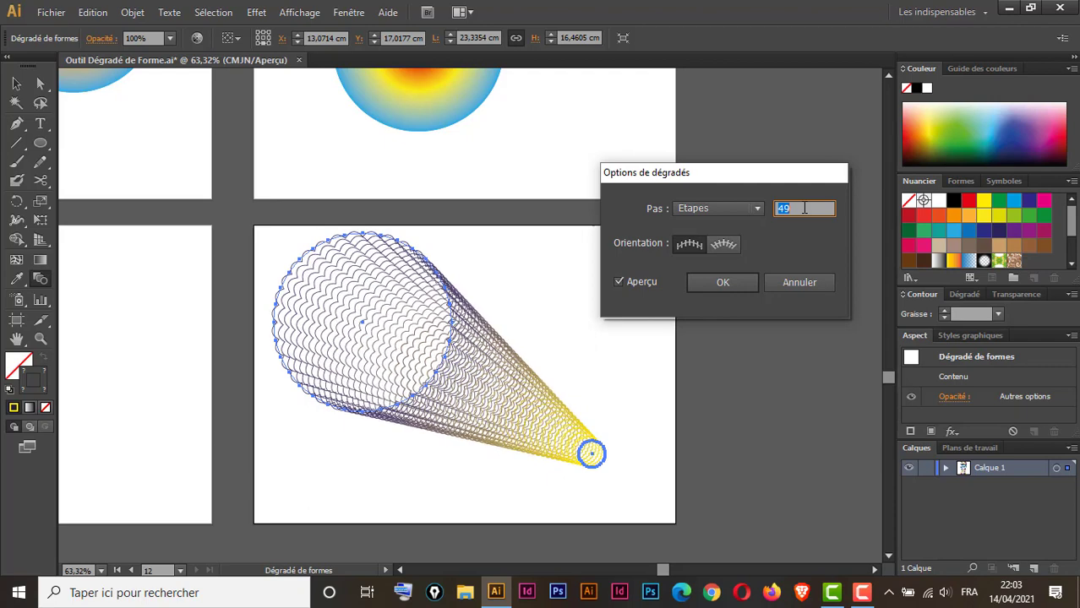
key("Up")
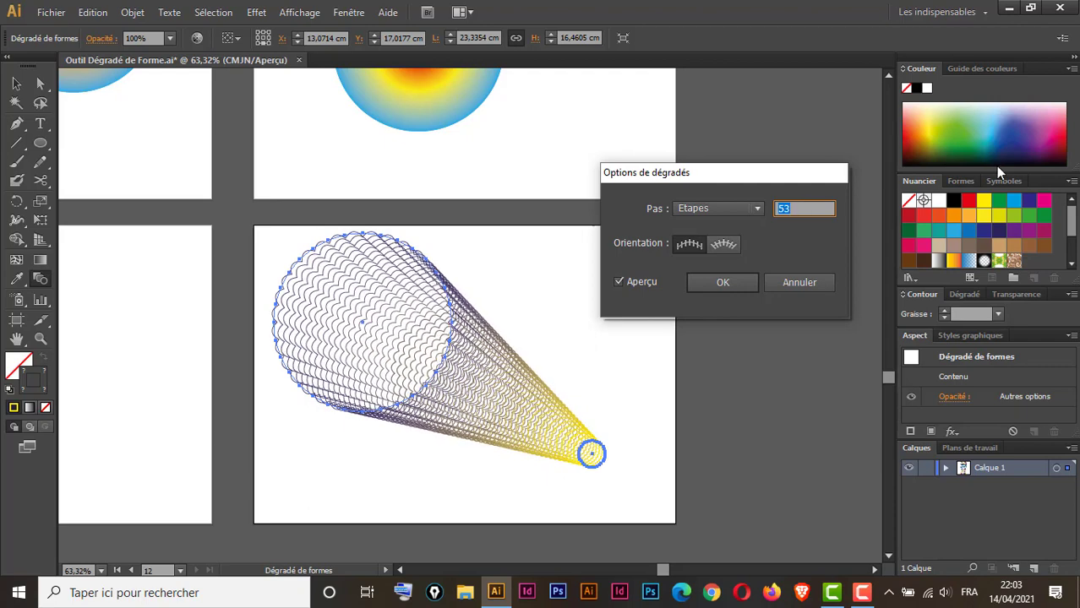
left_click(748, 283)
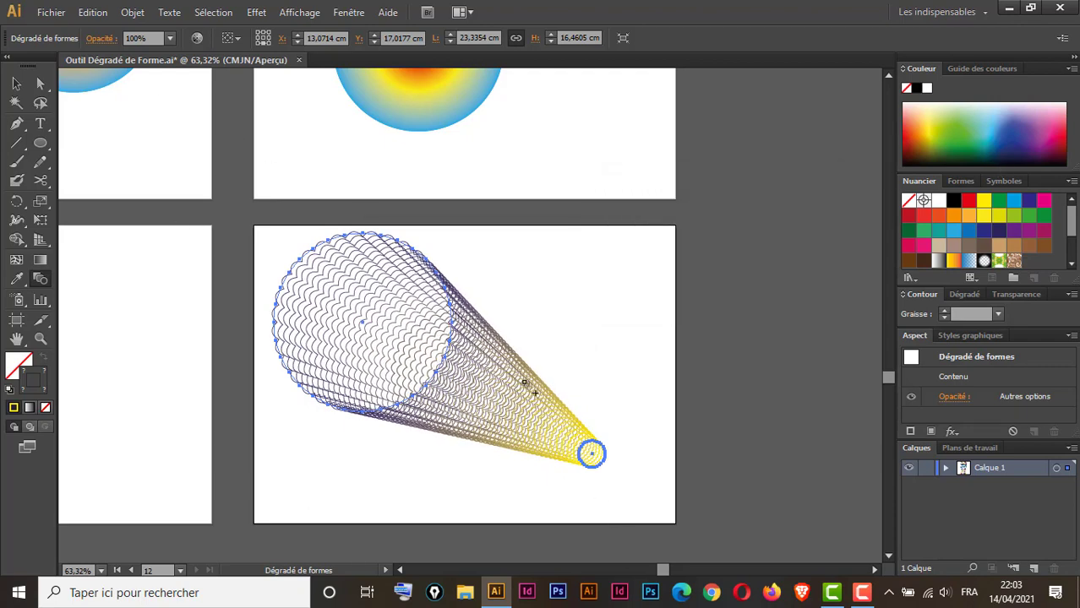
Step: Isolate the yellow end circle, move it up to about X 24.4 cm, Y 8.4 cm, and rotate it to twist the cone's tip
left_click(16, 84)
left_click_drag(633, 423, 579, 475)
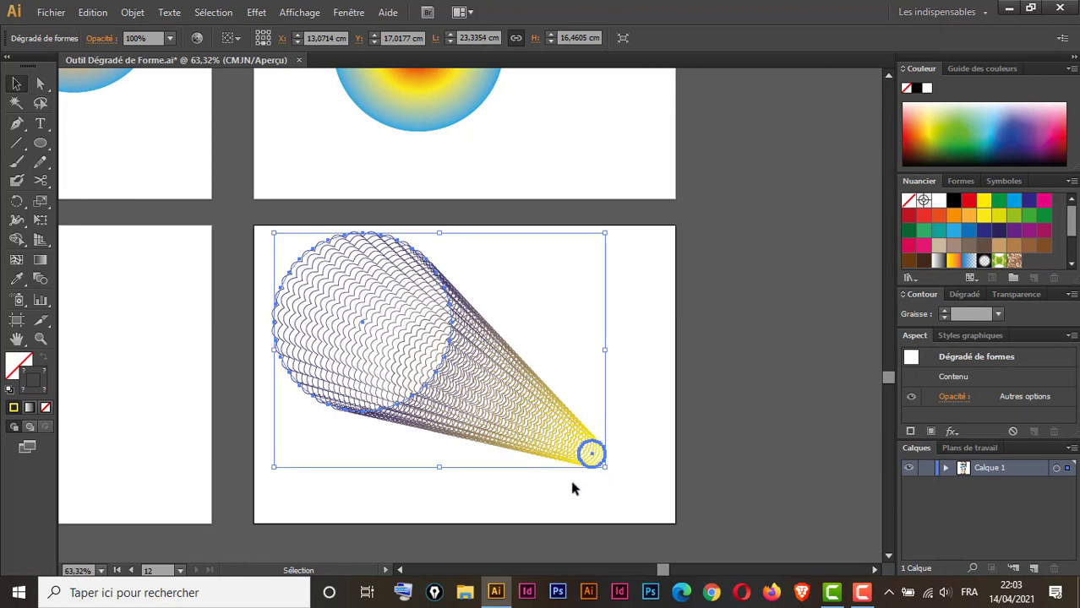
left_click(39, 83)
left_click_drag(644, 422, 559, 493)
left_click(16, 84)
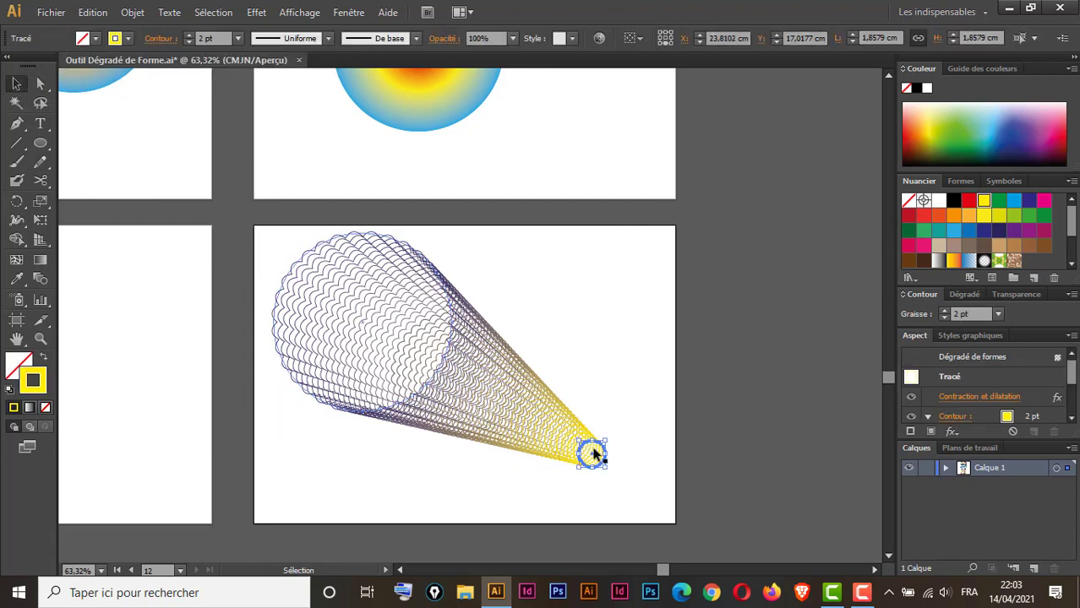
left_click_drag(591, 453, 624, 427)
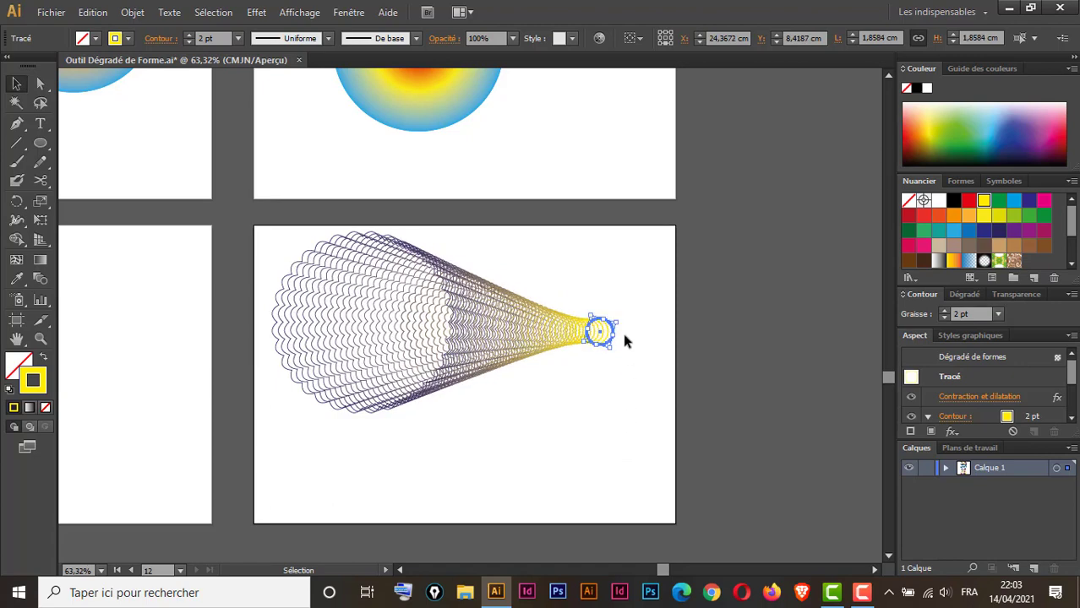
left_click_drag(619, 316, 637, 403)
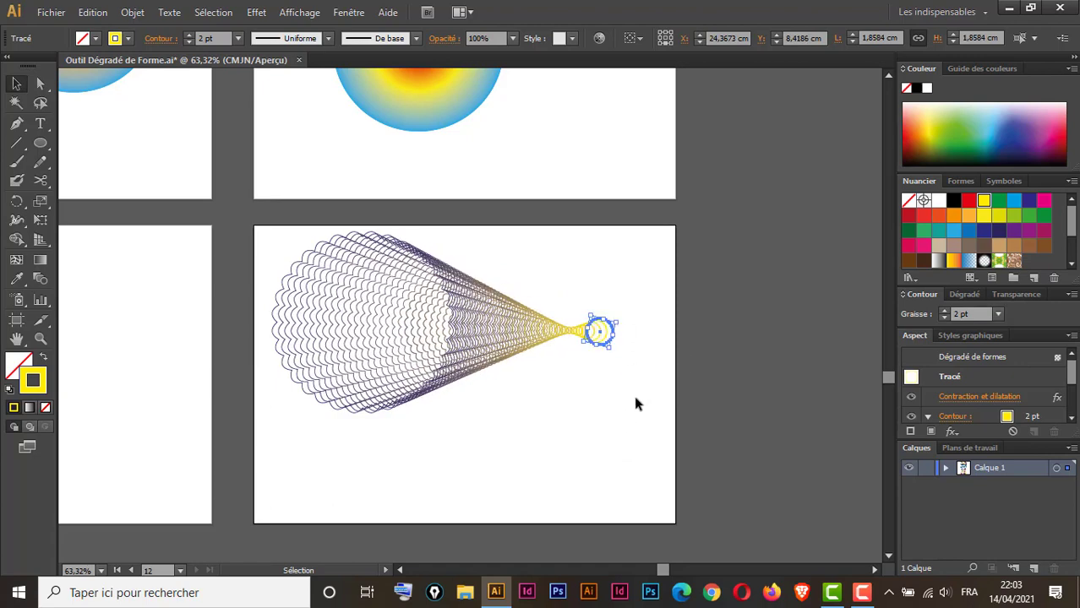